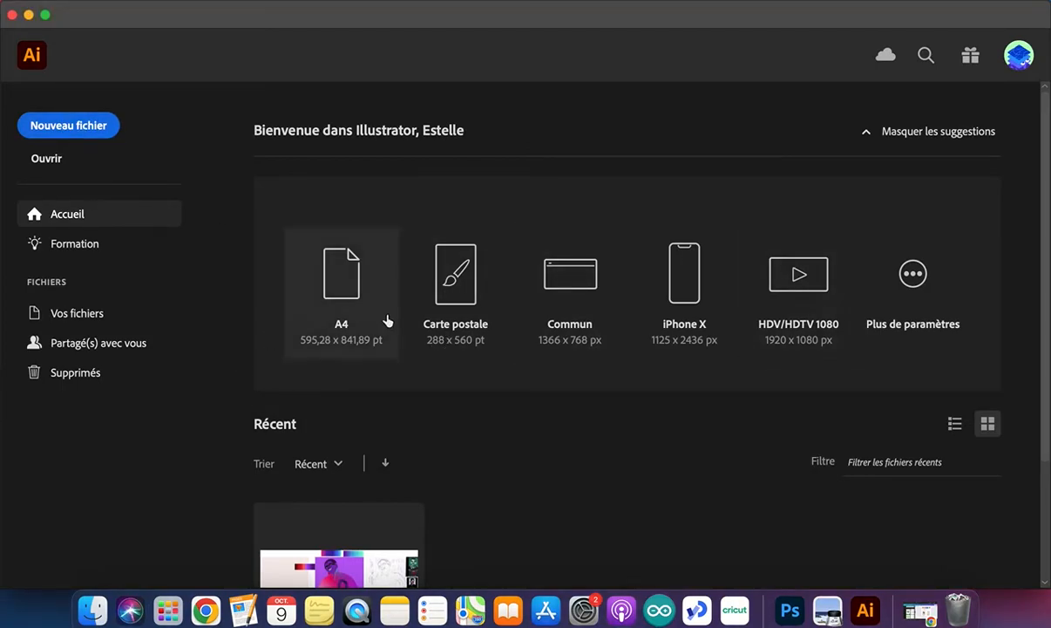
Open the full new-document settings and preview the card-format screenshot from the Bureau folder in Finder at an enlarged size
left_click(915, 275)
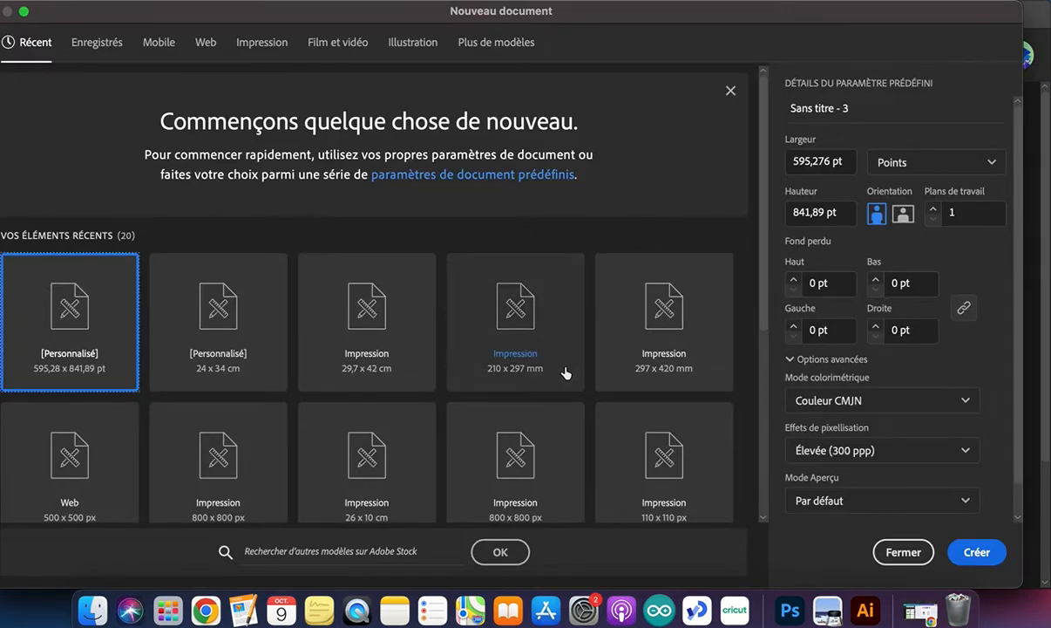
left_click(92, 610)
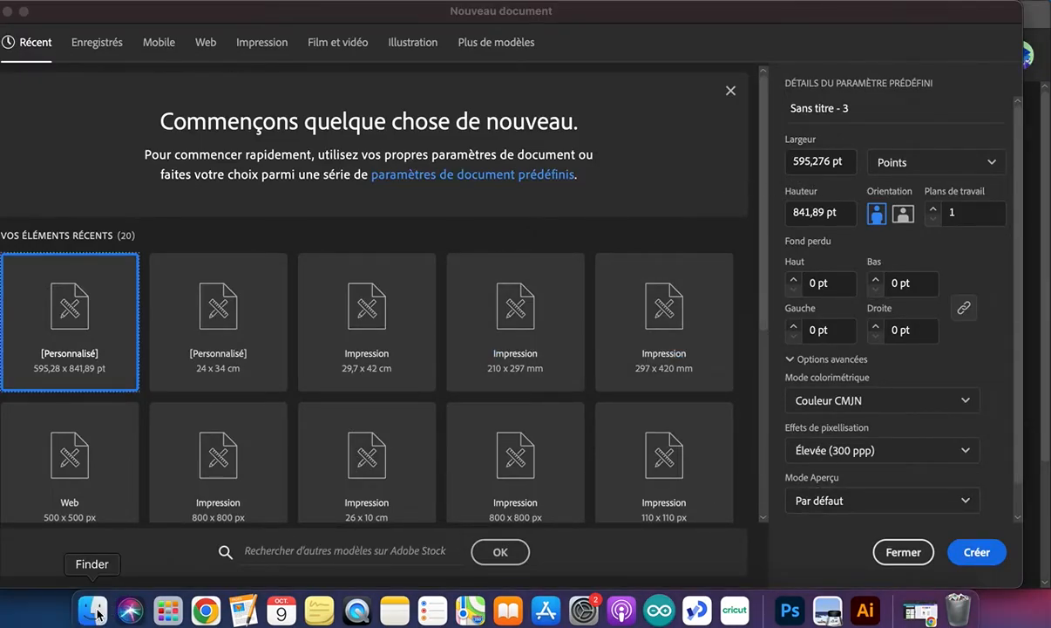
scroll(649, 168, "up", 3)
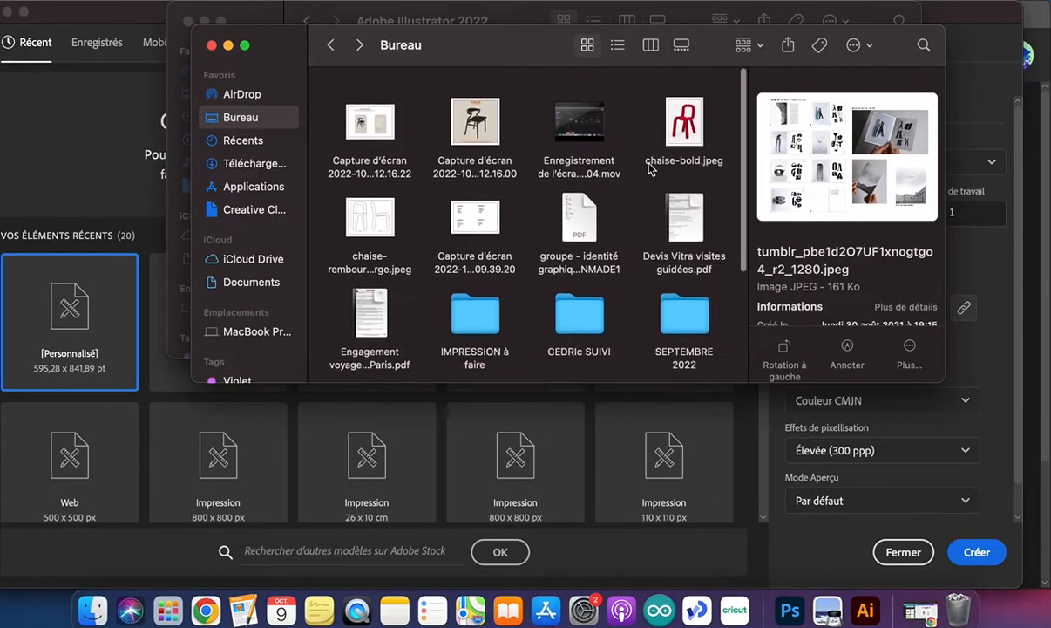
left_click(371, 111)
key("space")
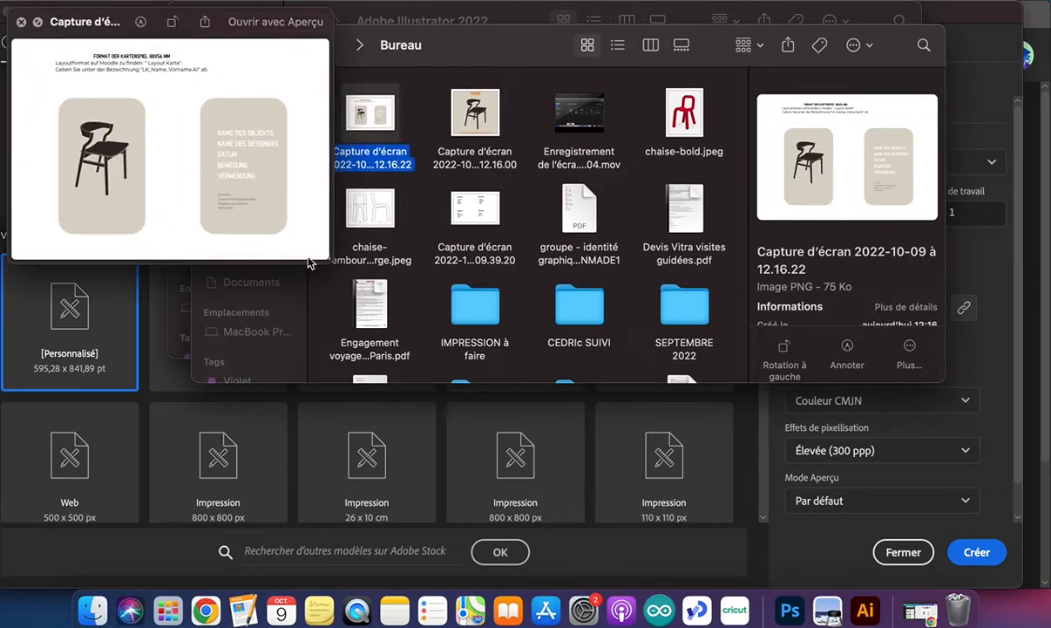
left_click_drag(326, 263, 770, 464)
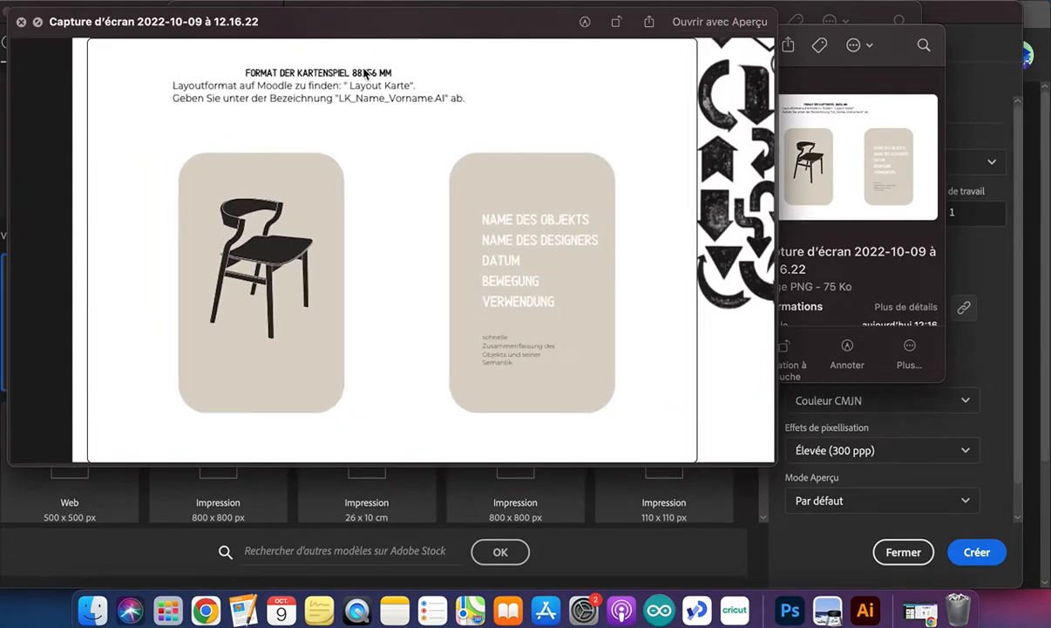
left_click(623, 534)
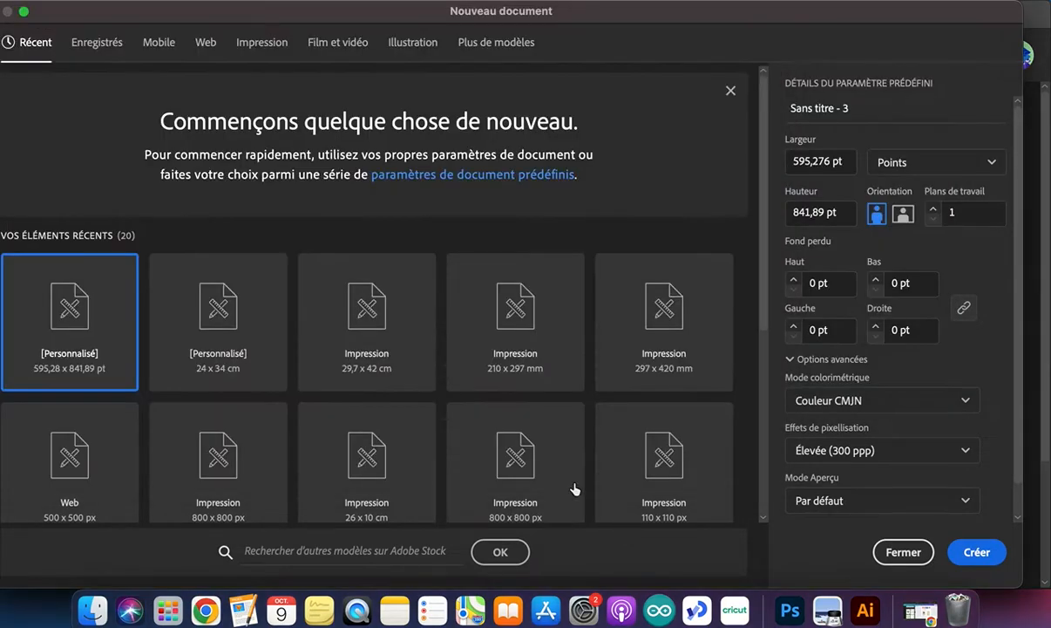
Create a portrait print document in millimetres, 55 mm wide and 88 mm high
left_click(263, 44)
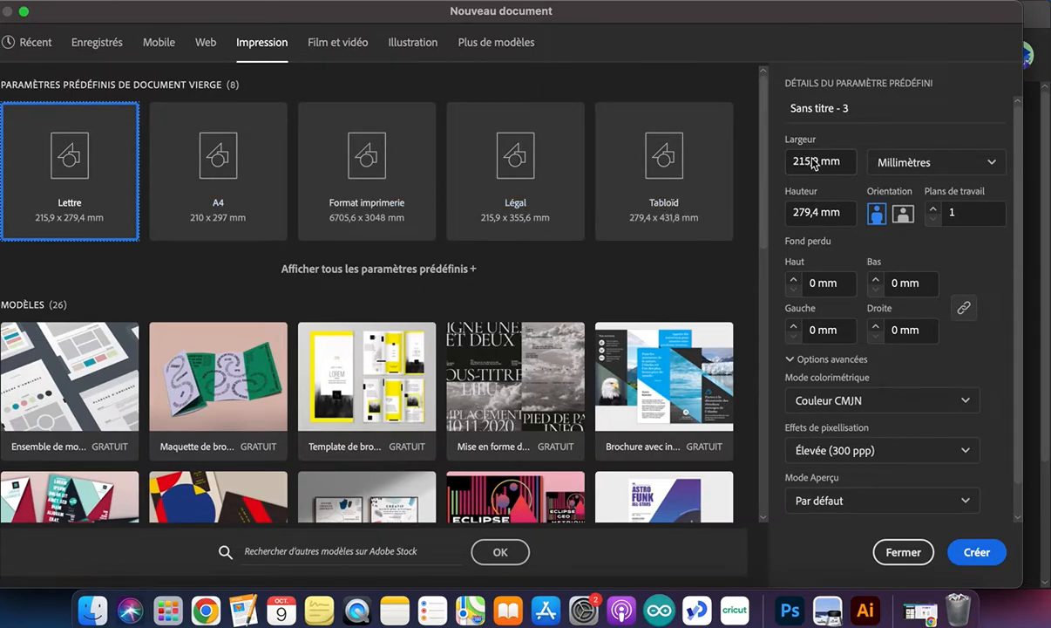
left_click(931, 165)
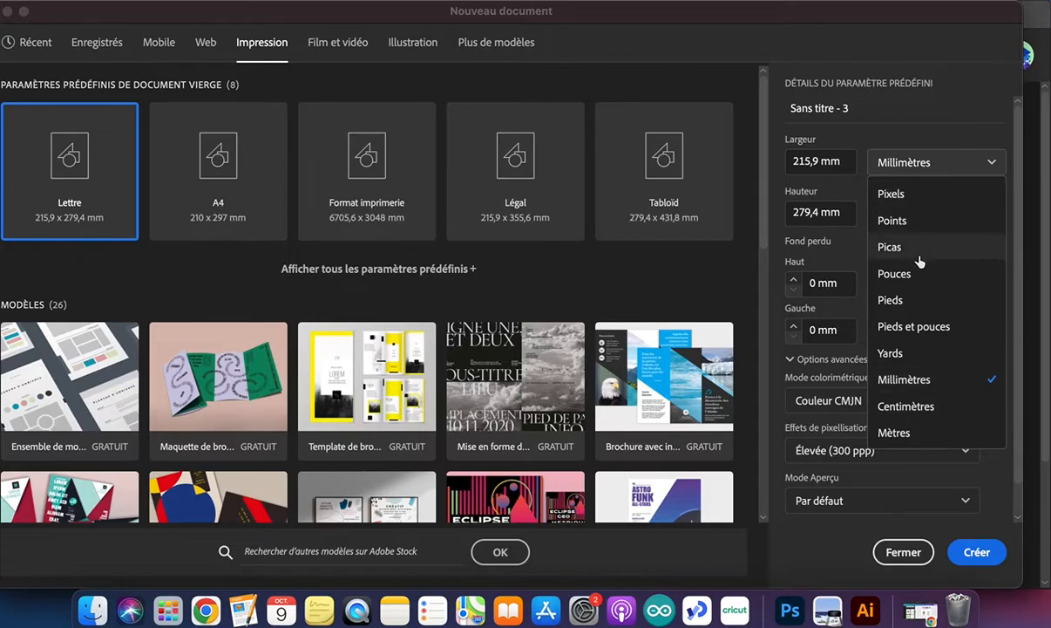
left_click(900, 168)
left_click(805, 165)
type("55")
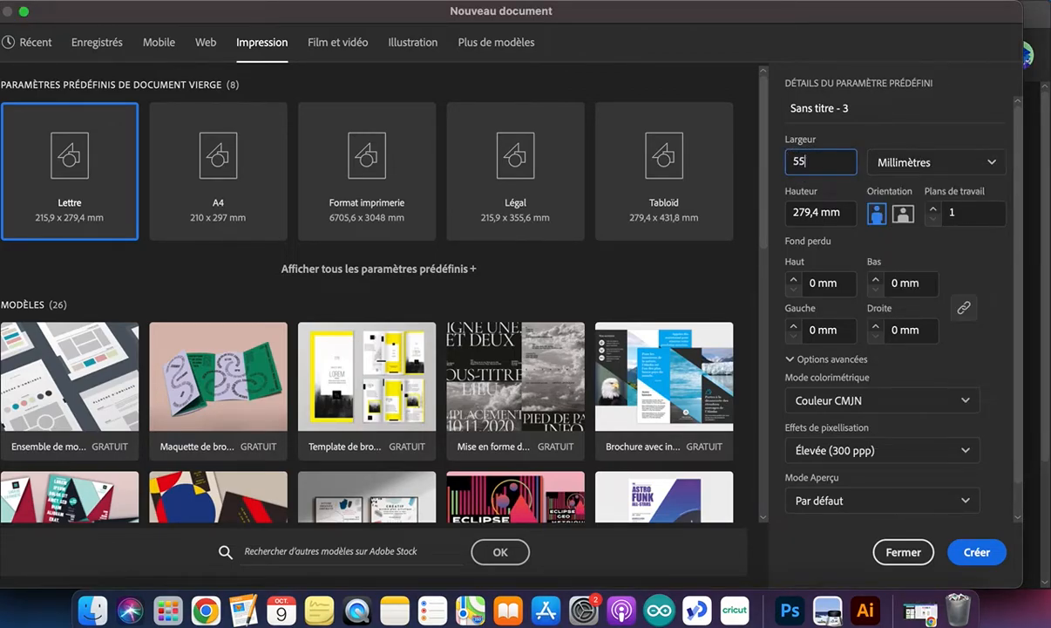
left_click(808, 217)
type("88")
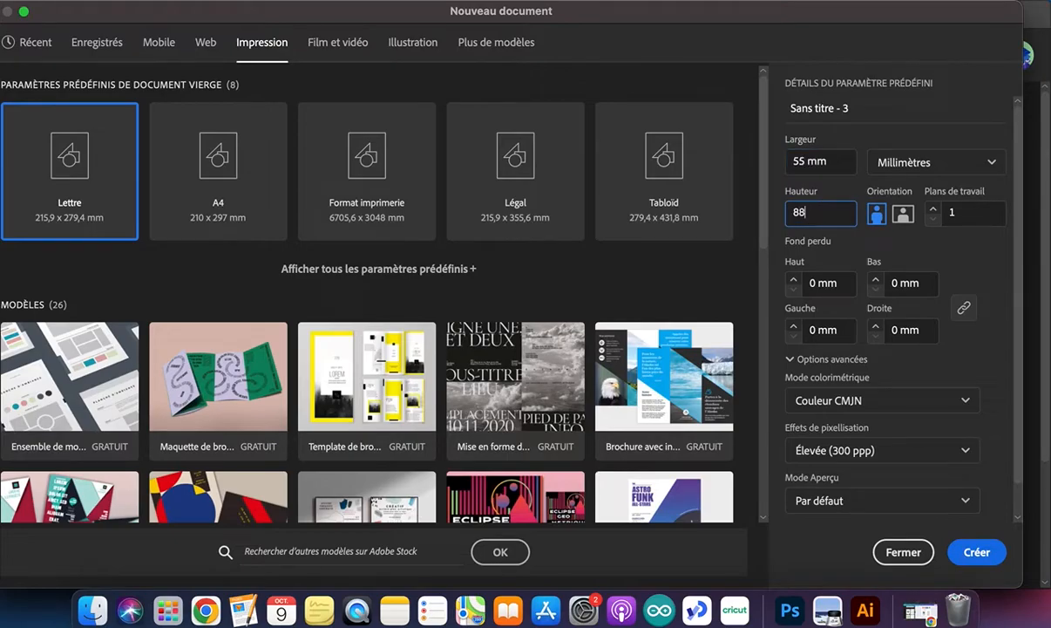
left_click(872, 246)
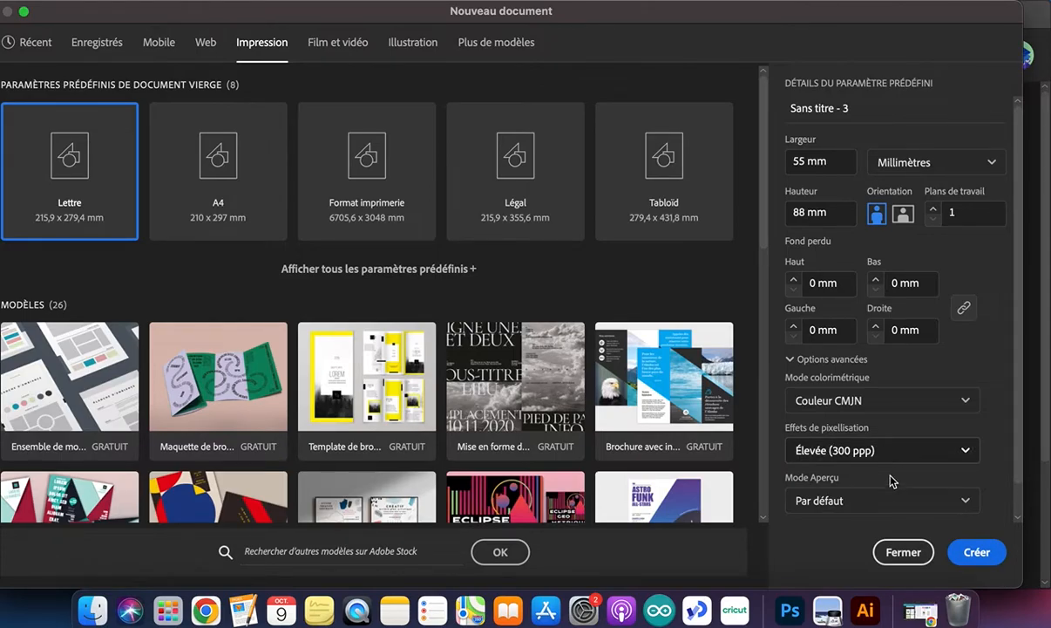
left_click(978, 552)
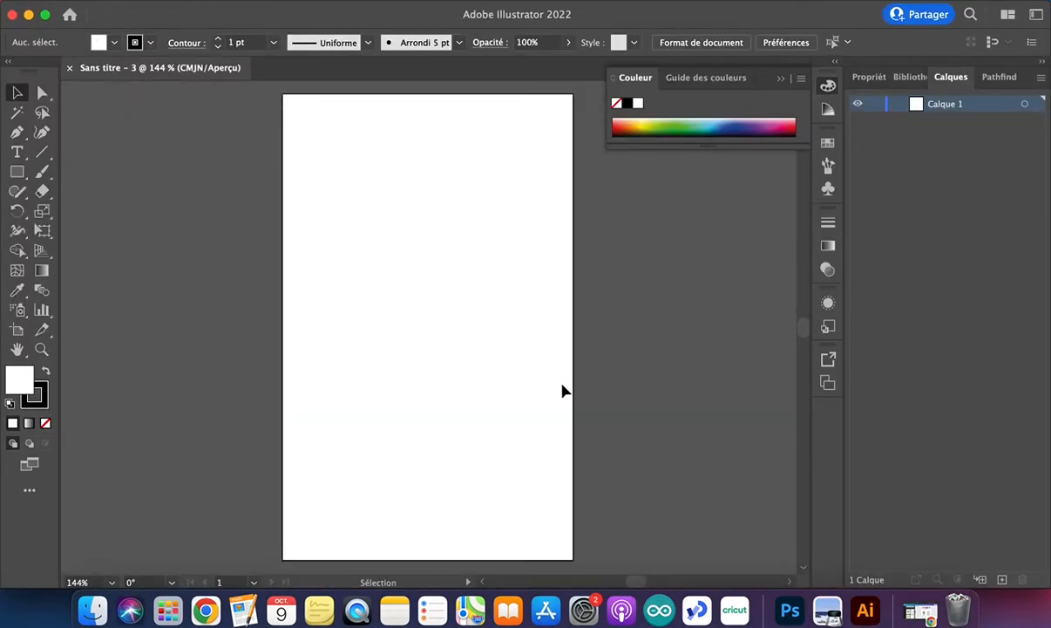
Check the front and back card layout in the reference screenshot in Finder, and return to the blank Illustrator document
scroll(398, 281, "down", 2)
scroll(398, 281, "up", 2)
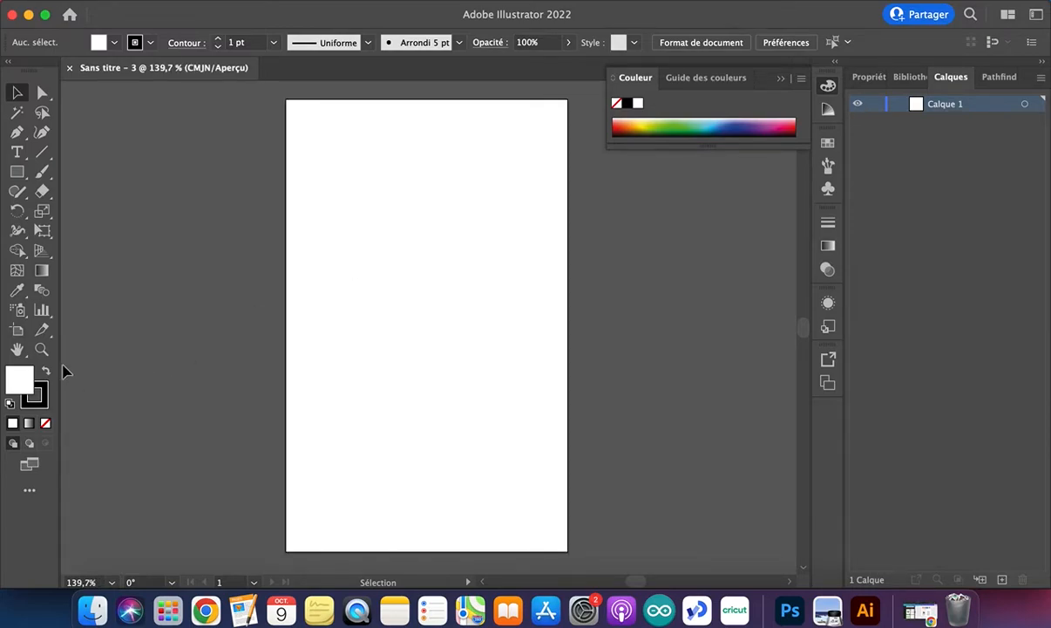
left_click(95, 612)
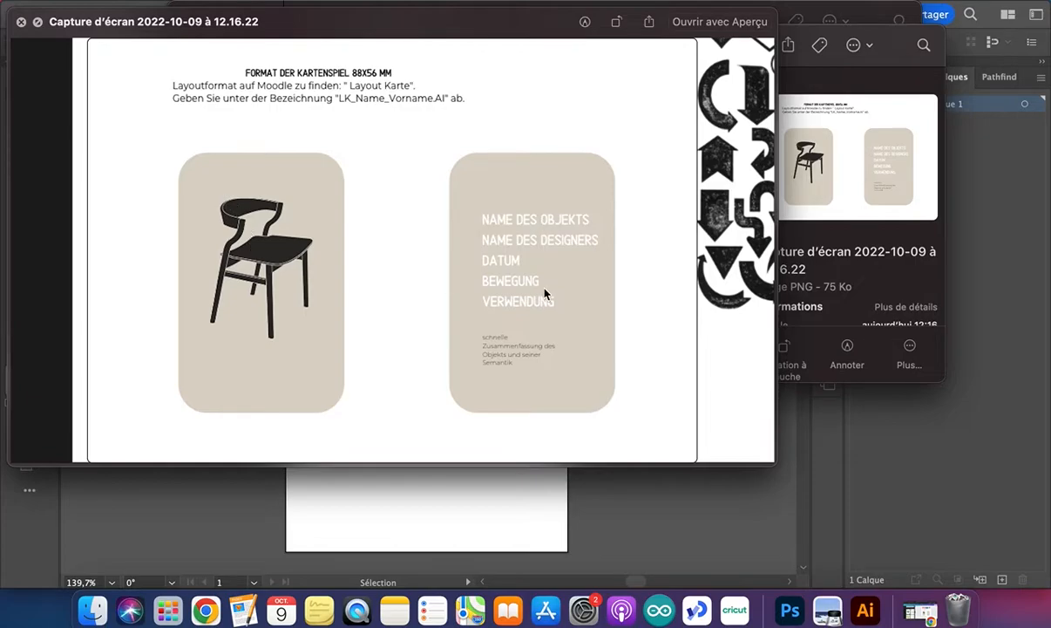
left_click(545, 475)
scroll(446, 253, "down", 3)
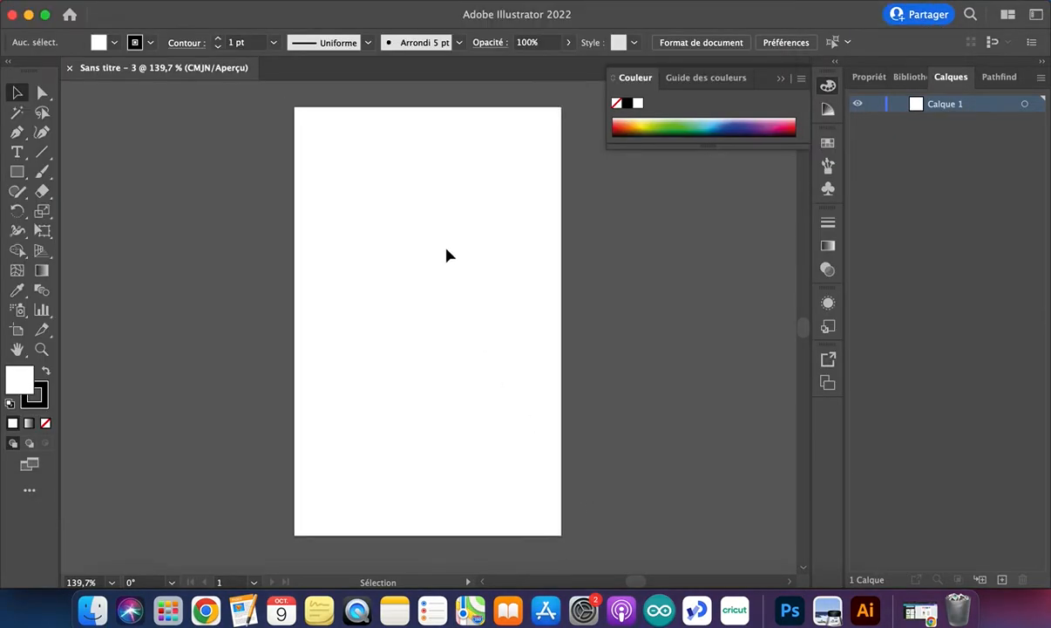
scroll(445, 254, "right", 3)
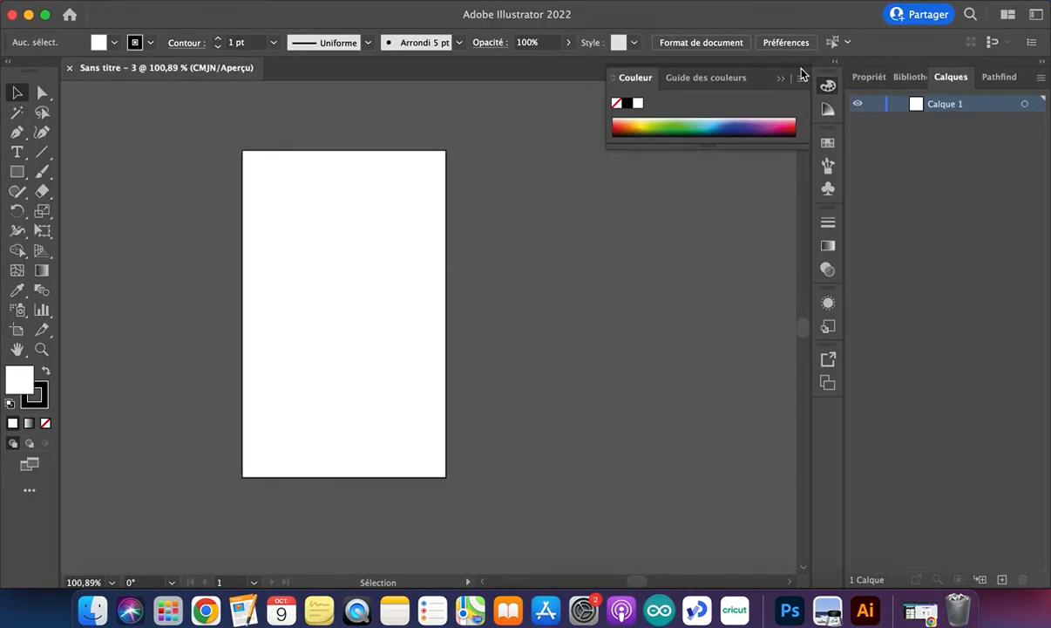
Duplicate the artboard beside the original and name the copy "verso carte"
left_click(781, 79)
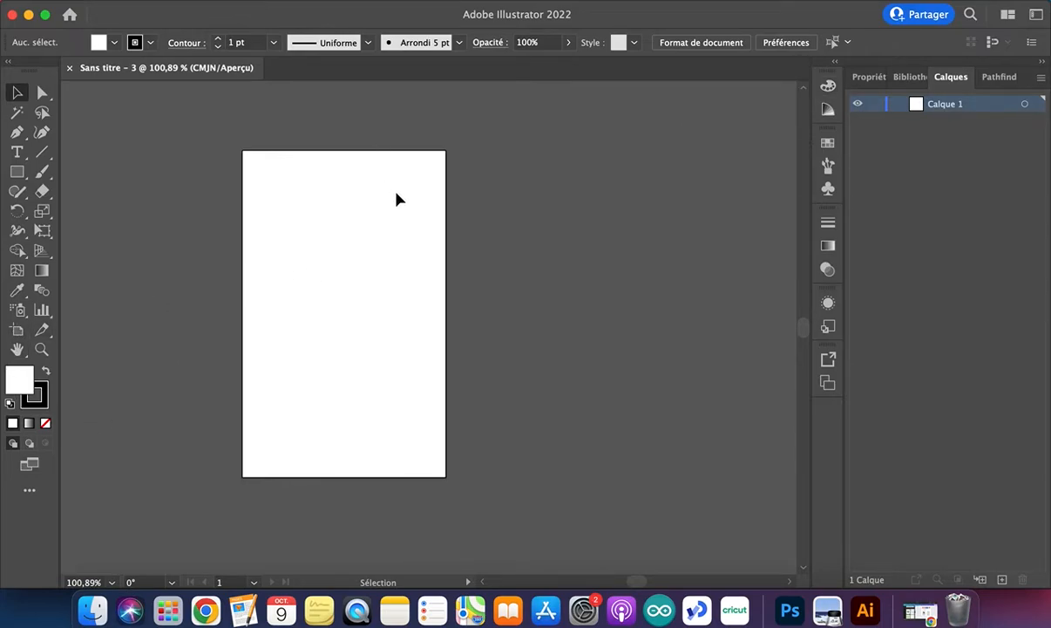
left_click(11, 331)
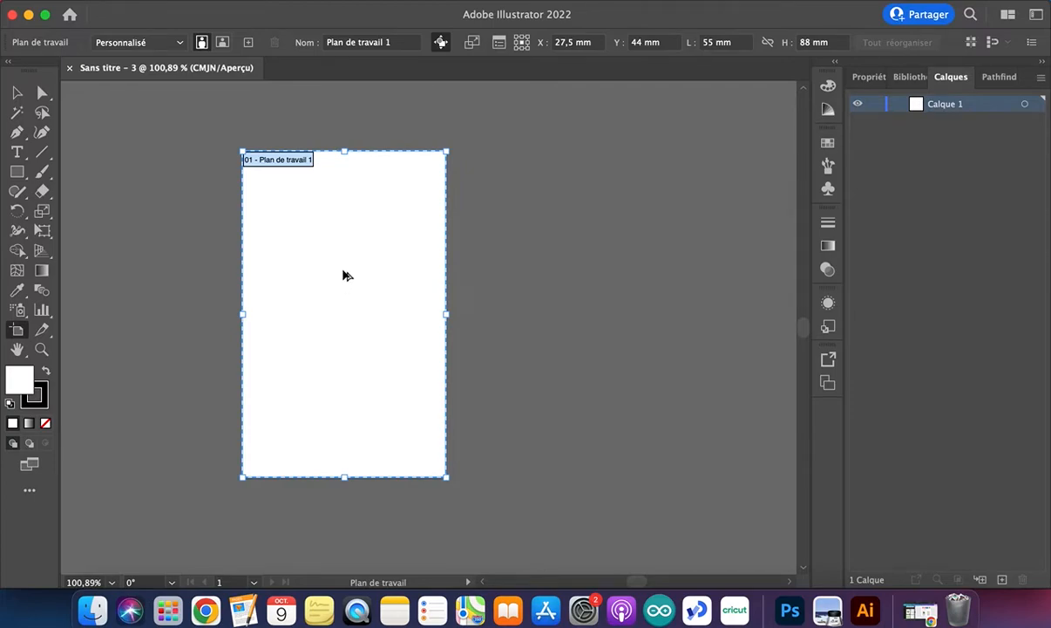
left_click_drag(344, 276, 579, 271)
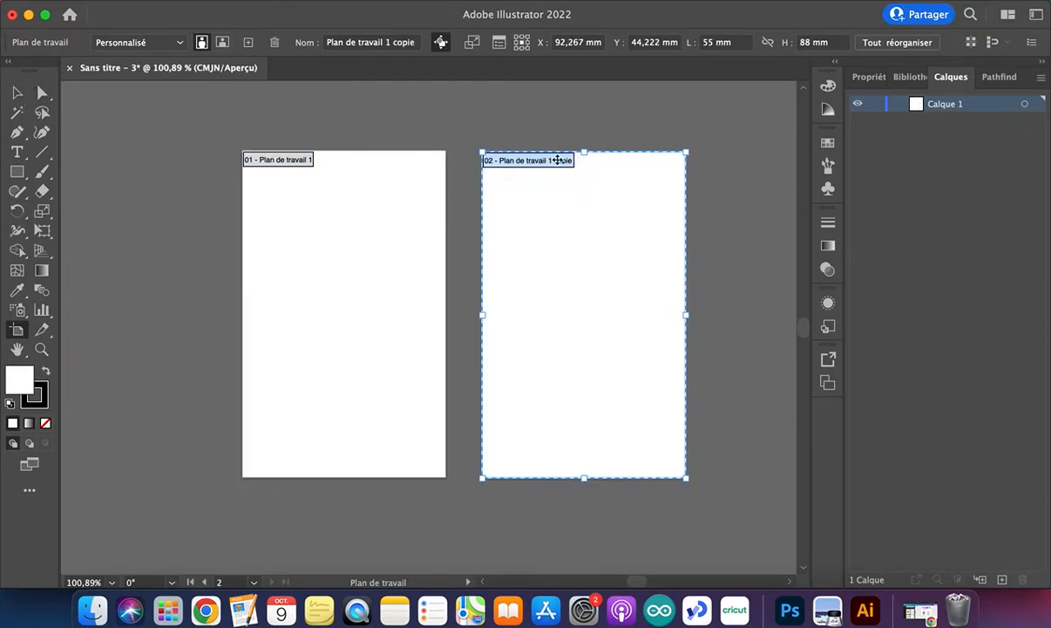
double_click(545, 164)
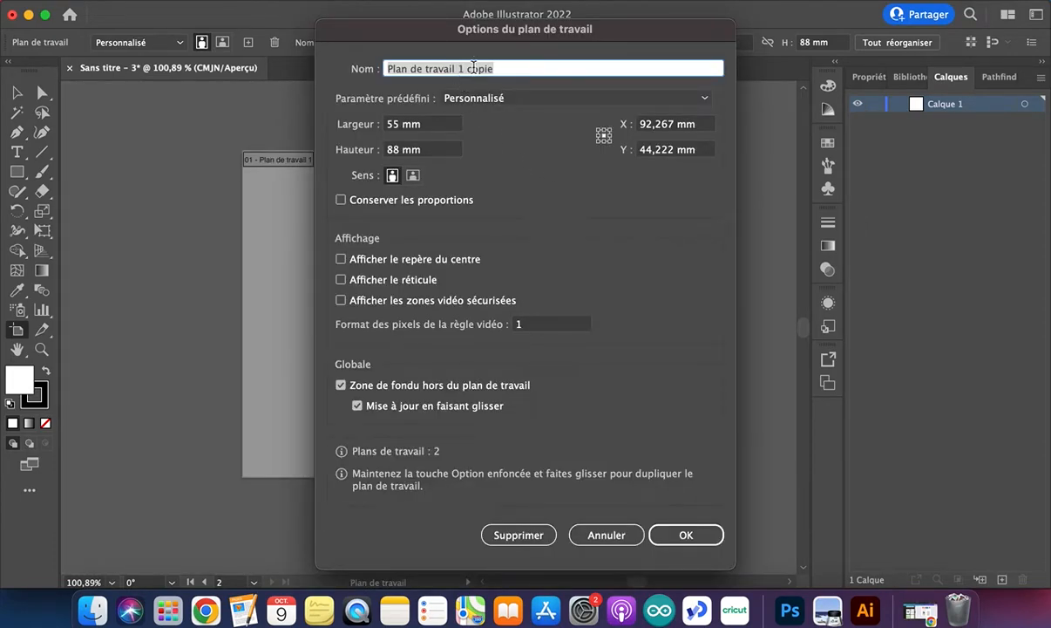
type("verso carte")
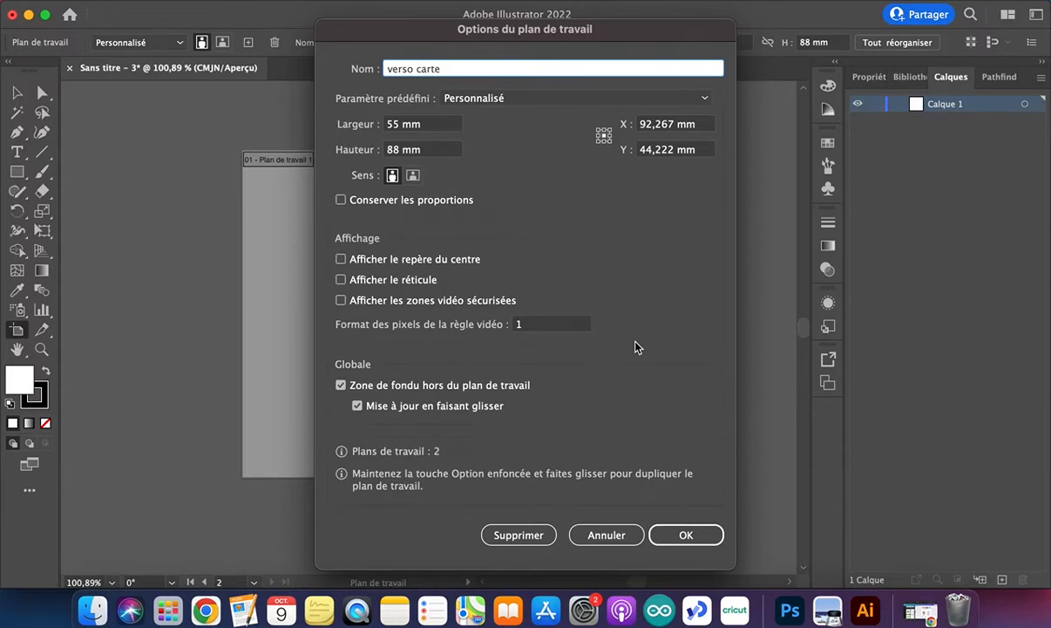
left_click(686, 534)
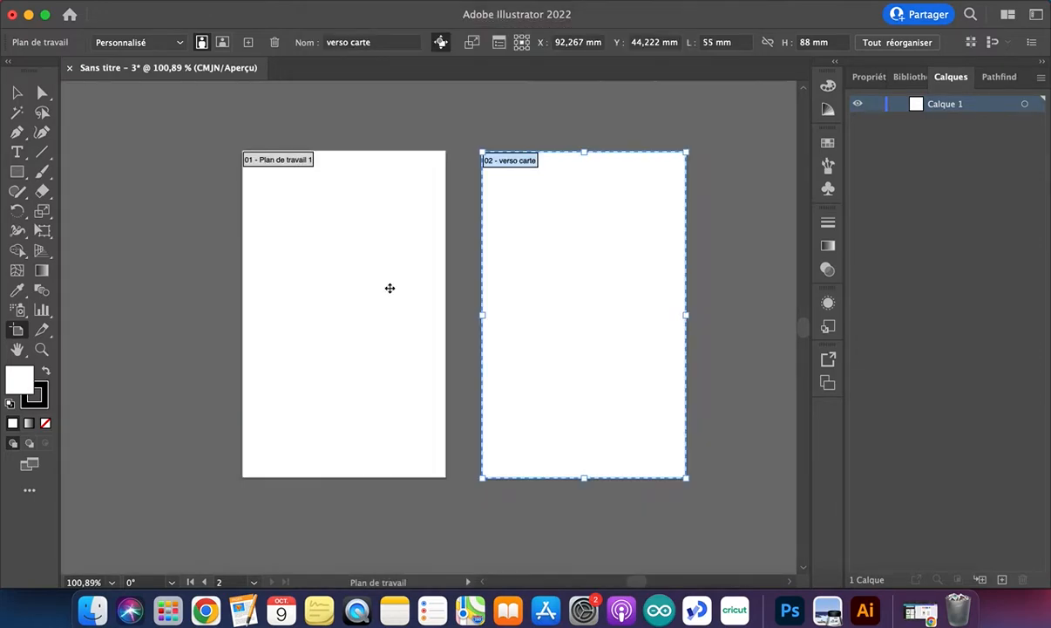
Rename the original artboard "recto carte" and leave artboard editing
left_click(279, 164)
double_click(279, 162)
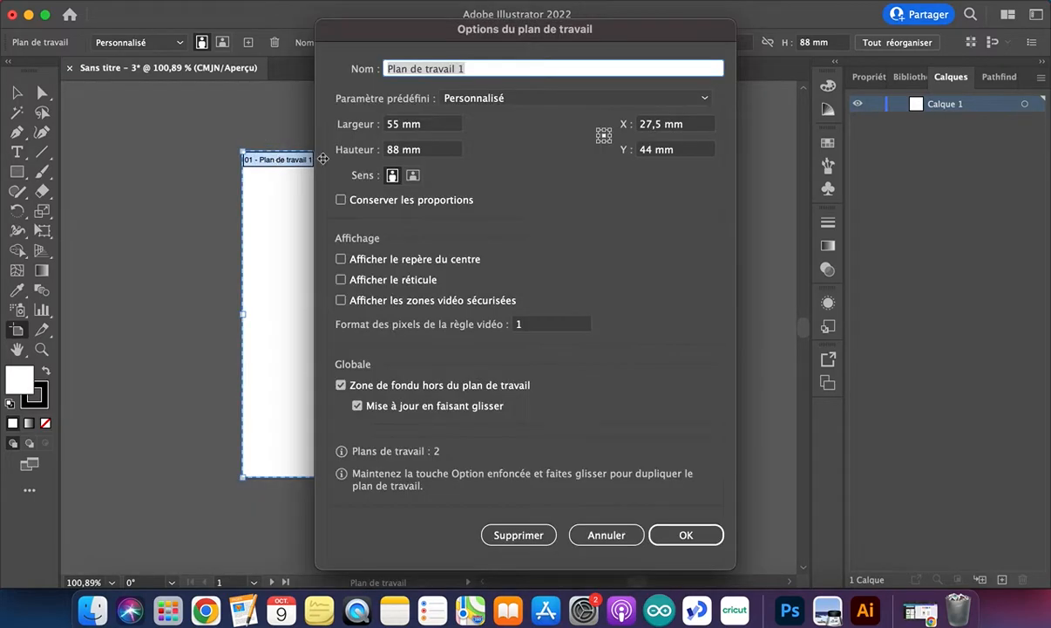
key("BackSpace")
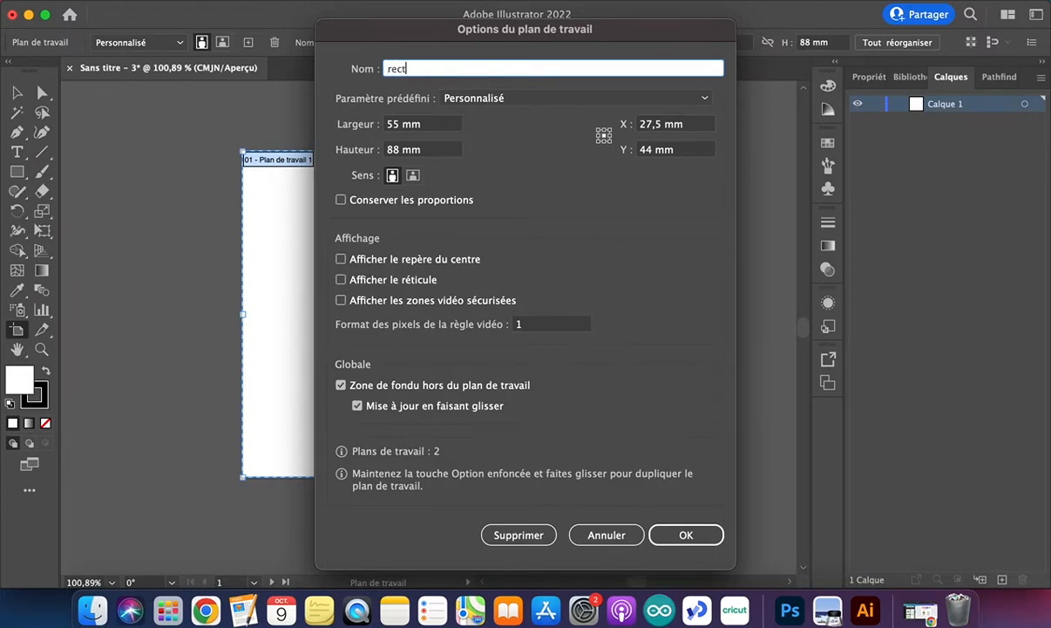
type("recto carte")
key("Return")
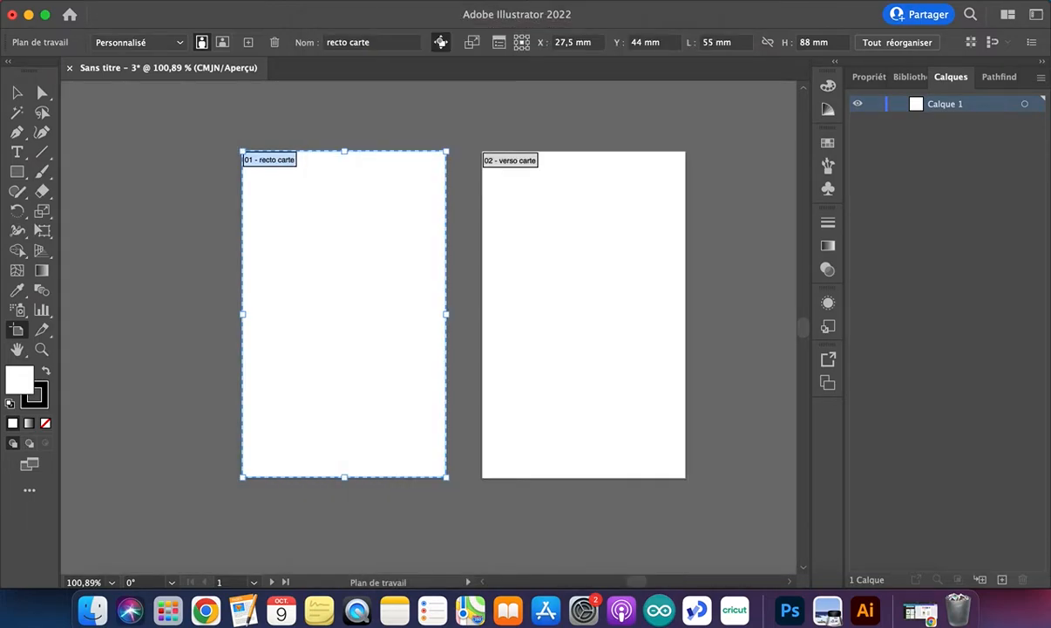
left_click(188, 153)
key("v")
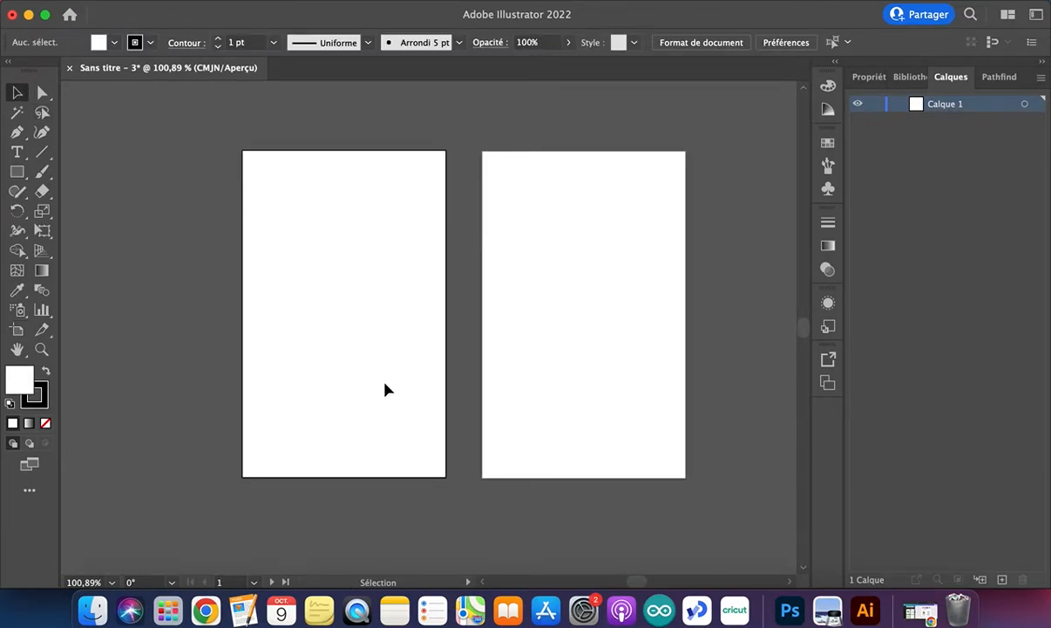
left_click(580, 314)
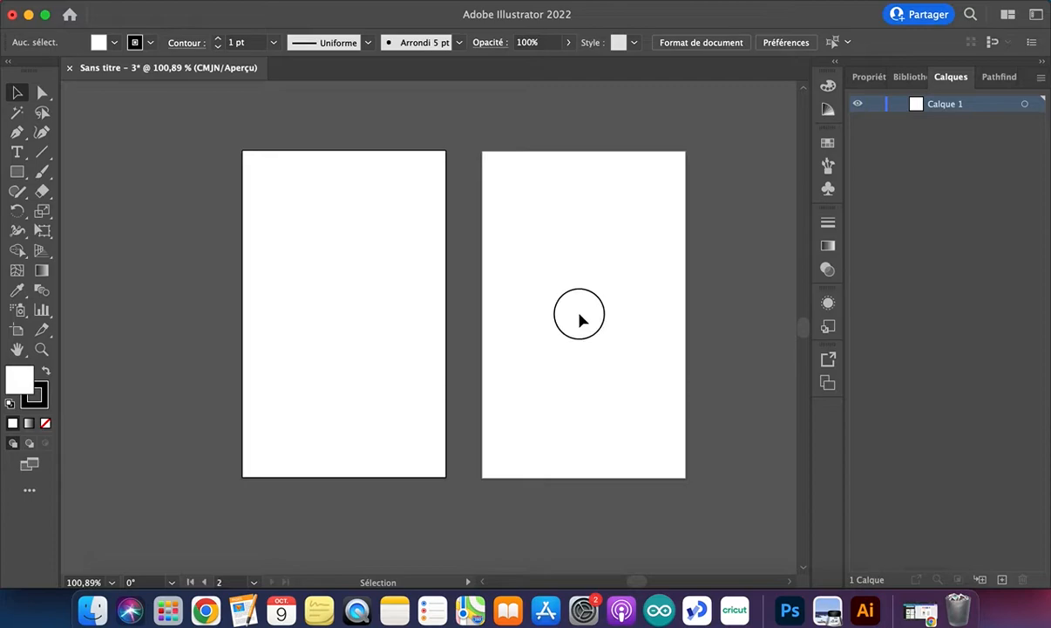
left_click(18, 332)
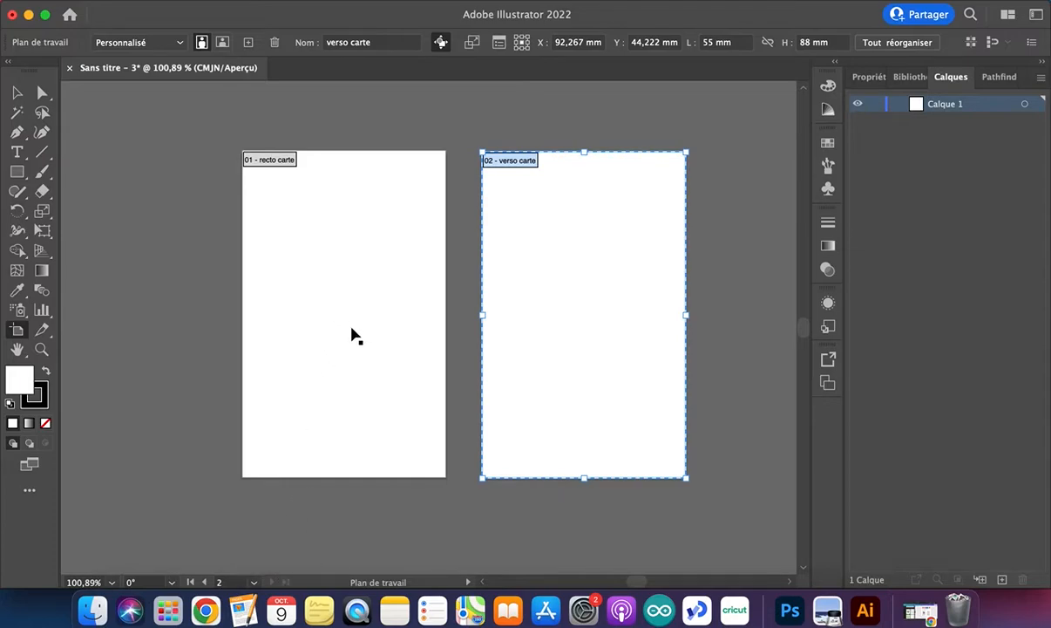
scroll(354, 336, "down", 2)
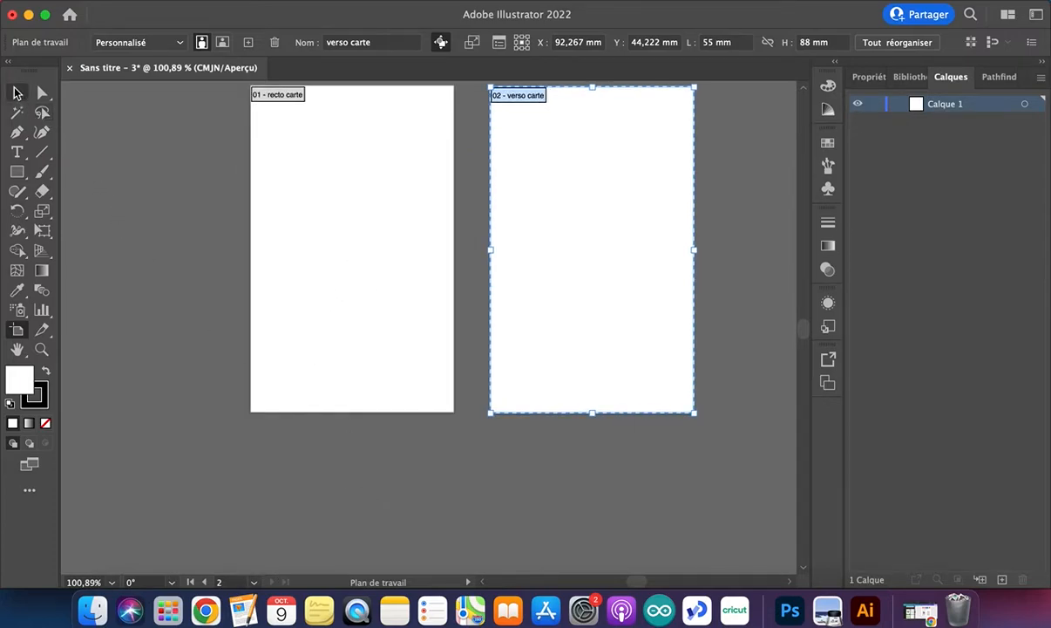
left_click(17, 93)
scroll(354, 231, "up", 2)
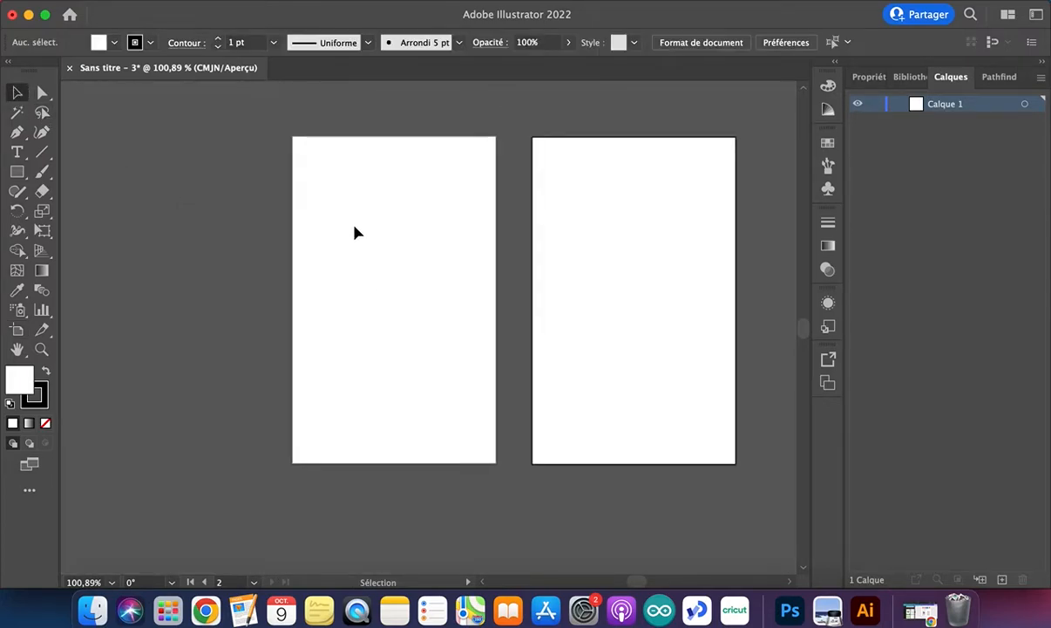
scroll(355, 234, "down", 1)
scroll(354, 236, "right", 2)
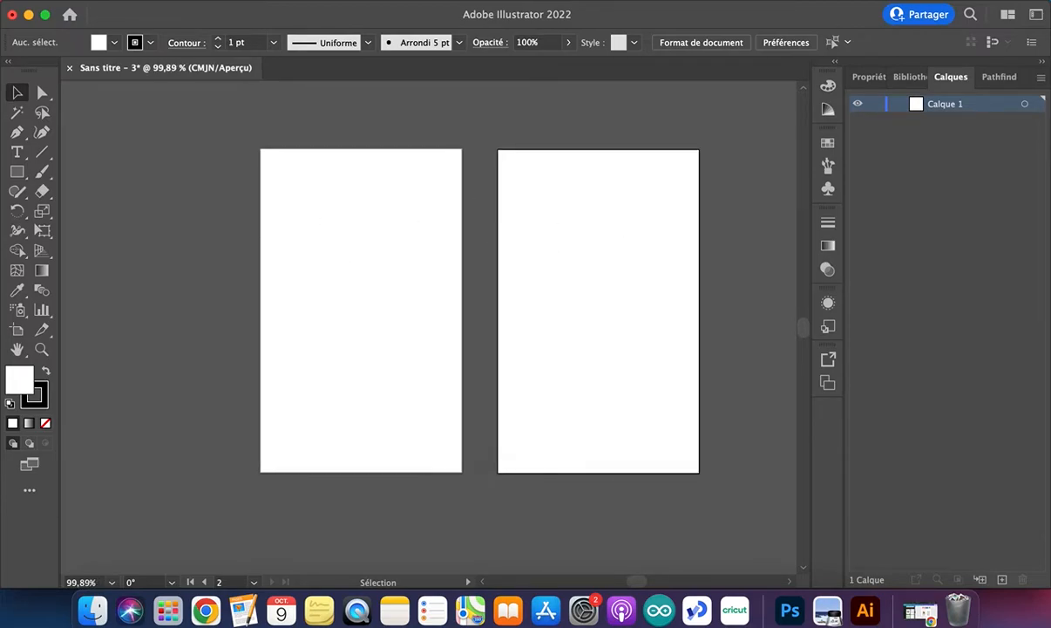
Load chaise-bold.jpeg and the outlined chair JPEG beside it from the Bureau folder for placing in the document
left_click(130, 3)
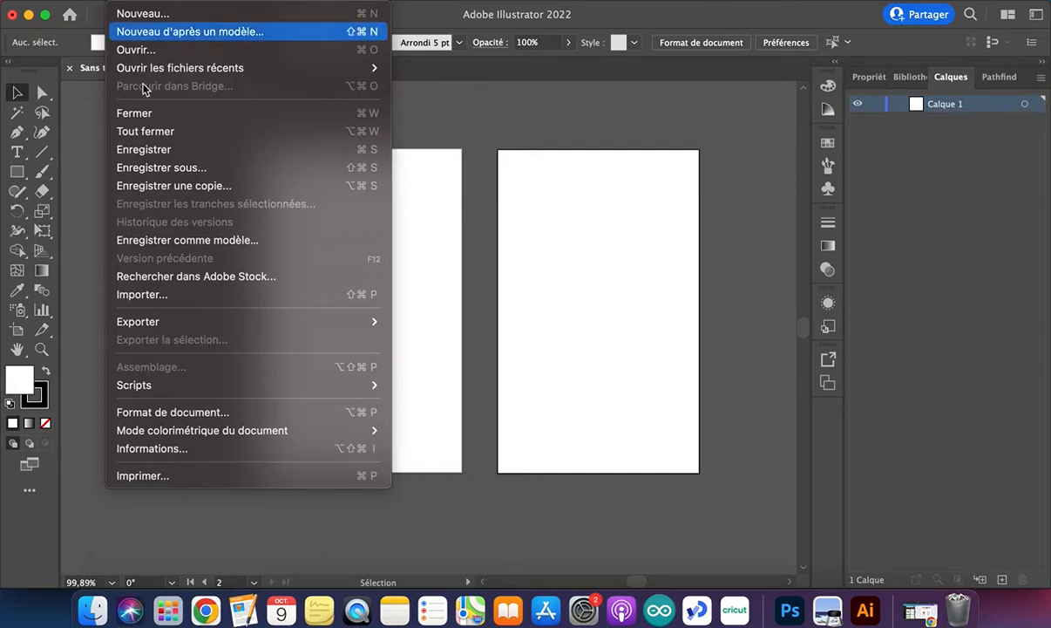
left_click(158, 296)
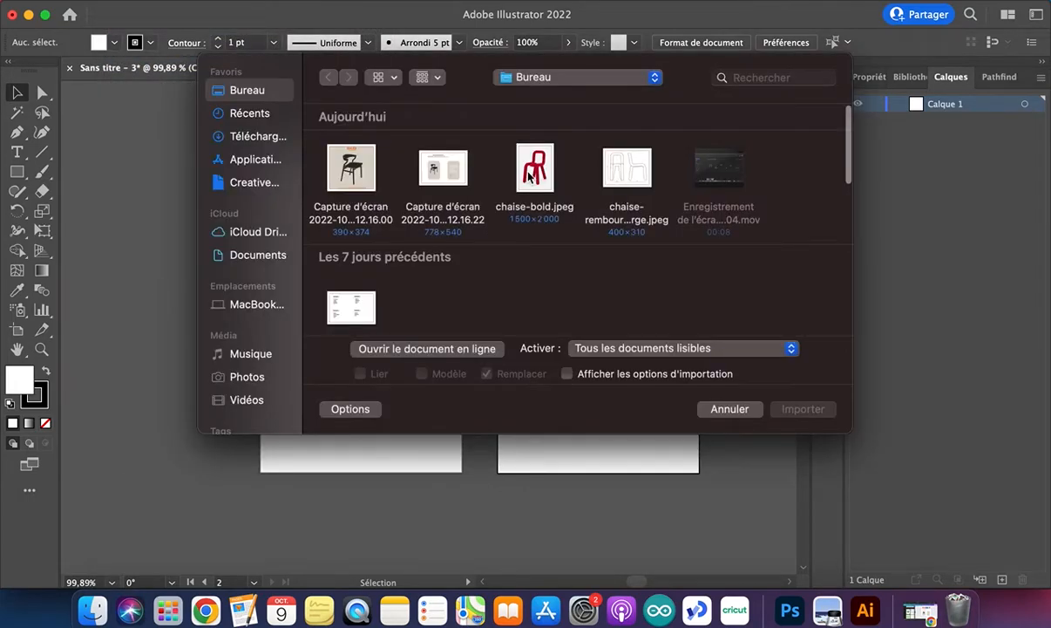
left_click(532, 175)
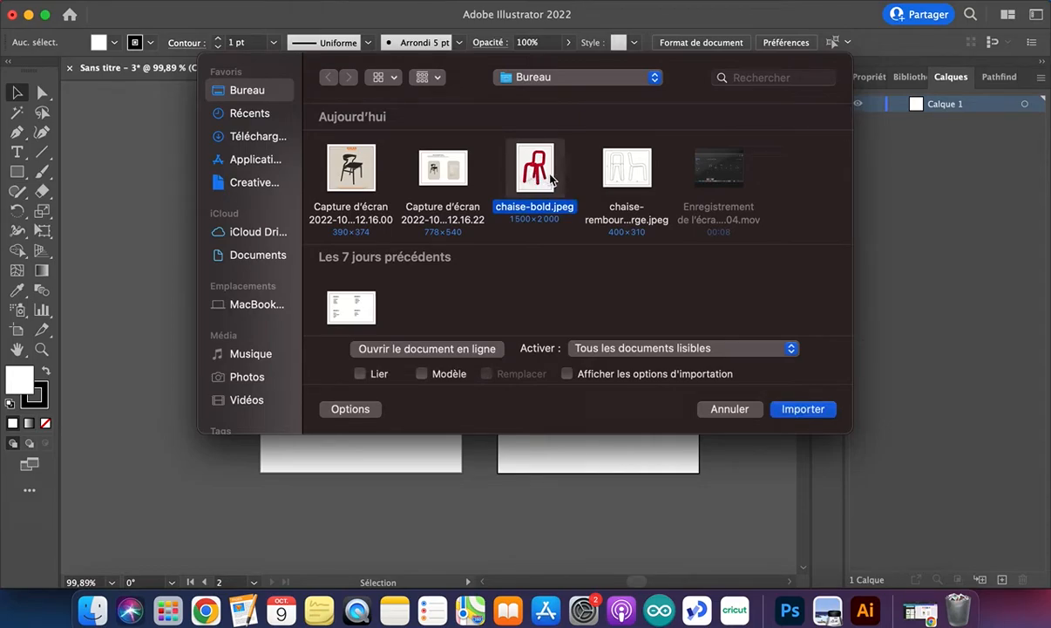
left_click(641, 170, "shift")
left_click(789, 408)
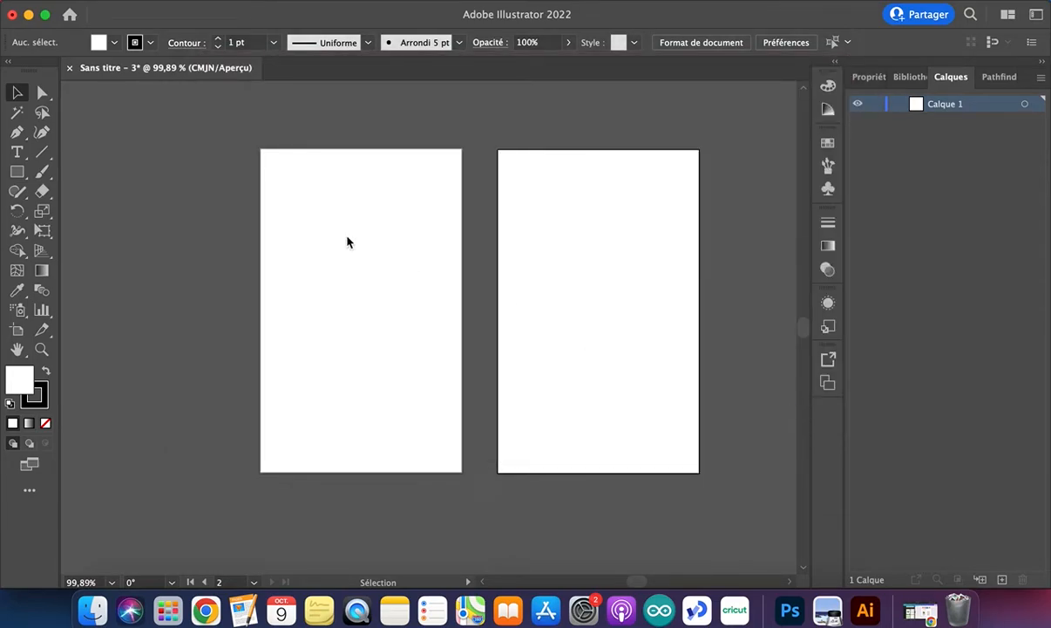
Place the red chair photo over the artboards and the outlined chair drawing outside them, beside the recto
left_click(285, 183)
left_click(100, 208)
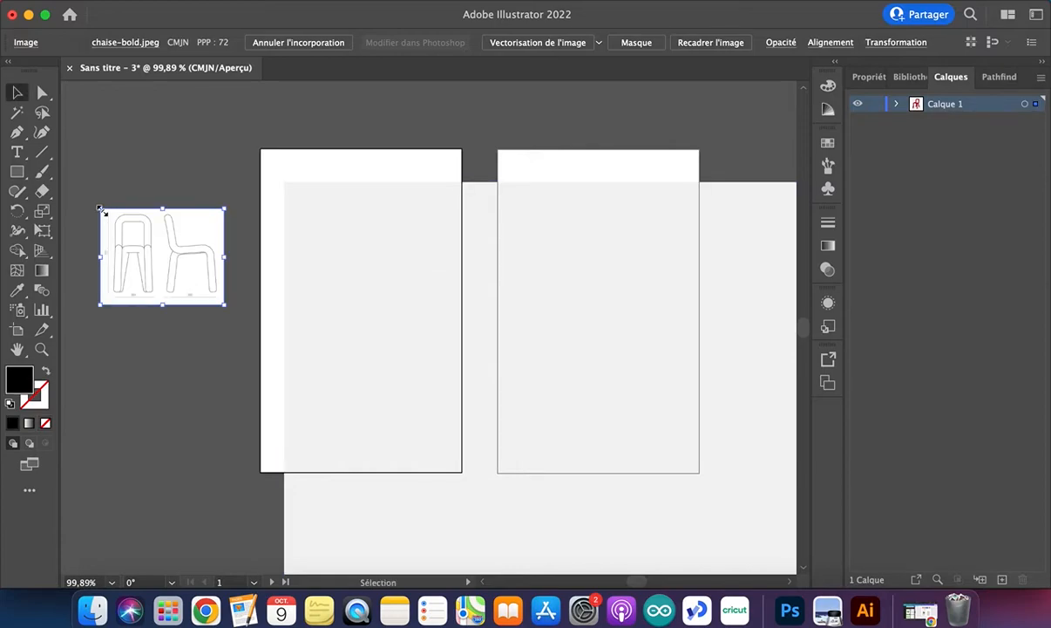
left_click(245, 402)
Scale the red chair photo down proportionally and position it within the recto carte artboard, with margins on all sides
scroll(387, 512, "down", 5)
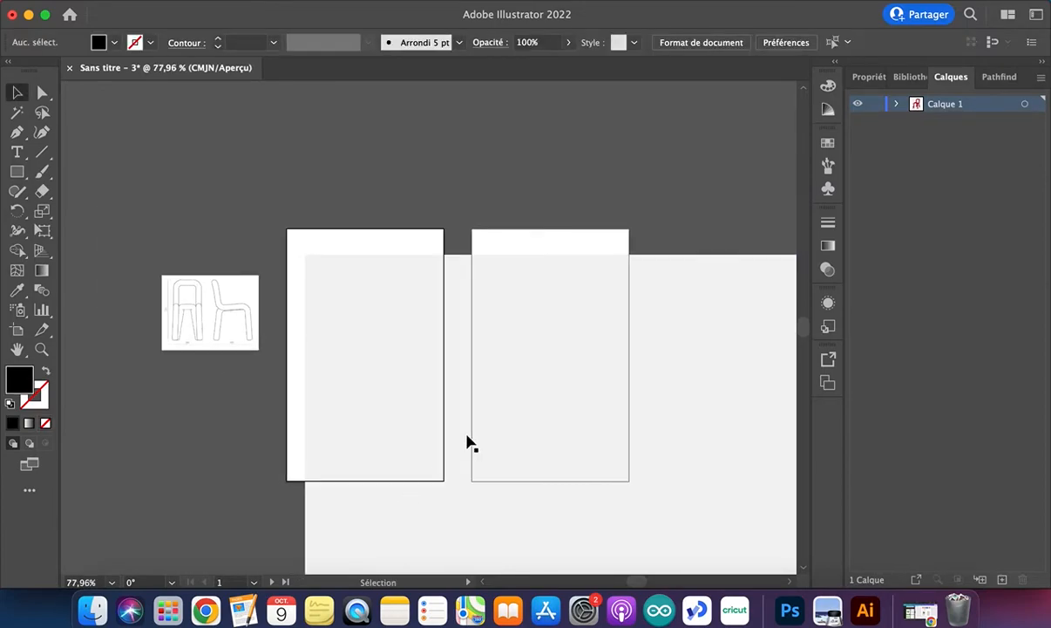
left_click(500, 446)
scroll(603, 447, "down", 4)
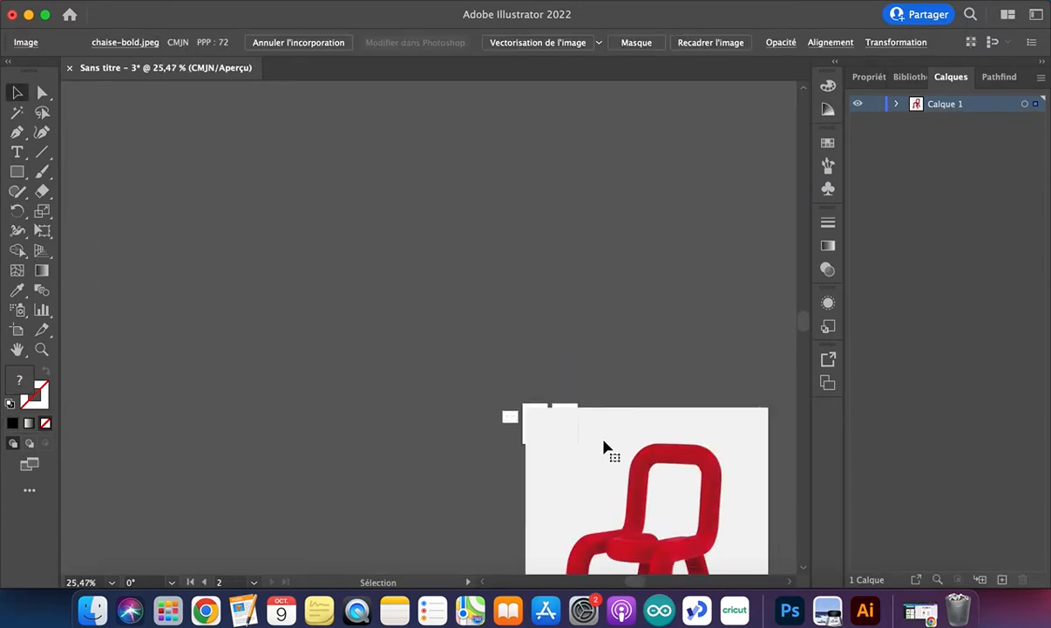
left_click_drag(681, 521, 459, 237)
scroll(446, 220, "up", 6)
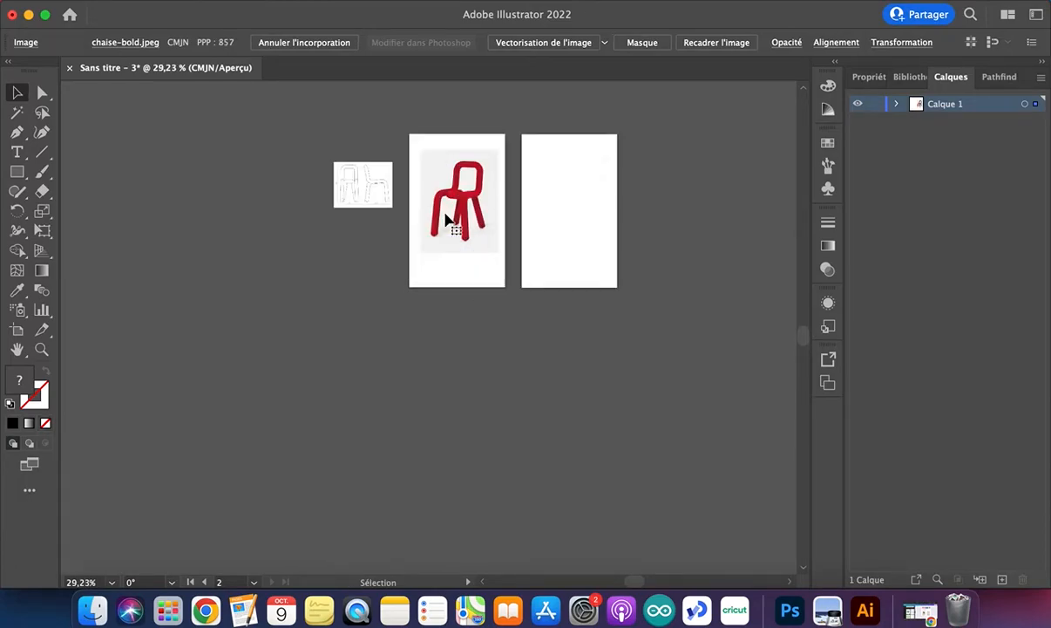
scroll(446, 221, "up", 1)
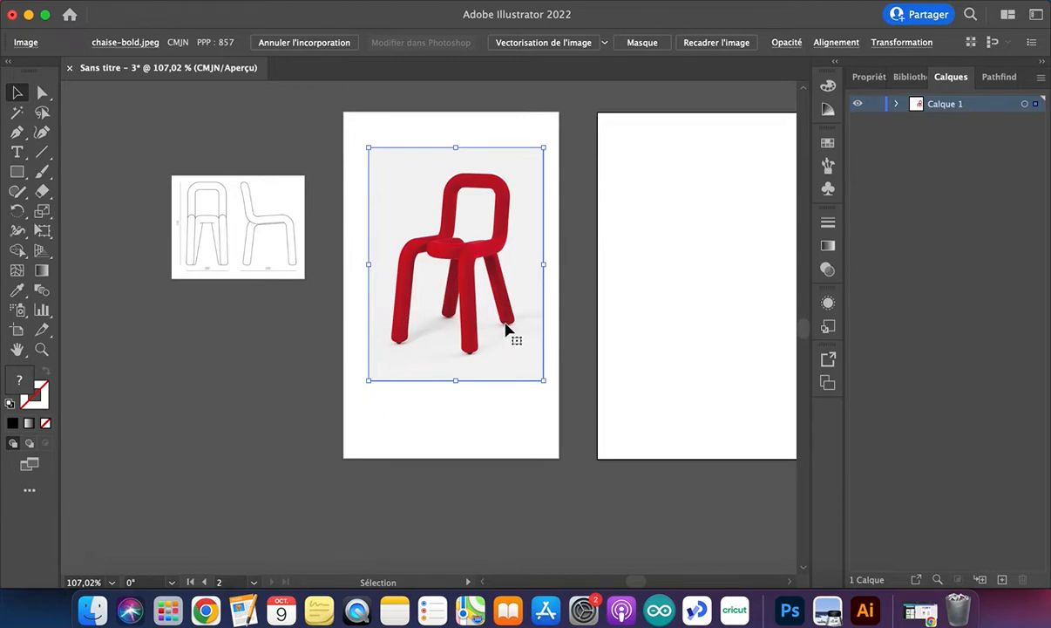
mouse_move(542, 383)
left_mouse_down()
mouse_move(537, 245)
mouse_move(467, 276)
mouse_move(439, 245)
mouse_move(547, 413)
mouse_move(546, 394)
left_mouse_up()
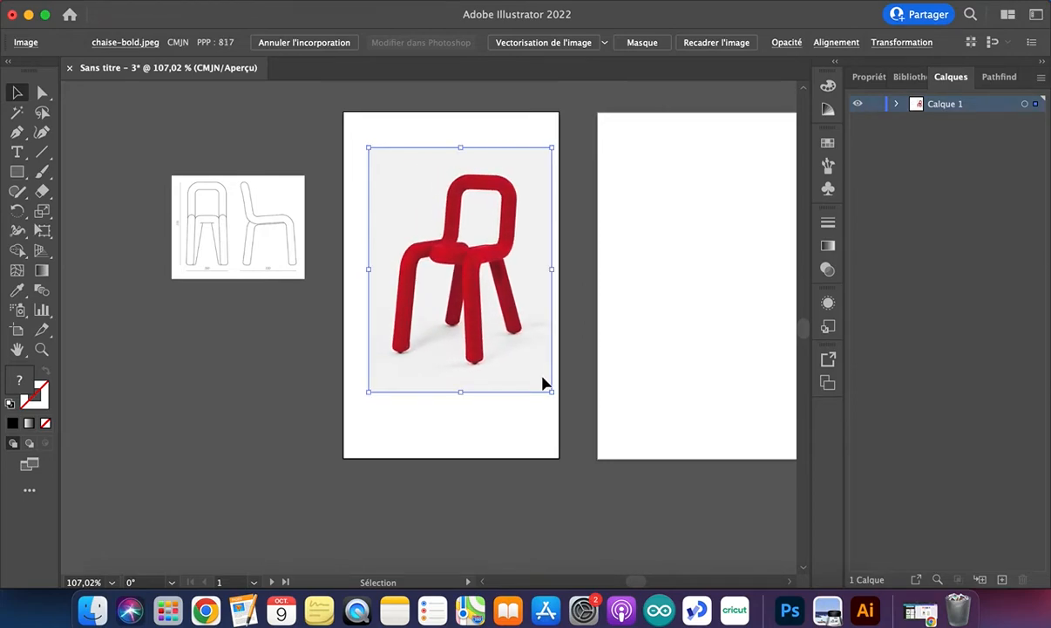
left_click_drag(491, 295, 495, 335)
left_click(274, 352)
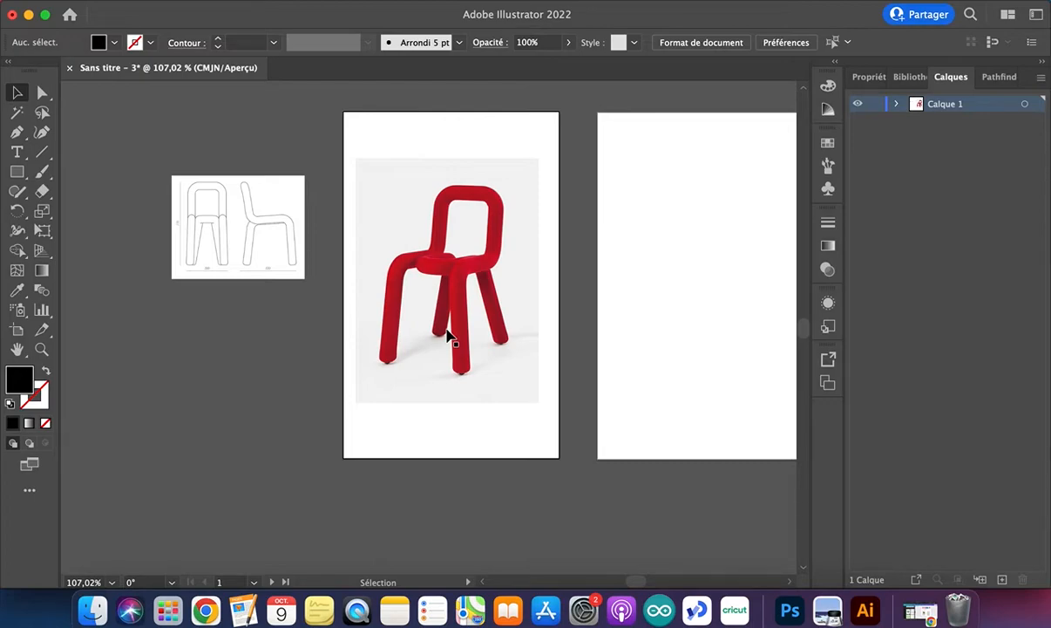
Delete the outlined chair drawing beside the recto artboard
mouse_move(242, 197)
left_mouse_down()
mouse_move(242, 289)
mouse_move(235, 277)
mouse_move(246, 264)
left_mouse_up()
left_click(248, 217)
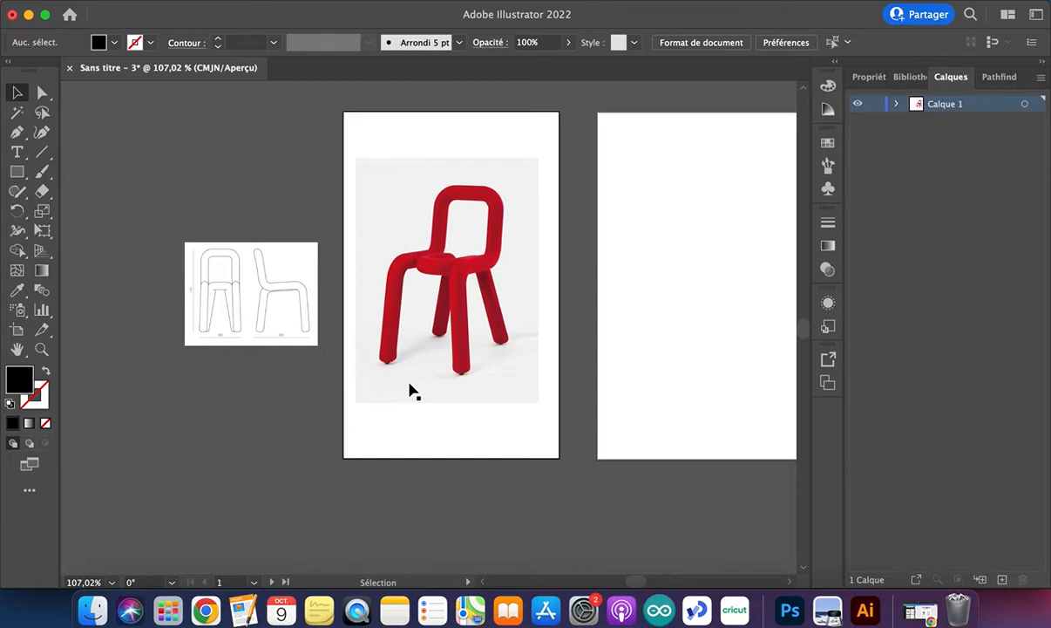
left_click(251, 268)
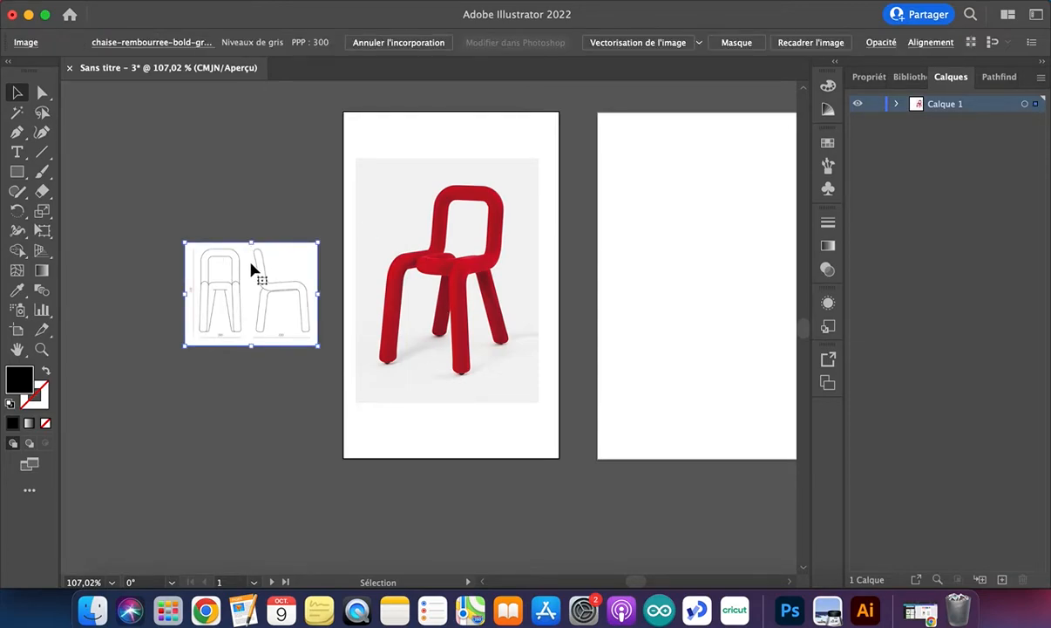
key("Delete")
Convert the red chair's layer, Calque 1, into a template layer and add a new layer above it
scroll(483, 235, "up", 3)
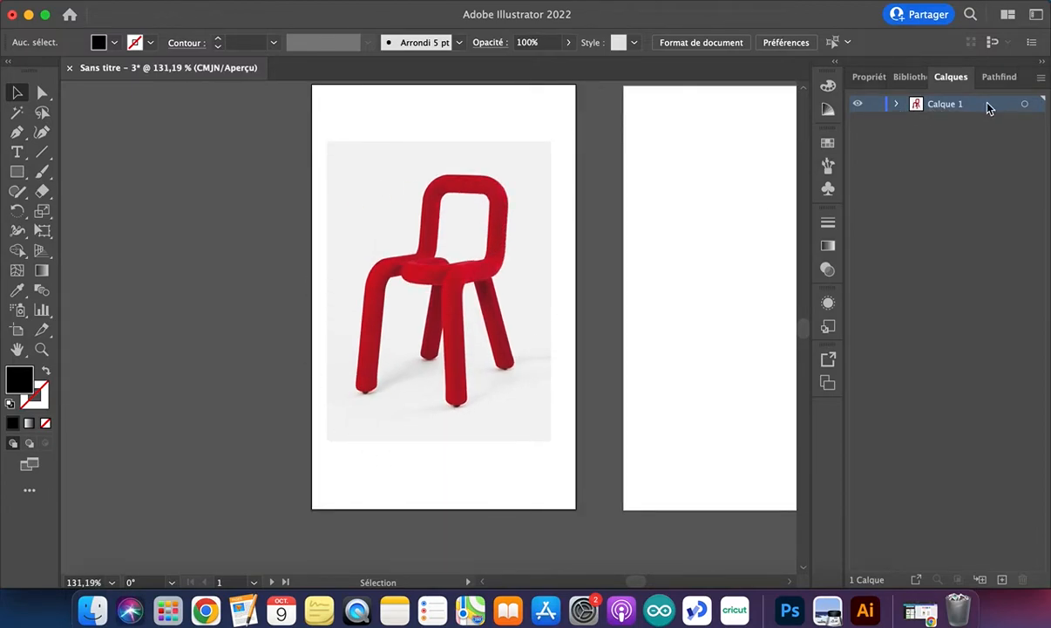
left_click(1042, 79)
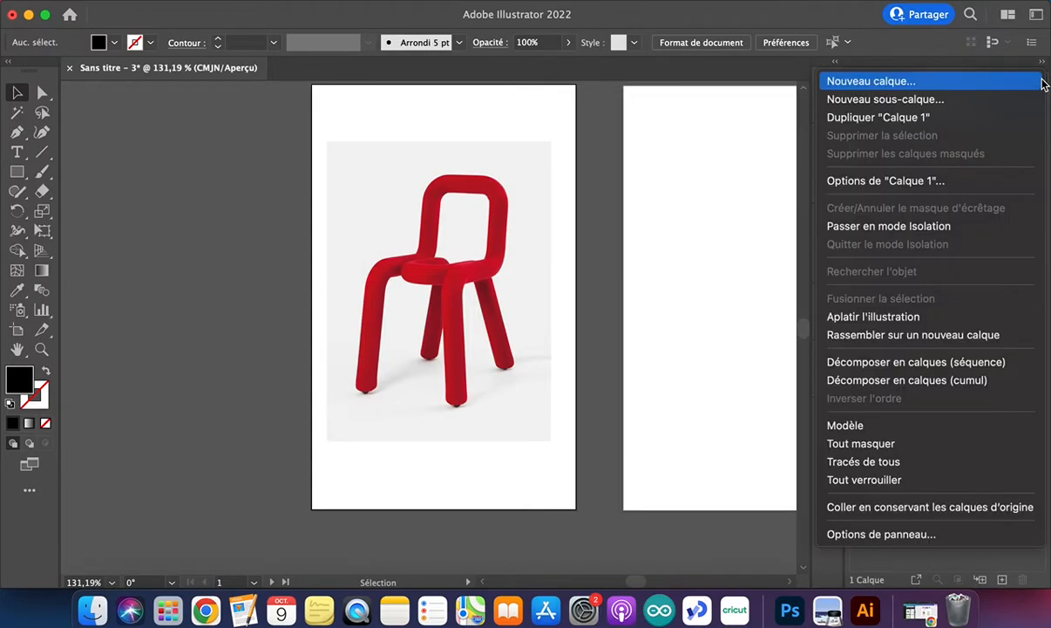
left_click(845, 425)
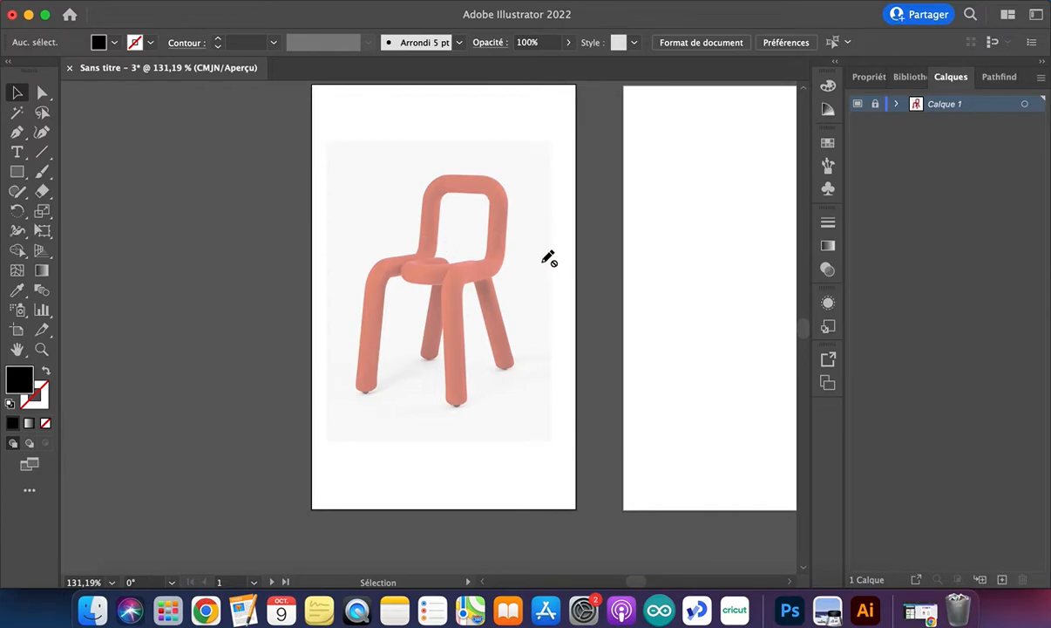
left_click(1002, 579)
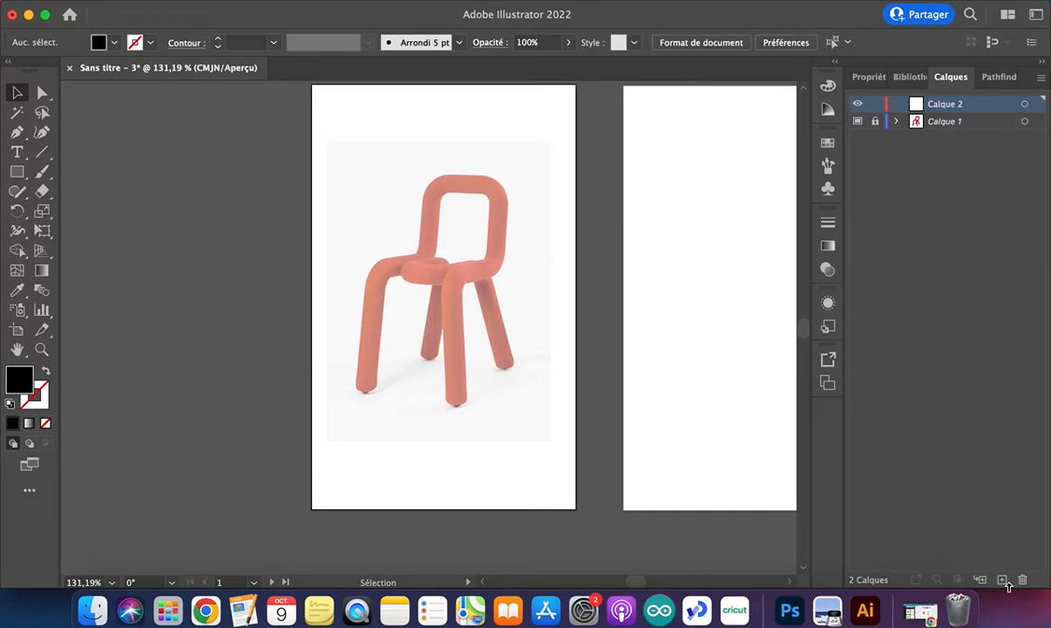
Rename the template layer "modèle" and the new layer "tracé chaise"
double_click(945, 121)
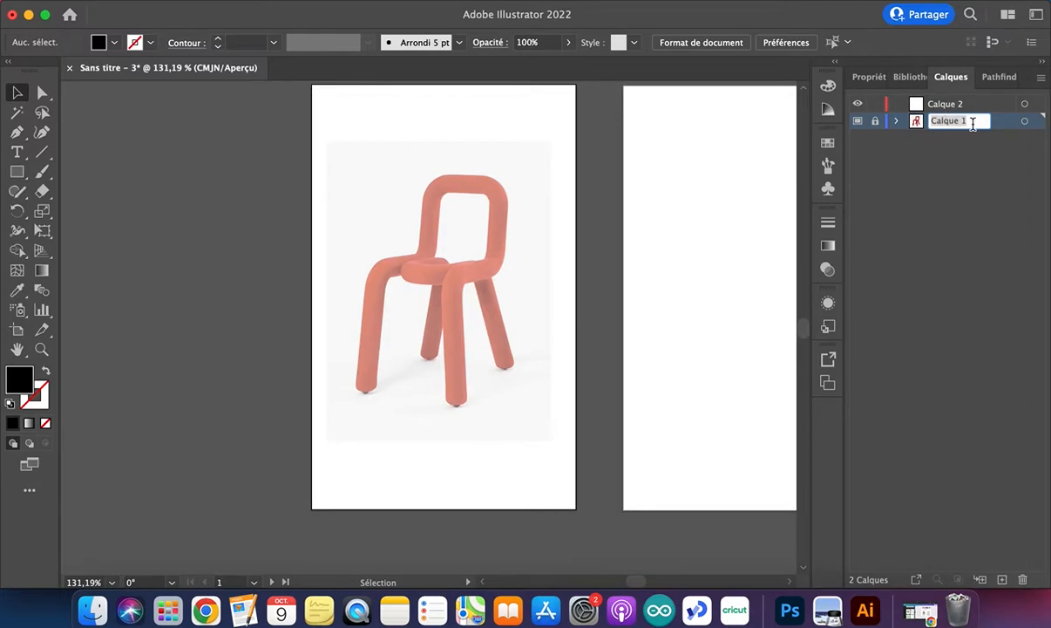
key("BackSpace")
key("Return")
double_click(960, 104)
type("tracé chai")
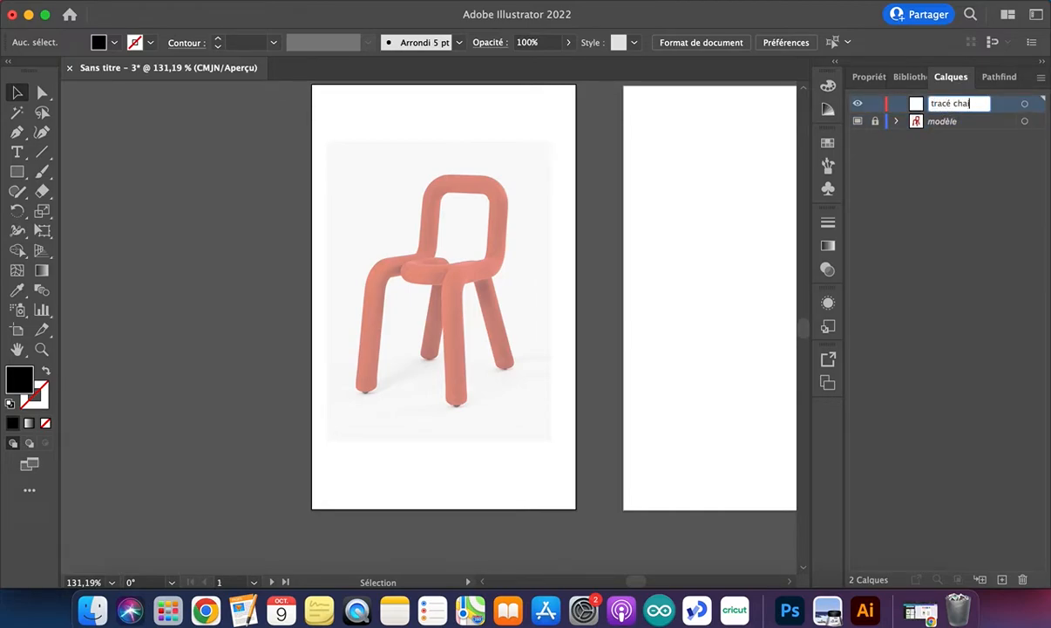
type("se")
key("Return")
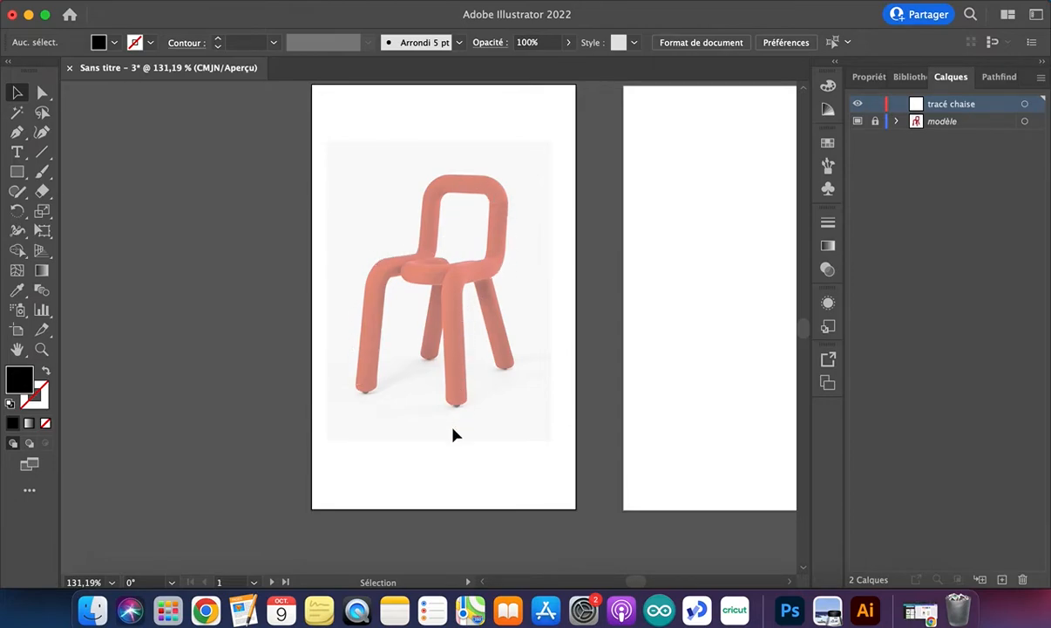
scroll(450, 319, "up", 3)
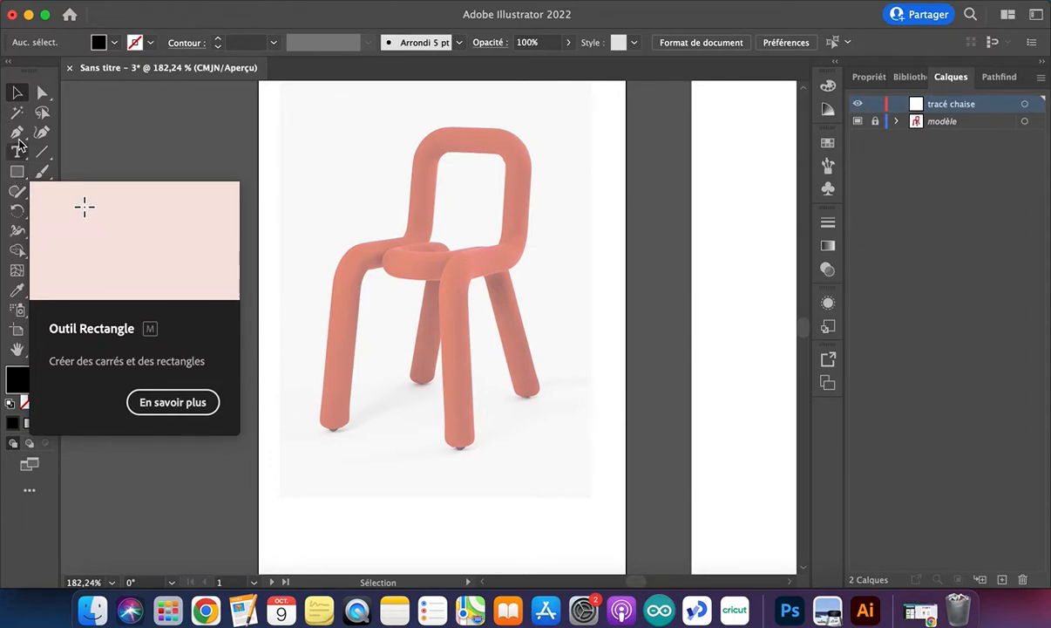
left_click(19, 135)
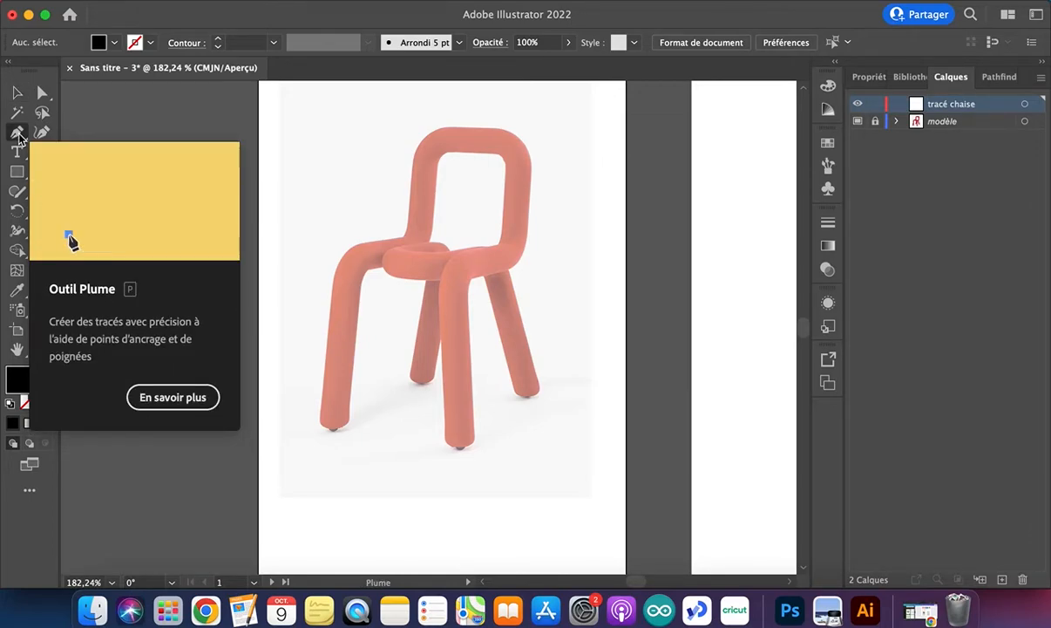
scroll(506, 375, "down", 1)
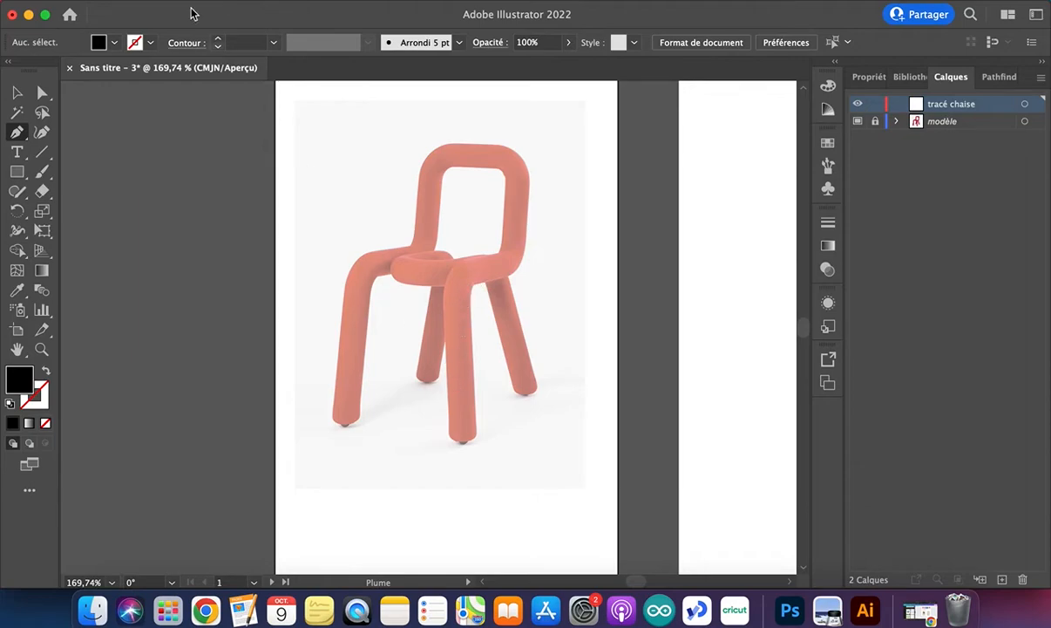
Import the Kalea chair screenshot from the Bureau folder, place it at its default size, and undo the stray pen point
left_click(146, 2)
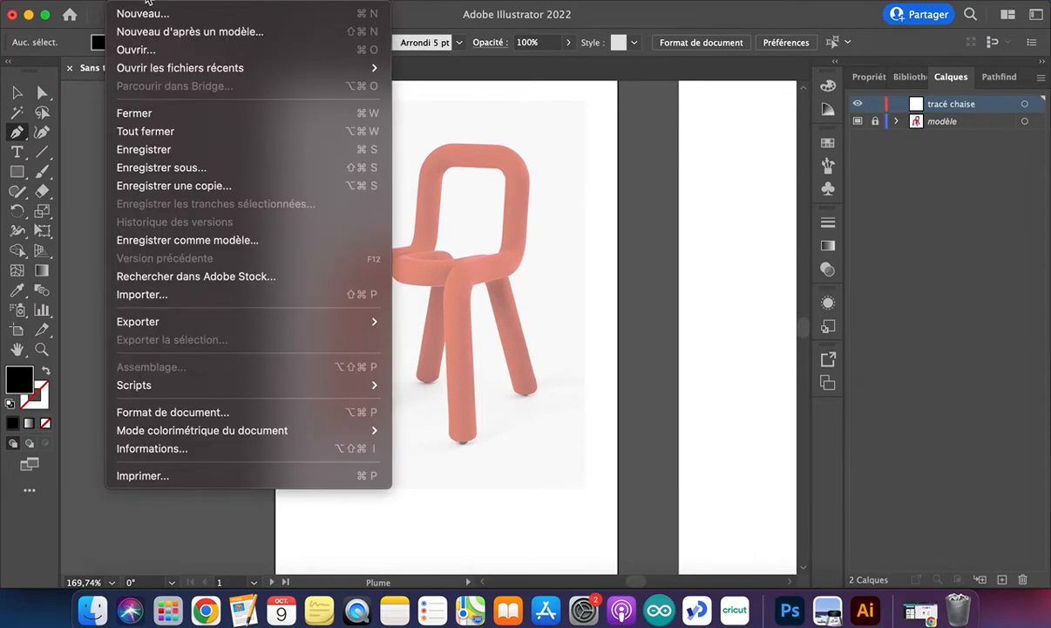
left_click(164, 296)
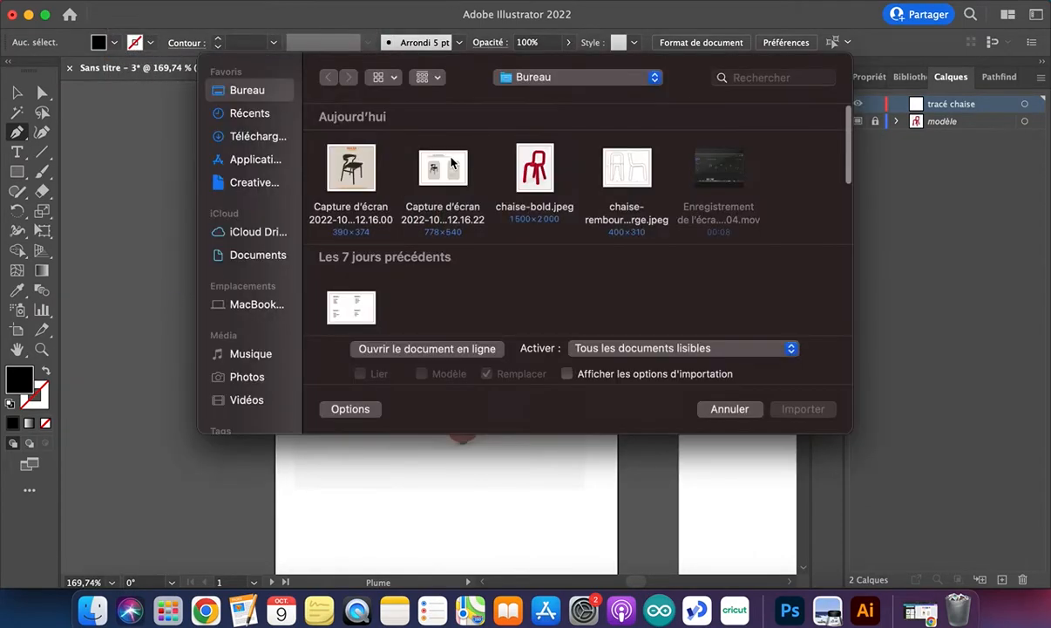
left_click(333, 147)
left_click(803, 409)
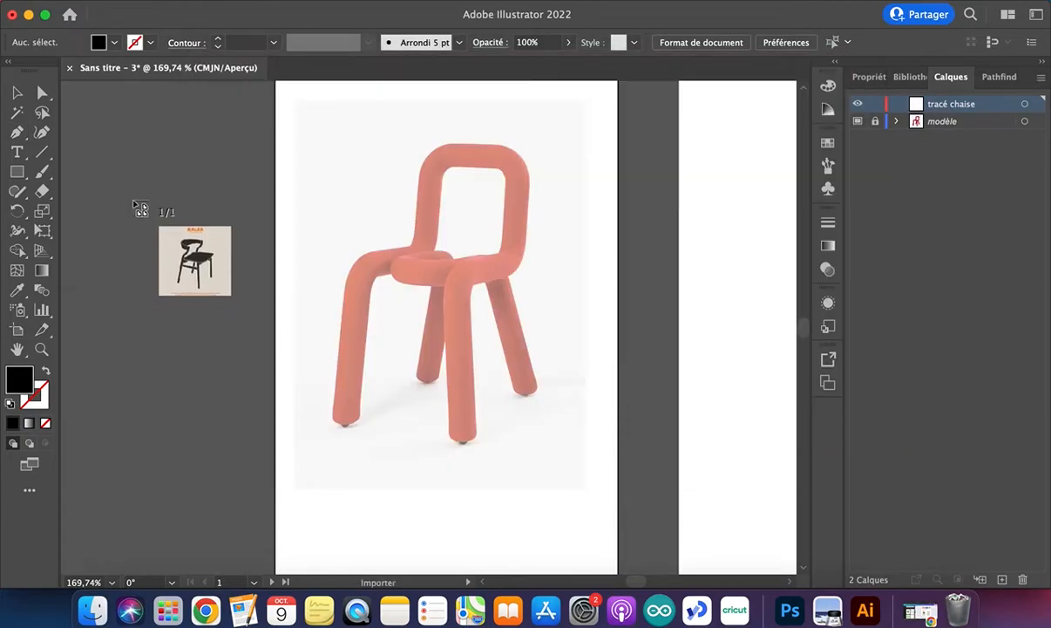
left_click(128, 154)
left_click_drag(328, 259, 265, 182)
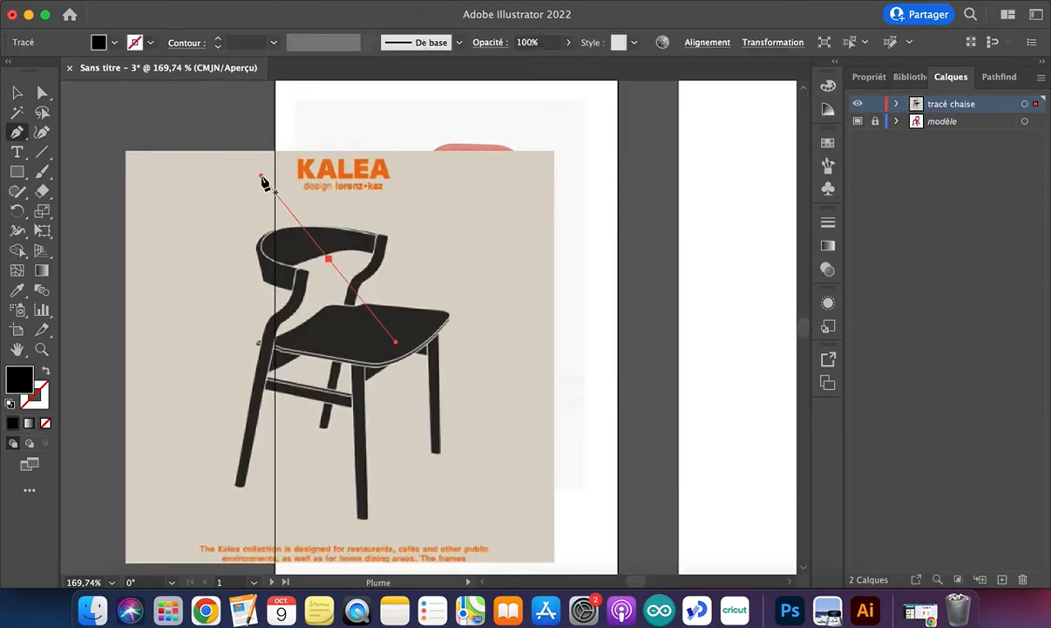
key("super+z")
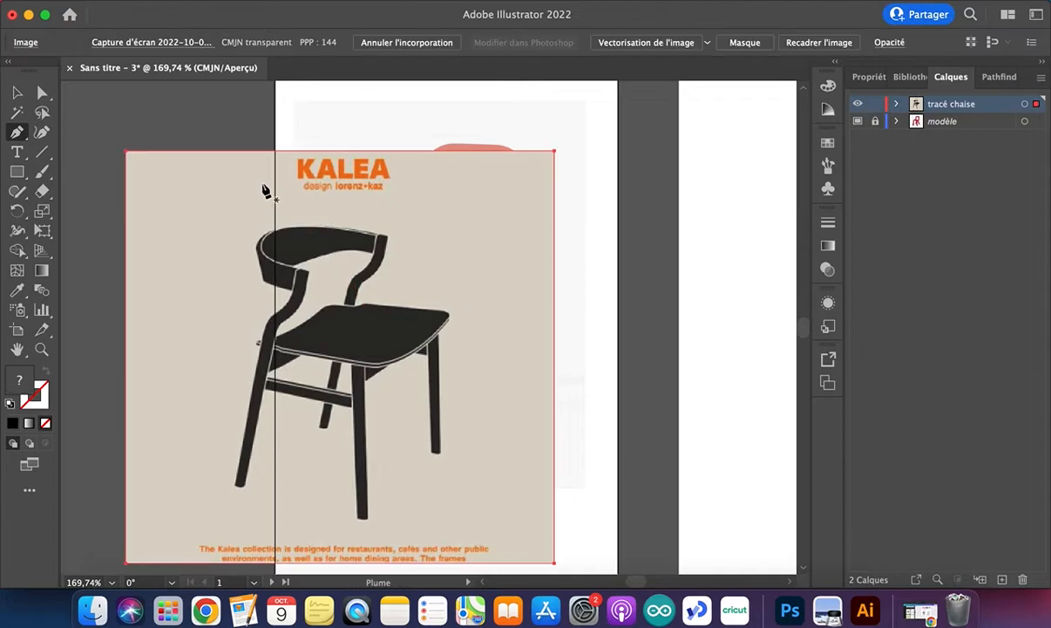
Move the Kalea chair screenshot off the red chair and over the verso carte artboard
left_click(10, 93)
scroll(403, 320, "down", 3)
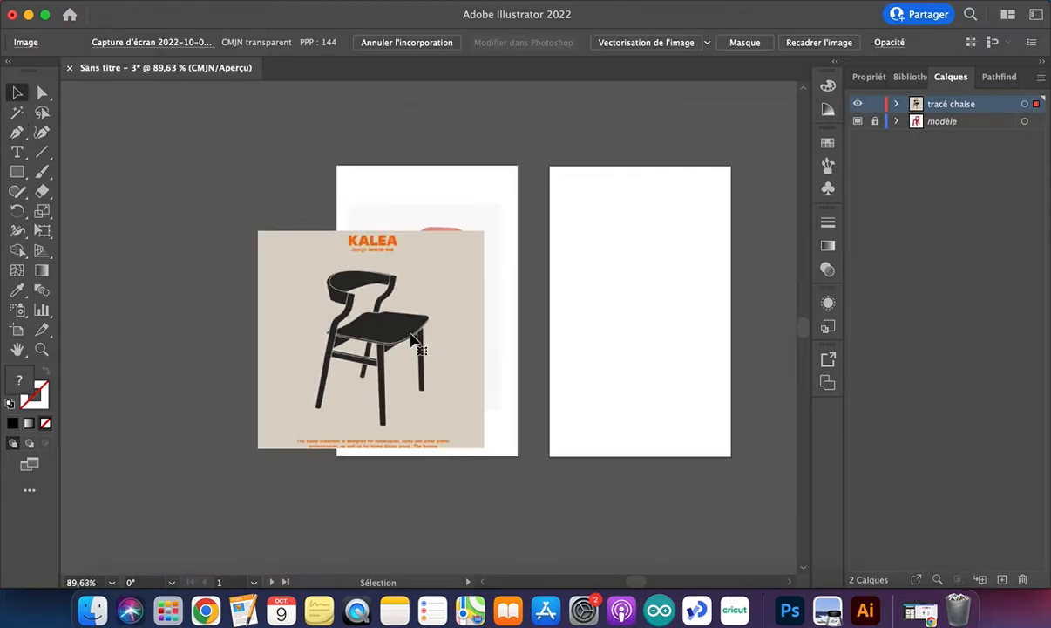
left_click_drag(305, 286, 575, 266)
left_click(345, 272)
scroll(408, 326, "up", 3)
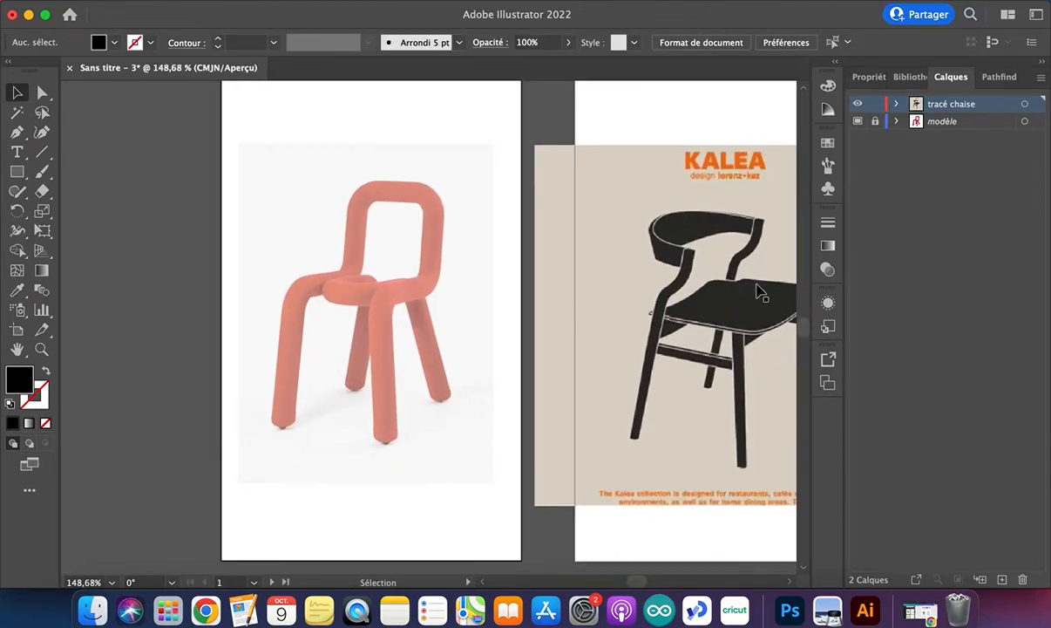
Compare the shapes of the red chair template and the Kalea silhouette reference beside it
scroll(702, 288, "right", 1)
scroll(703, 288, "right", 3)
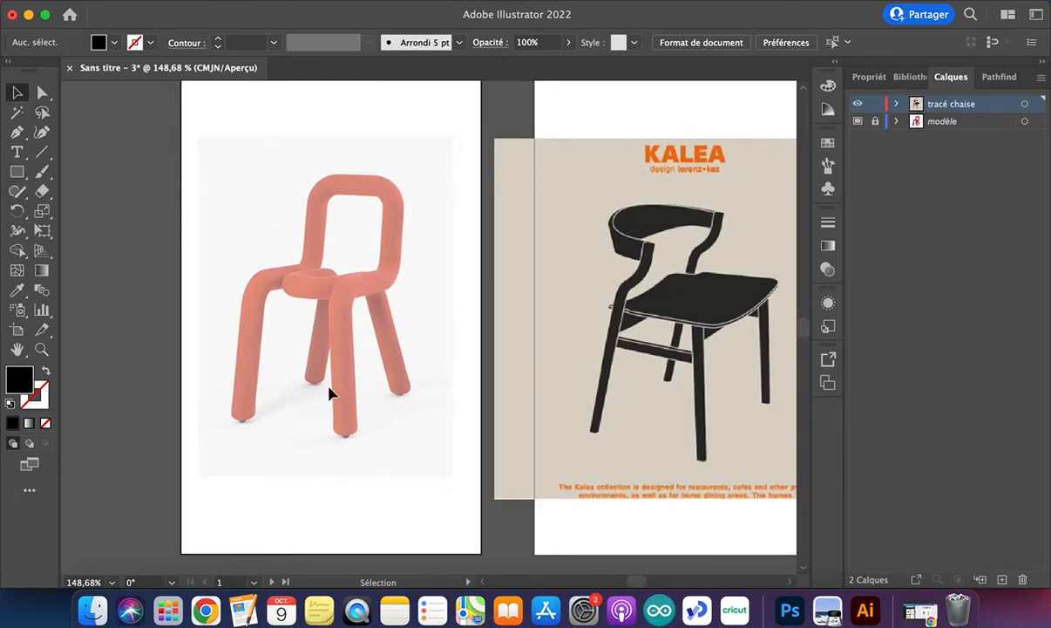
scroll(276, 302, "up", 2)
scroll(276, 302, "left", 3)
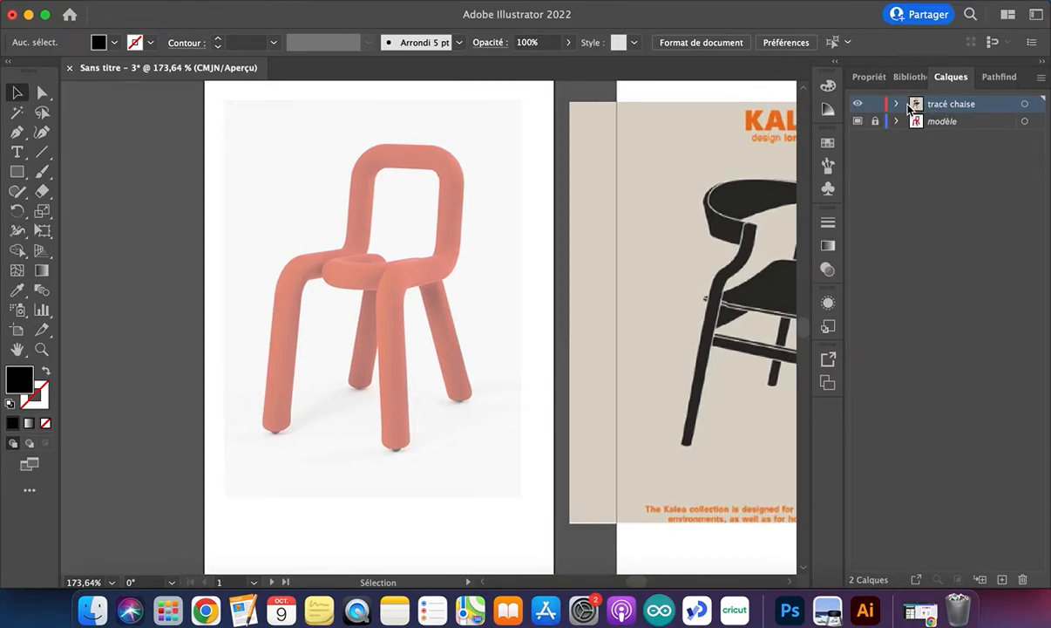
scroll(764, 228, "down", 1)
scroll(741, 239, "right", 4)
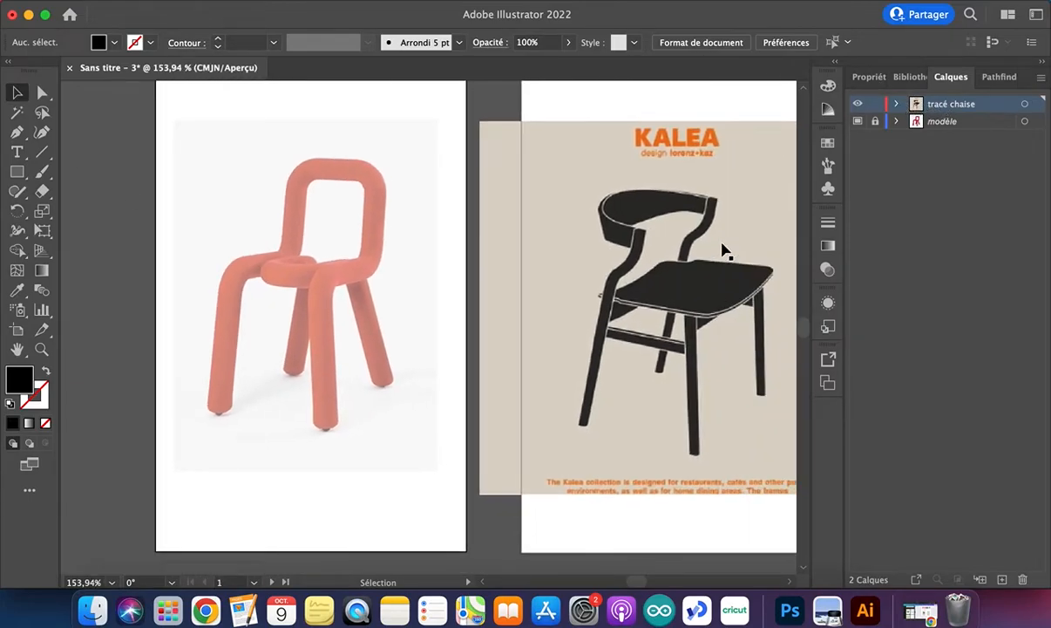
scroll(383, 279, "left", 2)
scroll(353, 253, "up", 2)
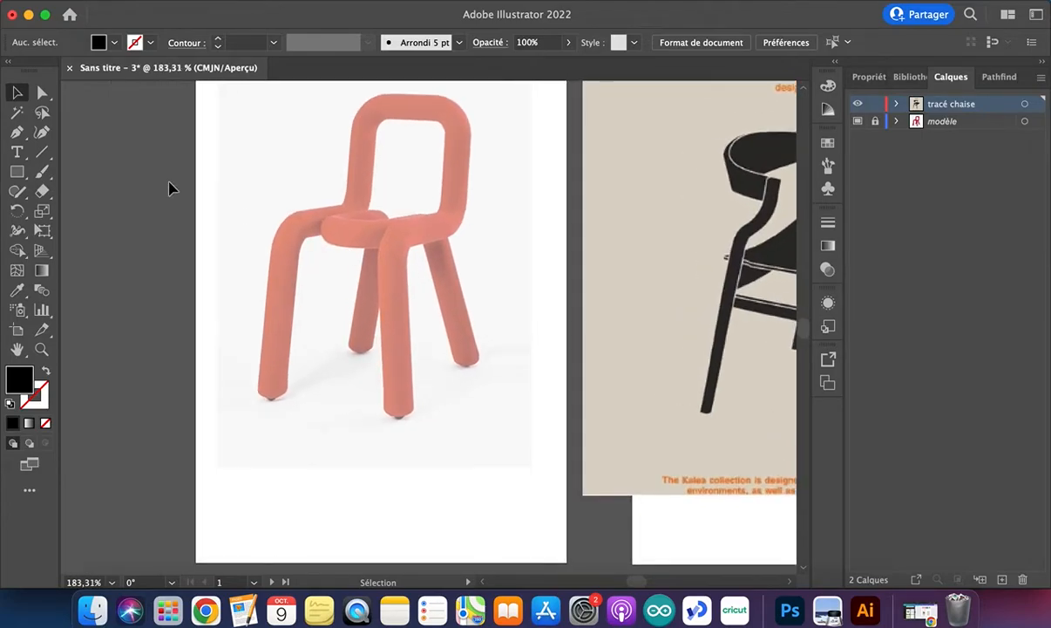
Take the Pen tool for tracing, close in on the foot of the red chair's leftmost leg
left_click(22, 133)
scroll(274, 415, "up", 5)
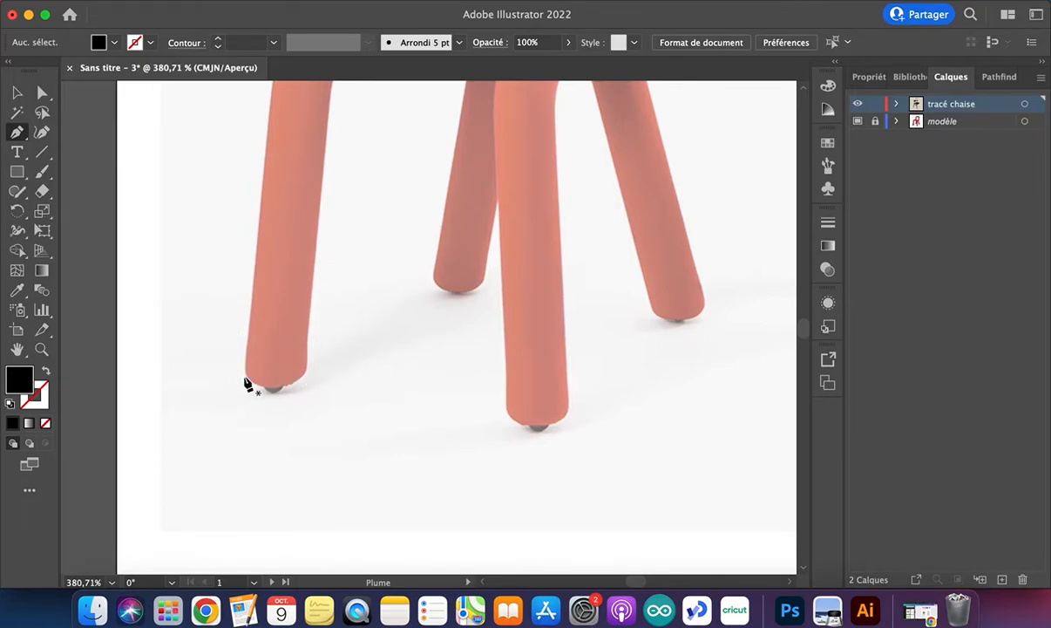
left_click_drag(245, 375, 259, 392)
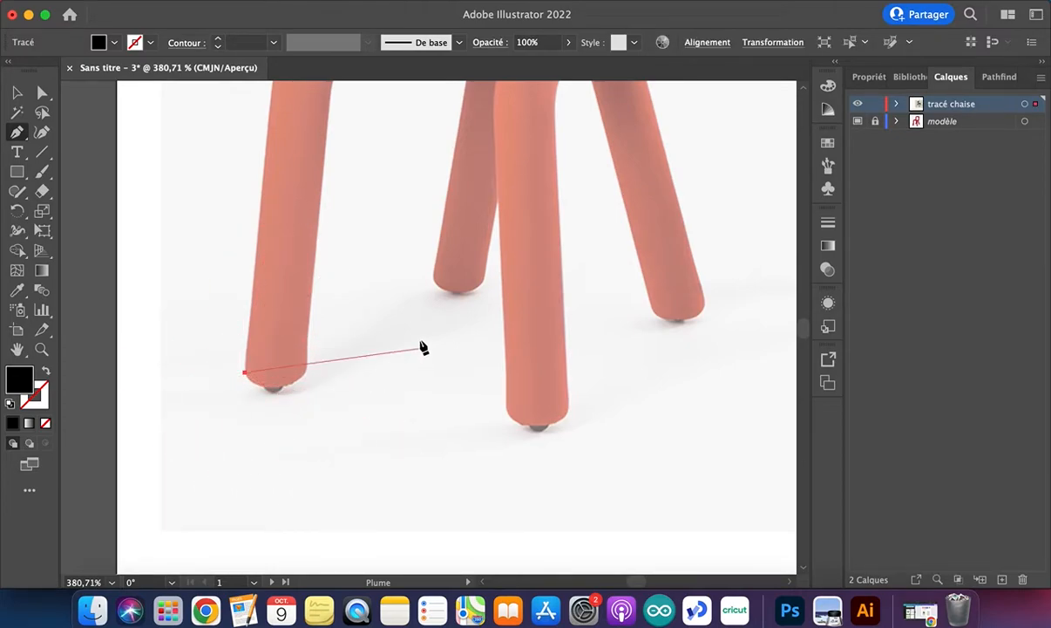
left_click(436, 272)
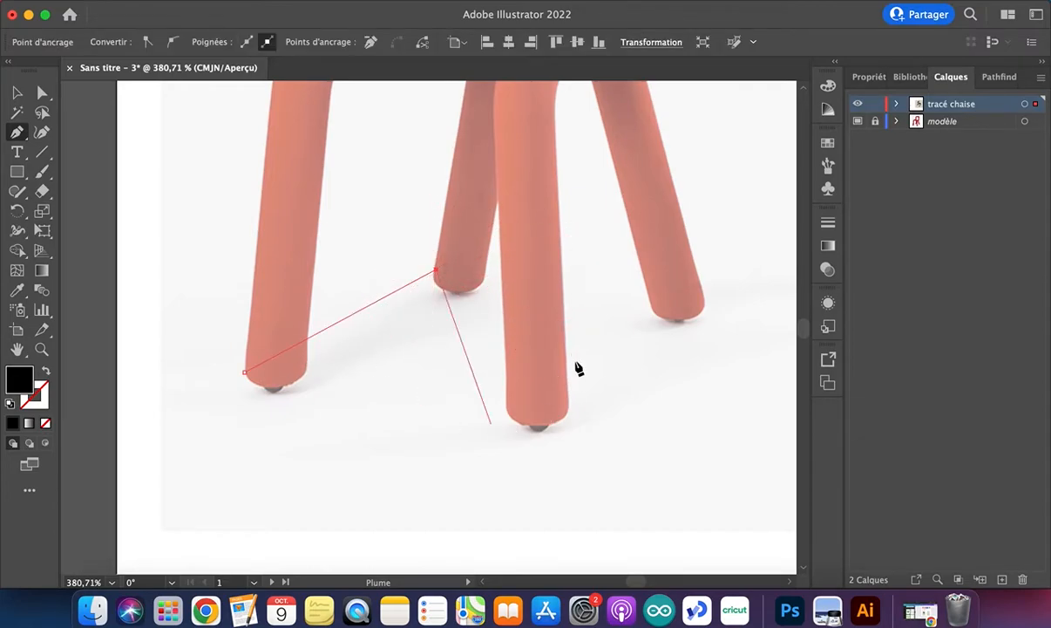
key("super+z")
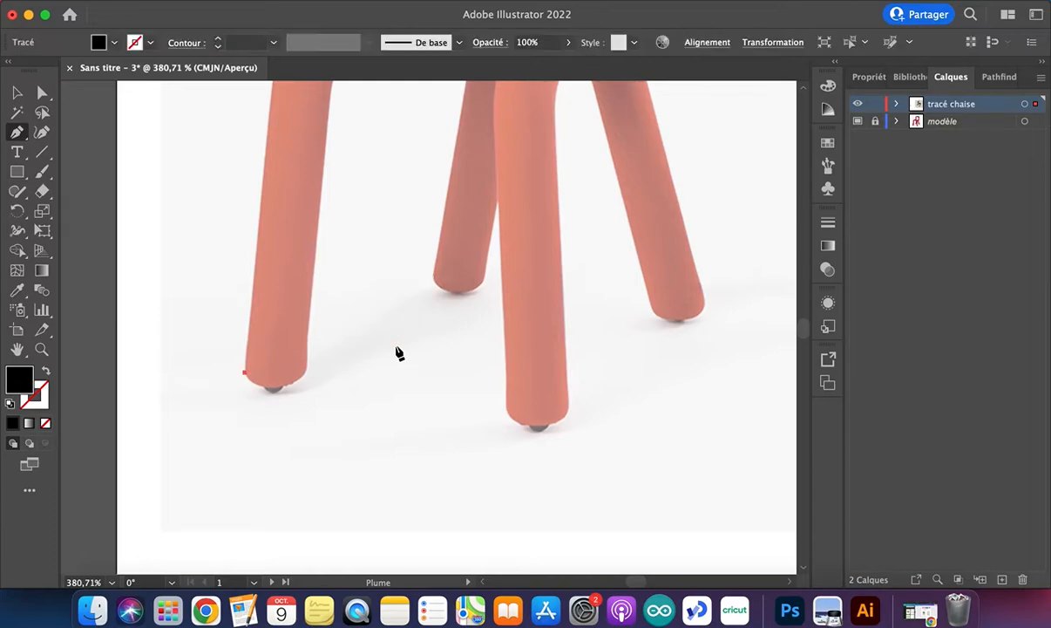
left_click(246, 375)
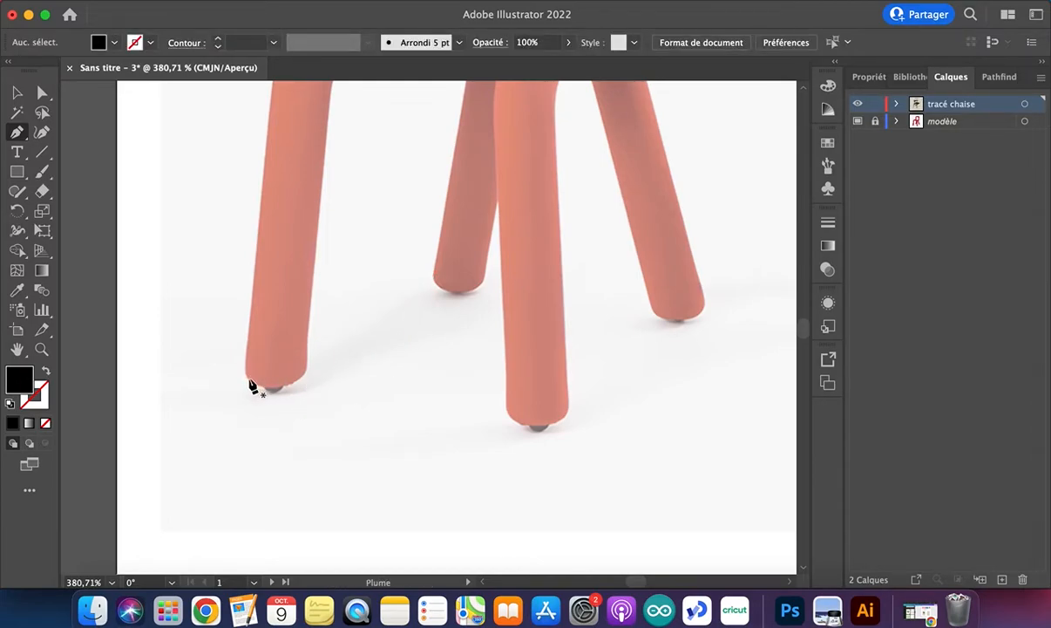
left_click_drag(250, 384, 377, 248)
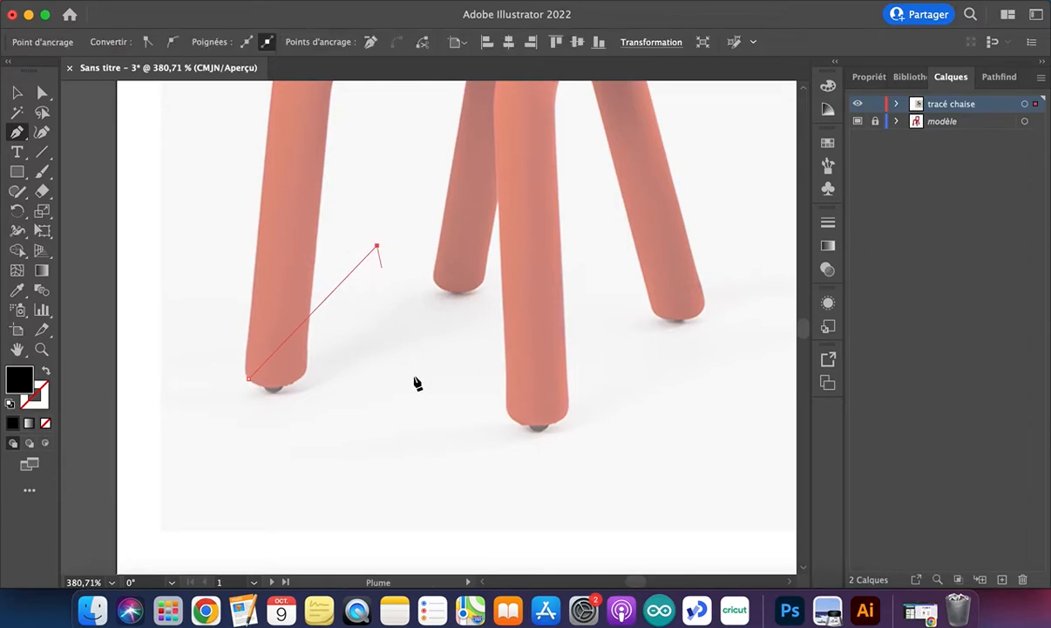
left_click(423, 407)
key("super+z")
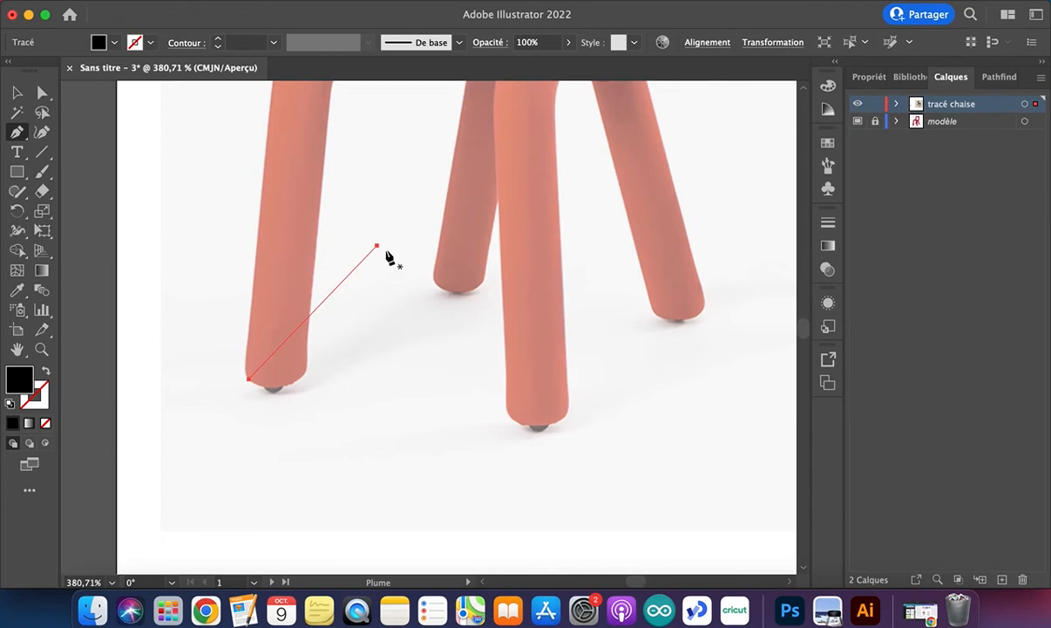
key("super+z")
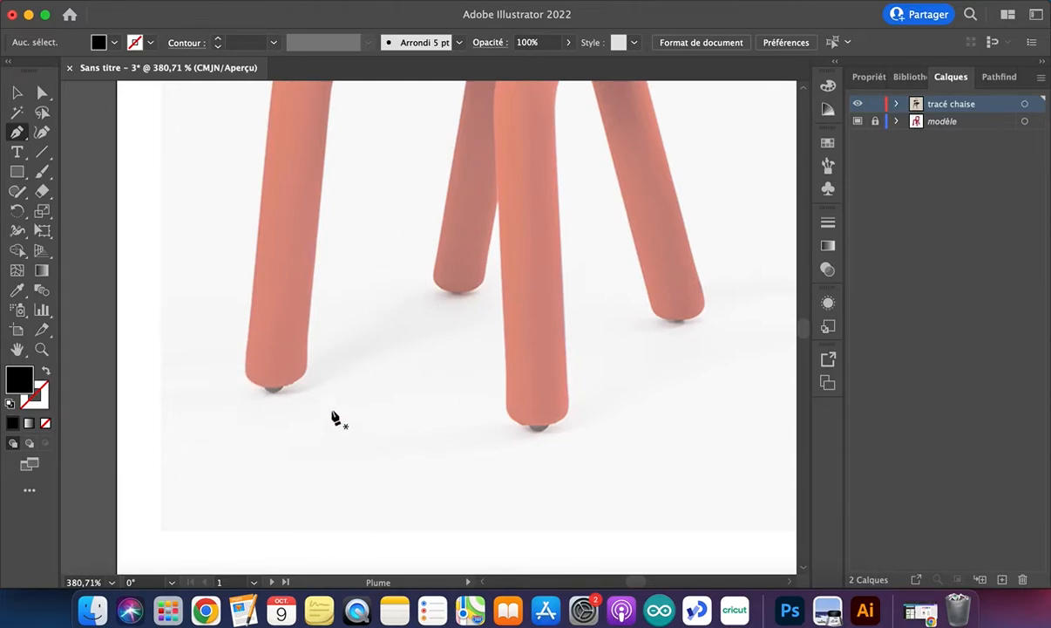
Start a path at the outer edge of the leftmost leg's foot and curve it along the rounded underside
left_click(245, 370)
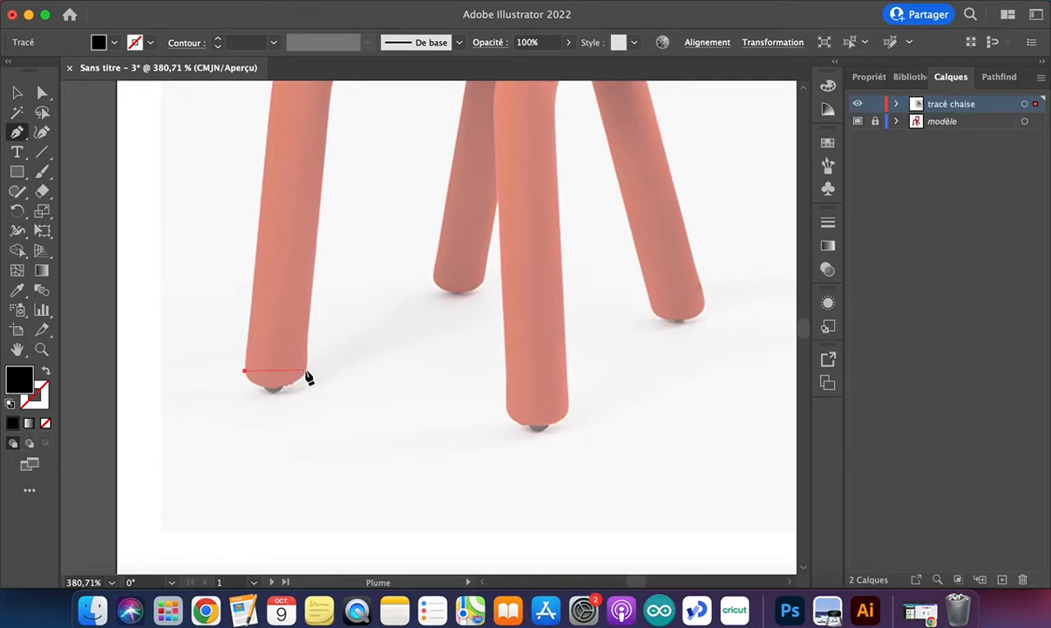
left_click_drag(305, 370, 339, 364)
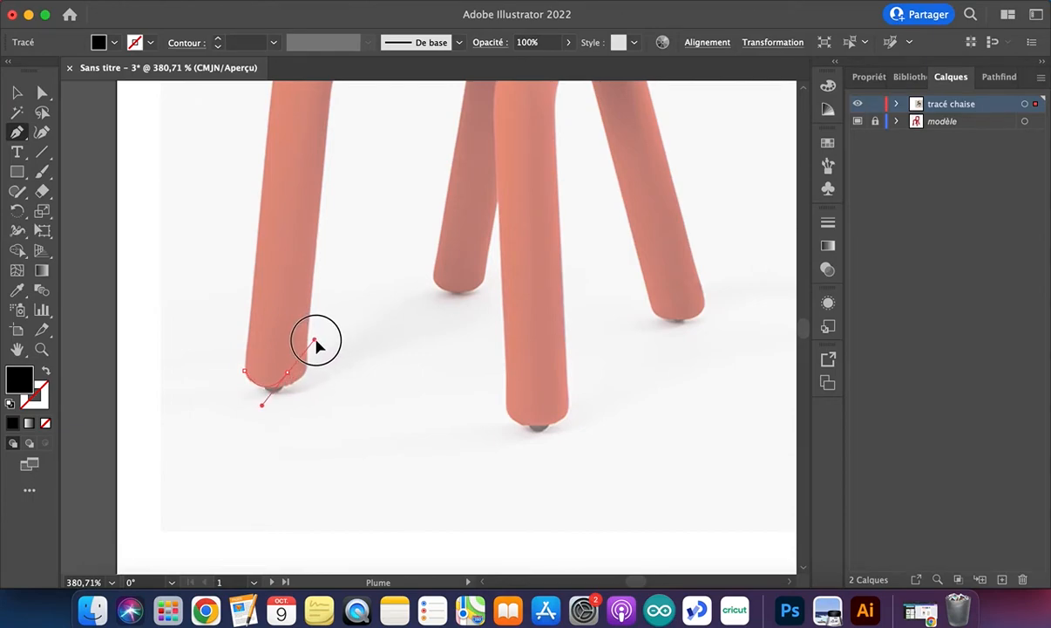
mouse_move(337, 327)
left_mouse_down()
mouse_move(339, 317)
mouse_move(327, 338)
left_mouse_up()
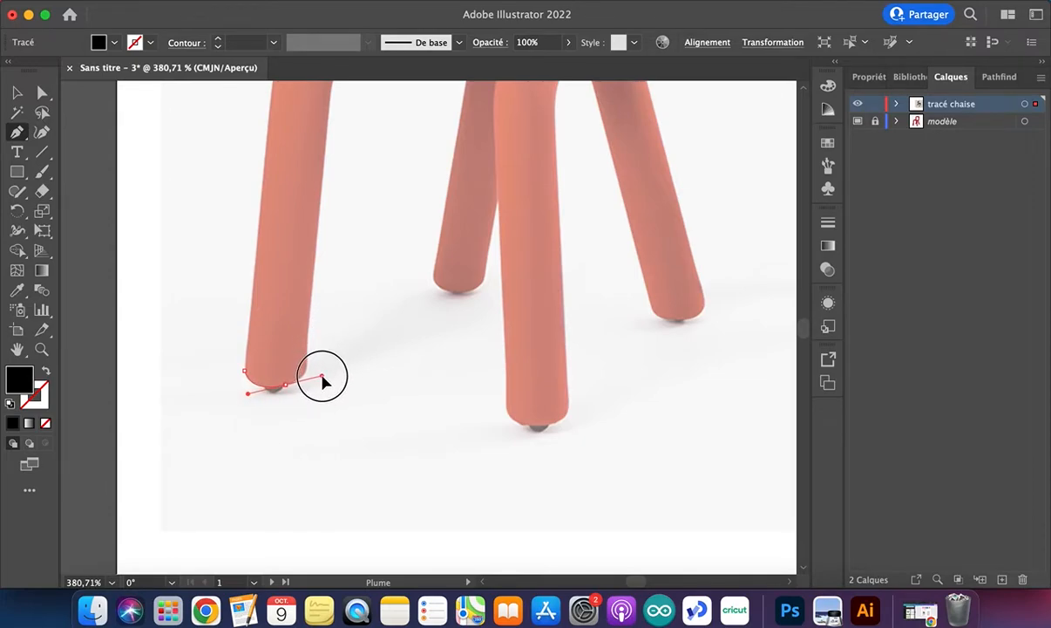
left_click_drag(322, 376, 324, 381)
Undo the premature closing of the foot path and swap its fill and stroke, leaving no fill and a black outline
scroll(267, 399, "up", 5)
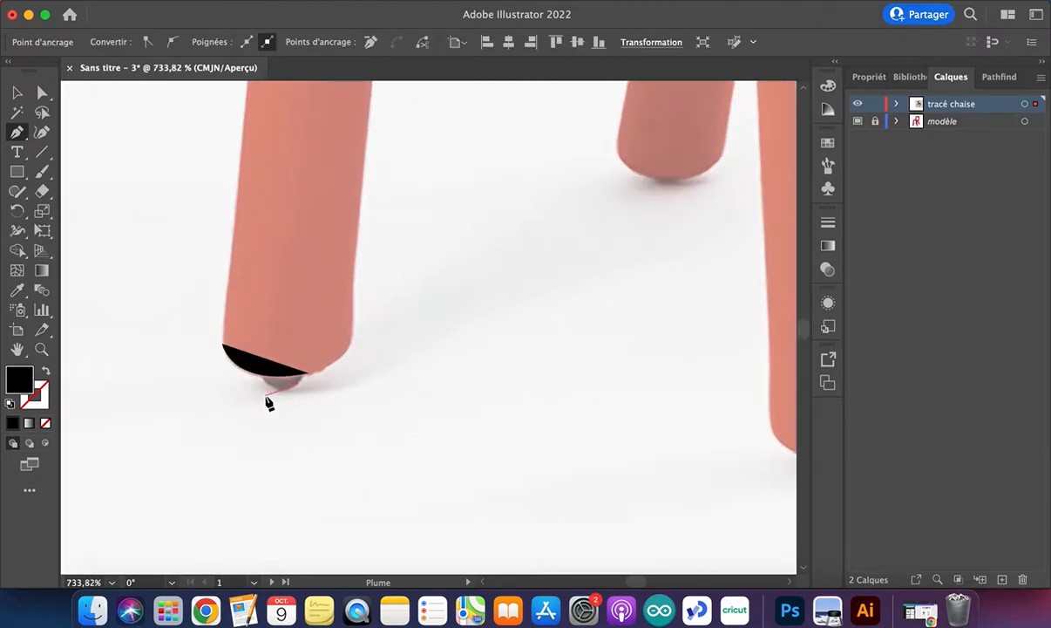
scroll(269, 402, "up", 1)
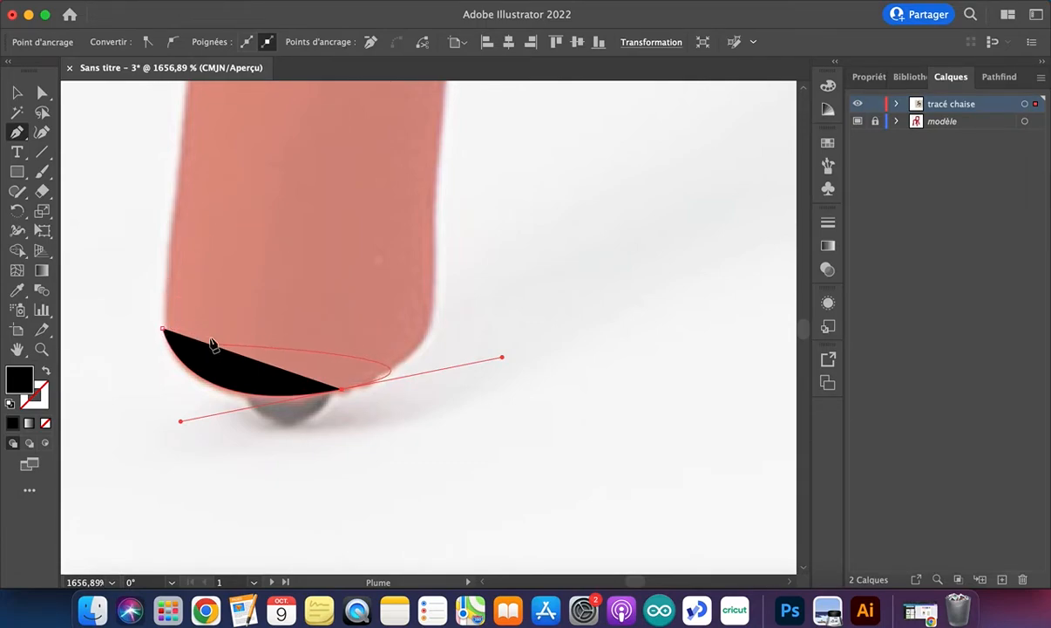
left_click(163, 330)
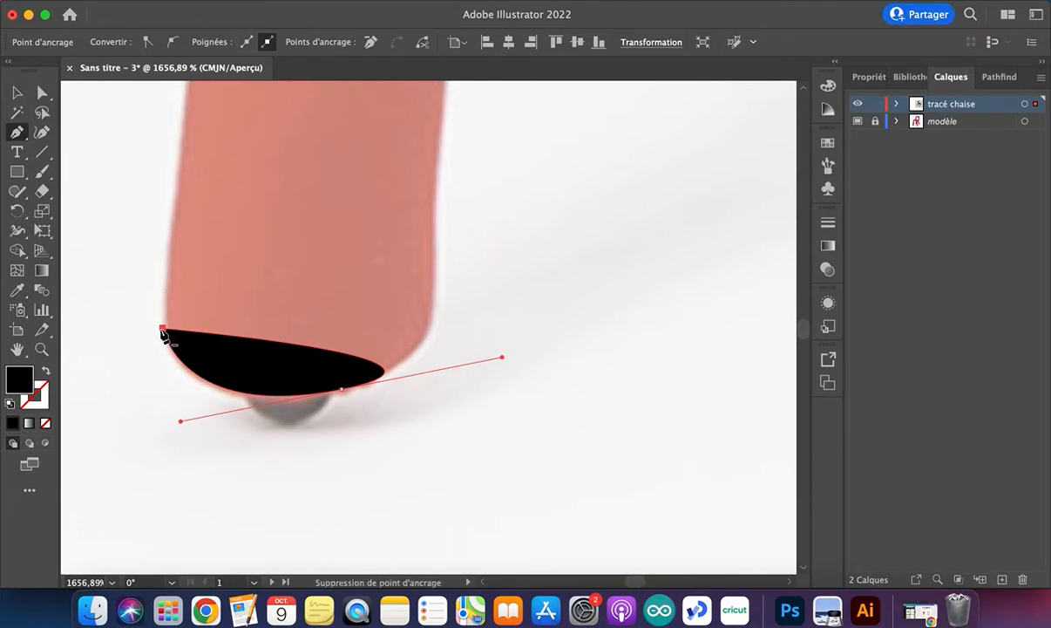
key("super+z")
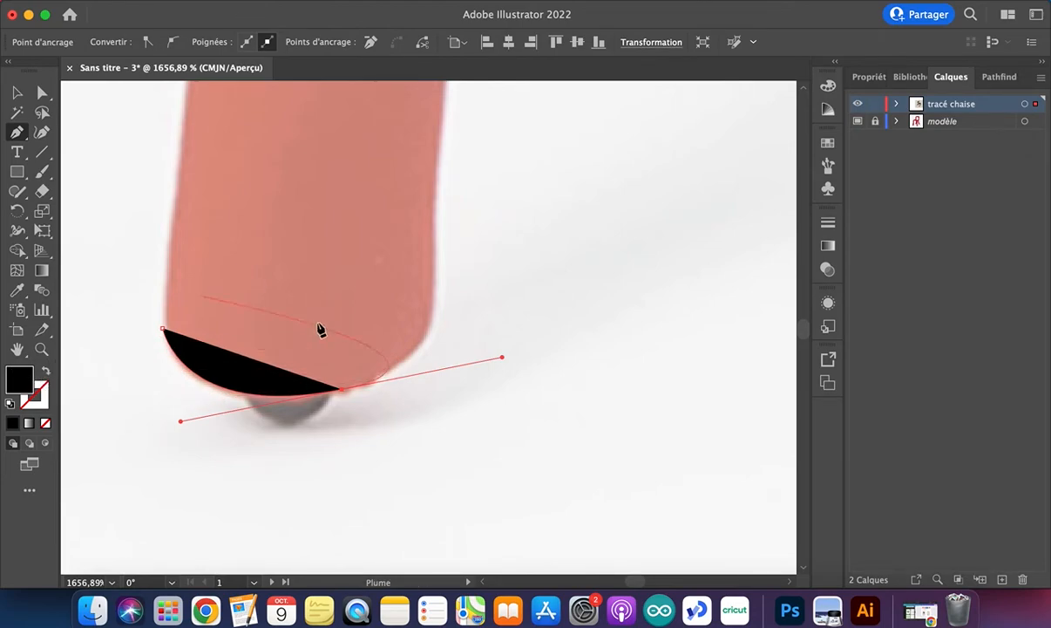
left_click(43, 373)
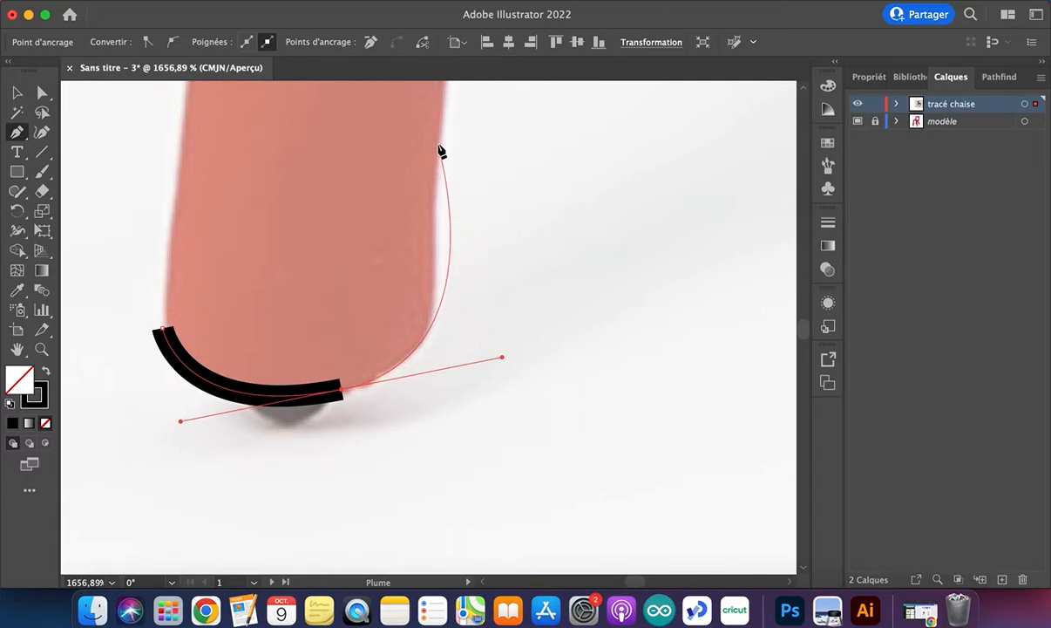
mouse_move(434, 214)
left_mouse_down()
mouse_move(453, 84)
mouse_move(437, 231)
mouse_move(449, 469)
left_mouse_up()
scroll(451, 471, "down", 4)
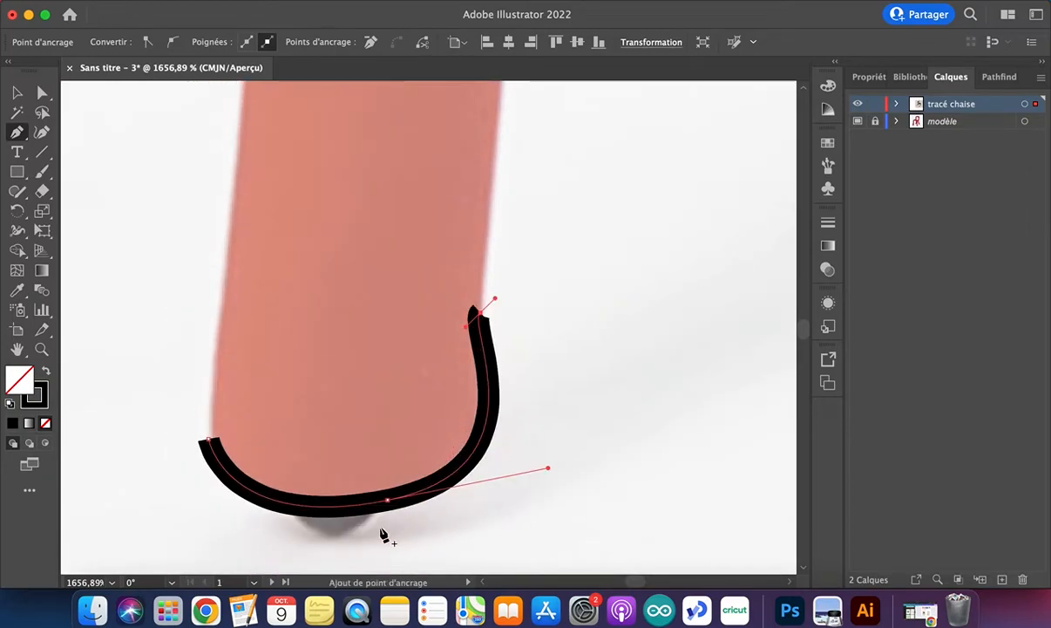
key("super+z")
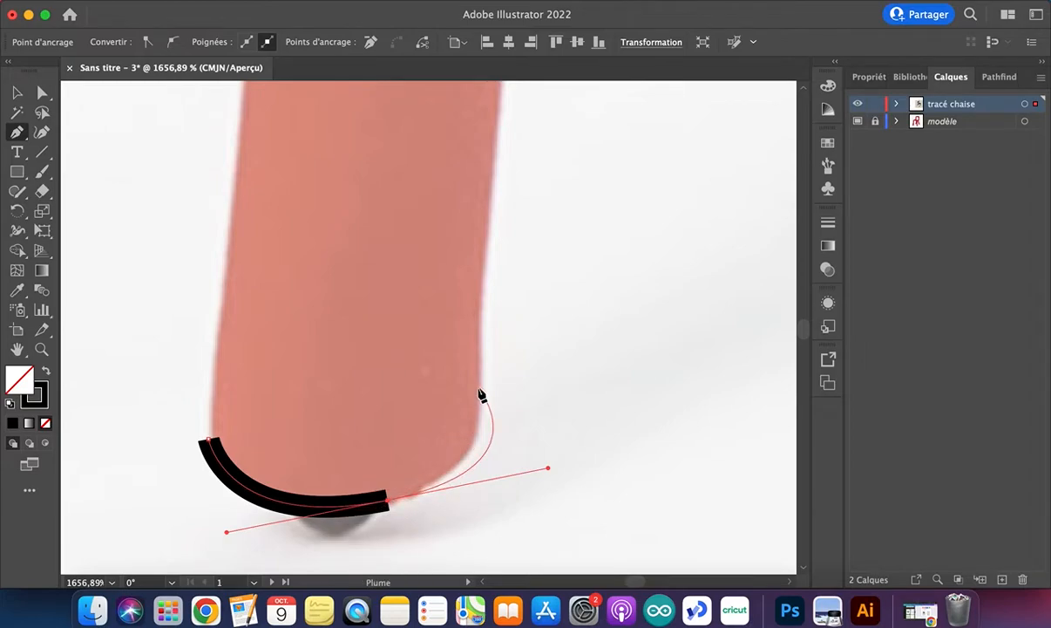
Remove the outgoing handle of the underside's last anchor and curve the path up to the foot's inner edge, undoing misplaced points
left_click(389, 501)
left_click_drag(475, 433, 496, 388)
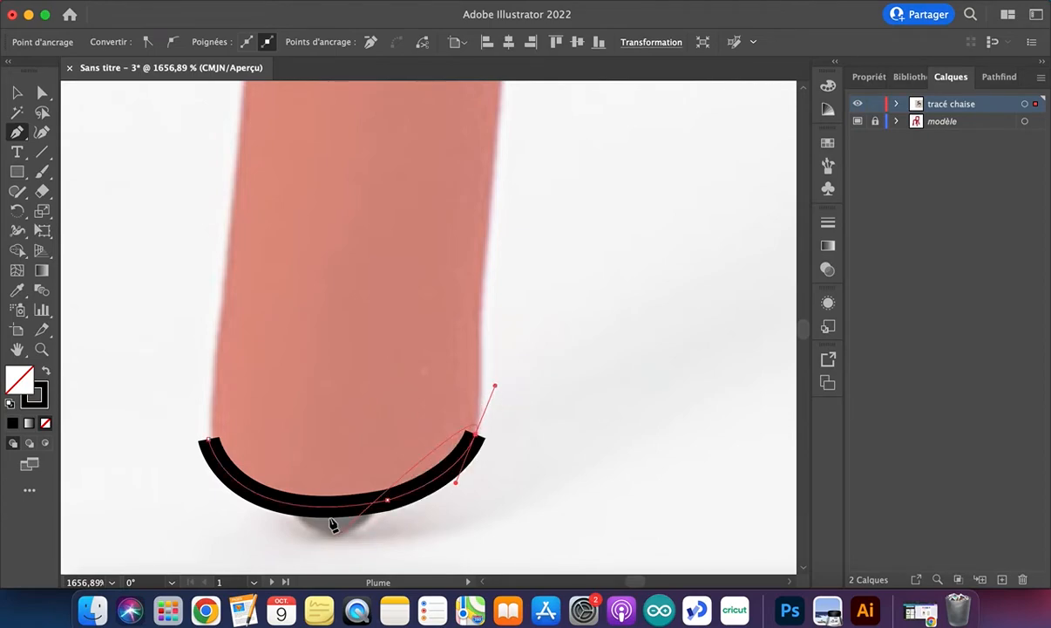
key("super+z")
left_click_drag(390, 500, 414, 401)
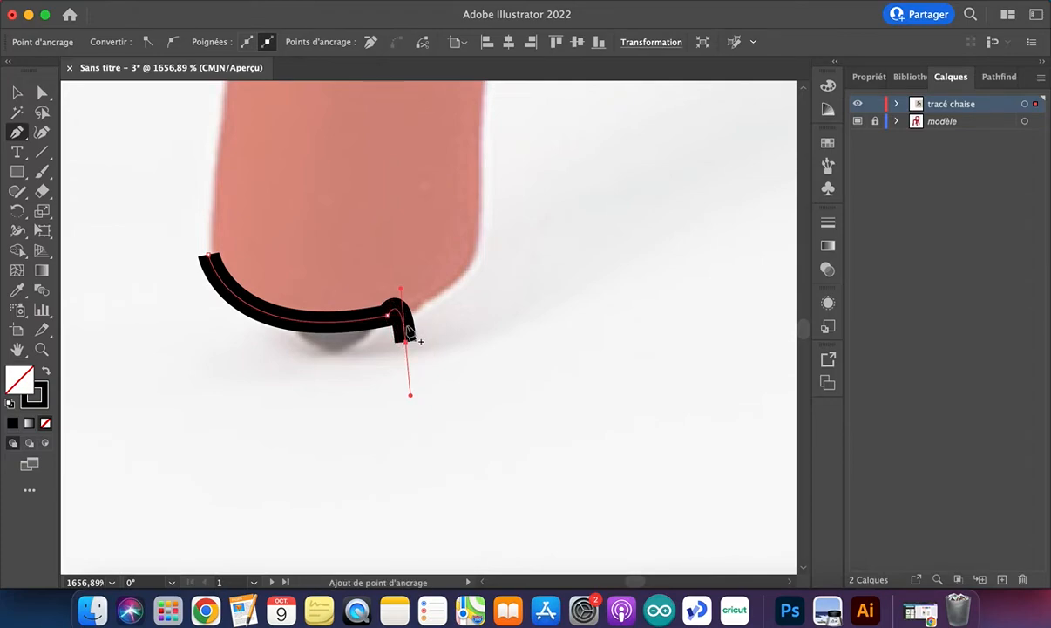
key("super+z")
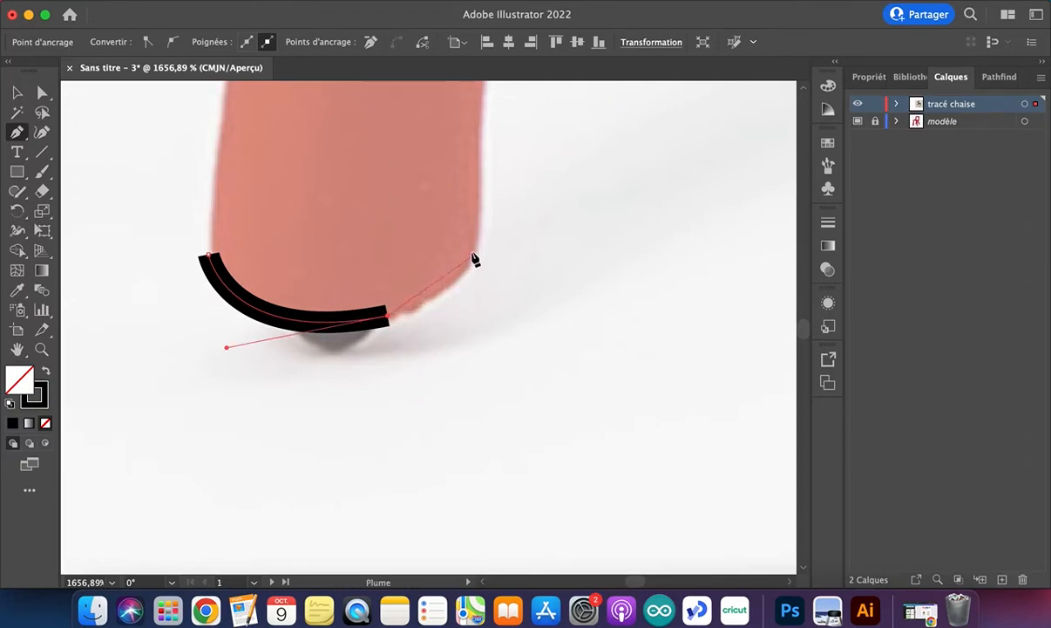
left_click_drag(477, 246, 488, 193)
Add a short curved segment slightly higher on the inner edge, following where the foot straightens into the leg
scroll(490, 194, "up", 3)
scroll(480, 244, "up", 3)
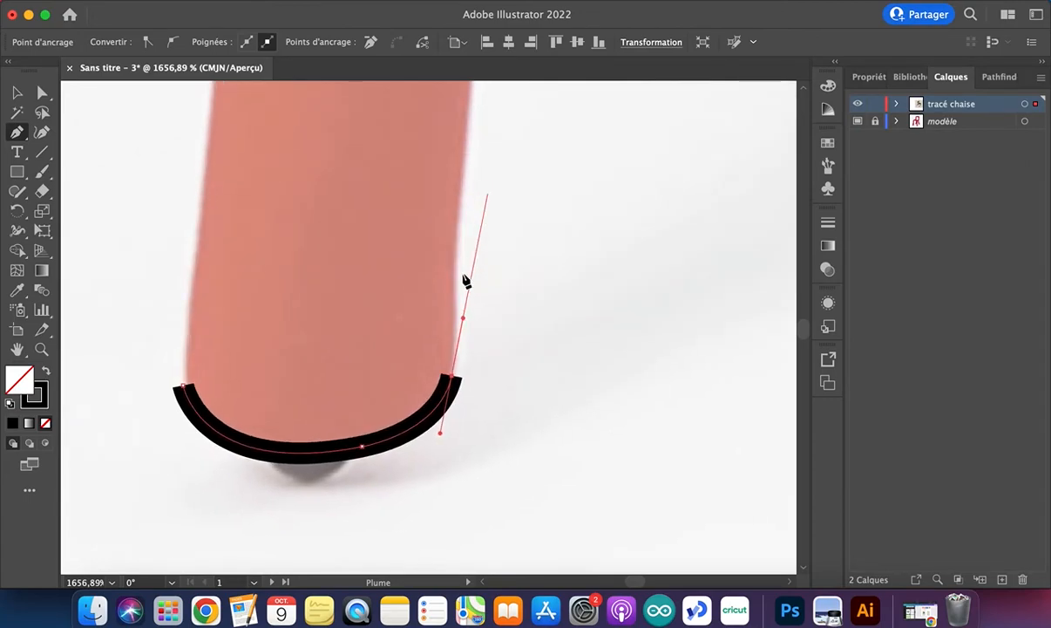
scroll(462, 392, "up", 4)
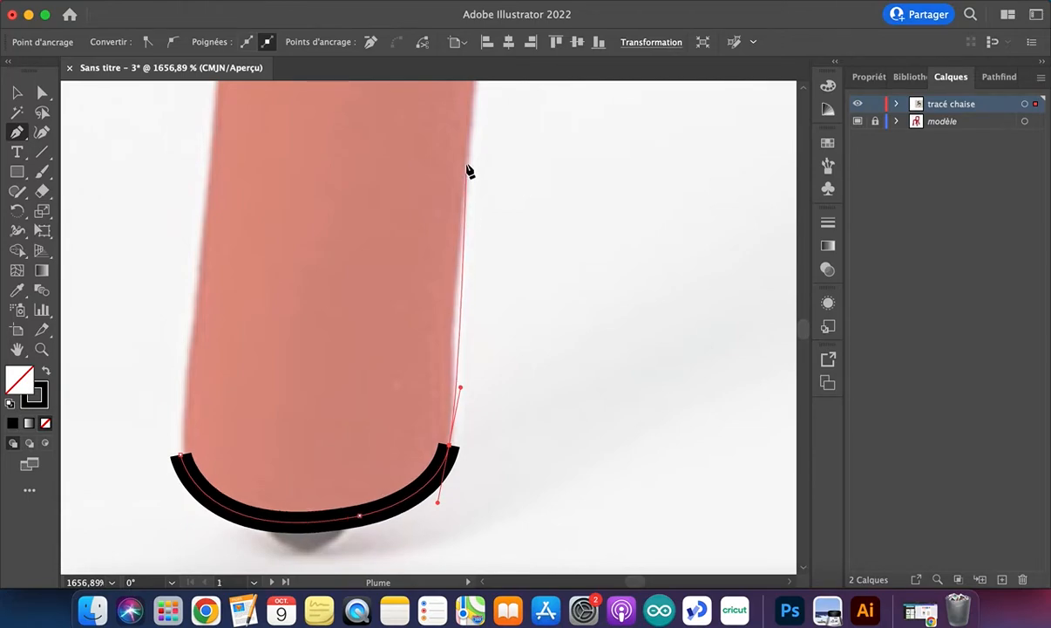
scroll(468, 171, "down", 3)
scroll(468, 171, "up", 3)
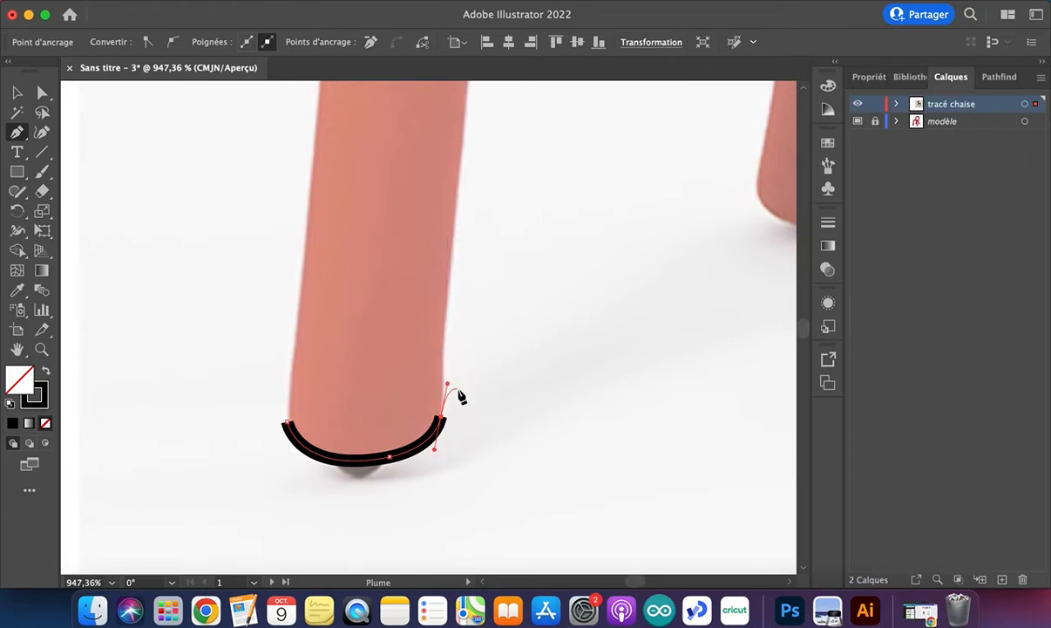
scroll(458, 391, "up", 1)
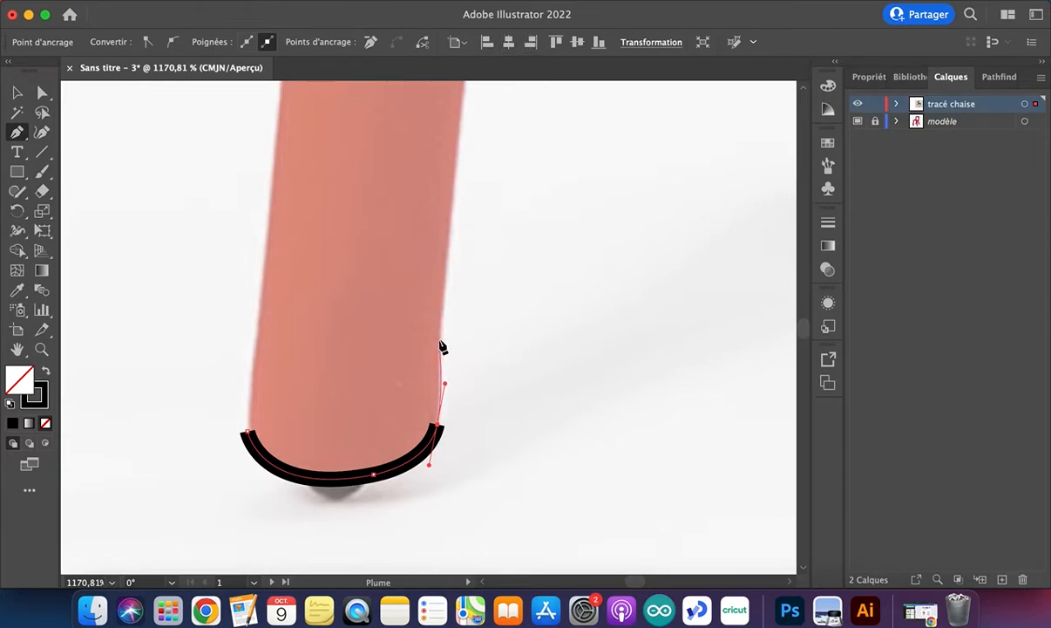
mouse_move(439, 338)
left_mouse_down()
mouse_move(440, 296)
mouse_move(441, 307)
left_mouse_up()
Extend the outline straight up the leg's inner edge to the start of the bend under the seat
scroll(464, 249, "up", 5)
scroll(465, 249, "right", 1)
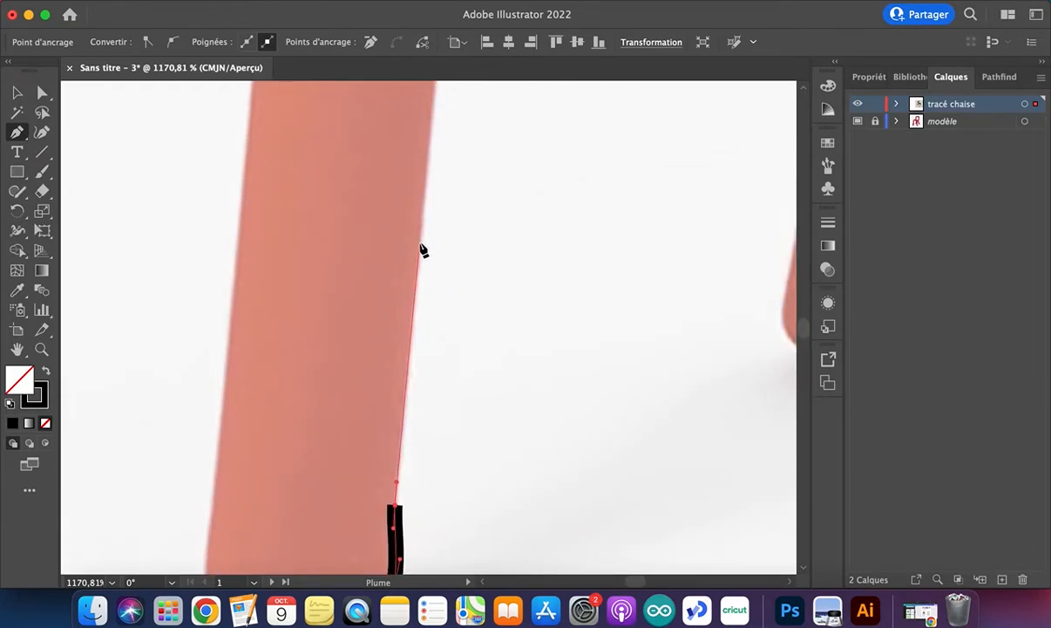
scroll(421, 251, "down", 5)
left_click(411, 212)
scroll(411, 212, "down", 3)
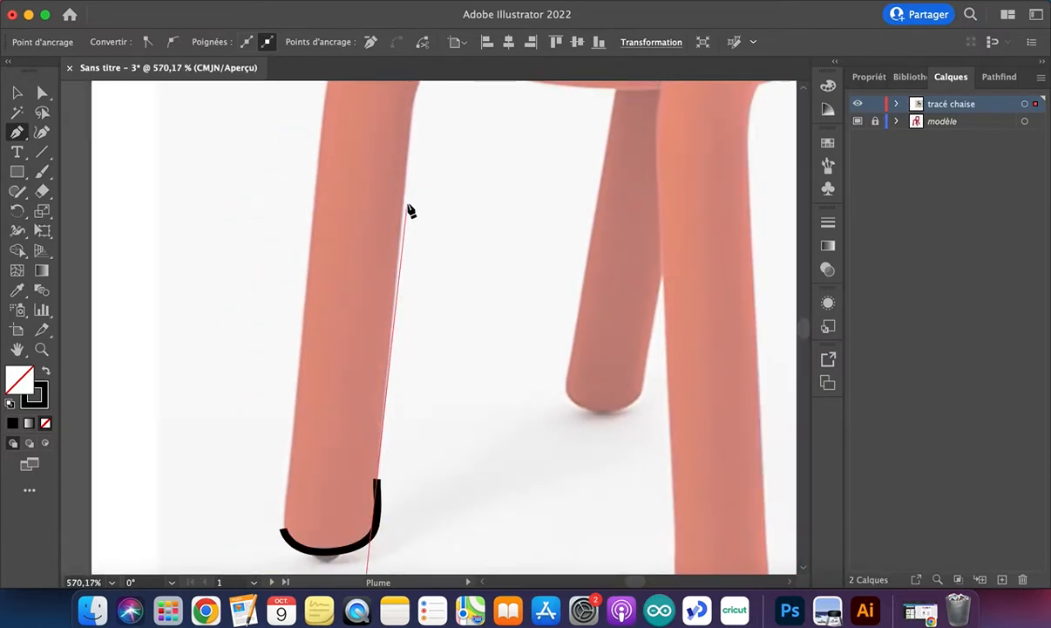
left_click(415, 119)
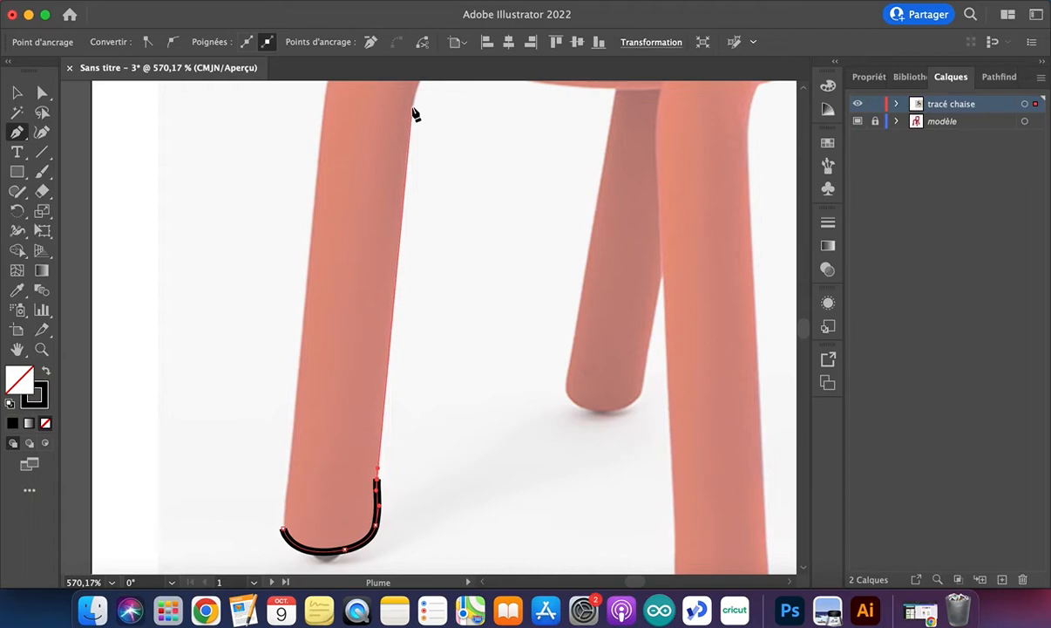
left_click(414, 115)
Curve the outline around the inner bend where the leftmost leg meets the underside of the horizontal tube
scroll(415, 111, "up", 5)
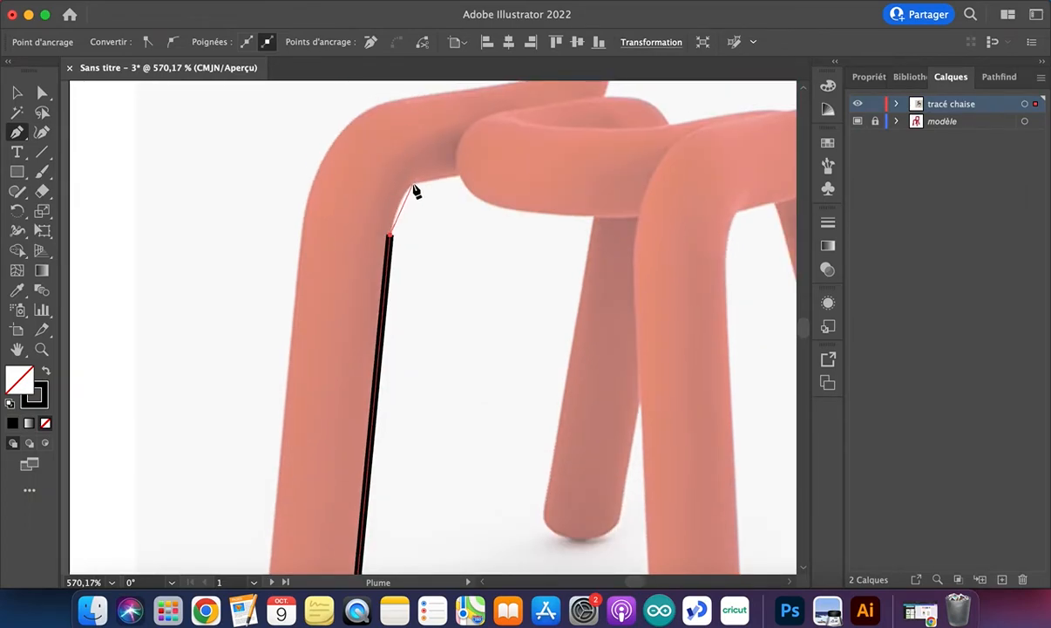
left_click_drag(413, 185, 439, 165)
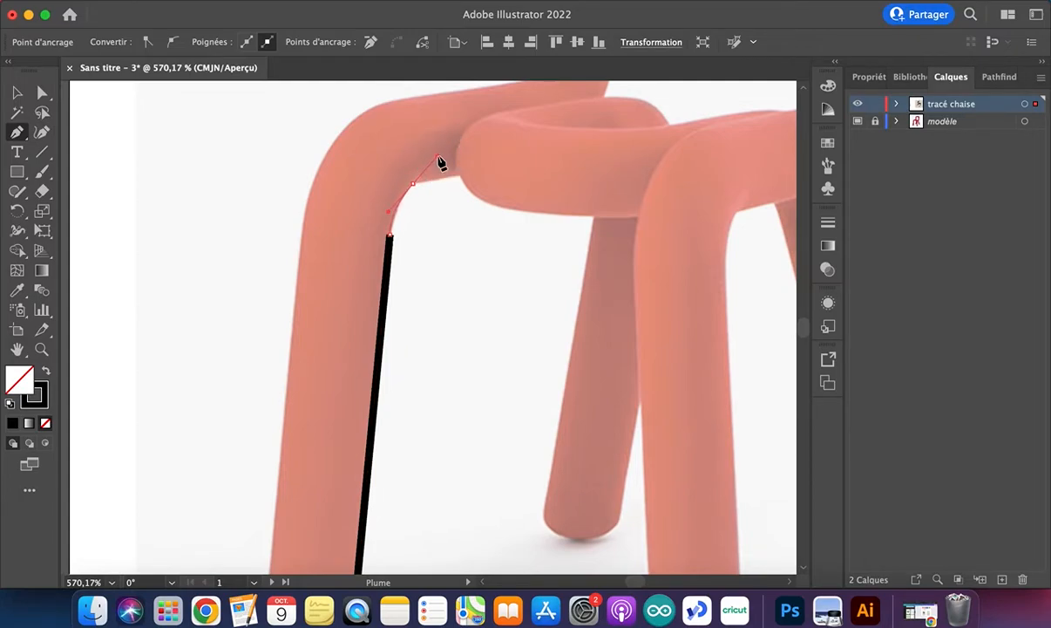
scroll(428, 198, "up", 6)
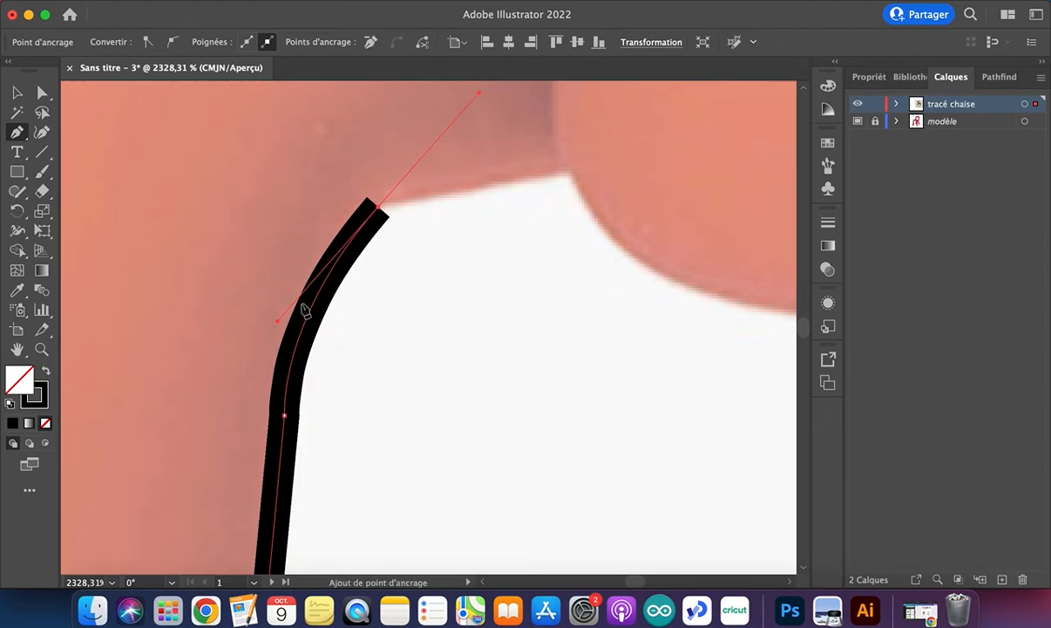
left_click(42, 401)
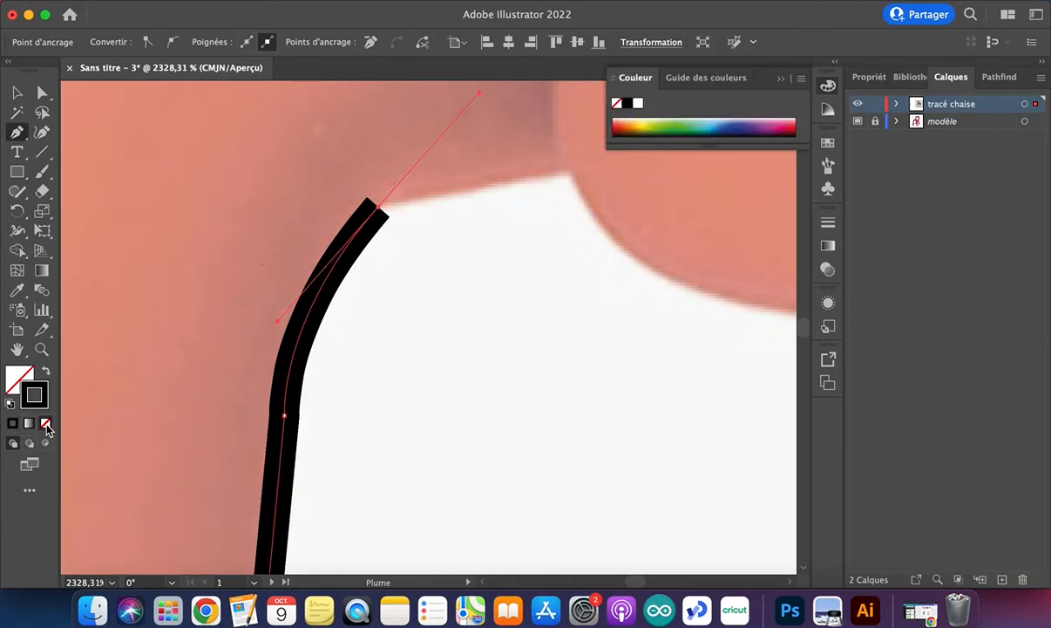
left_click(45, 423)
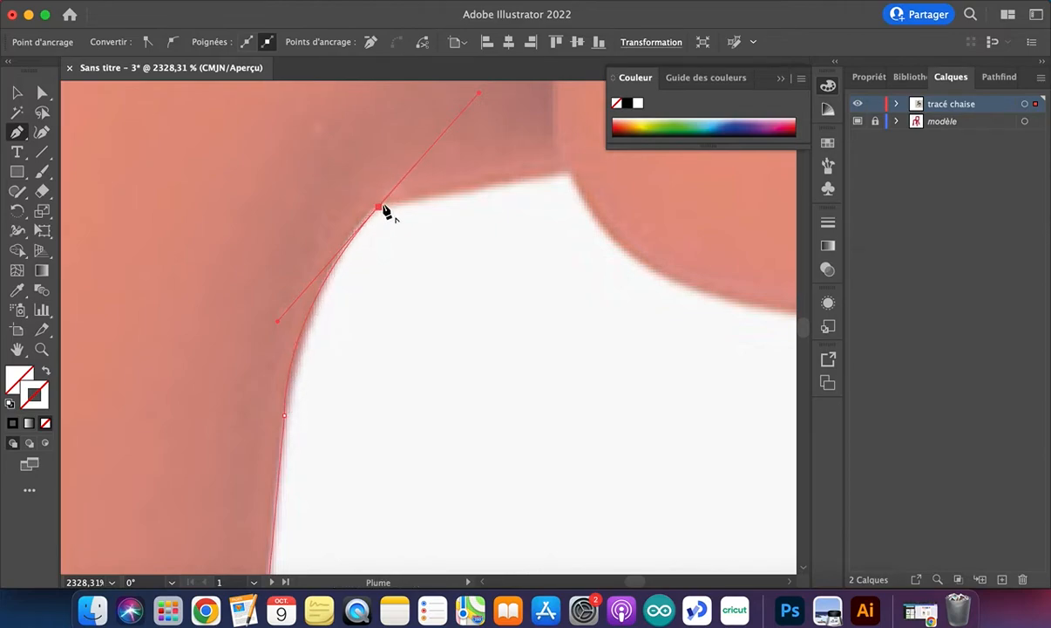
left_click_drag(380, 208, 80, 412)
left_click(11, 424)
Give the traced chair outline a black stroke with a weight of 0.25 pt
left_click(873, 78)
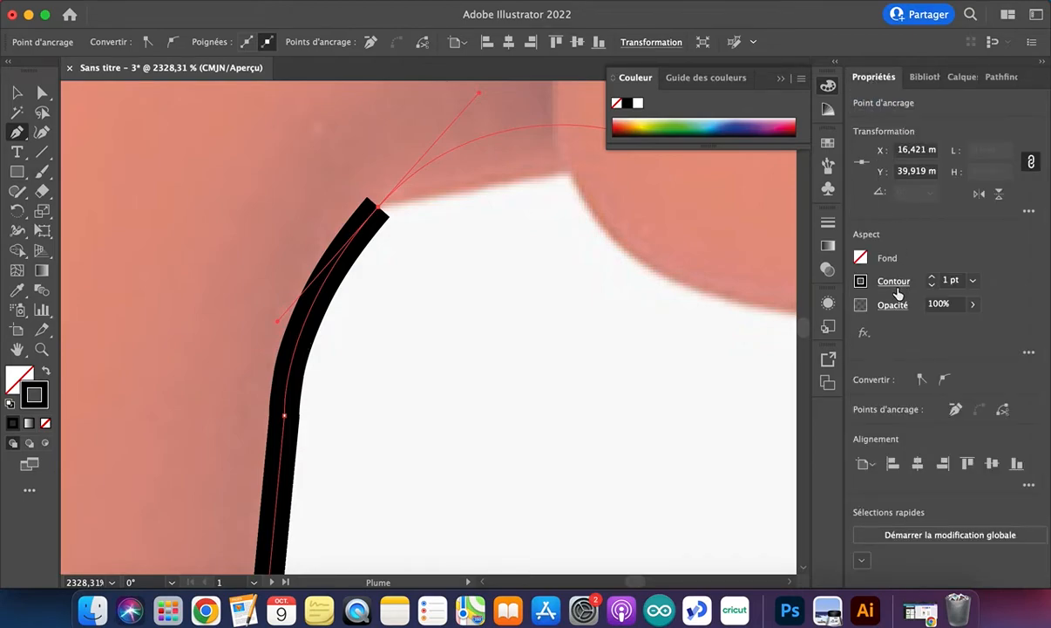
left_click(973, 280)
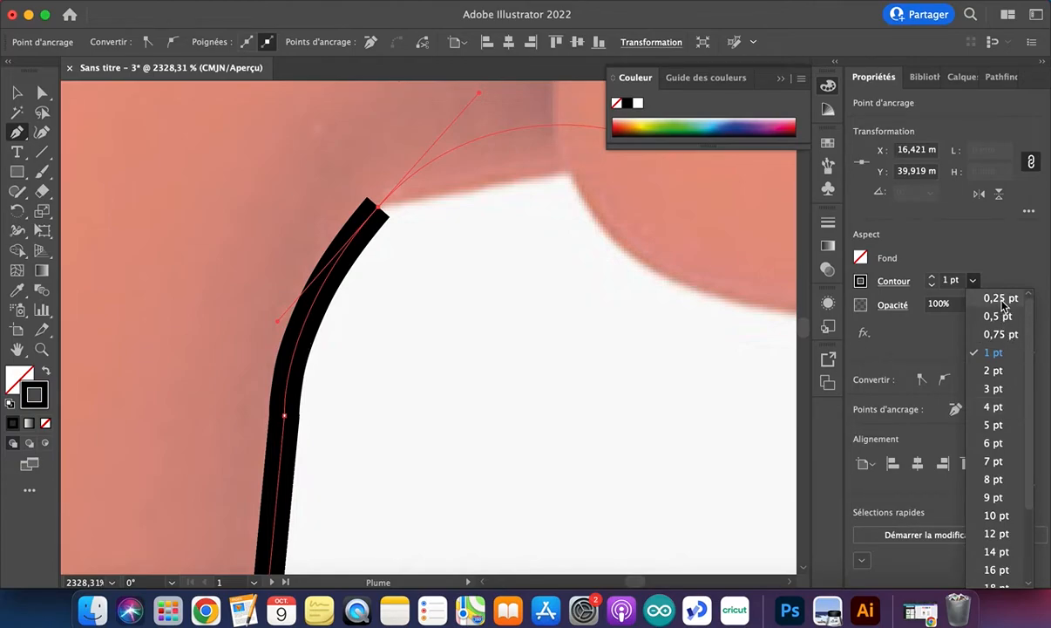
left_click(1001, 299)
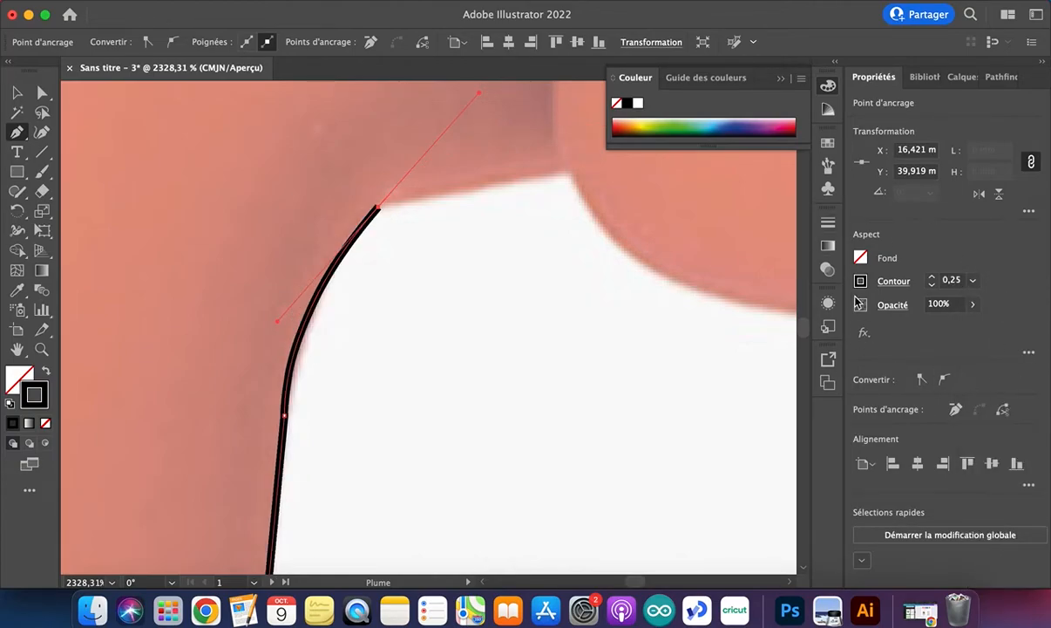
Examine the stroke and fill attributes in the chair path's appearance settings
left_click(1036, 15)
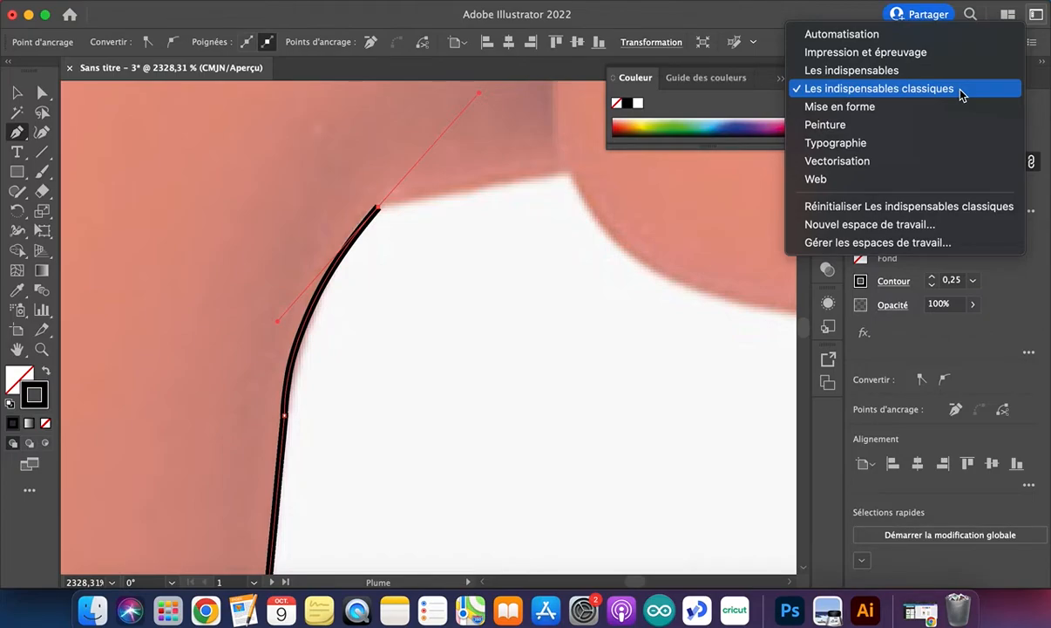
left_click(1011, 17)
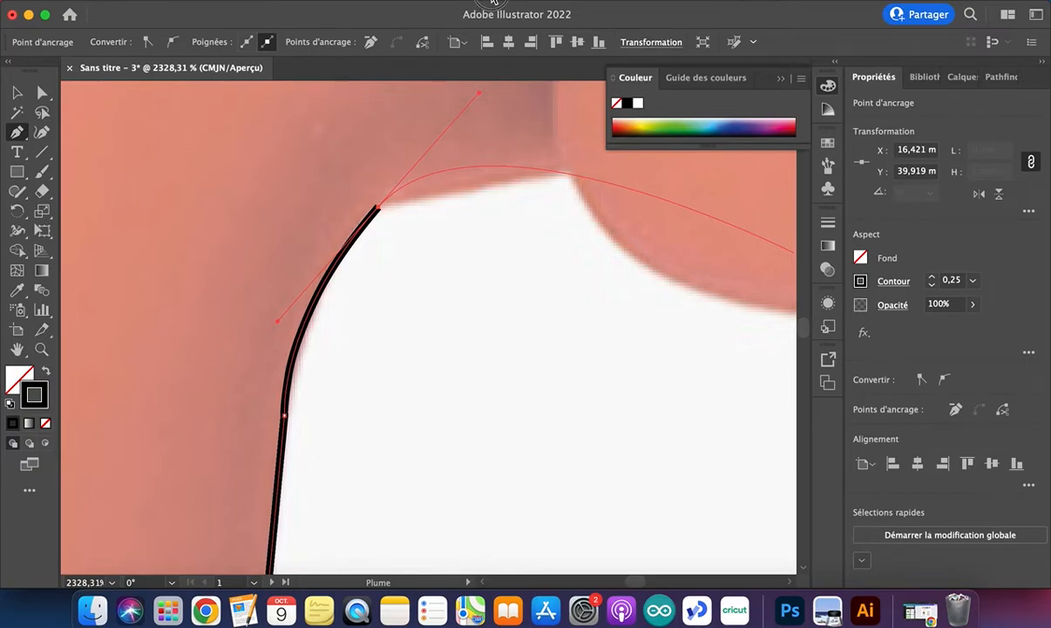
left_click(494, 3)
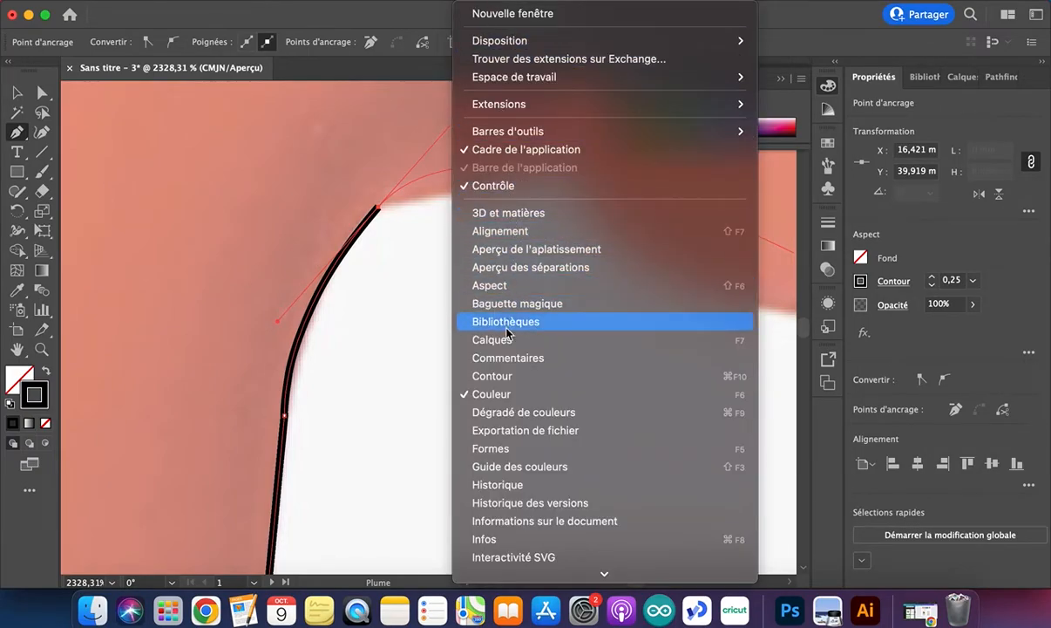
scroll(505, 501, "down", 3)
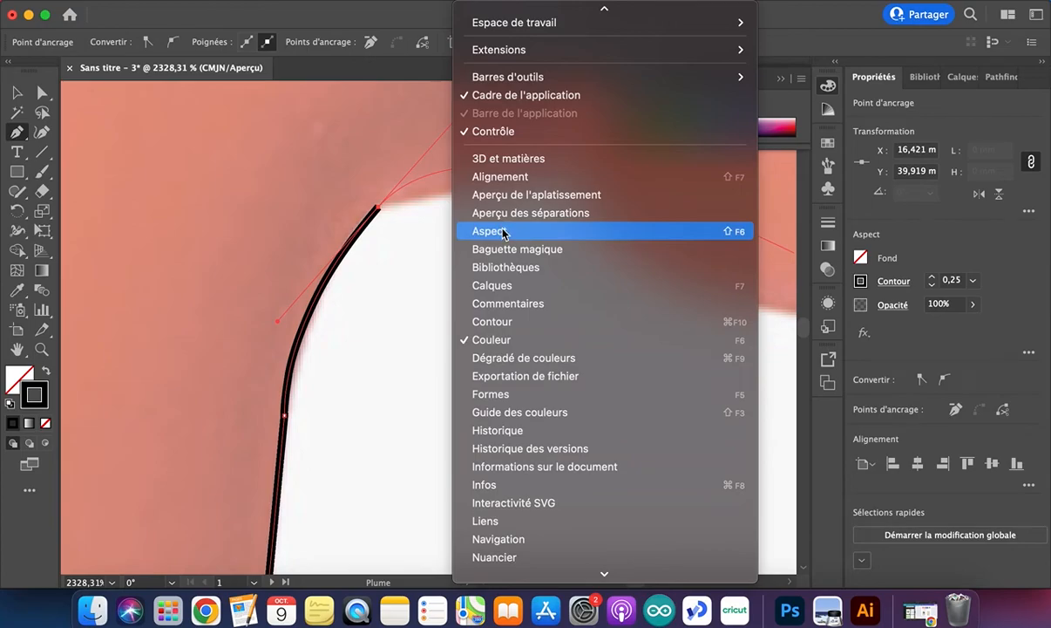
left_click(516, 234)
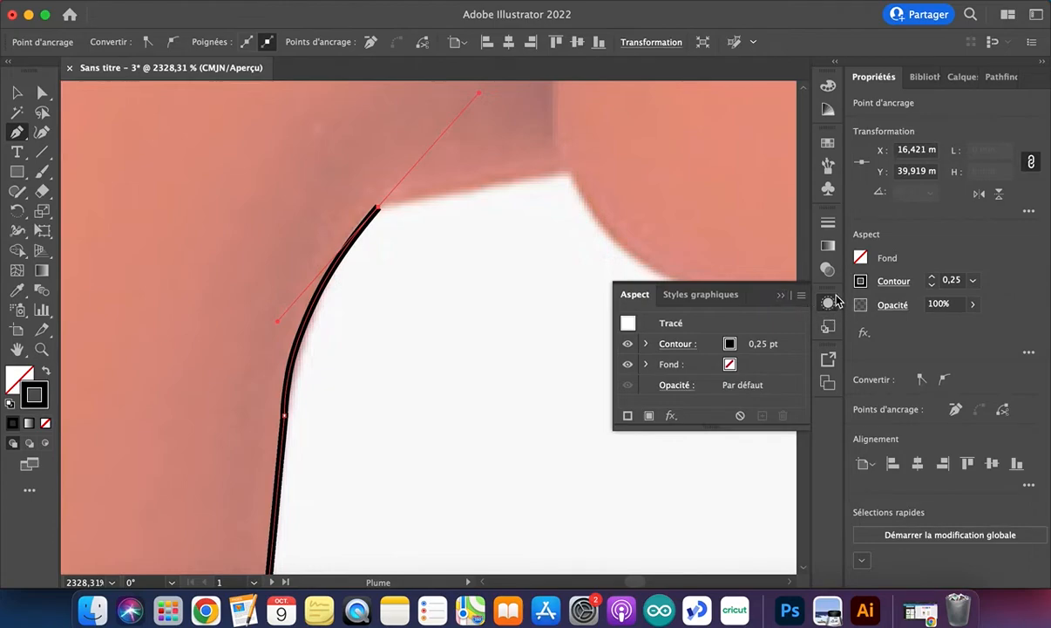
left_click(784, 297)
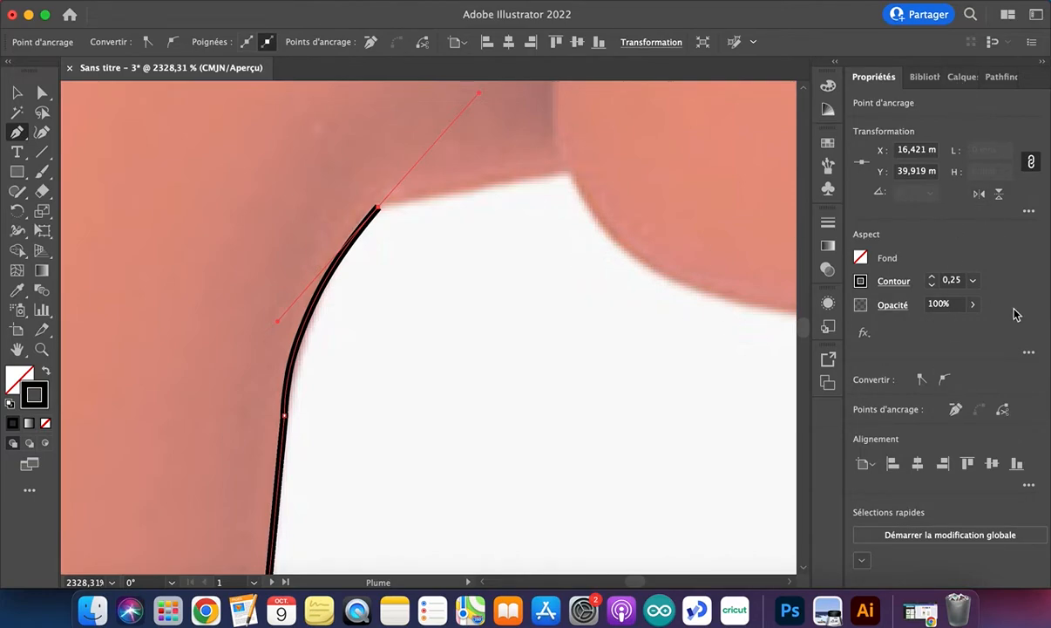
Set the chair outline's stroke weight to 0.05 pt
left_click(957, 281)
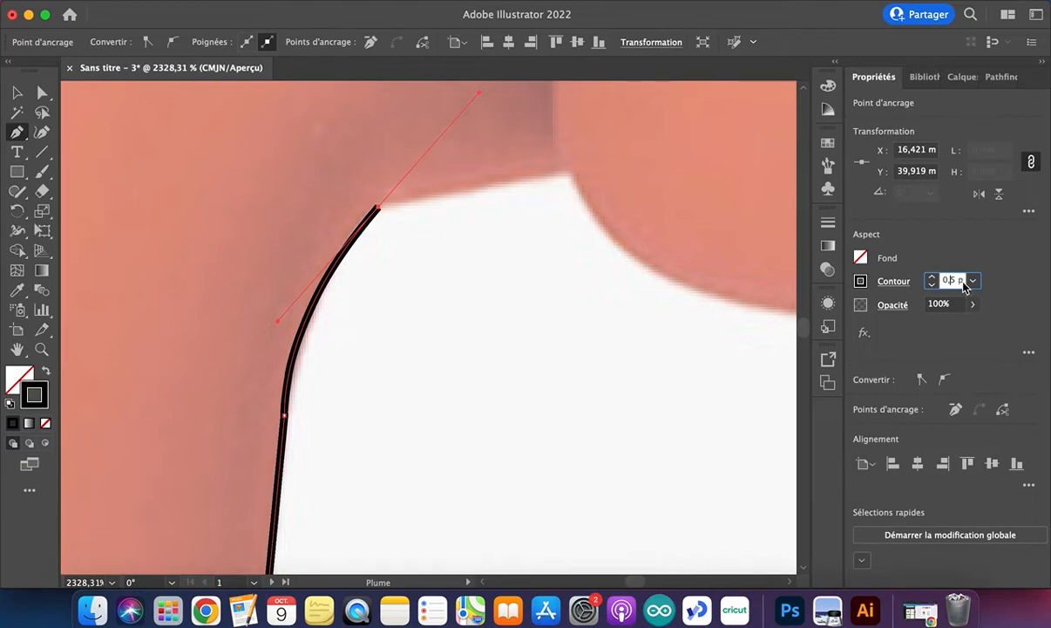
key("Return")
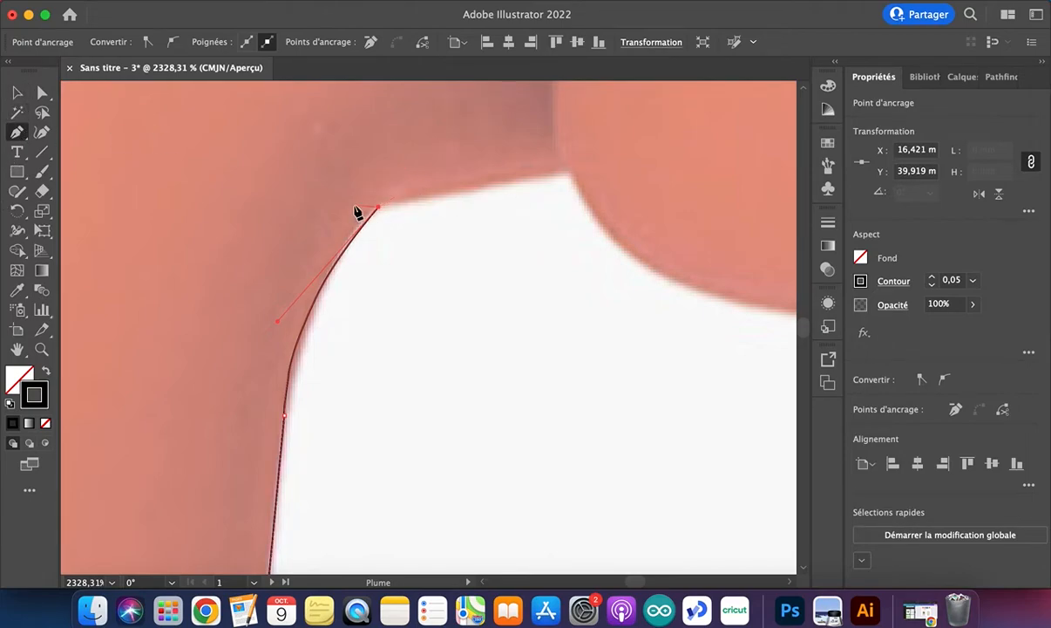
Undo the stroke weight changes and the last curved segment under the seat, and set the path's stroke to none
key("super+z")
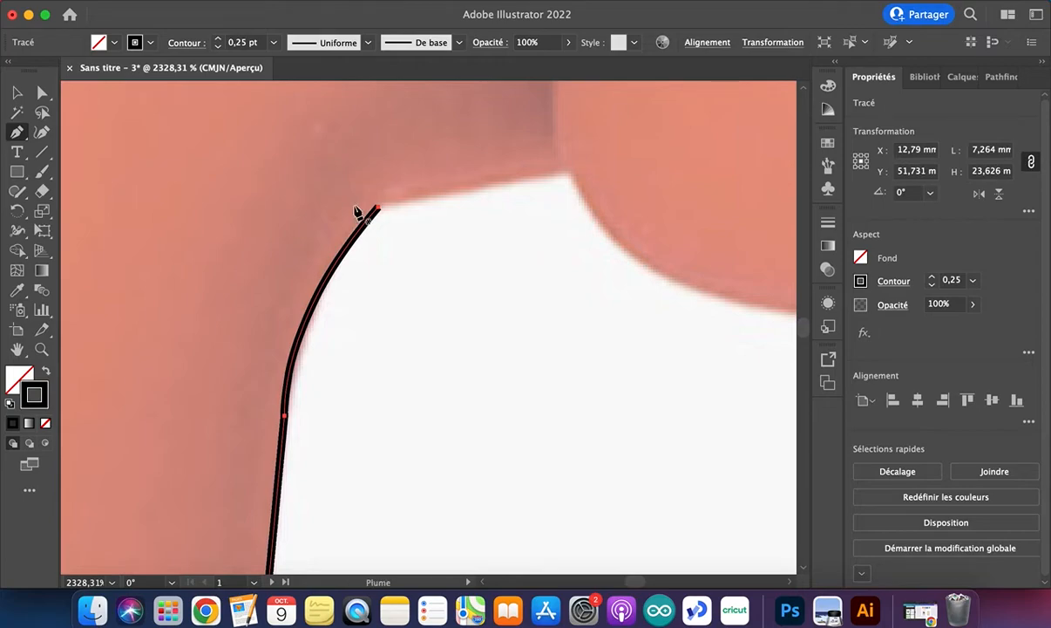
key("super+z")
key("super+z")
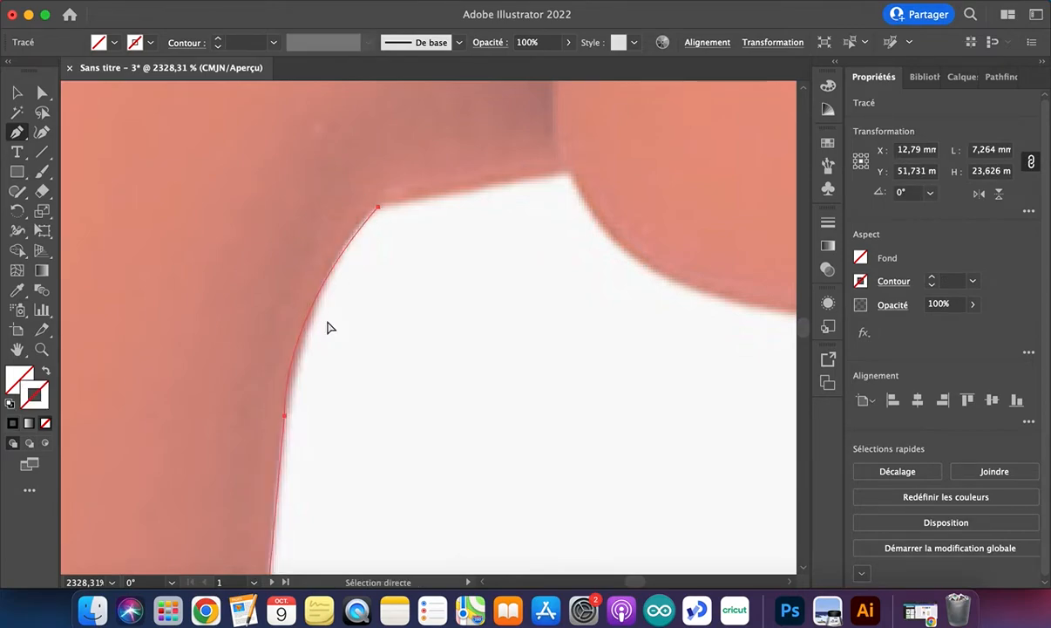
key("super+shift+z")
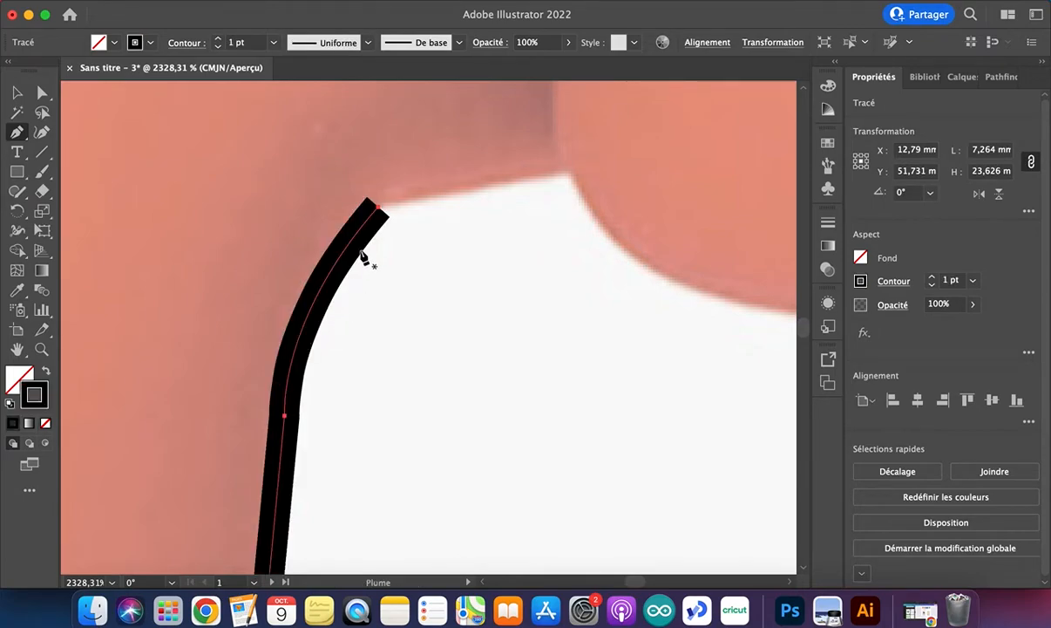
left_click(381, 214)
key("super+z")
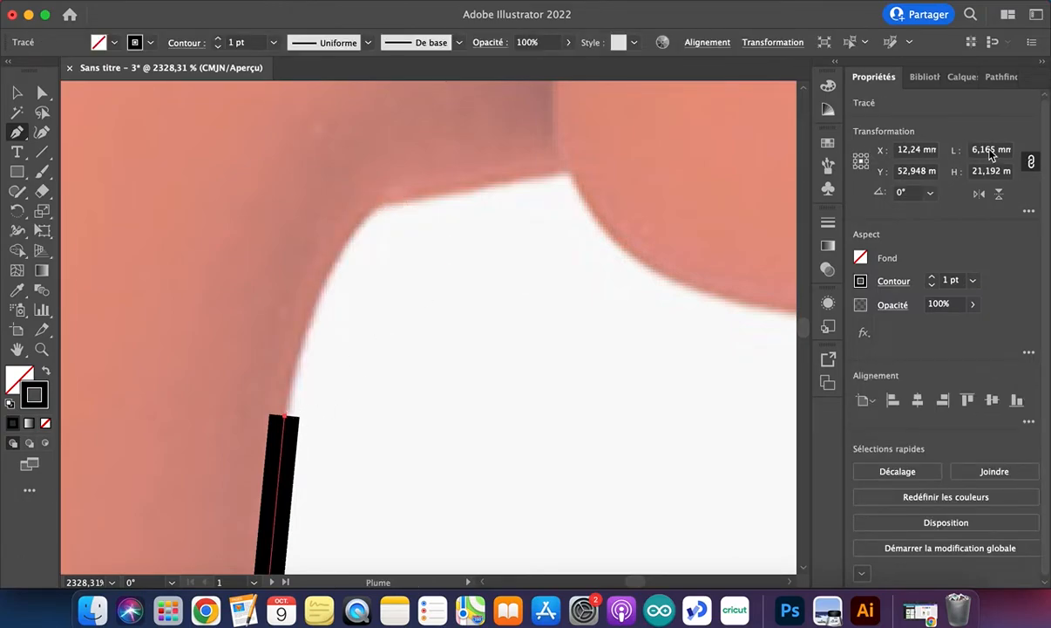
left_click(47, 423)
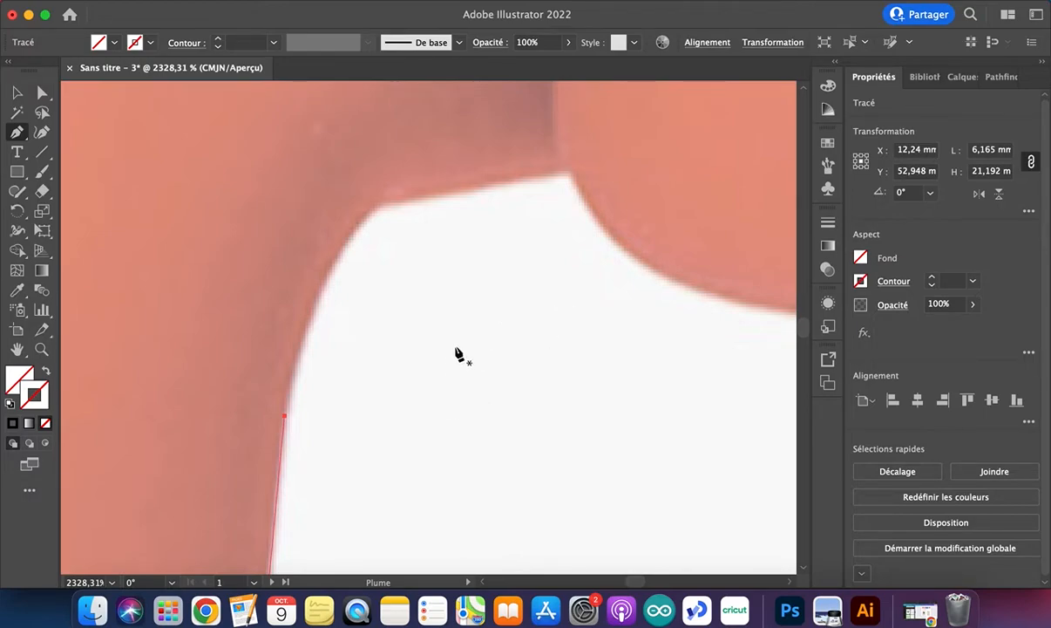
Redraw the curve around the leftmost leg's inner bend and extend the outline along the horizontal tube's underside to the seat loop
left_click(285, 418)
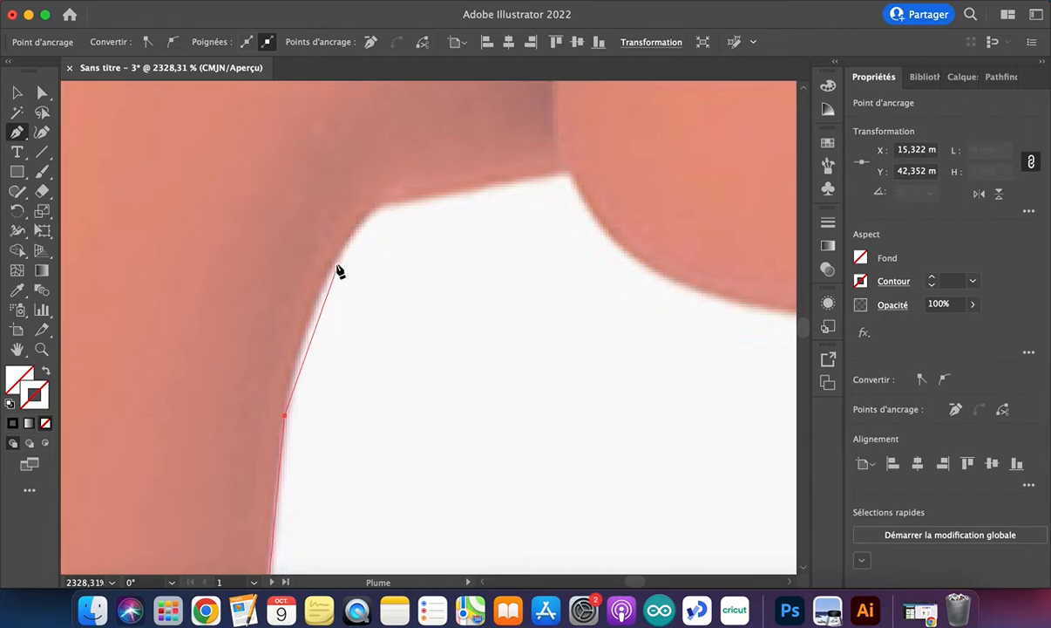
left_click_drag(373, 210, 532, 180)
left_click(384, 207)
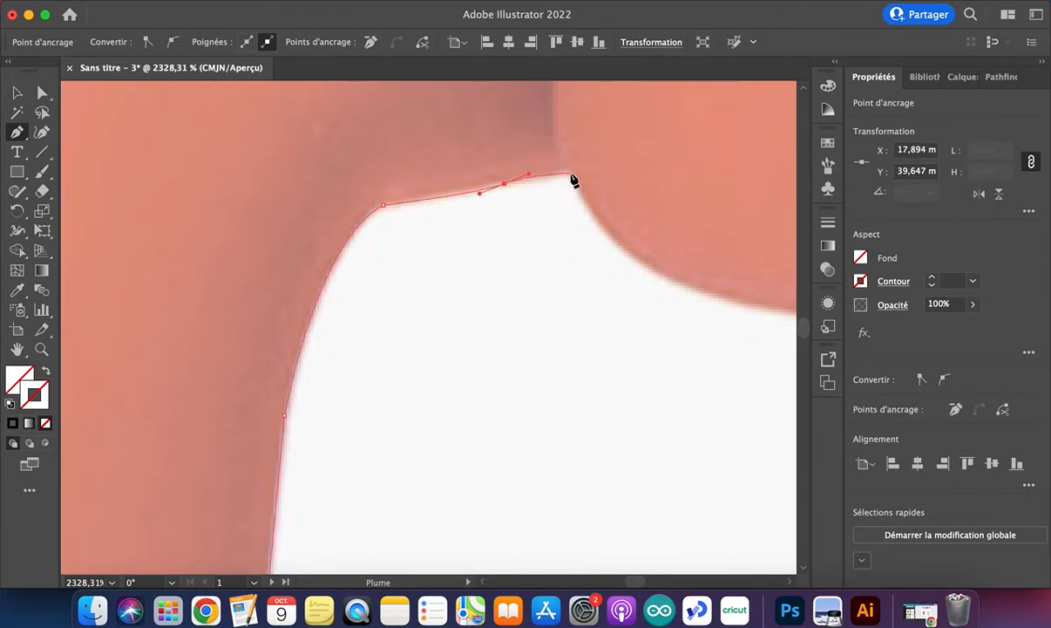
scroll(589, 220, "down", 4)
scroll(590, 220, "right", 5)
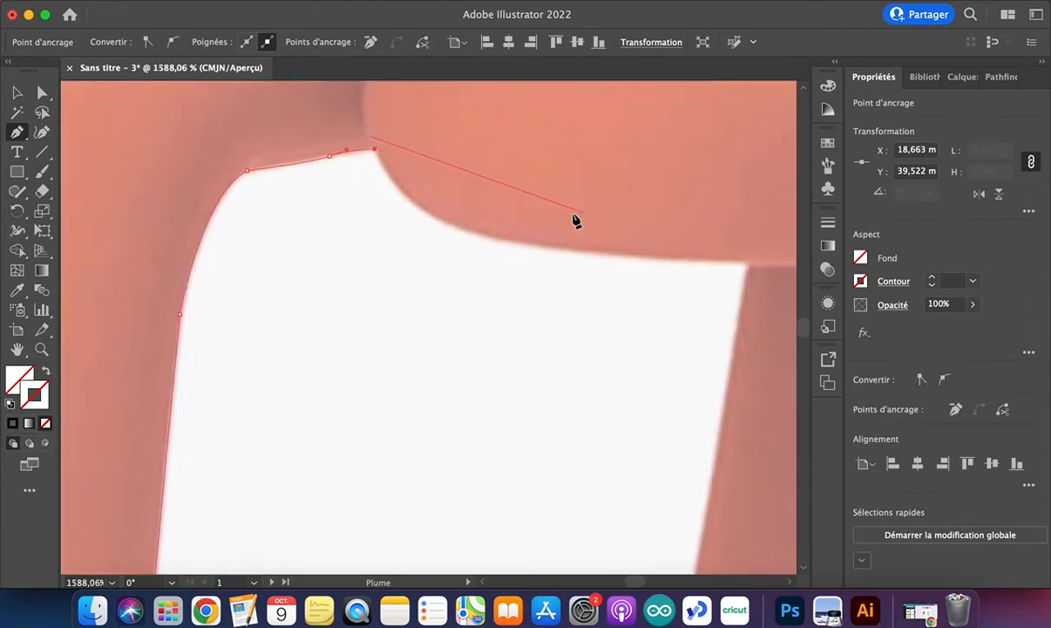
Carry the outline across the seat loop and up the backrest opening's left edge to the start of its upper corner
scroll(425, 236, "down", 4)
scroll(425, 237, "up", 3)
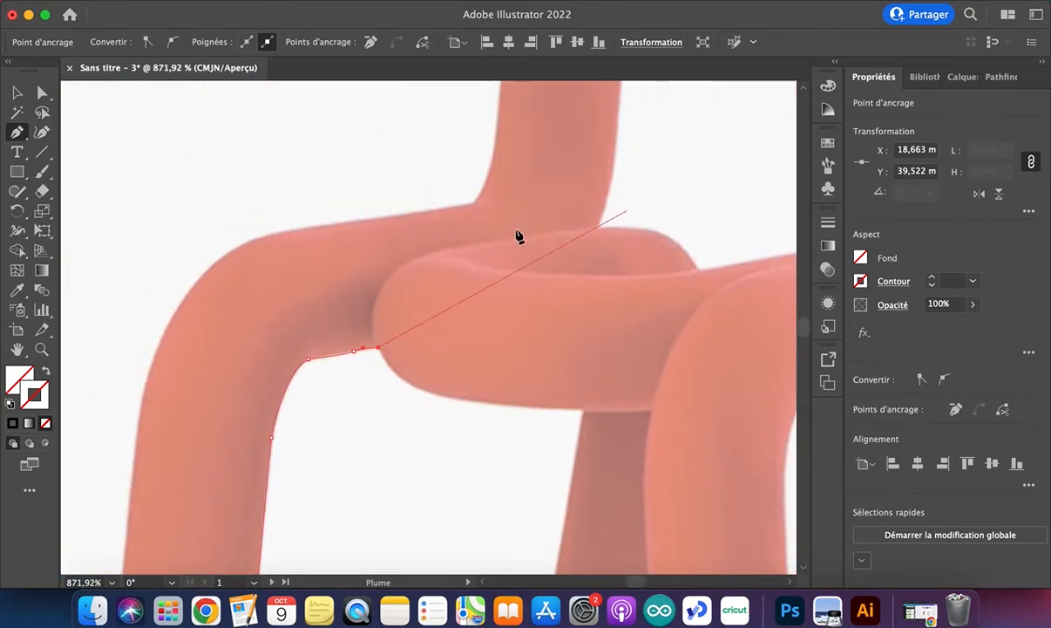
scroll(507, 395, "down", 3)
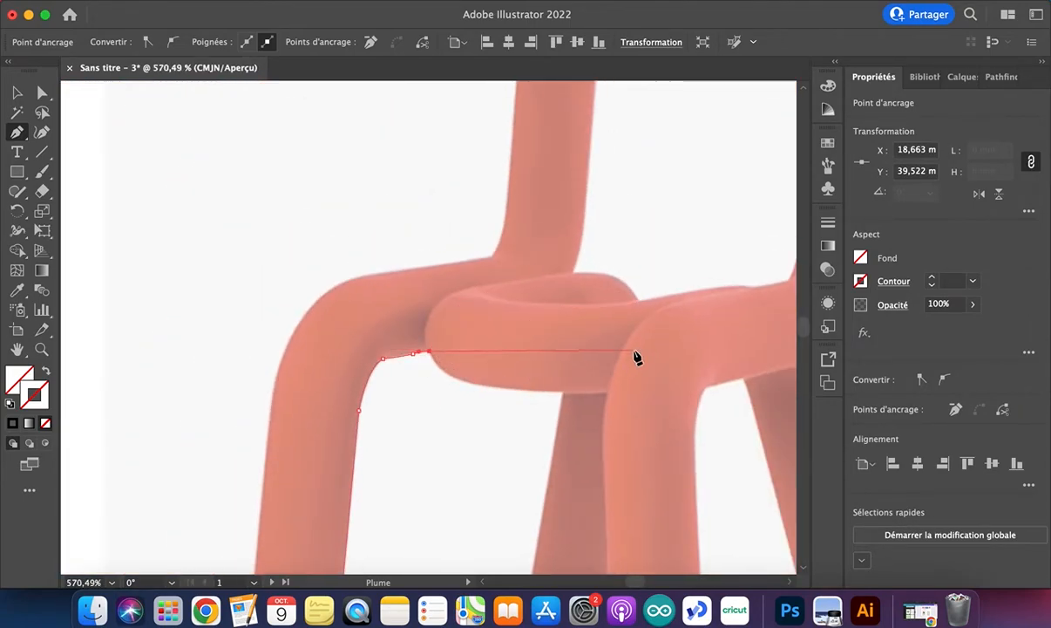
scroll(520, 306, "down", 3)
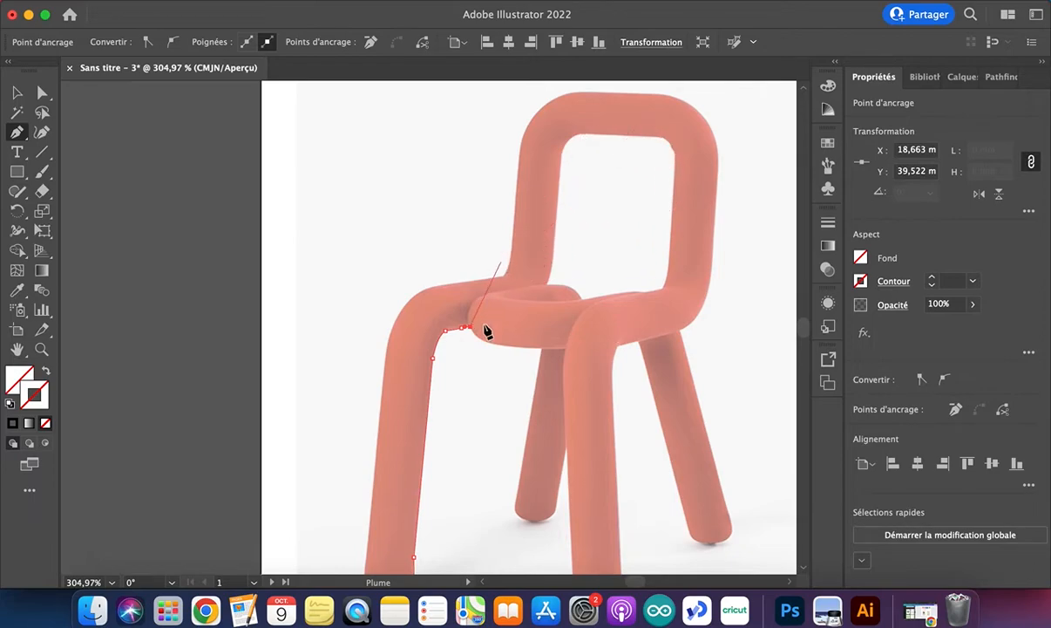
scroll(529, 324, "up", 4)
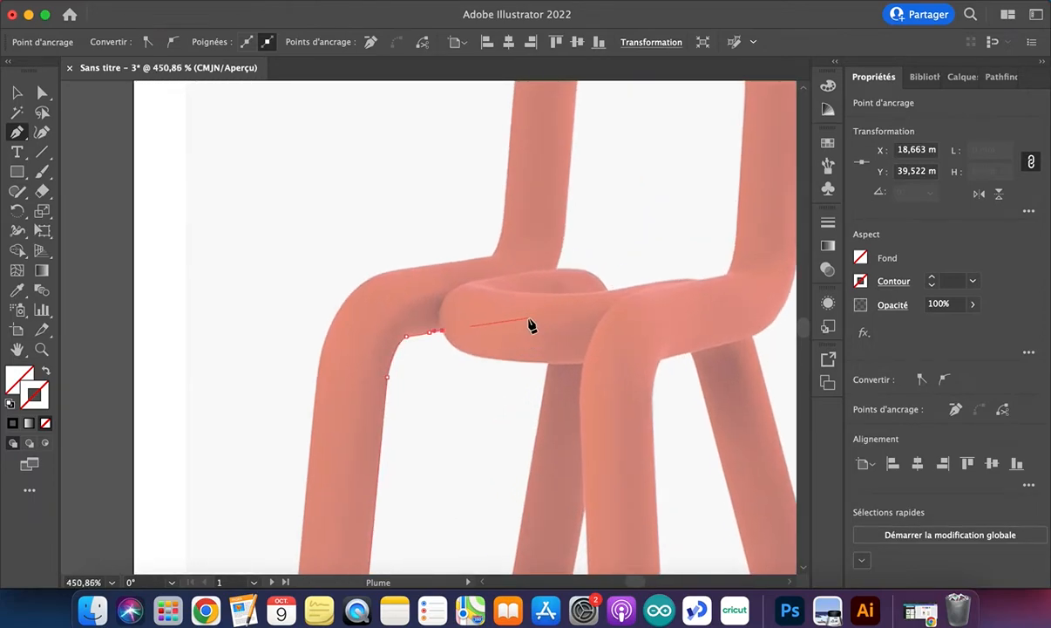
left_click_drag(535, 331, 545, 323)
left_click_drag(574, 259, 579, 219)
scroll(577, 213, "up", 2)
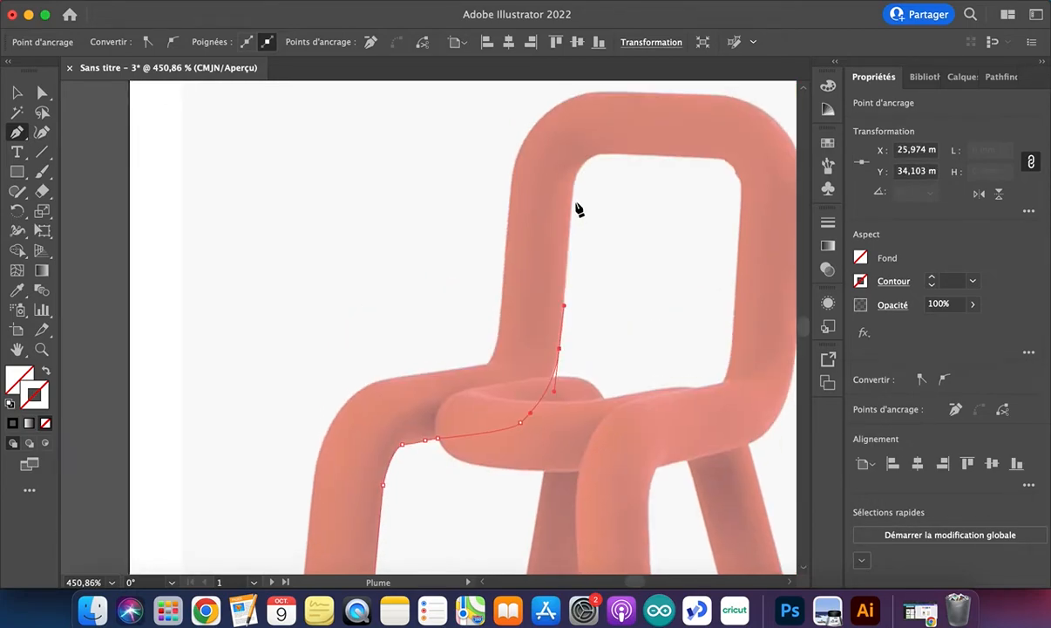
left_click(573, 196)
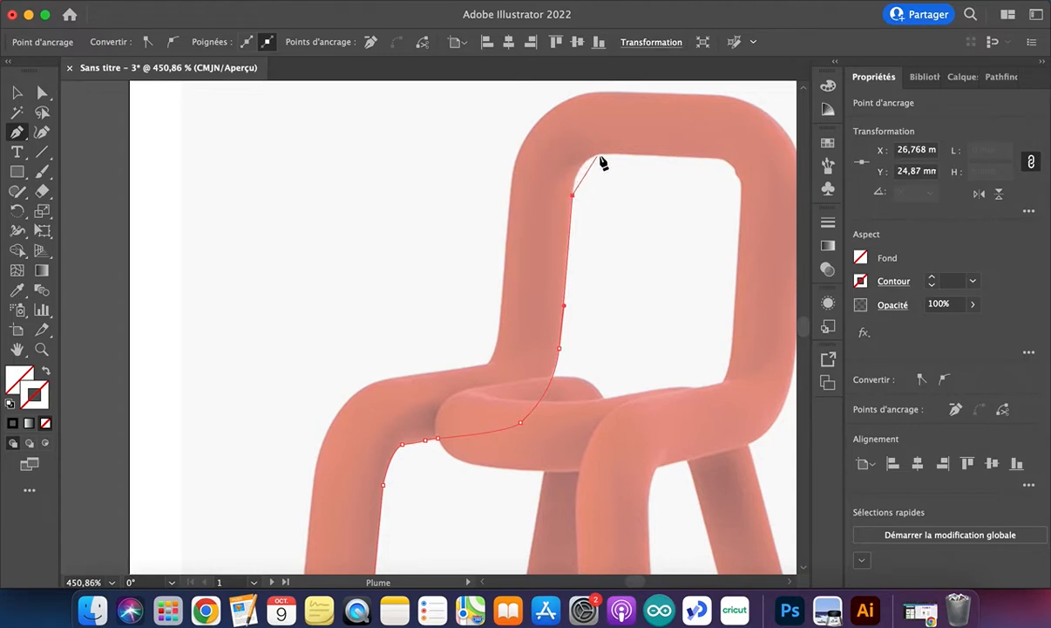
Trace around the two upper corners of the backrest opening and down its right edge to the lower bend
left_click_drag(603, 155, 634, 157)
left_click(720, 163)
left_click_drag(742, 201, 741, 247)
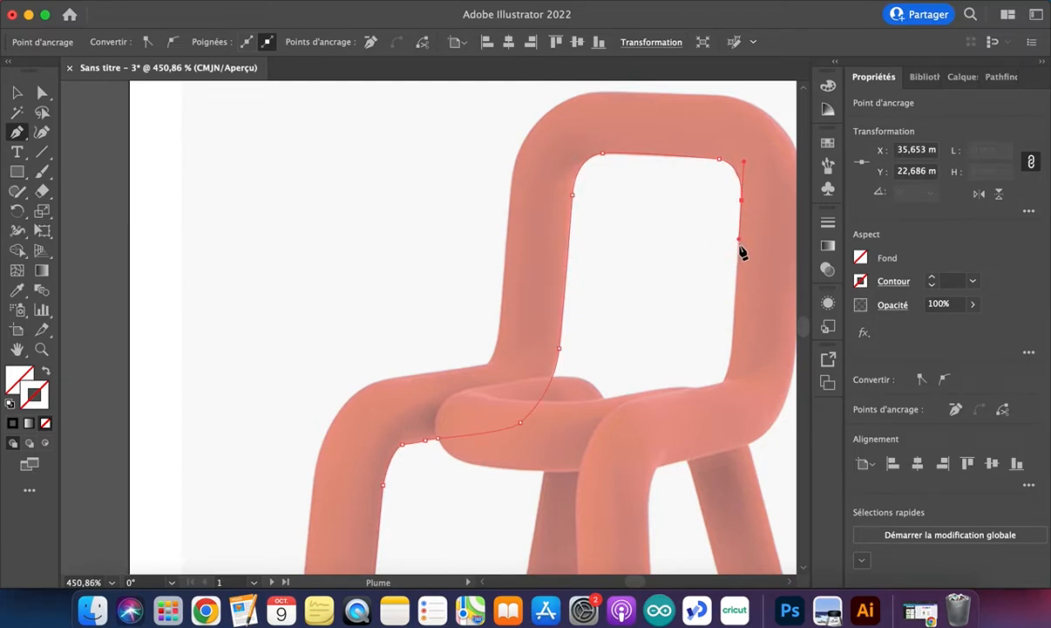
left_click(734, 347, "super")
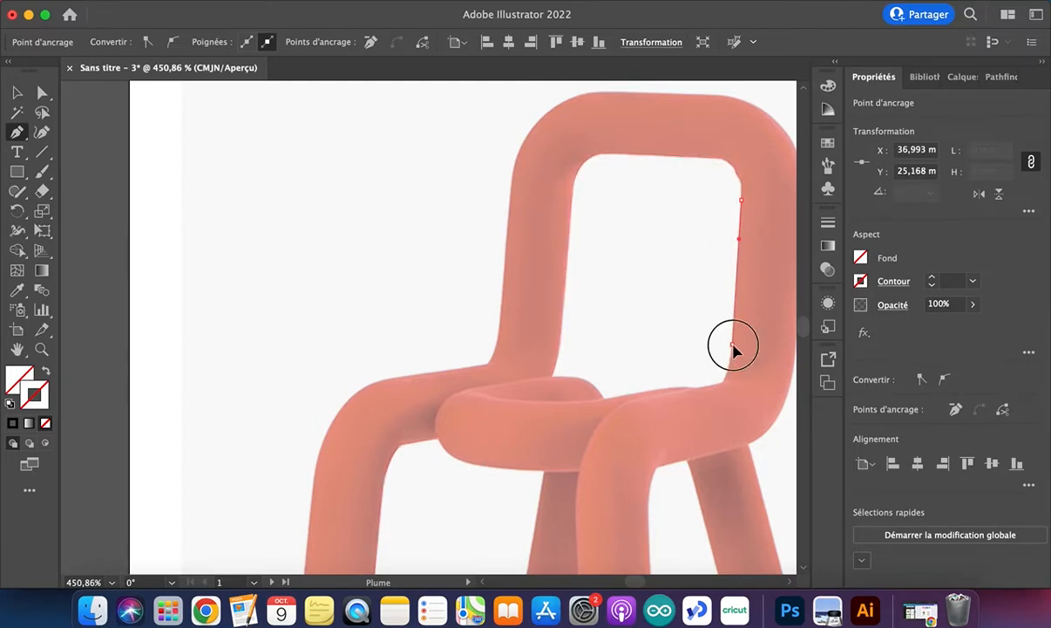
Curve the outline along the top of the right seat tube and over the bend into the front leg's left edge
left_click_drag(718, 385, 701, 388)
left_click_drag(610, 412, 584, 441)
scroll(584, 440, "down", 5)
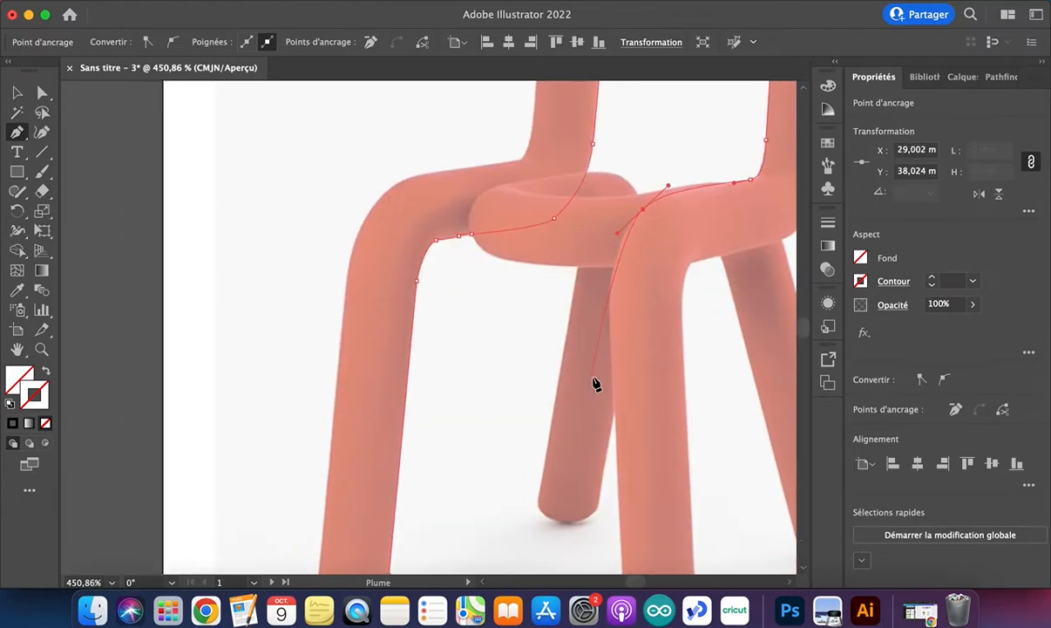
mouse_move(613, 373)
left_mouse_down()
mouse_move(629, 434)
mouse_move(619, 476)
left_mouse_up()
scroll(620, 482, "down", 2)
scroll(634, 539, "down", 3)
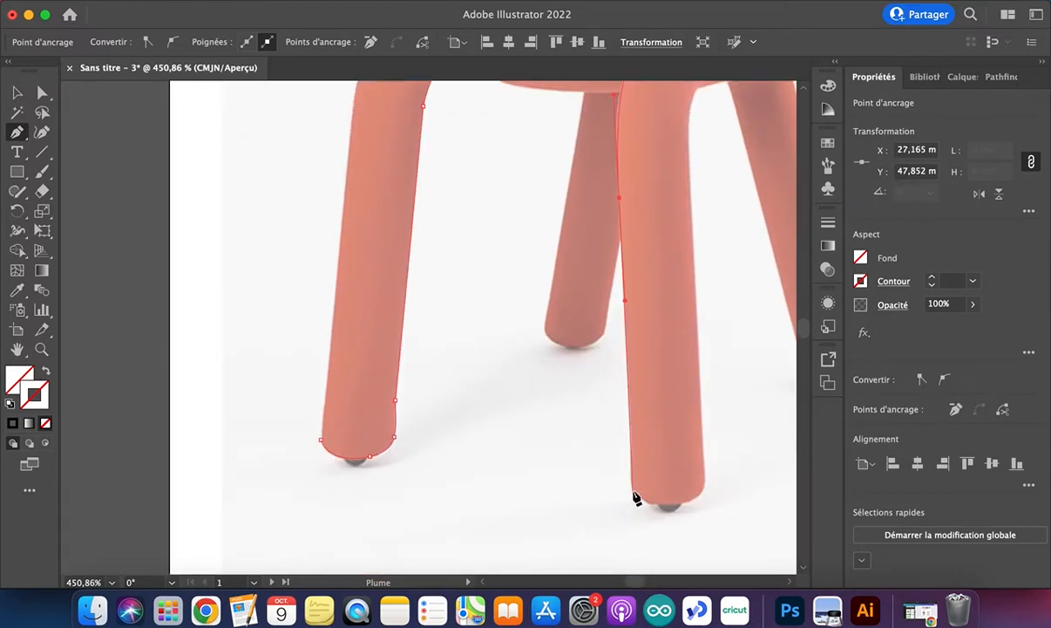
Extend the outline down the front leg's left edge and around its rounded foot to the right edge
left_click(631, 447)
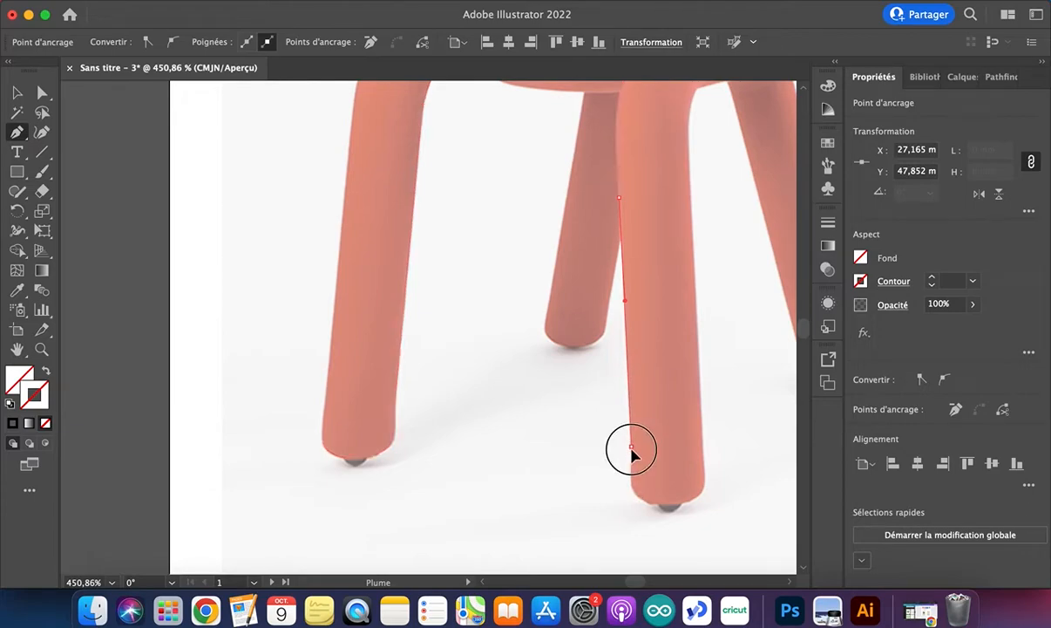
left_click_drag(632, 453, 632, 452)
left_click(631, 489)
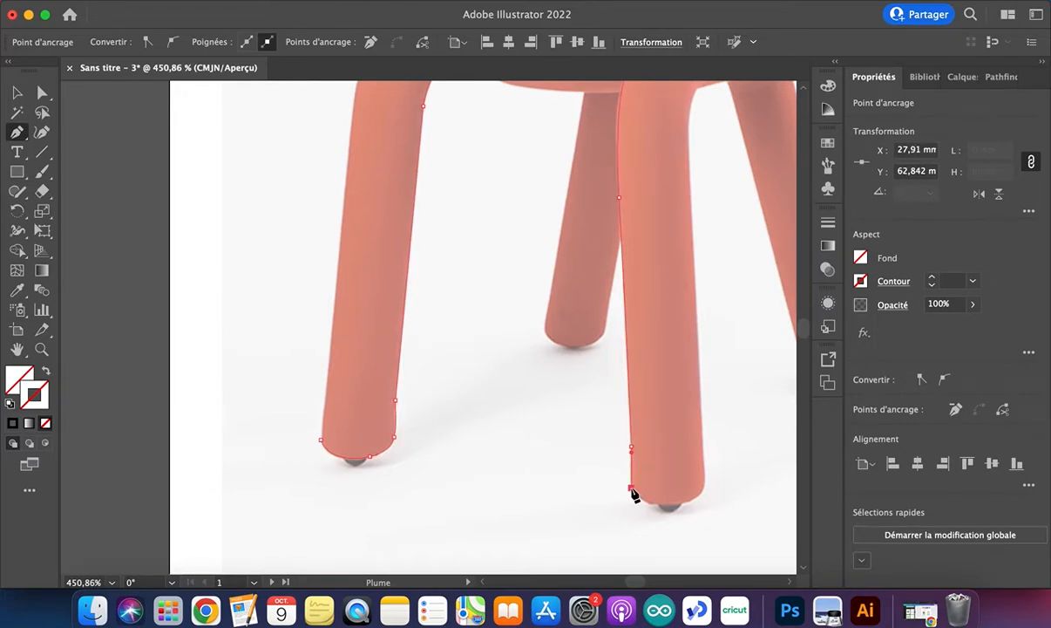
left_click_drag(650, 503, 664, 508)
left_click_drag(702, 467, 706, 474)
Trace up the front leg's right edge, around the bend under the seat and along the tube's underside
scroll(585, 329, "up", 5)
scroll(584, 329, "right", 5)
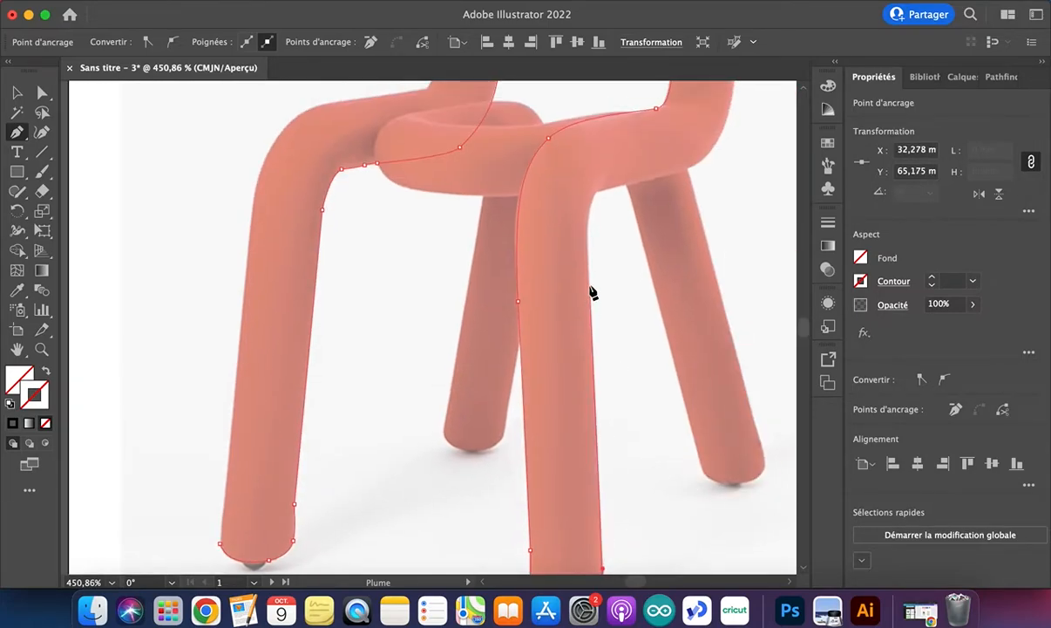
left_click_drag(588, 286, 613, 184)
left_click_drag(684, 171, 650, 209)
Curve the outline around the seat's rear bend and up the backrest's outer right edge to the upper bend, undoing misplaced points
scroll(701, 166, "up", 3)
scroll(701, 166, "right", 2)
scroll(703, 166, "up", 3)
scroll(703, 166, "right", 2)
scroll(663, 148, "up", 9)
left_click_drag(591, 170, 541, 127)
key("super+z")
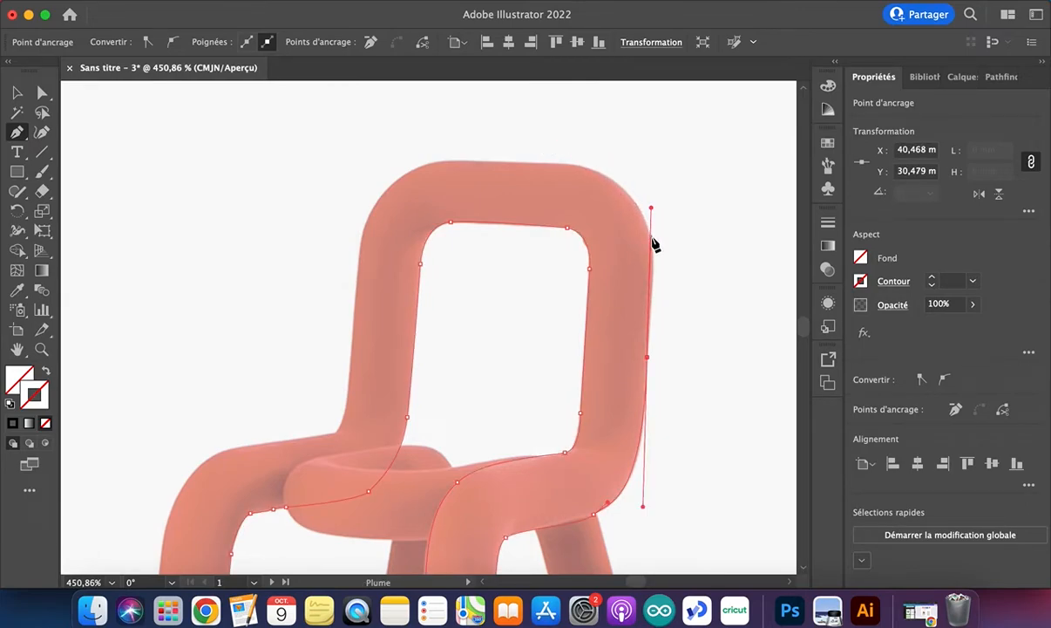
key("super+z")
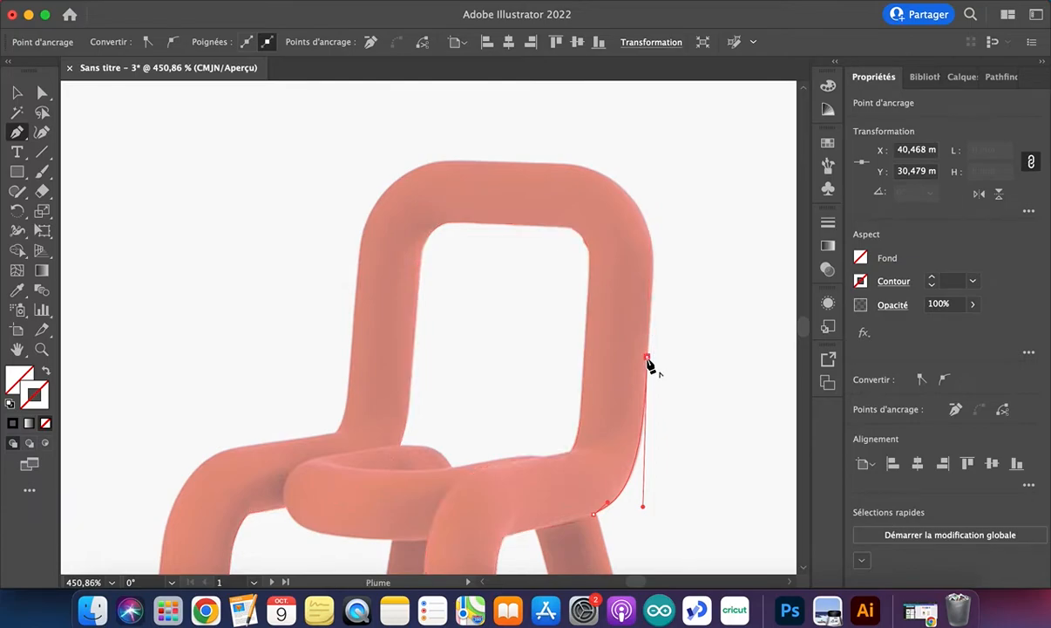
left_click(653, 259)
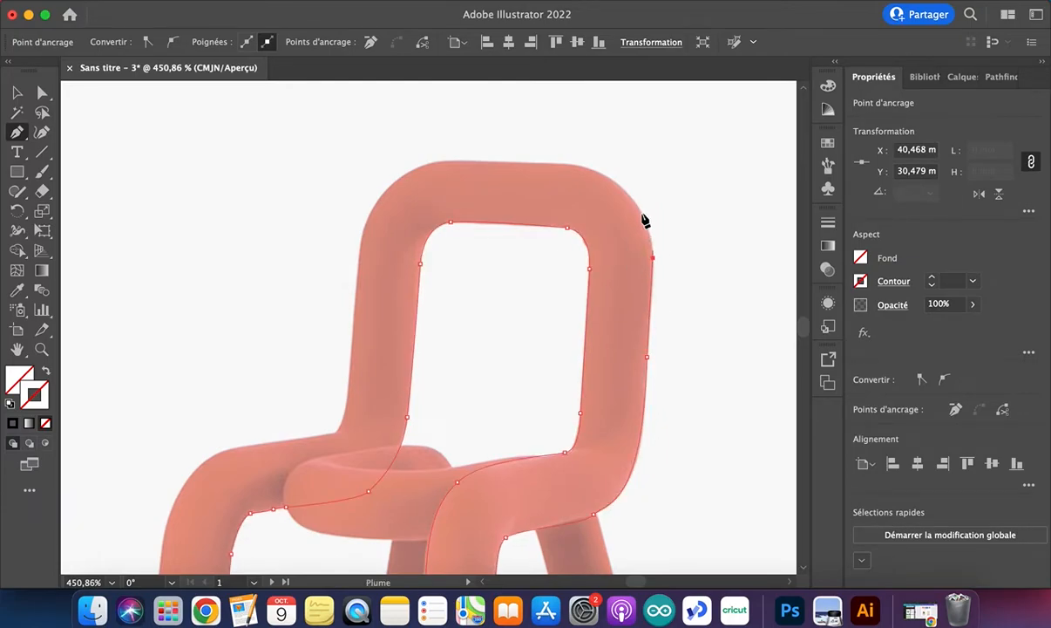
Trace the outline across the backrest's top, around both upper bends and down its left outer edge to the seat junction
left_click_drag(574, 165, 496, 150)
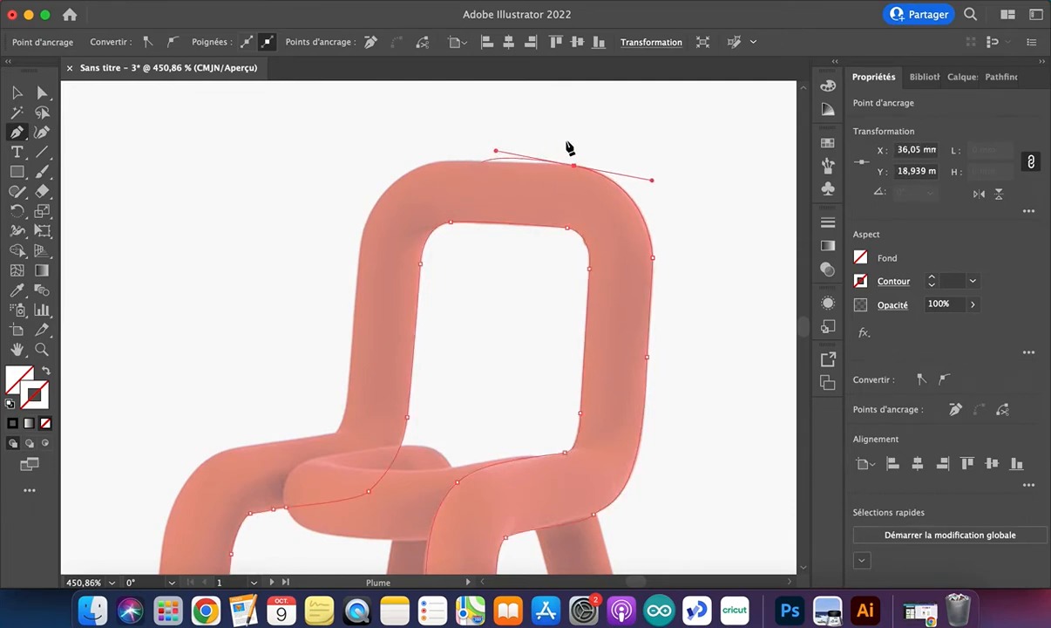
left_click(454, 163)
left_click_drag(364, 233, 340, 311)
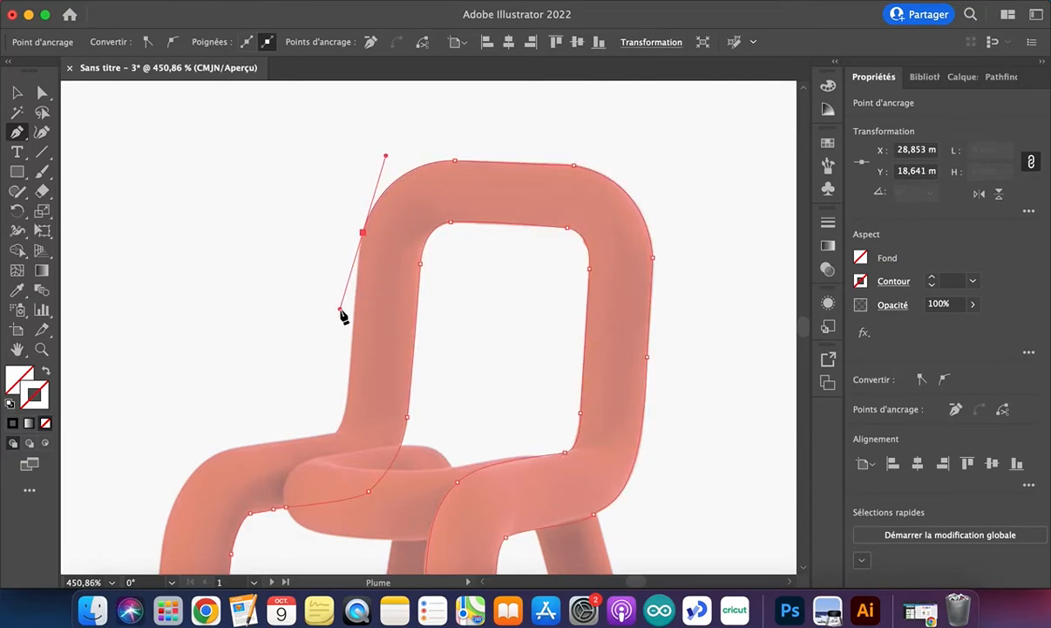
left_click(363, 233)
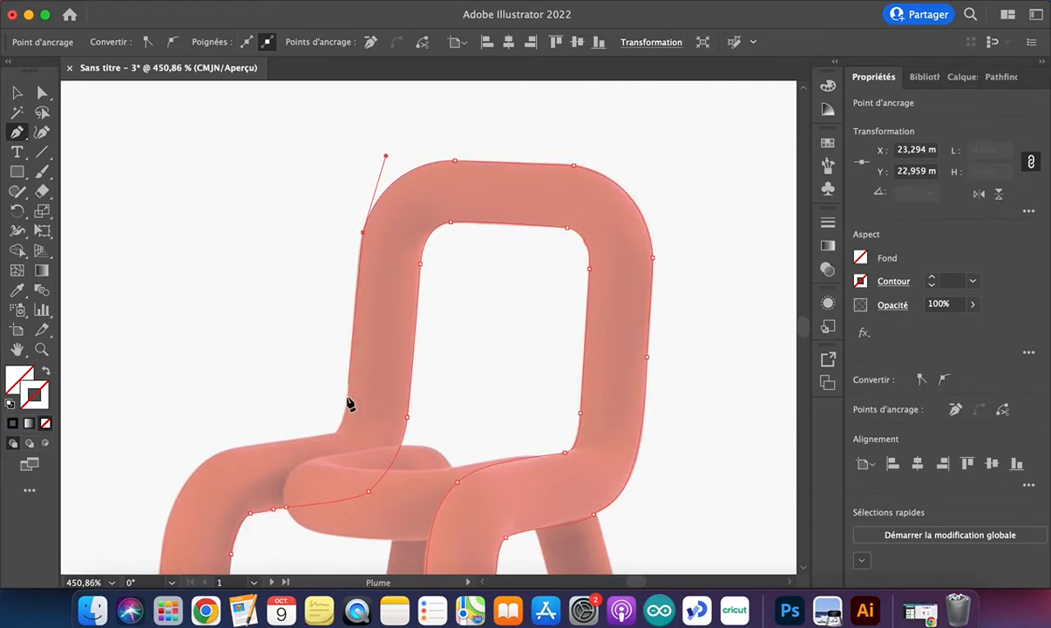
left_click_drag(347, 399, 323, 438)
left_click(332, 433)
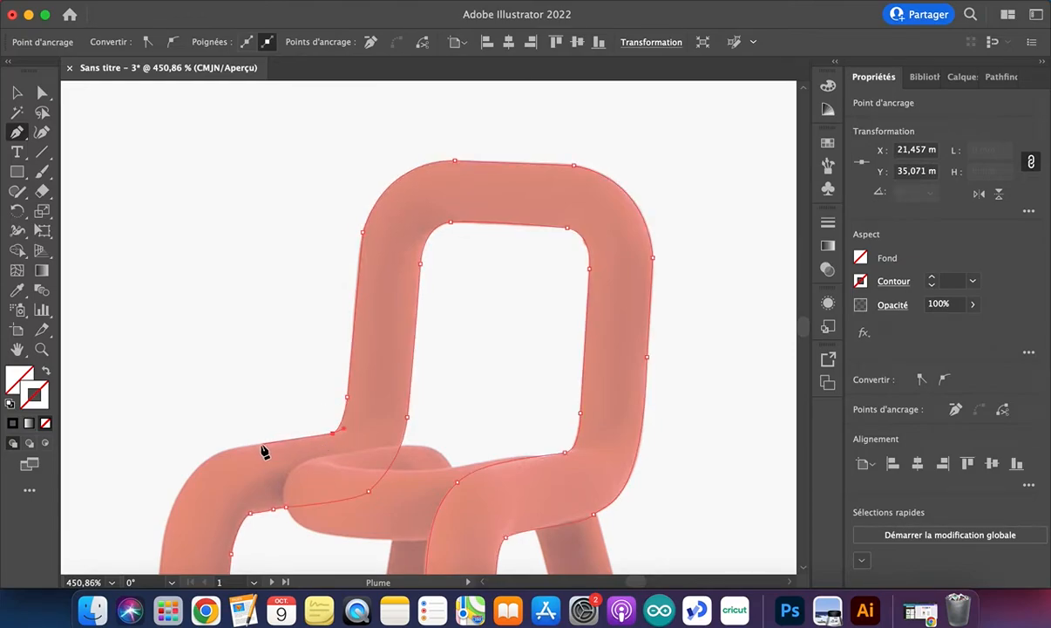
Extend the outline along the left seat tube, around its bend and down the left leg's outer edge, closing the path at the foot
scroll(260, 448, "down", 3)
scroll(259, 448, "left", 3)
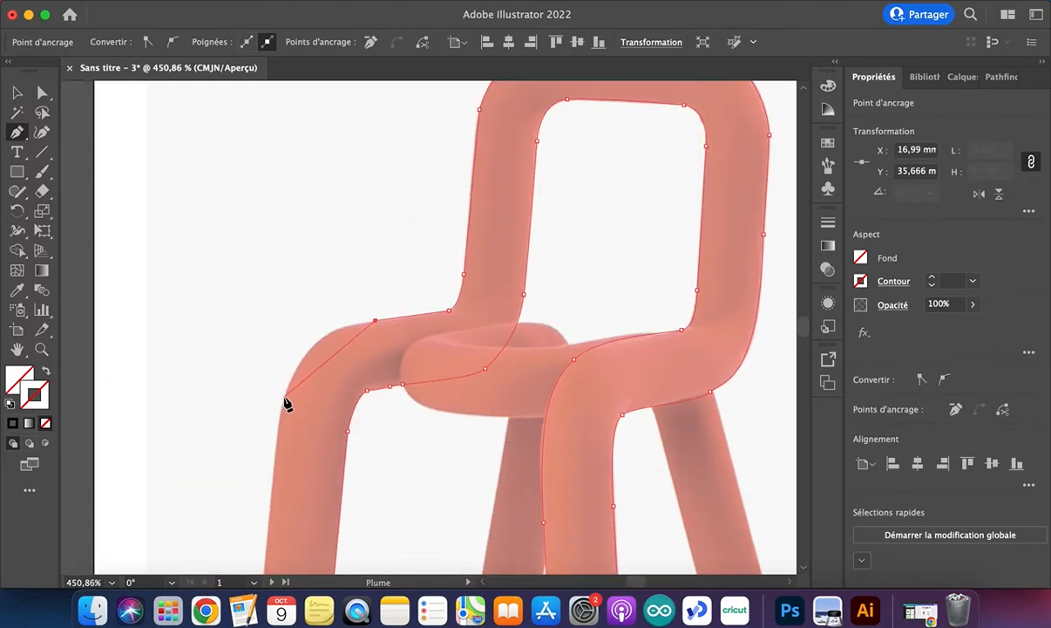
mouse_move(284, 397)
left_mouse_down()
mouse_move(263, 481)
mouse_move(272, 468)
left_mouse_up()
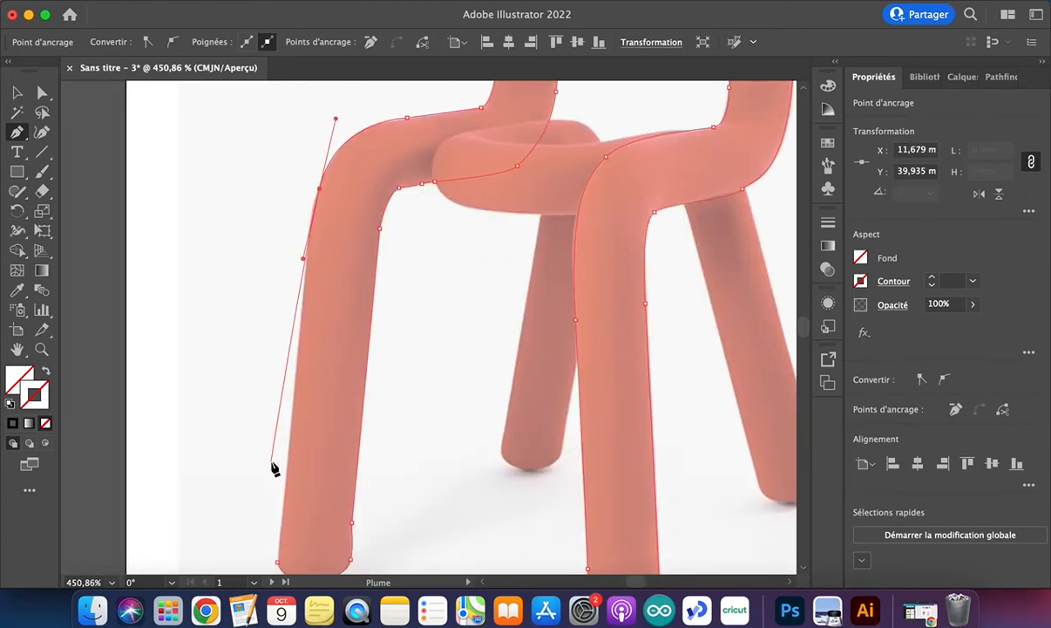
scroll(279, 462, "down", 2)
left_click(292, 451)
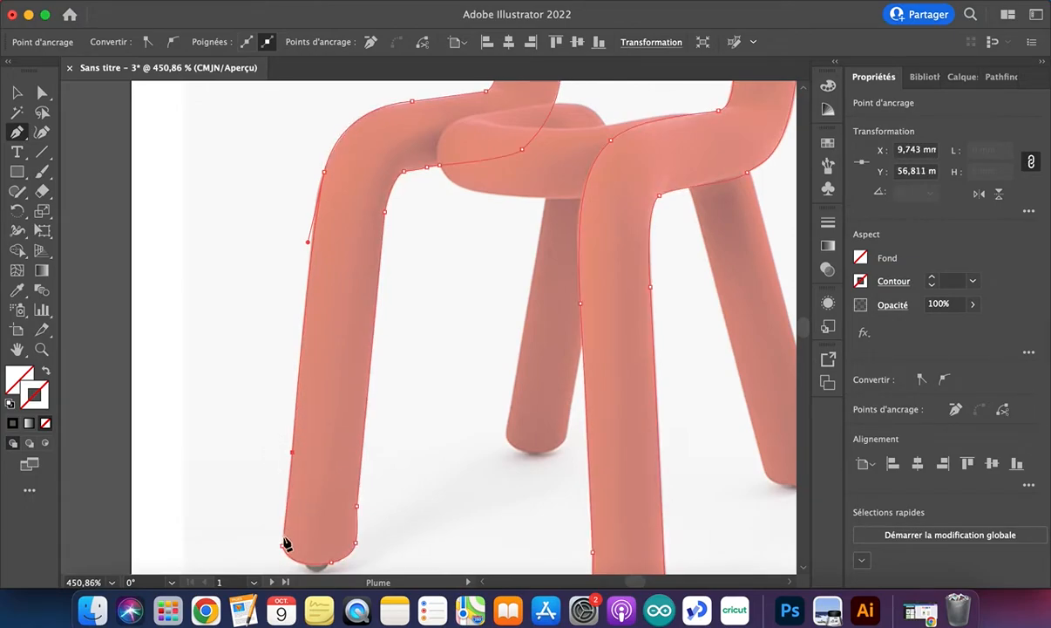
left_click(284, 547)
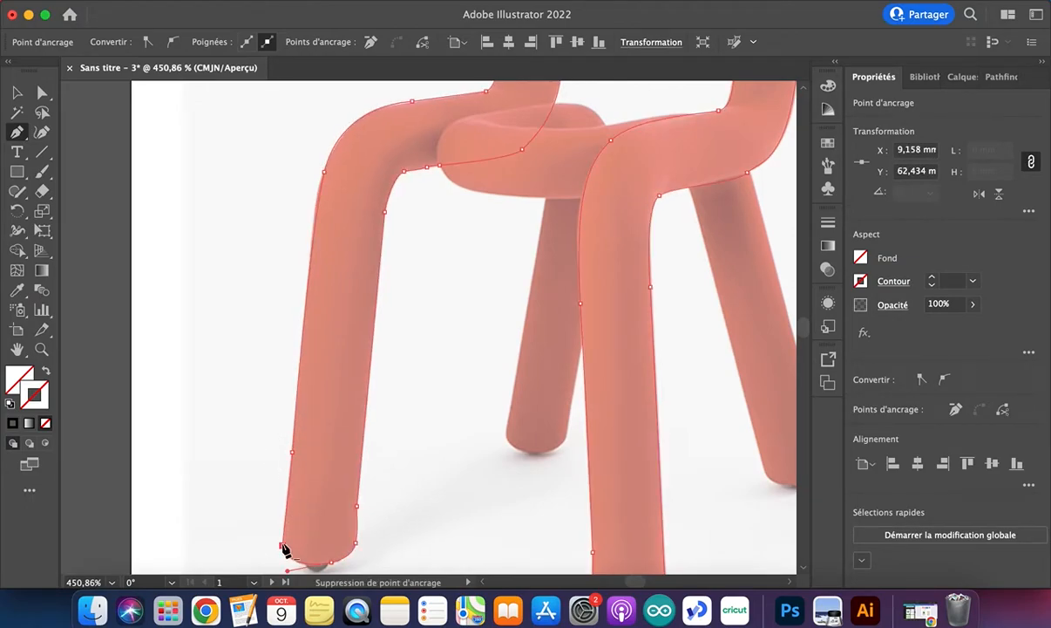
key("super+z")
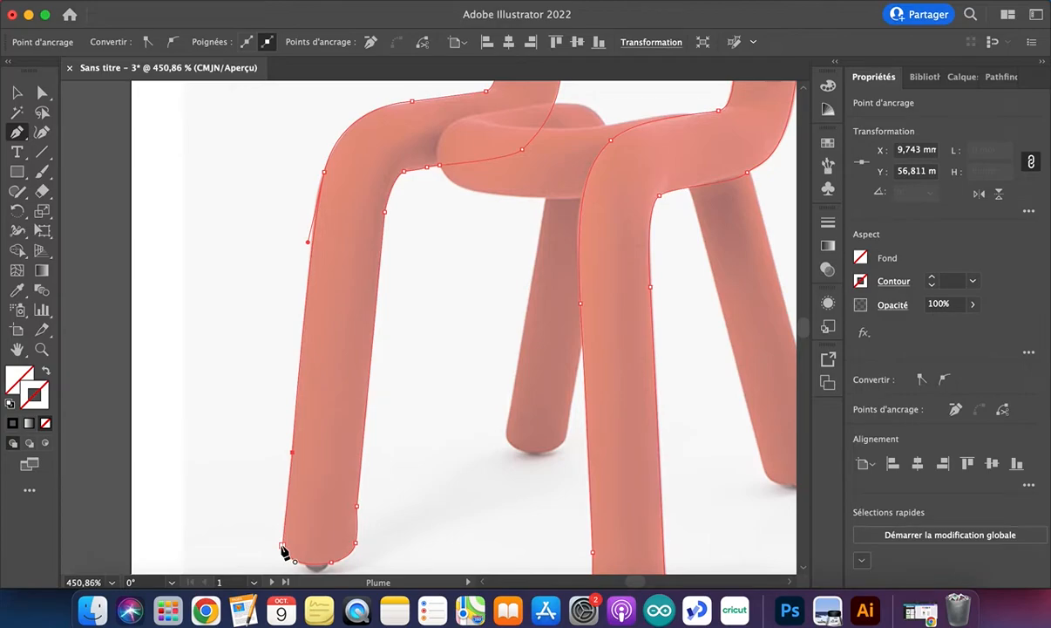
left_click(282, 548)
Give the closed chair outline a solid black fill with no stroke and deselect it
left_click(13, 422)
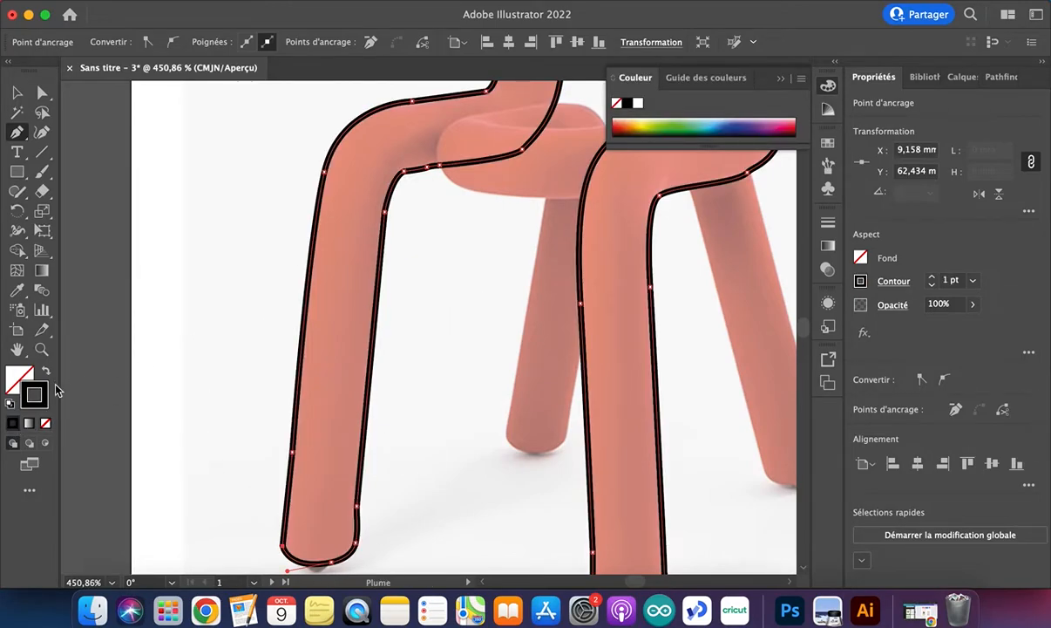
left_click(42, 371)
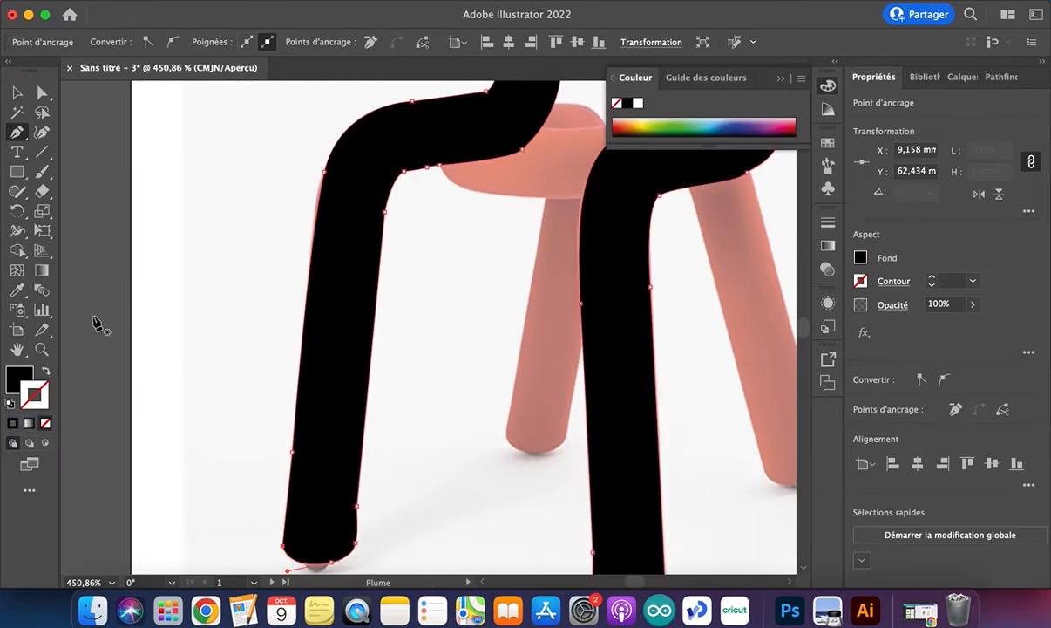
left_click(16, 91)
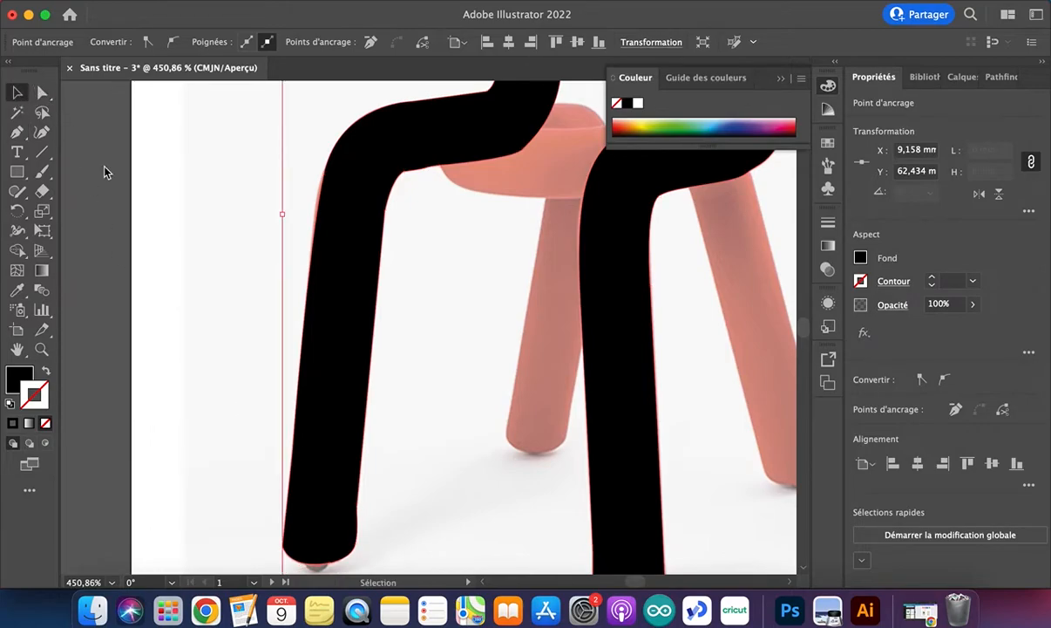
left_click(266, 320)
scroll(481, 366, "down", 5)
scroll(482, 363, "right", 3)
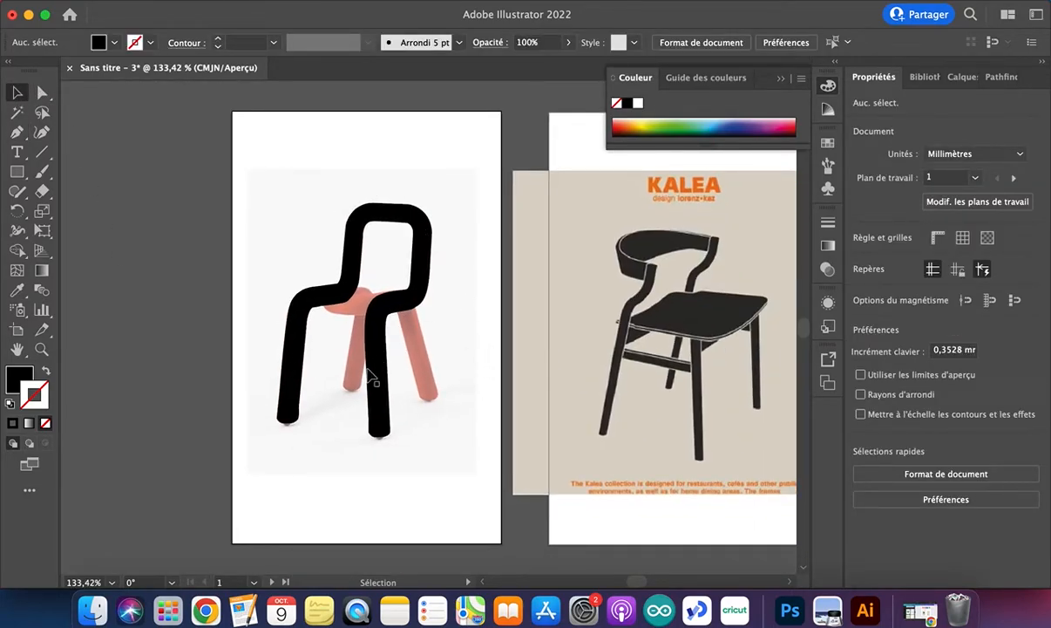
scroll(371, 349, "up", 3)
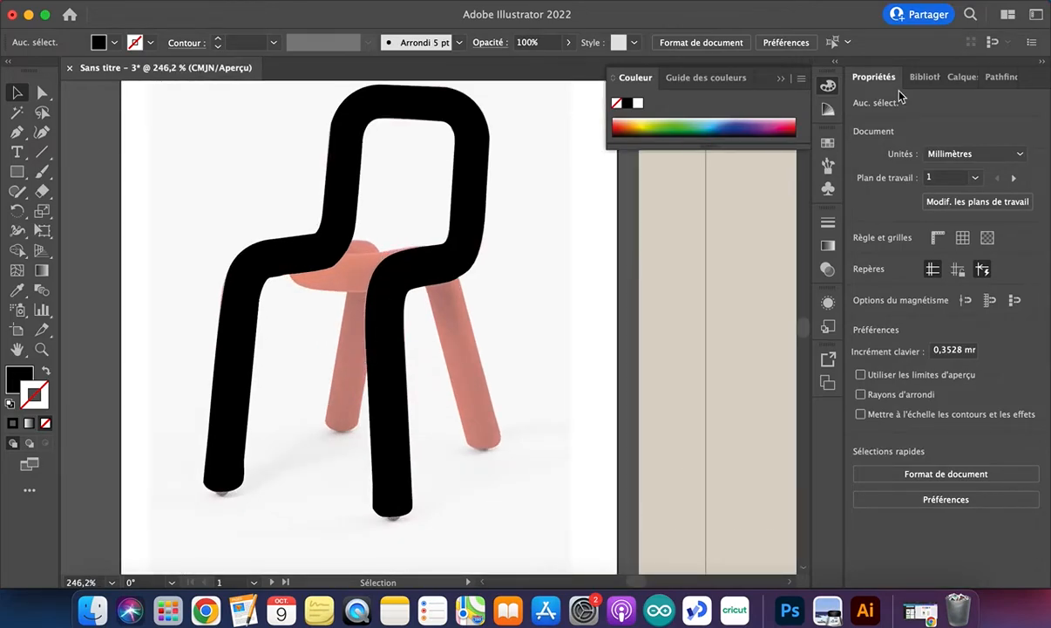
Check the black shape against the template, add a new layer above it and rename the "tracé chaise" layer "tracé extérieur"
left_click(963, 77)
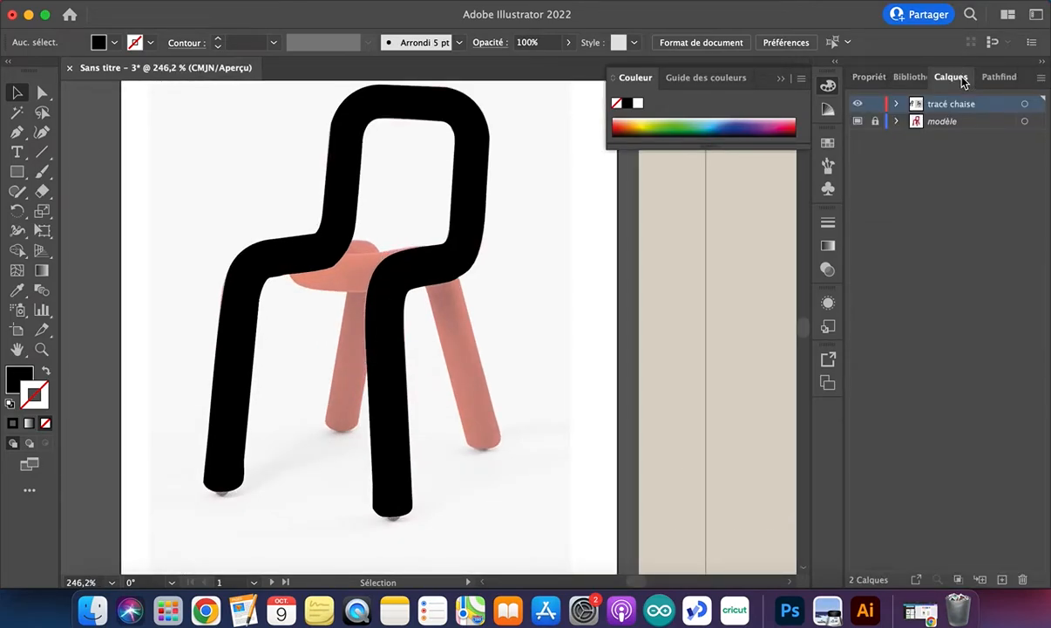
left_click(859, 104)
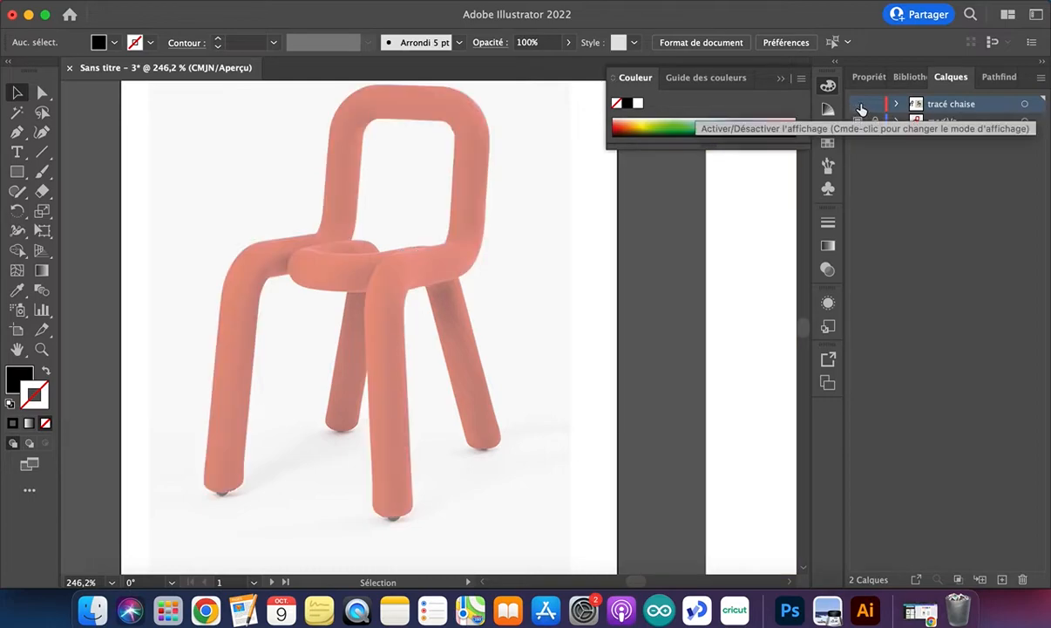
left_click(859, 105)
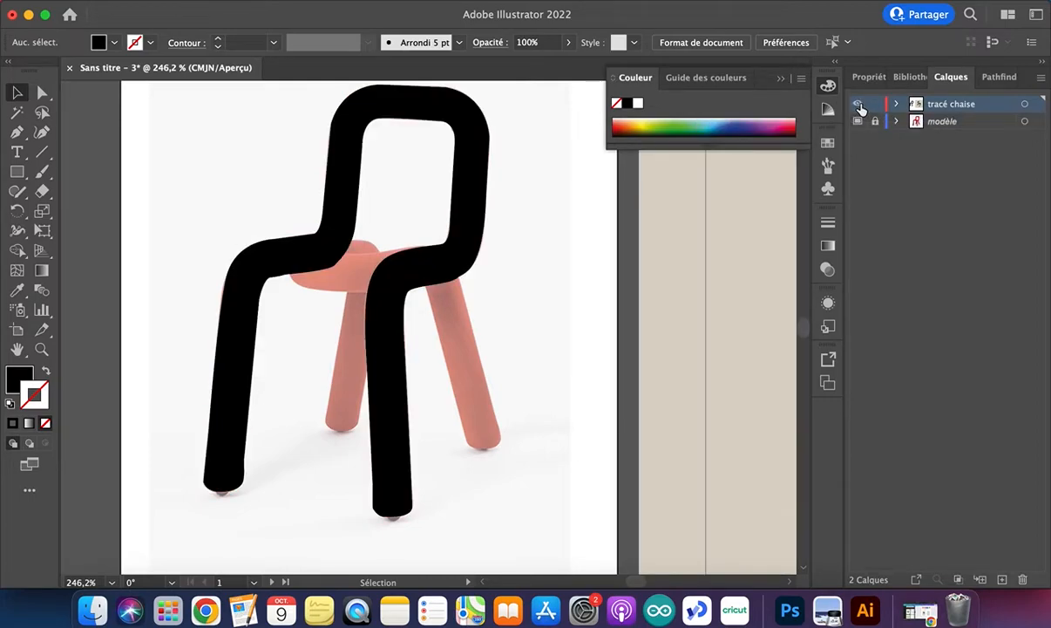
left_click(1002, 579)
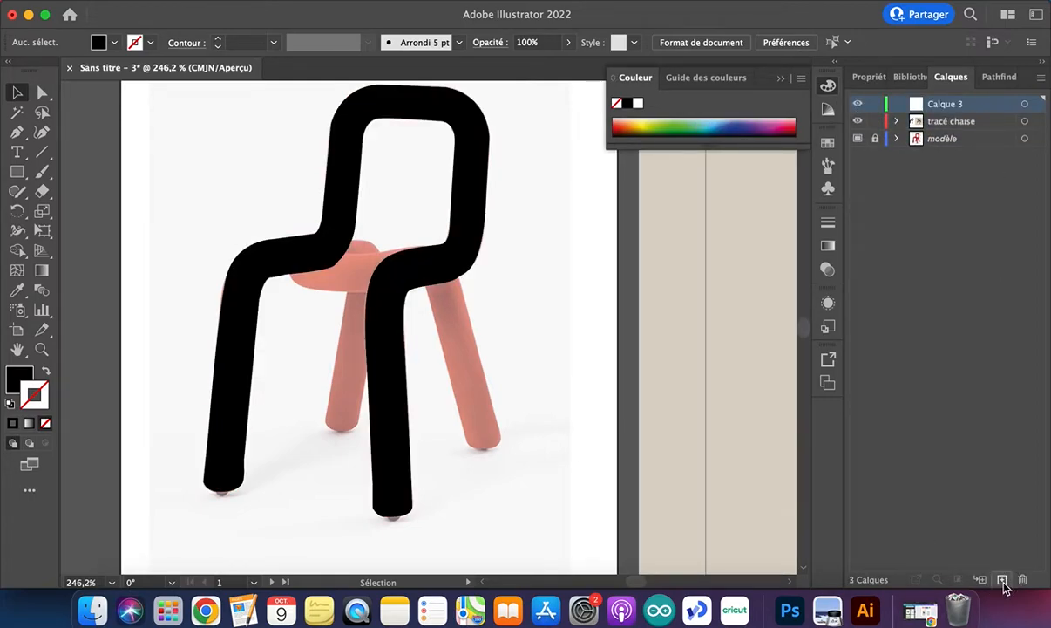
left_click(960, 123)
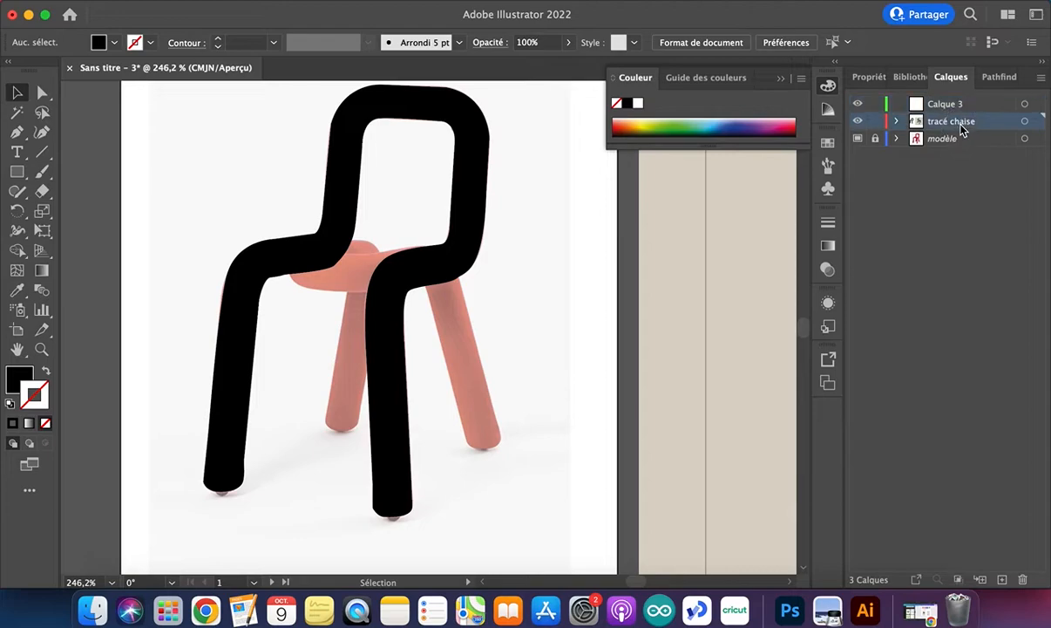
left_click_drag(987, 121, 956, 123)
type("extérieur")
key("Return")
Rename the new top layer "tracé intérieur"
double_click(944, 104)
type("tracé i")
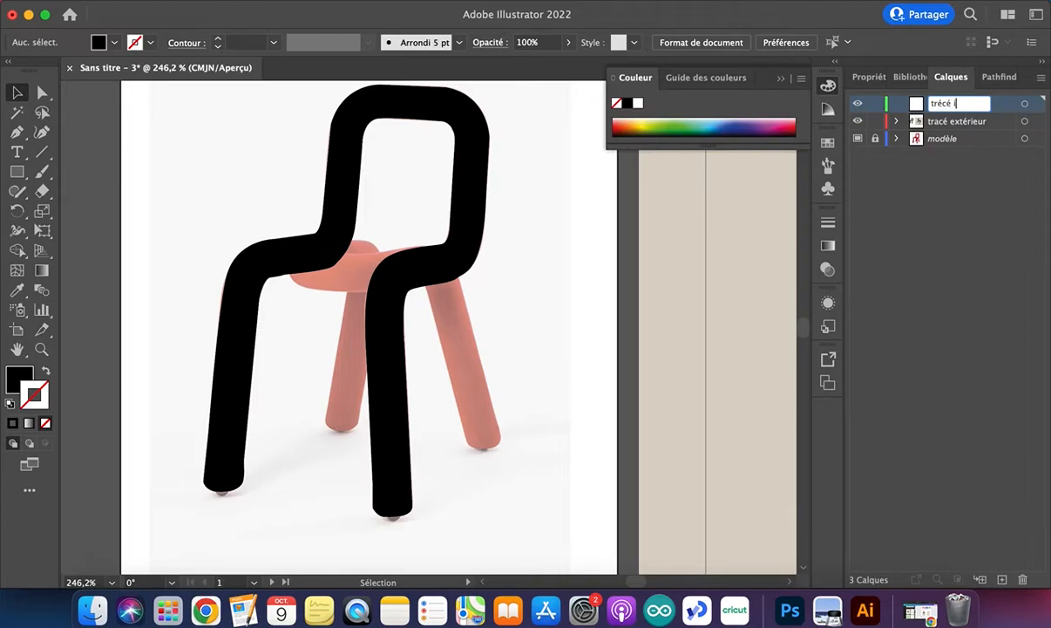
key("Return")
double_click(940, 106)
left_click(941, 104)
key("BackSpace")
type("a")
key("Return")
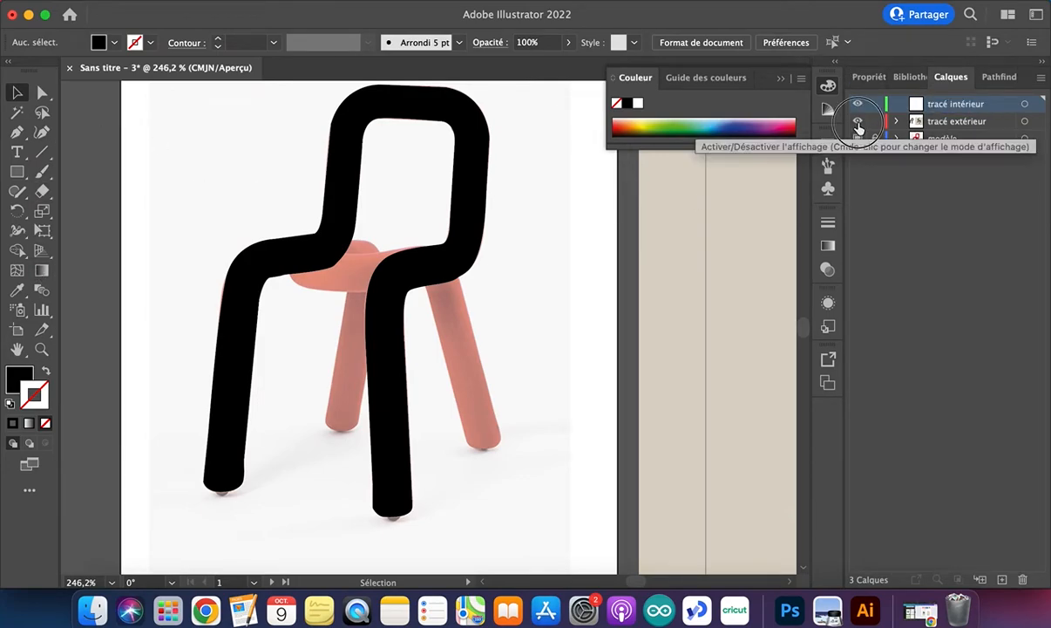
Lock and hide the "tracé extérieur" layer so the chair template is unobstructed
left_click(857, 123)
left_click(858, 122)
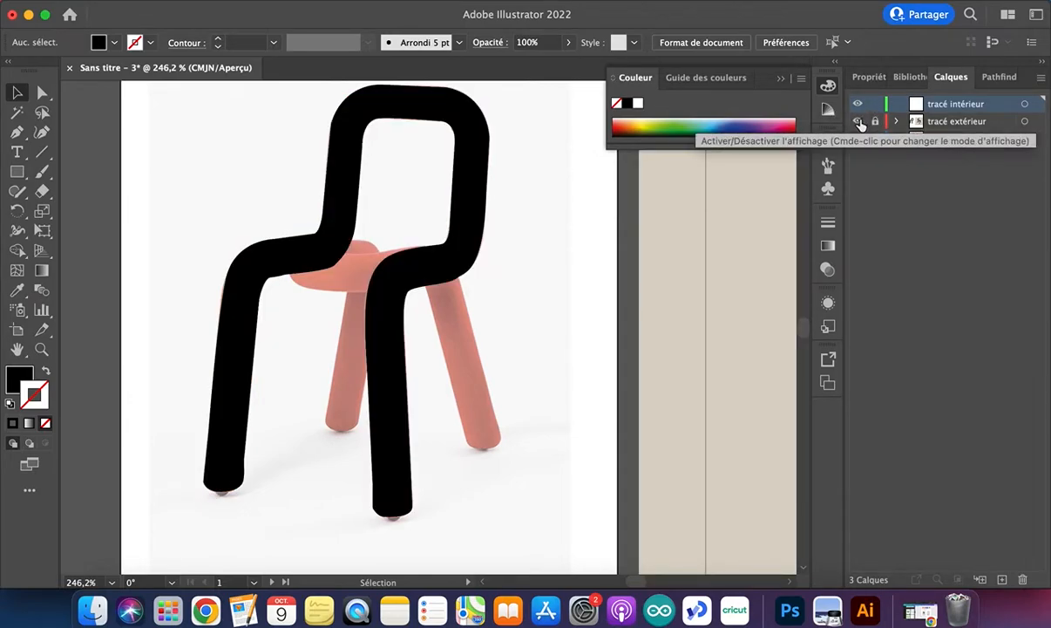
left_click(860, 123)
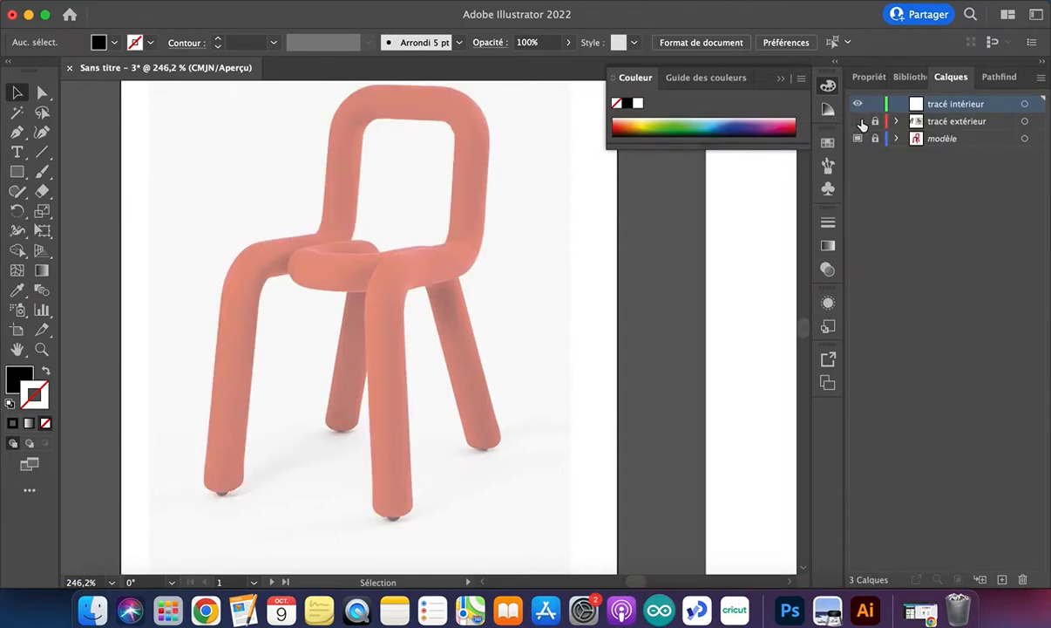
Start a Pen outline on "tracé intérieur" around the right rear leg's rounded foot and up its right edge
left_click(16, 131)
scroll(340, 345, "up", 2)
scroll(340, 344, "up", 2)
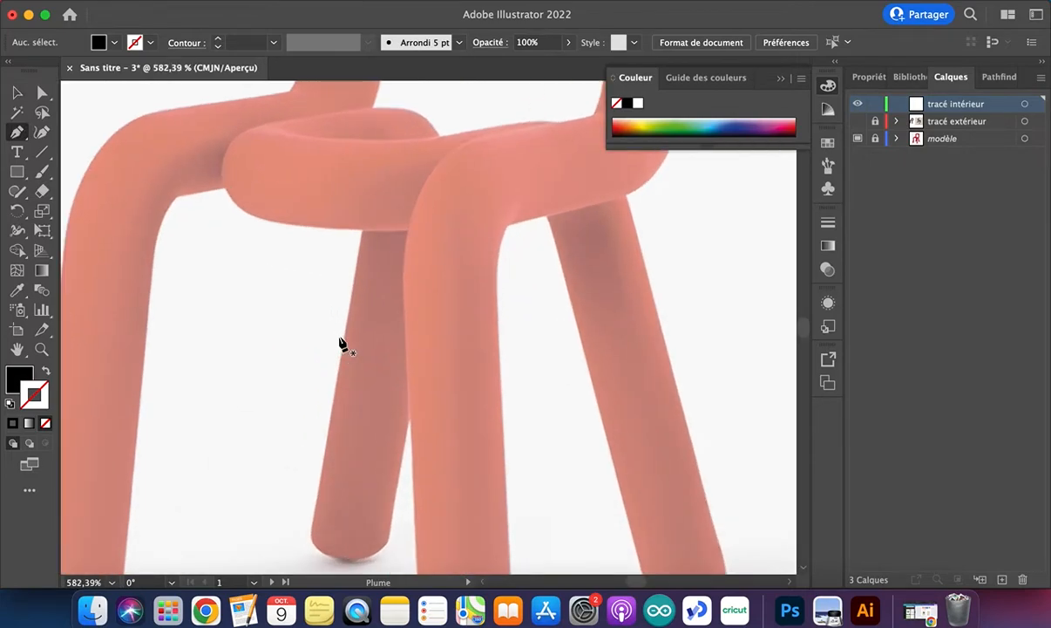
scroll(438, 399, "down", 2)
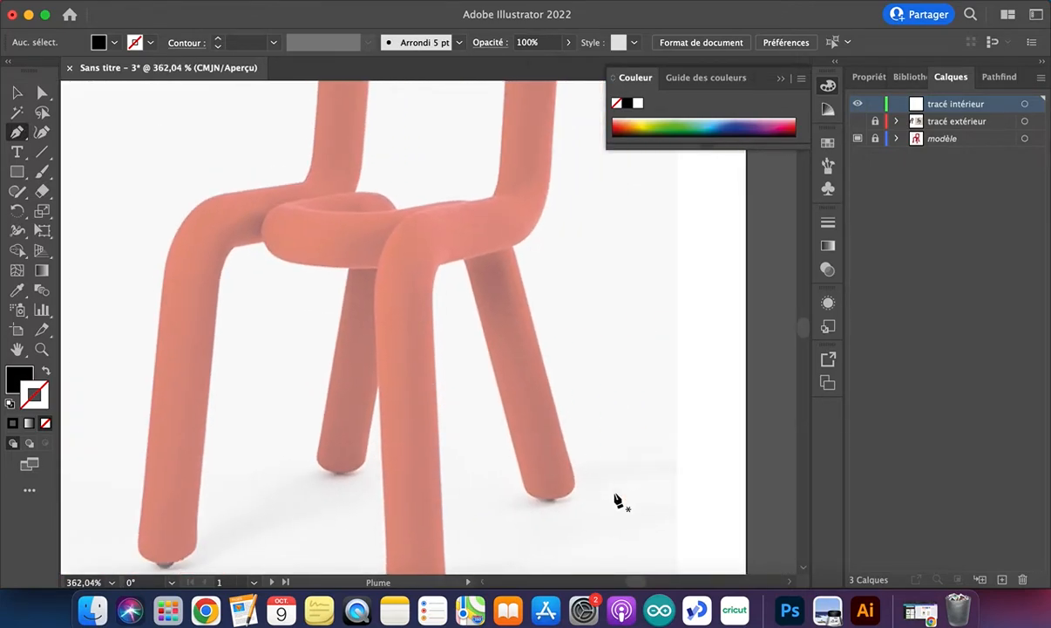
left_click(526, 493)
left_click_drag(562, 496, 565, 450)
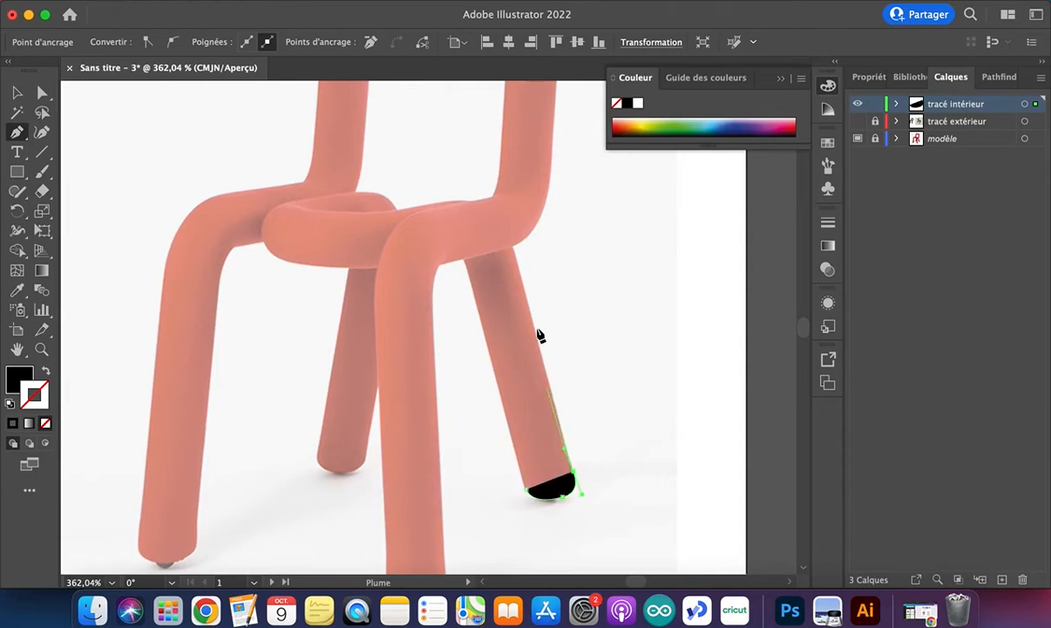
left_click(529, 306)
Continue the outline over the right seat bend, along the seat's upper edge and around the inner seat loop's left end
left_click_drag(503, 220, 492, 212)
left_click_drag(407, 207, 316, 225)
left_click(404, 209)
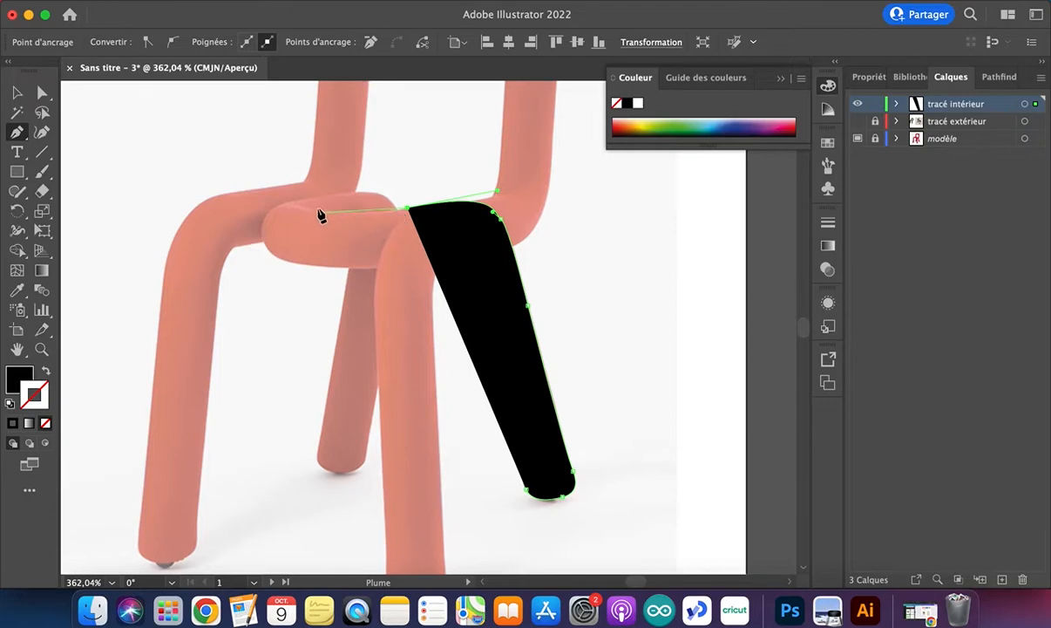
left_click(398, 210)
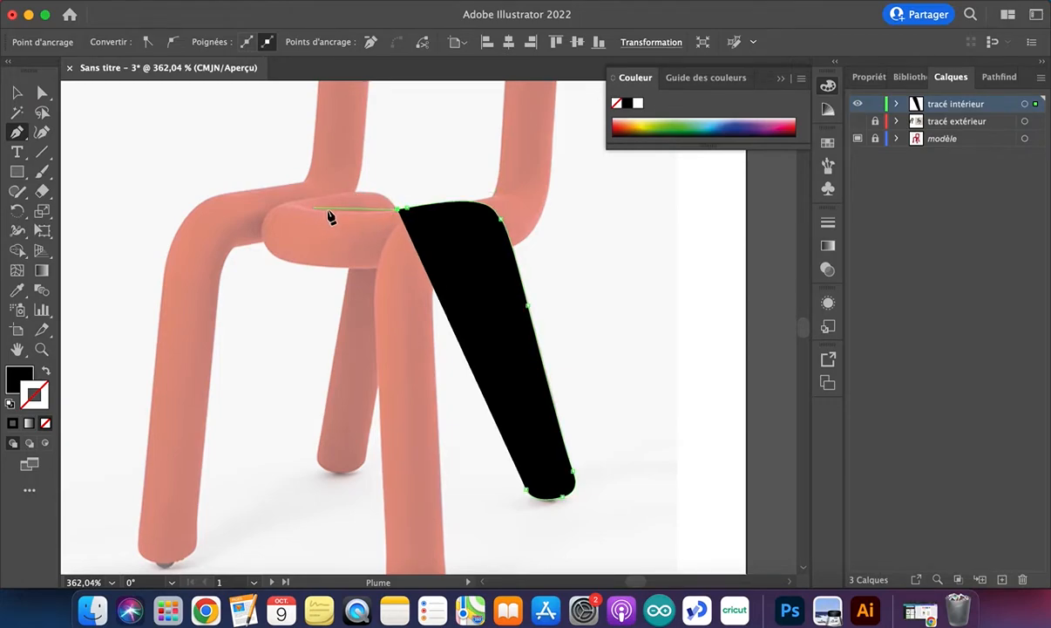
left_click_drag(374, 190, 382, 192)
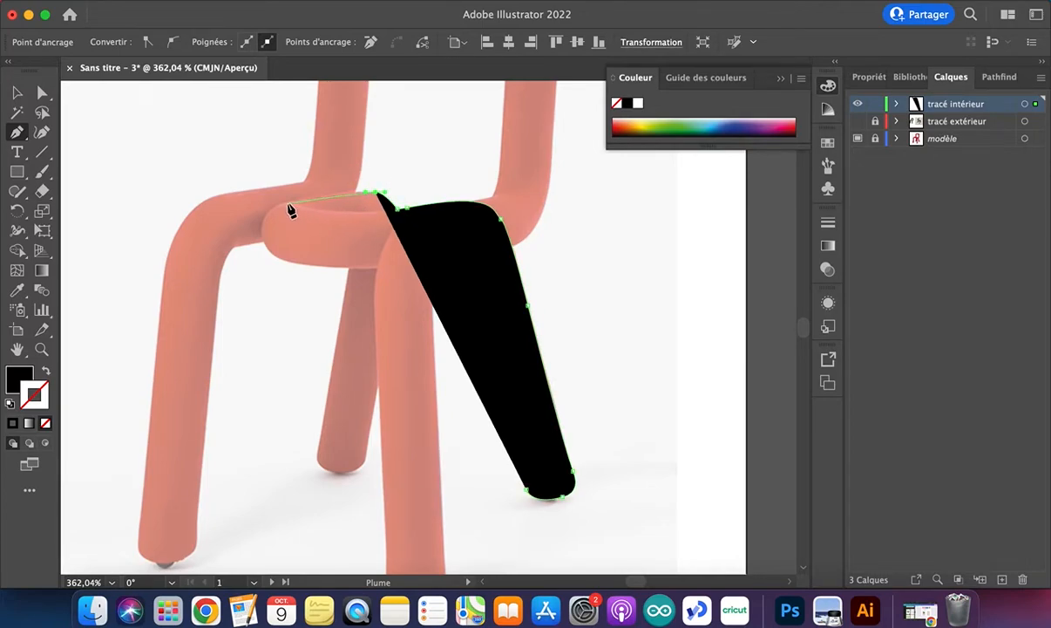
left_click_drag(290, 208, 277, 276)
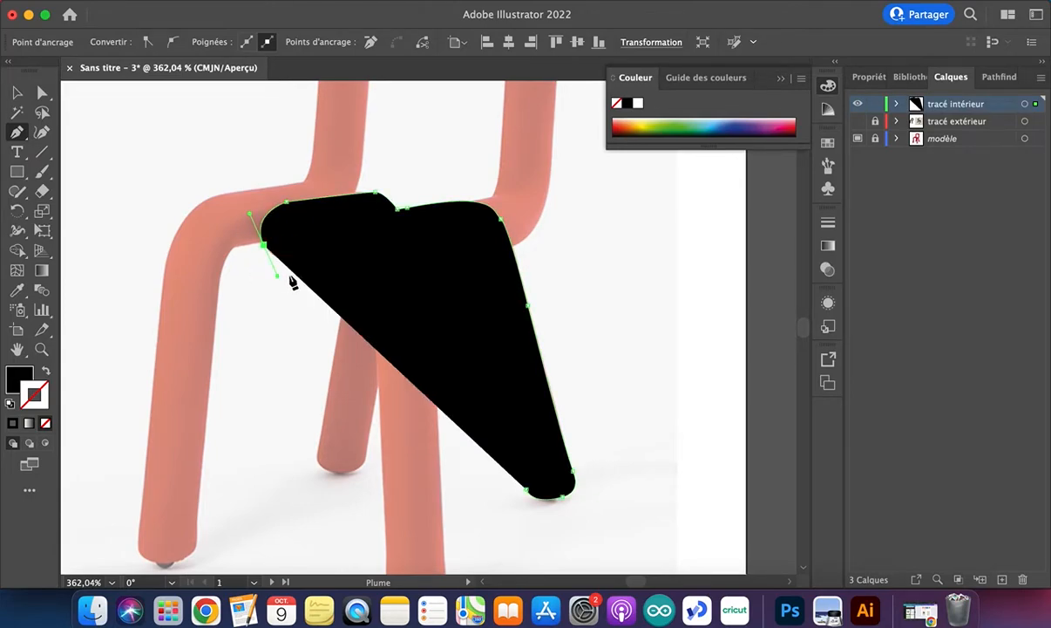
Remove the path's fill and stroke, then trace the seat loop's underside, the left rear leg's left edge and its rounded foot
left_click(44, 372)
left_click(46, 423)
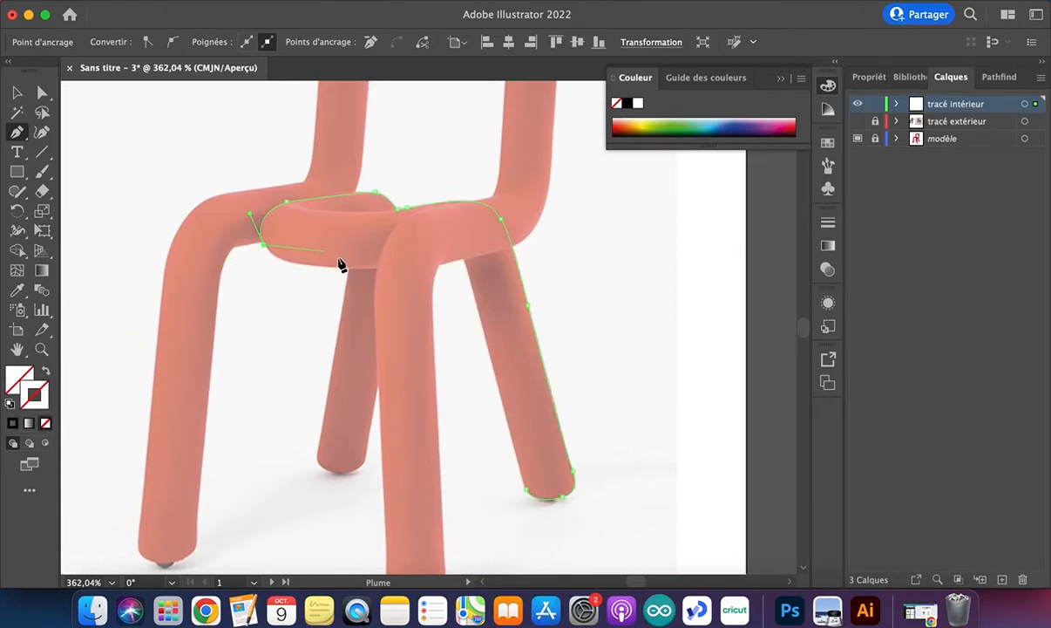
left_click_drag(342, 267, 418, 272)
left_click(350, 272)
left_click_drag(319, 447, 375, 449)
Trace up the left rear leg's right edge, along the seat tube's underside and down the right rear leg, closing the path at its foot
left_click(401, 265)
left_click(463, 257)
left_click(470, 276)
left_click(511, 436)
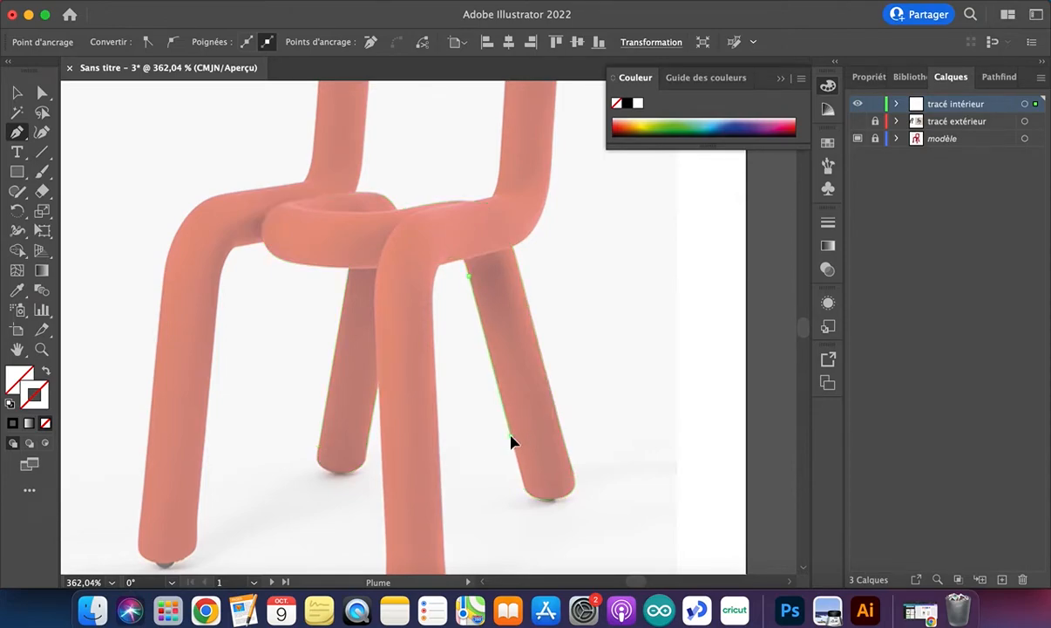
left_click(528, 495)
Fill the closed inner seat and rear-leg shape with solid yellow
left_click(16, 93)
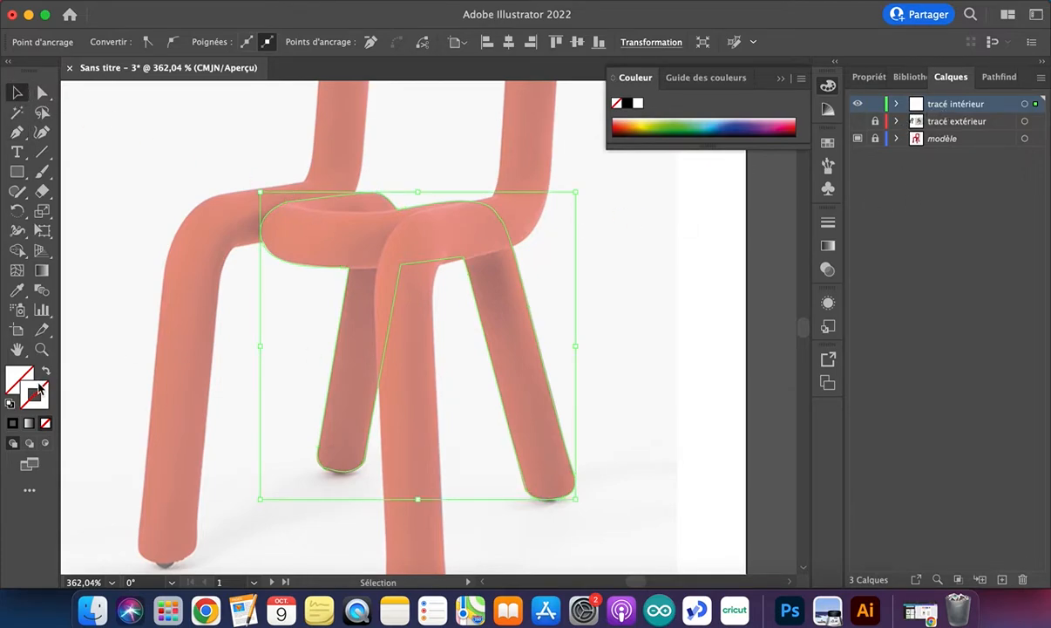
left_click(12, 423)
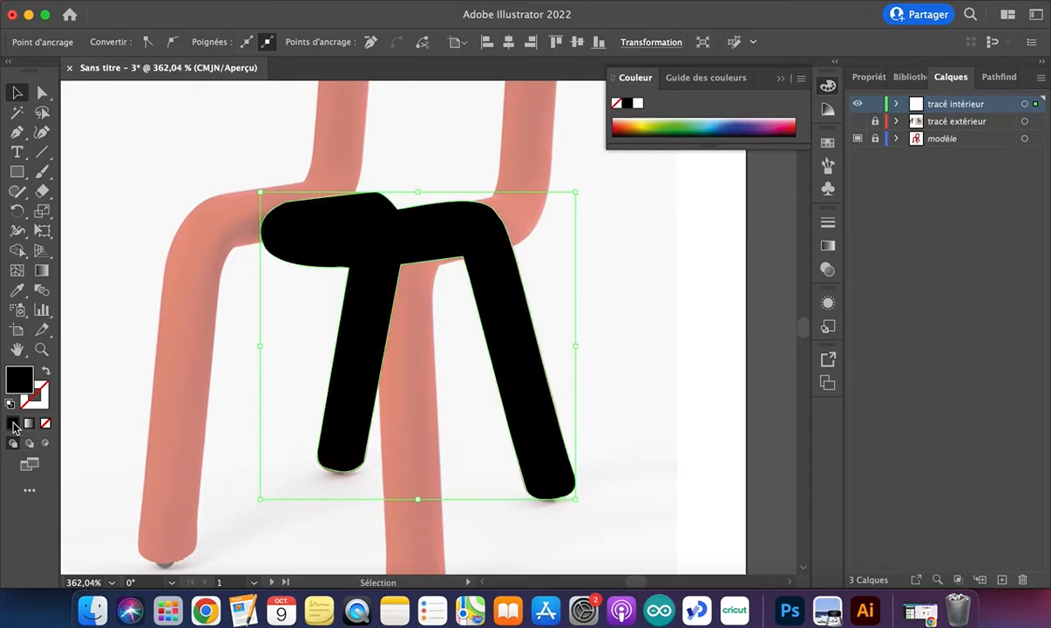
double_click(23, 374)
left_click(339, 172)
left_click(517, 161)
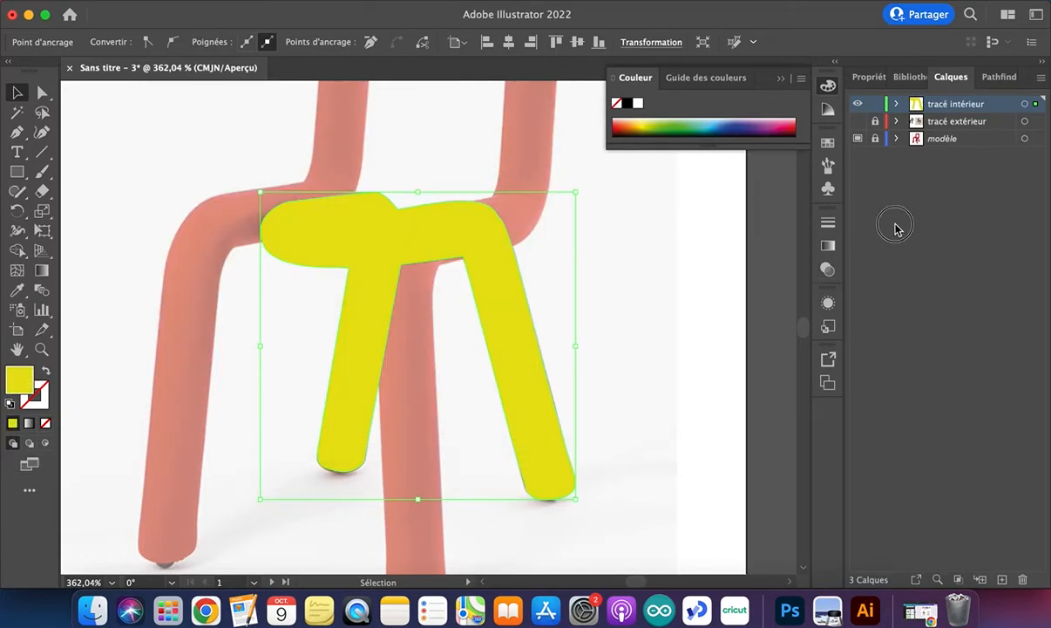
Show the tracé extérieur layer together with the yellow seat shape and clear the selection
left_click(858, 122)
left_click(670, 311)
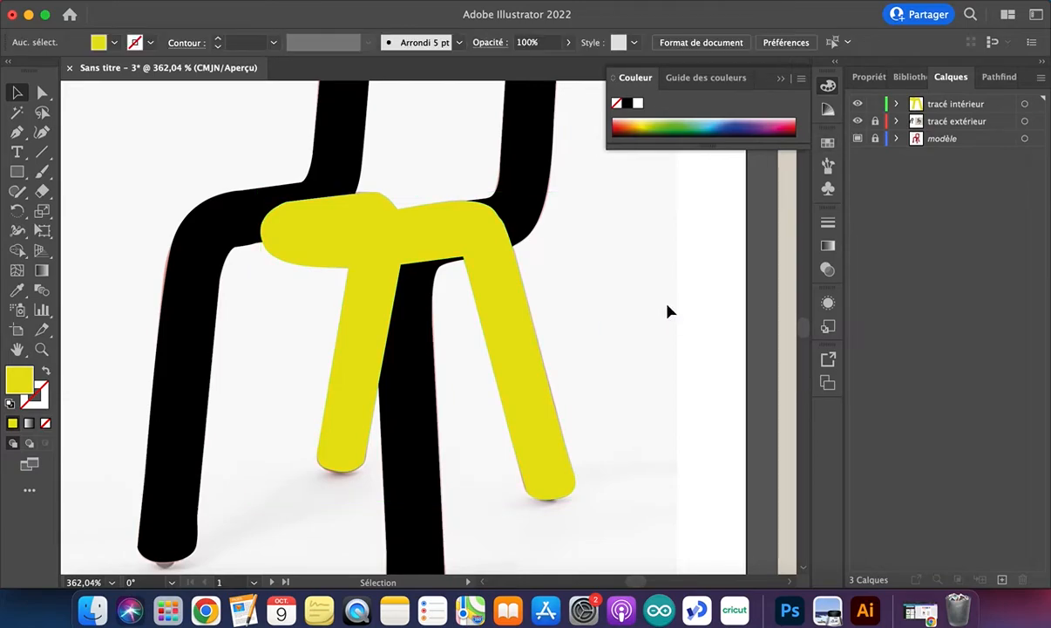
scroll(645, 364, "down", 3)
scroll(645, 364, "down", 3)
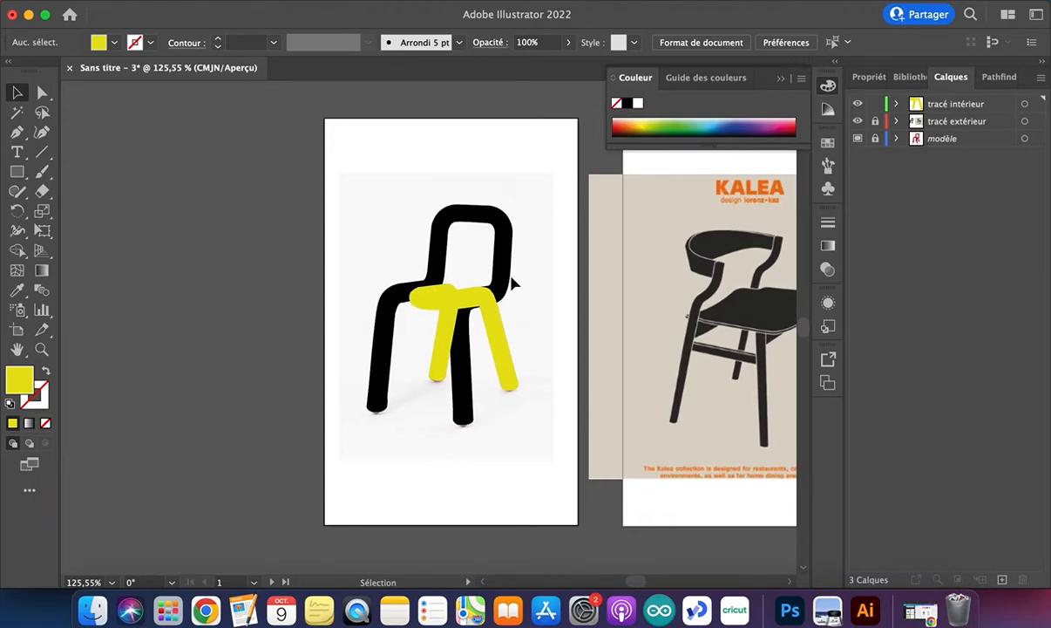
Recolour the yellow inner seat and rear-leg shape black by sampling the chair's black outer silhouette with the Eyedropper
double_click(19, 377)
left_click_drag(225, 329, 214, 364)
left_click(540, 161)
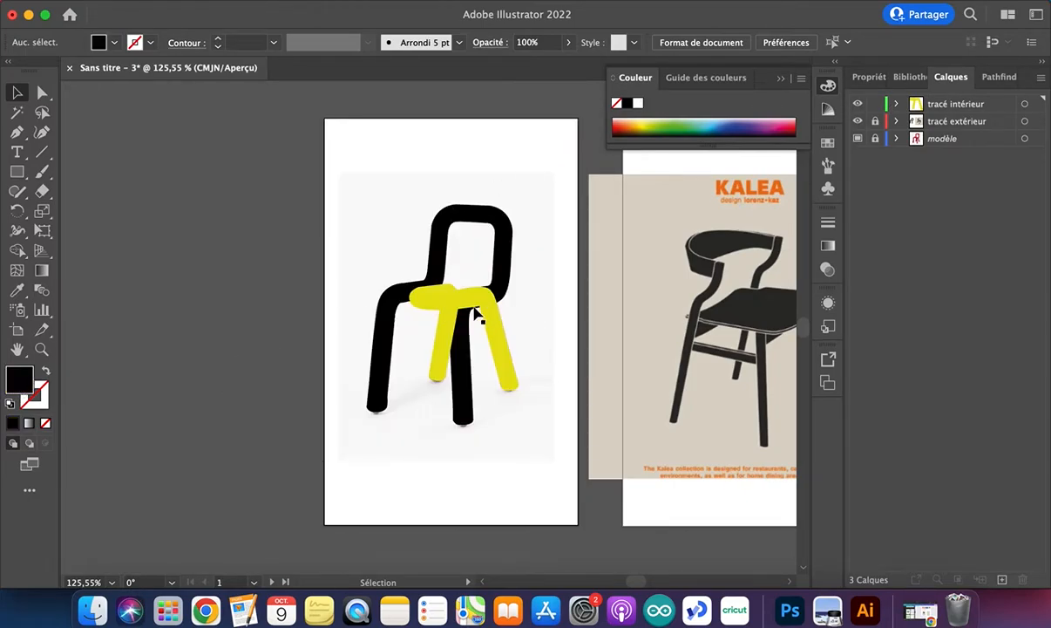
left_click(476, 315)
left_click(17, 290)
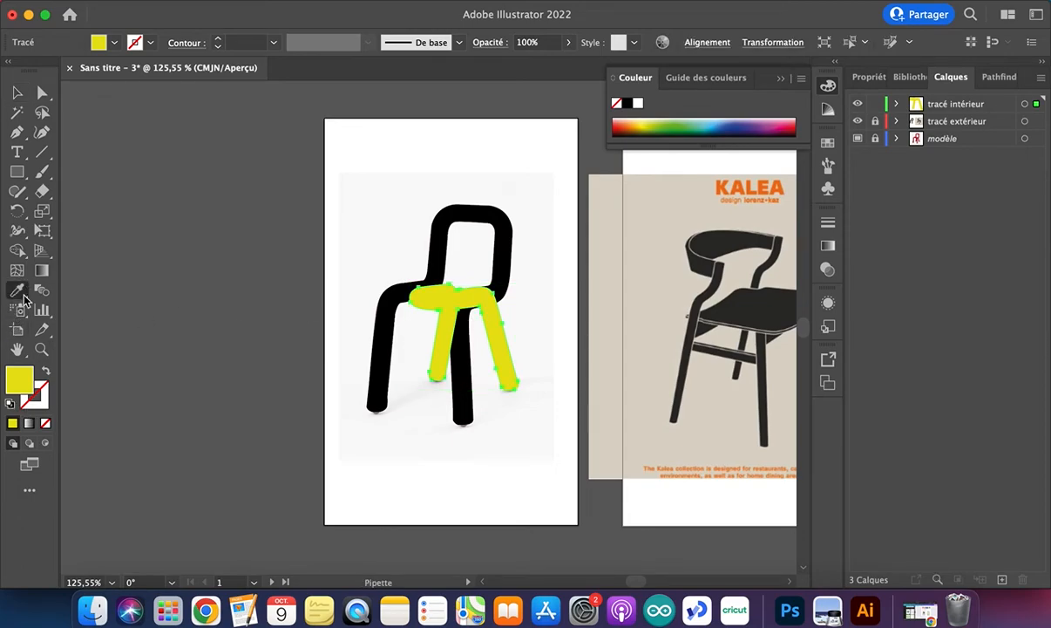
left_click(445, 218)
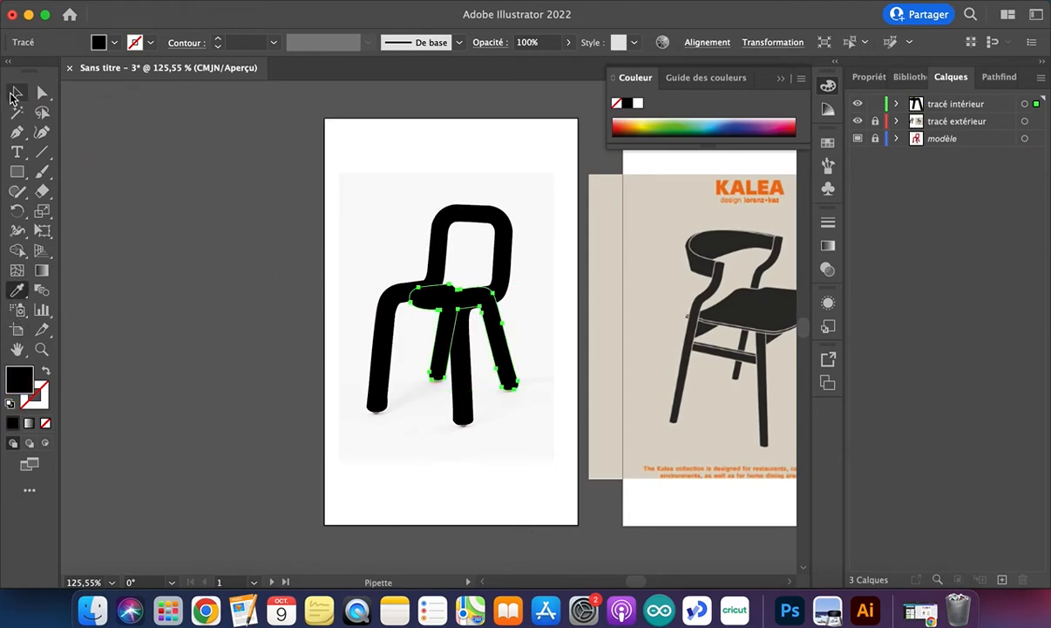
left_click(16, 93)
left_click(214, 311)
scroll(244, 373, "down", 3)
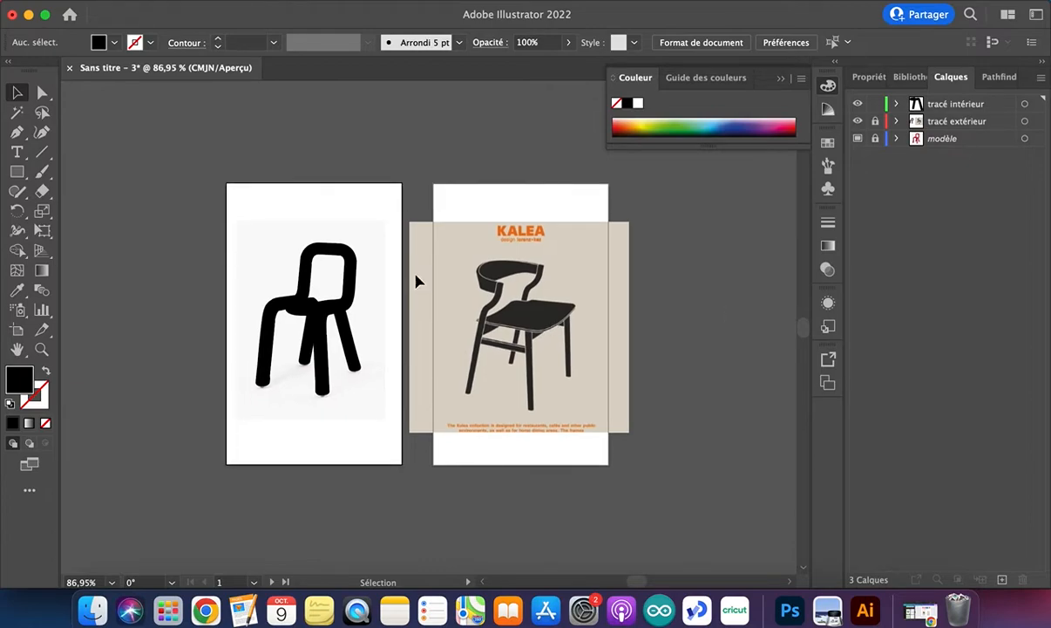
Hide the tracé extérieur and tracé intérieur layers, keeping both locked, and add a layer named "tracé blanc" above them
left_click(858, 121)
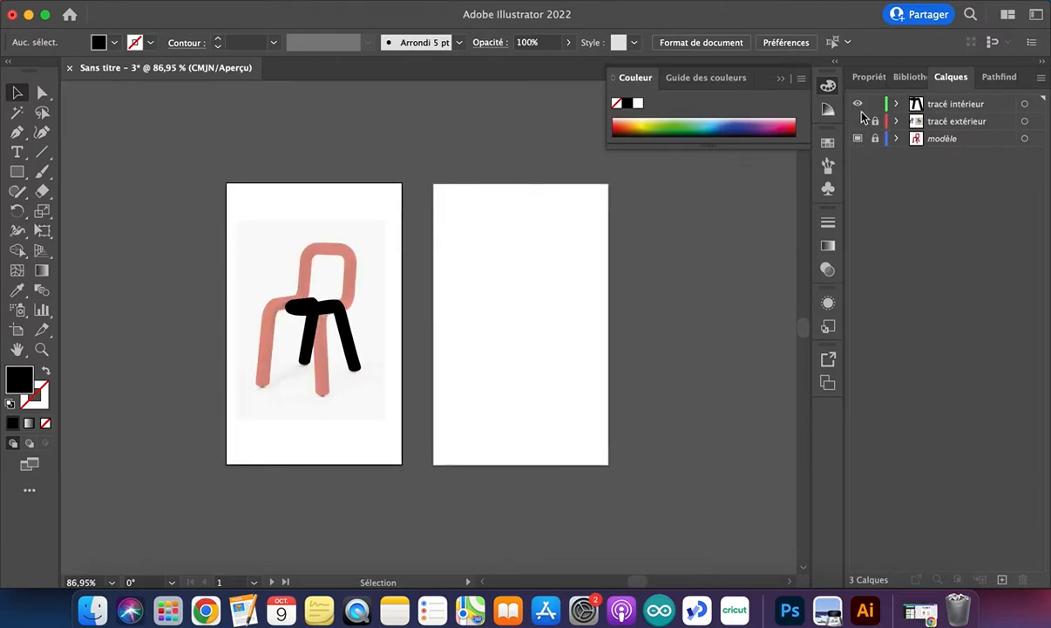
left_click(858, 103)
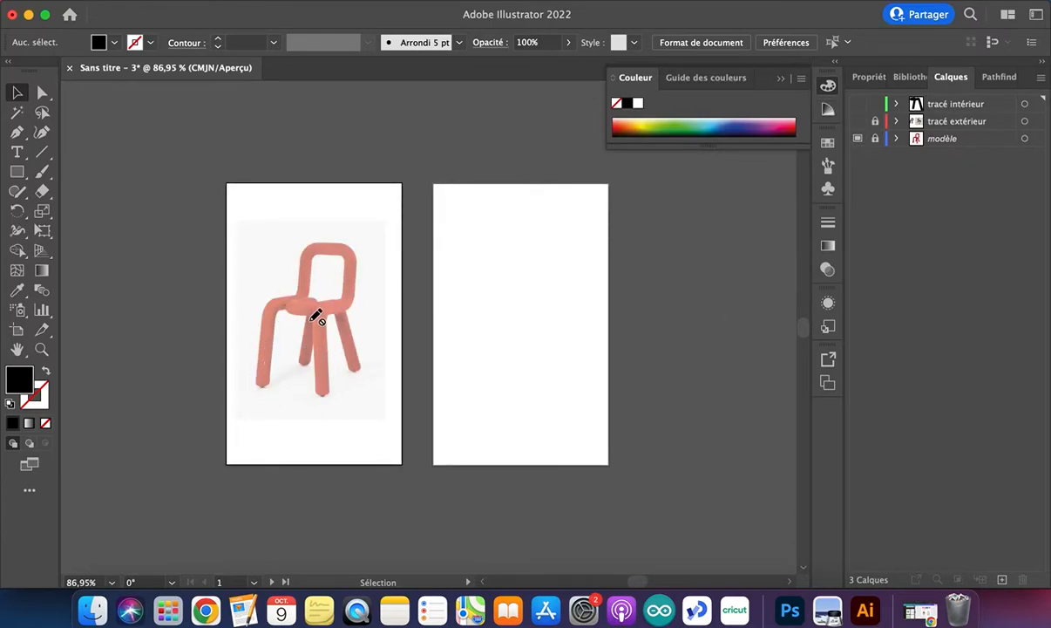
scroll(317, 310, "up", 10)
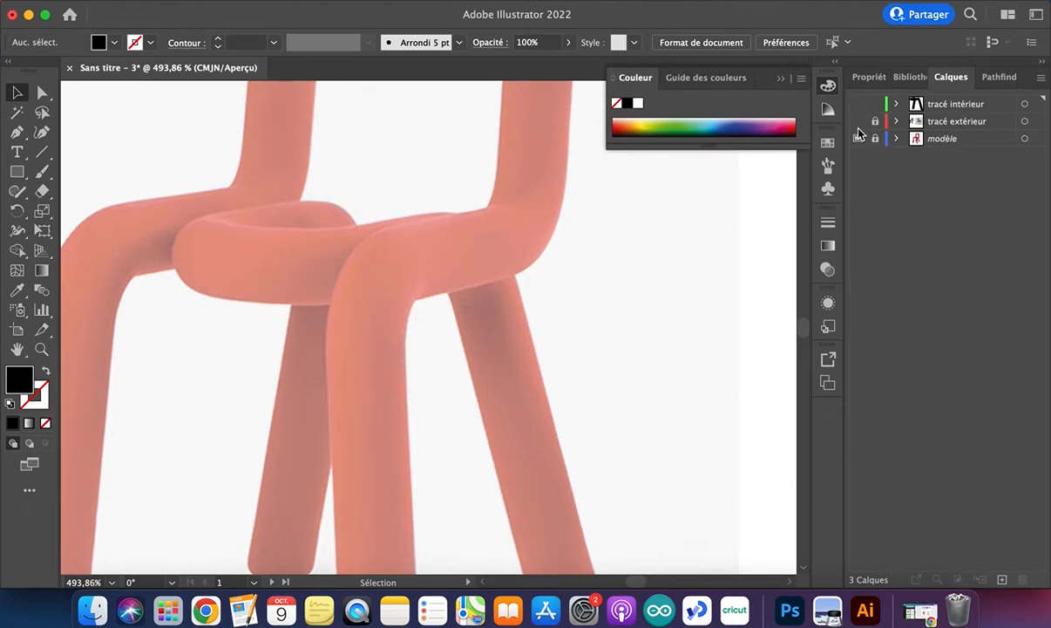
left_click(874, 103)
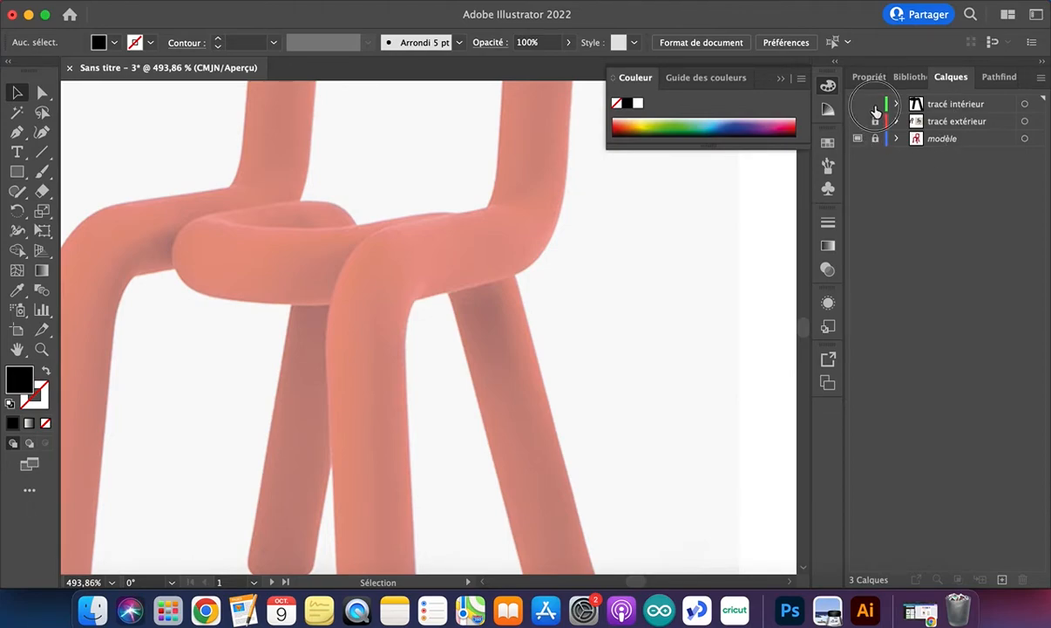
left_click(1002, 580)
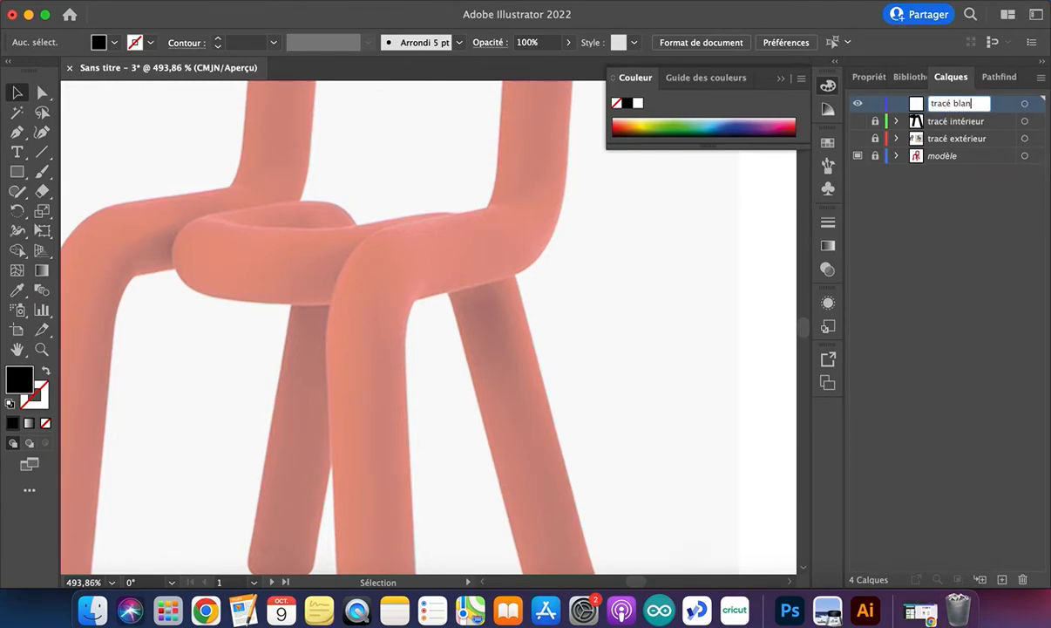
key("Return")
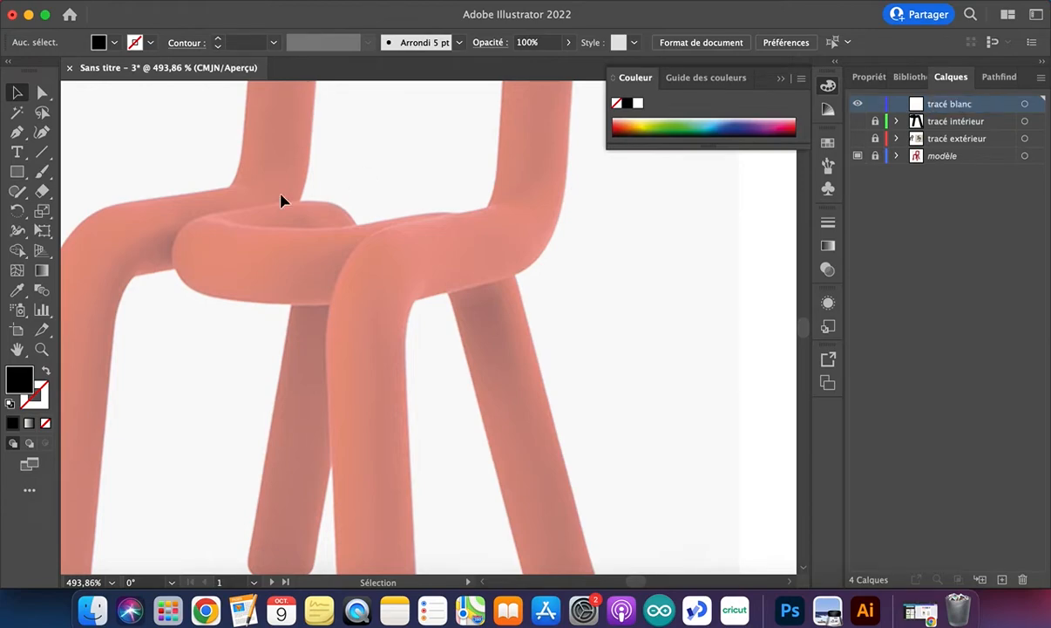
Trace an open Pen curve from the front right leg's upper left edge around the bend to the seat tube's upper edge
left_click(17, 132)
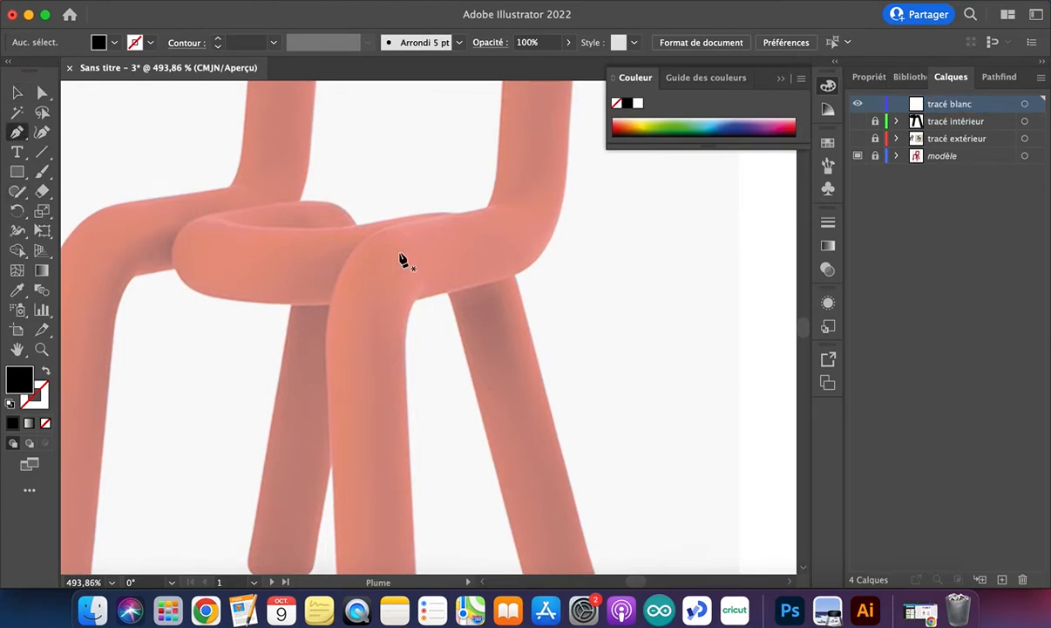
scroll(401, 259, "up", 3)
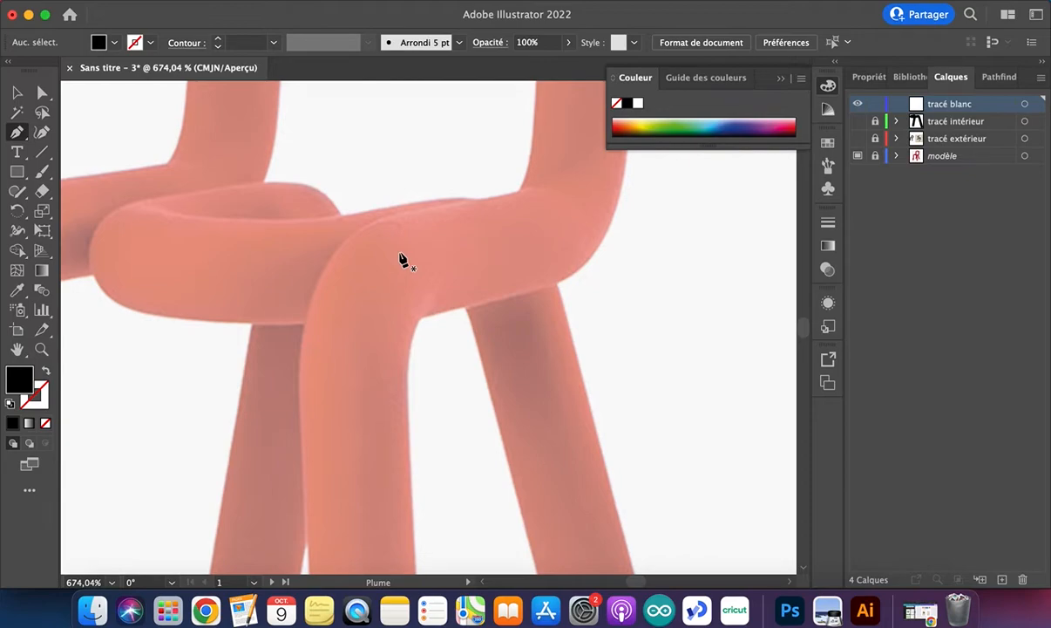
left_click(306, 327)
scroll(352, 247, "up", 4)
left_click_drag(383, 214, 469, 187)
scroll(516, 200, "right", 3)
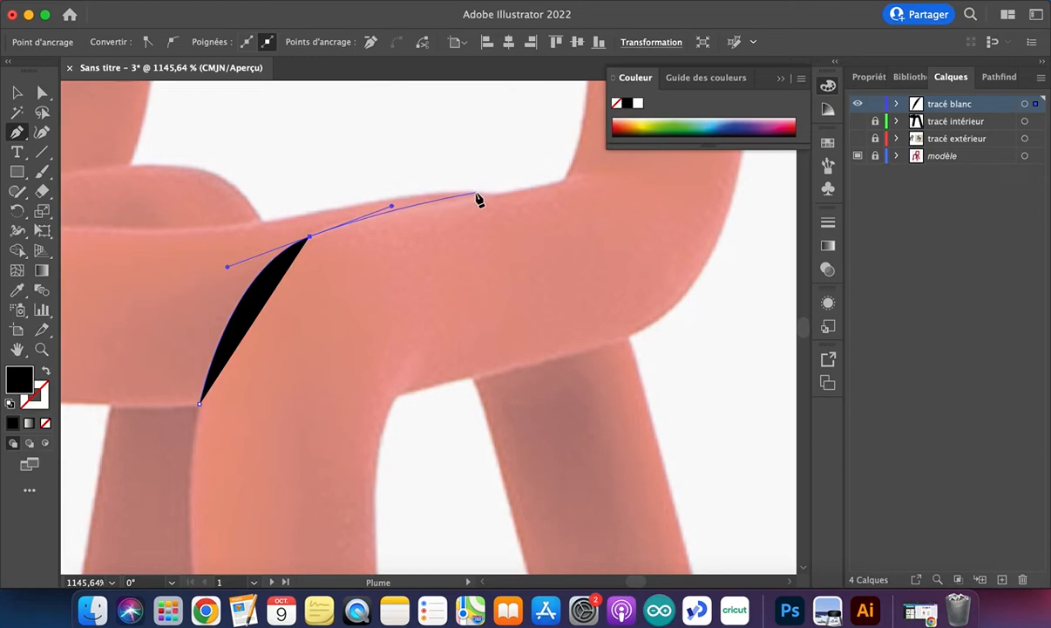
left_click(483, 197)
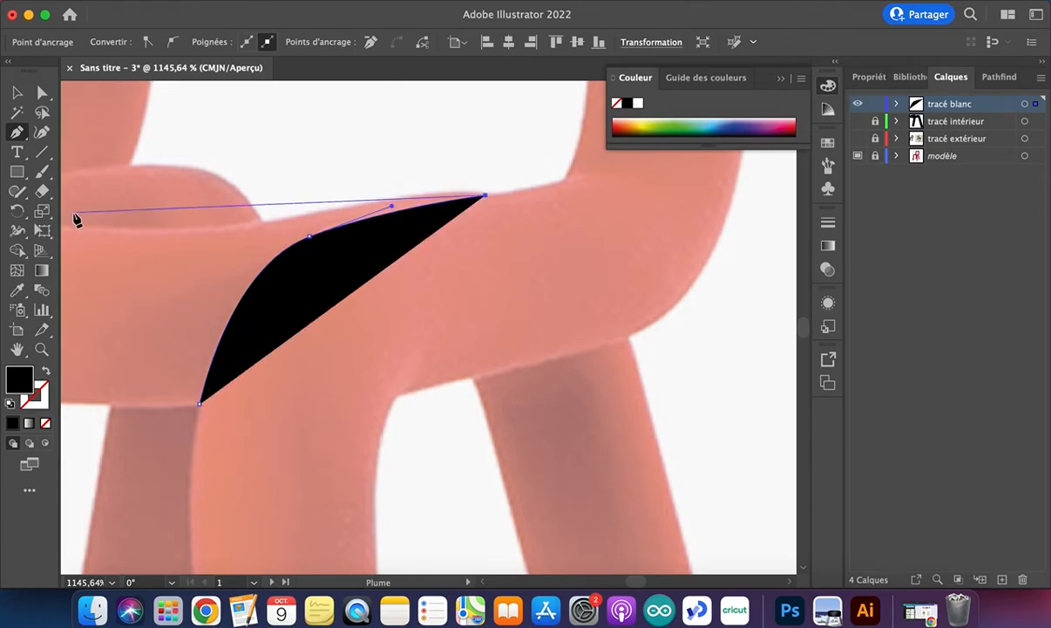
Swap the curve's fill and stroke and set its stroke colour to white
left_click(44, 374)
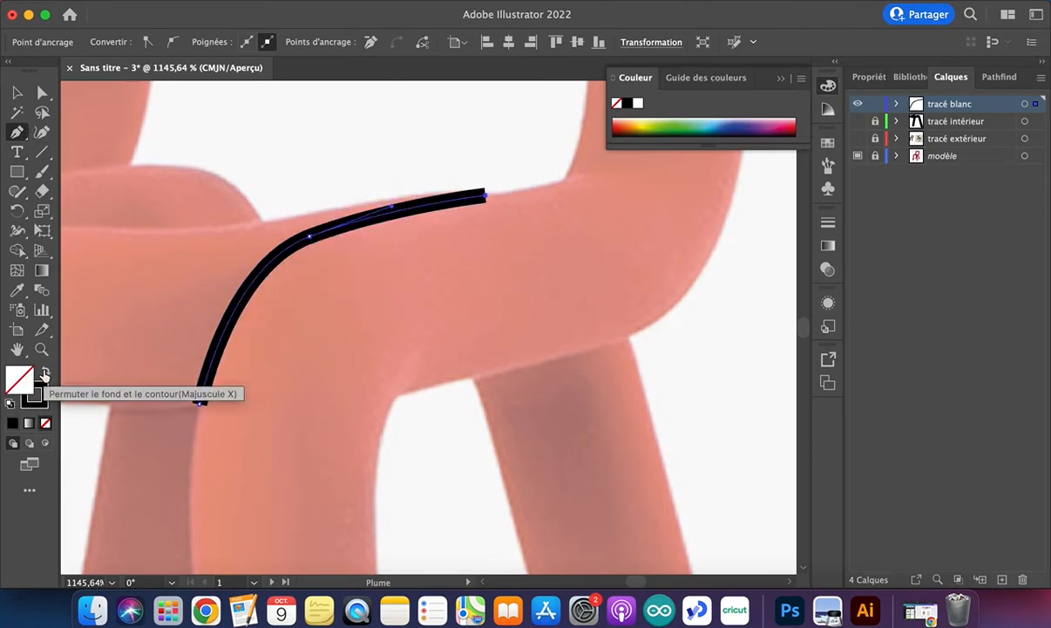
double_click(41, 392)
left_click(211, 223)
left_click_drag(211, 223, 140, 146)
left_click(526, 162)
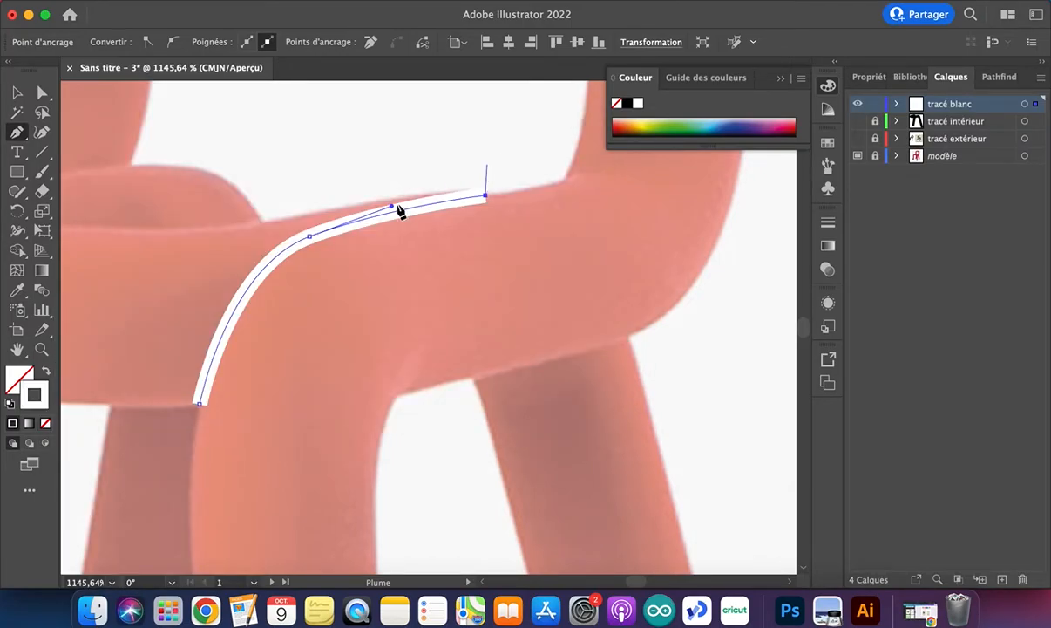
Set the white curve's stroke weight to 0.5 pt after comparing it with 0.25 pt, and deselect the curve
left_click(14, 93)
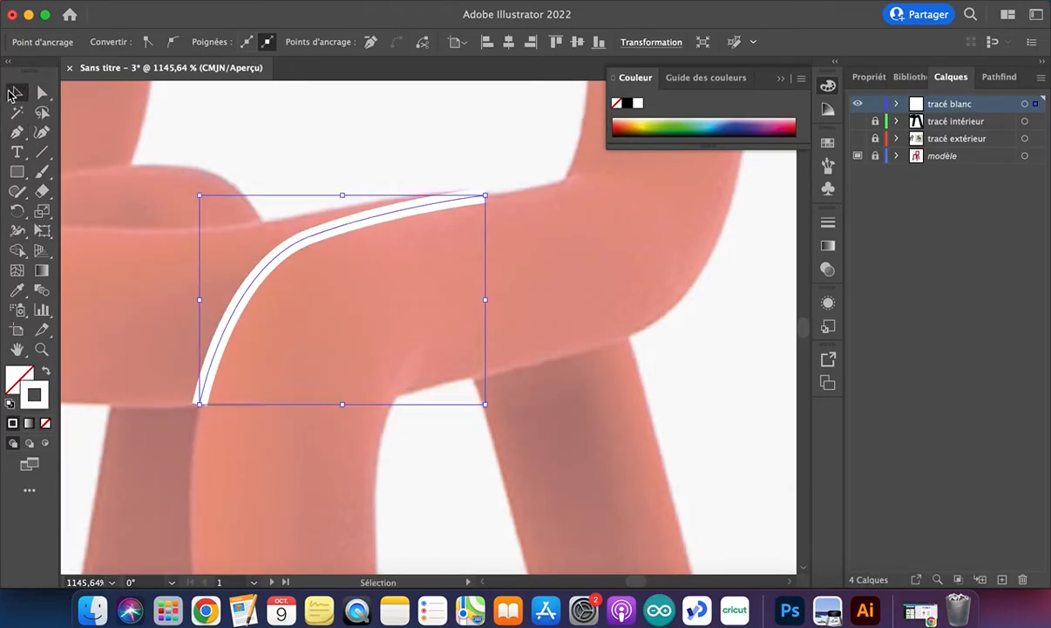
left_click(869, 77)
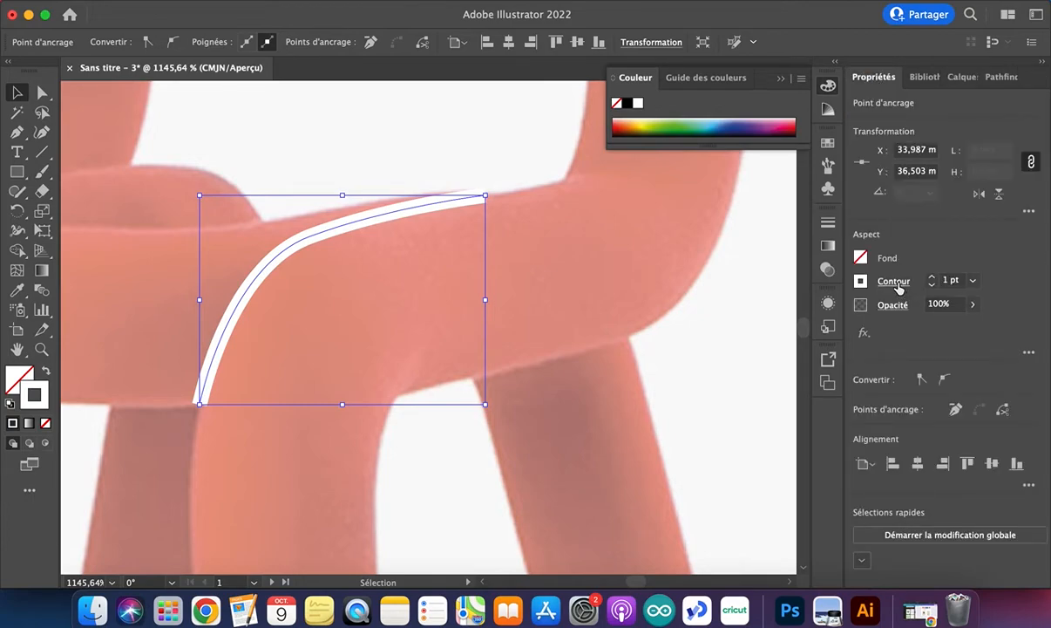
left_click(972, 280)
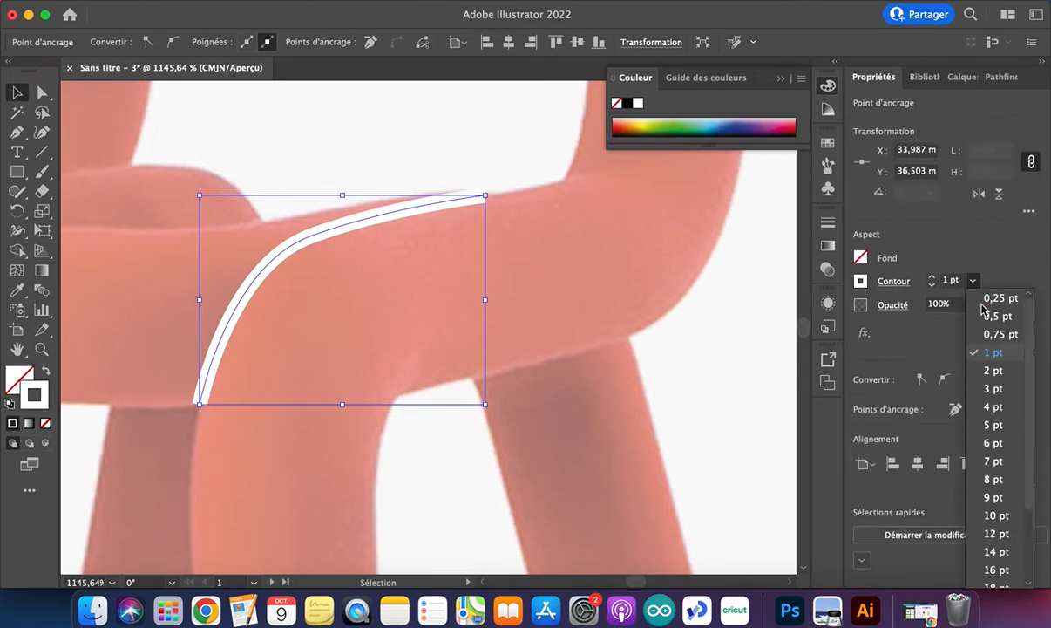
left_click(989, 319)
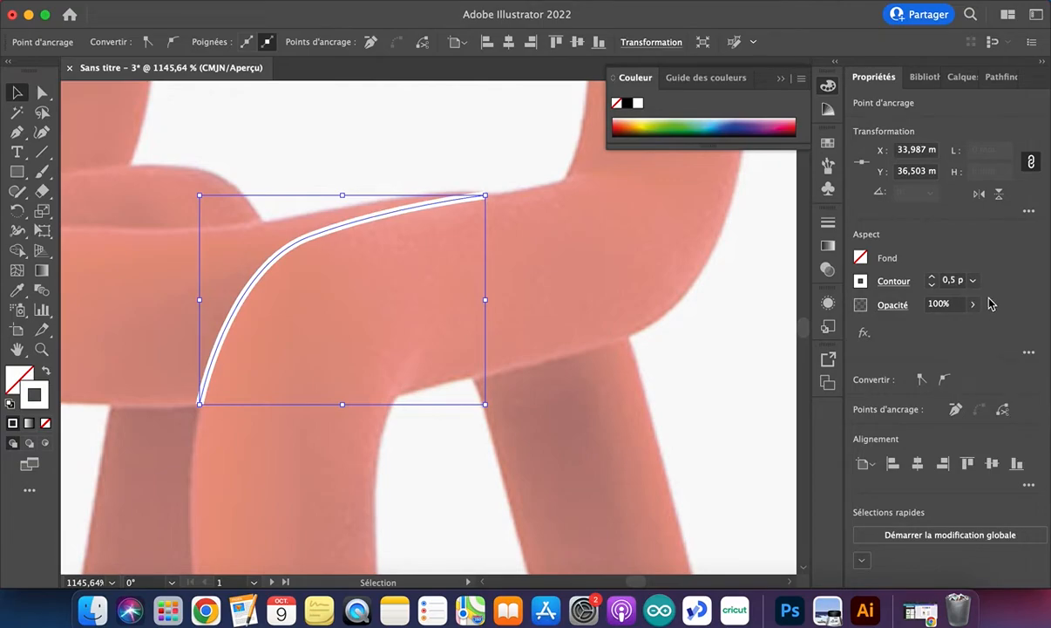
left_click(972, 280)
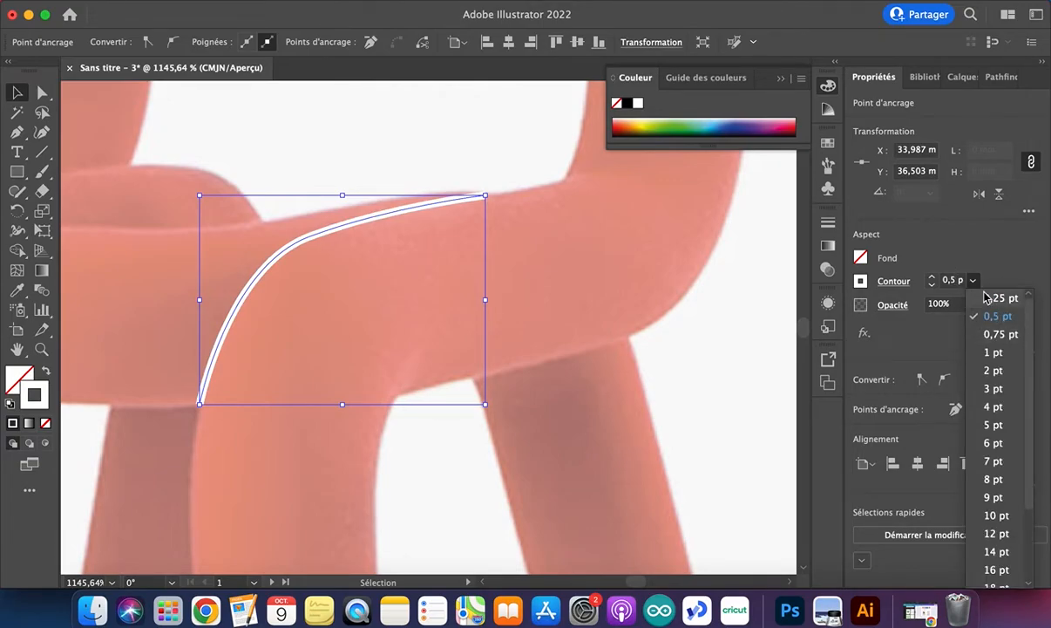
left_click(994, 298)
left_click(975, 284)
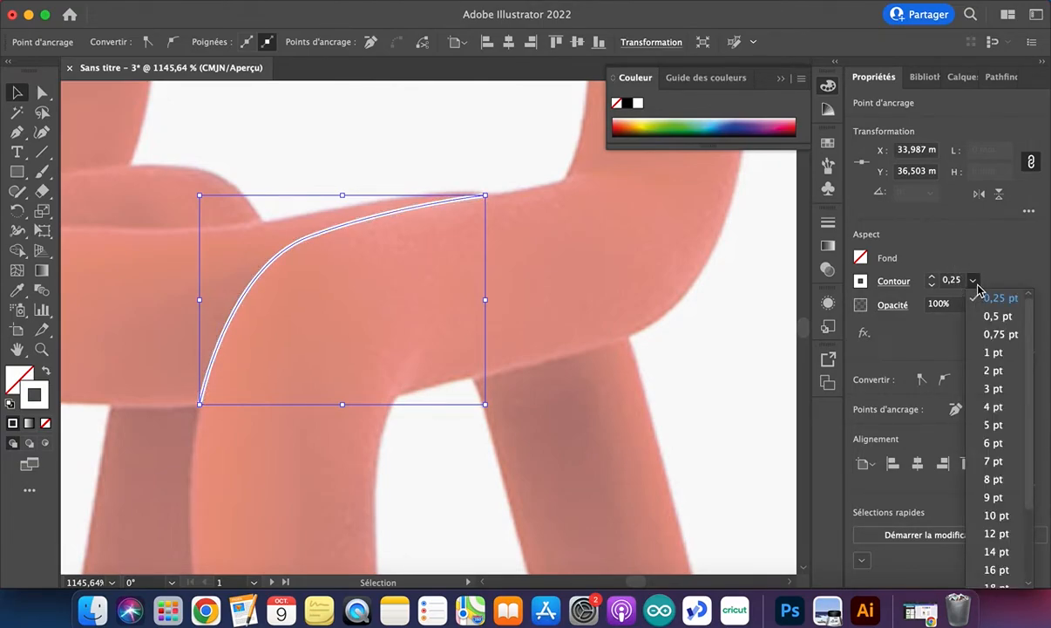
left_click(931, 277)
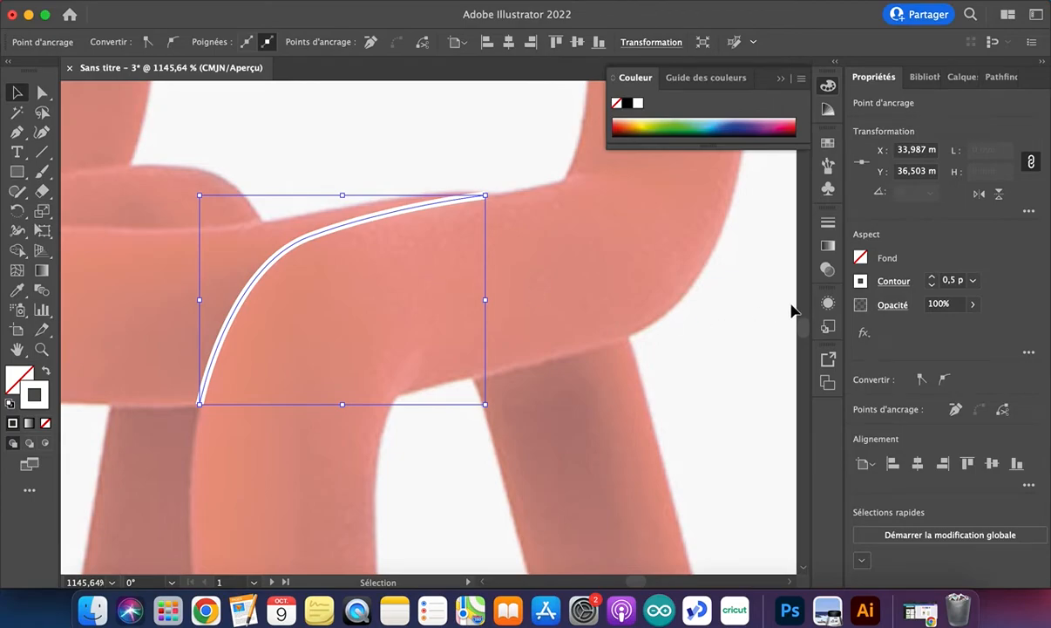
left_click(390, 268)
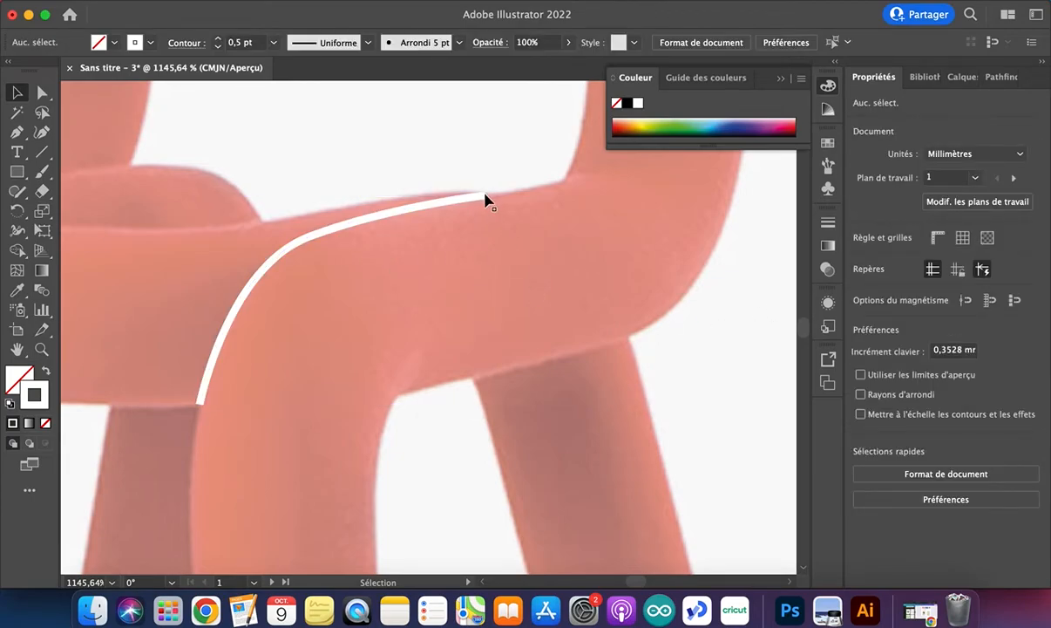
Give the white curve's stroke rounded ends and rounded corner joins
left_click(222, 348)
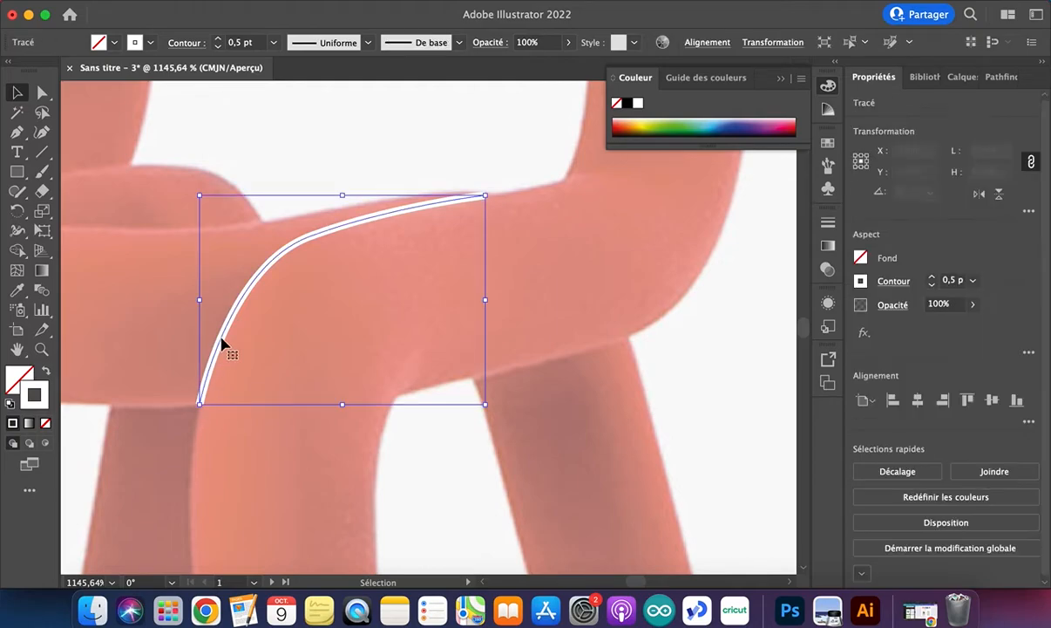
left_click(901, 284)
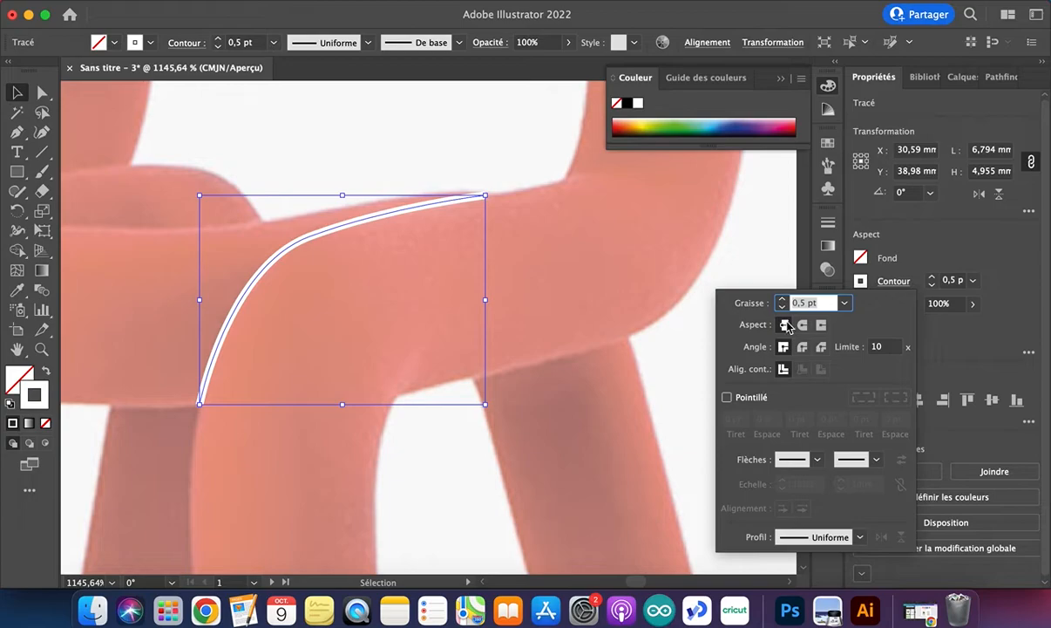
left_click(820, 326)
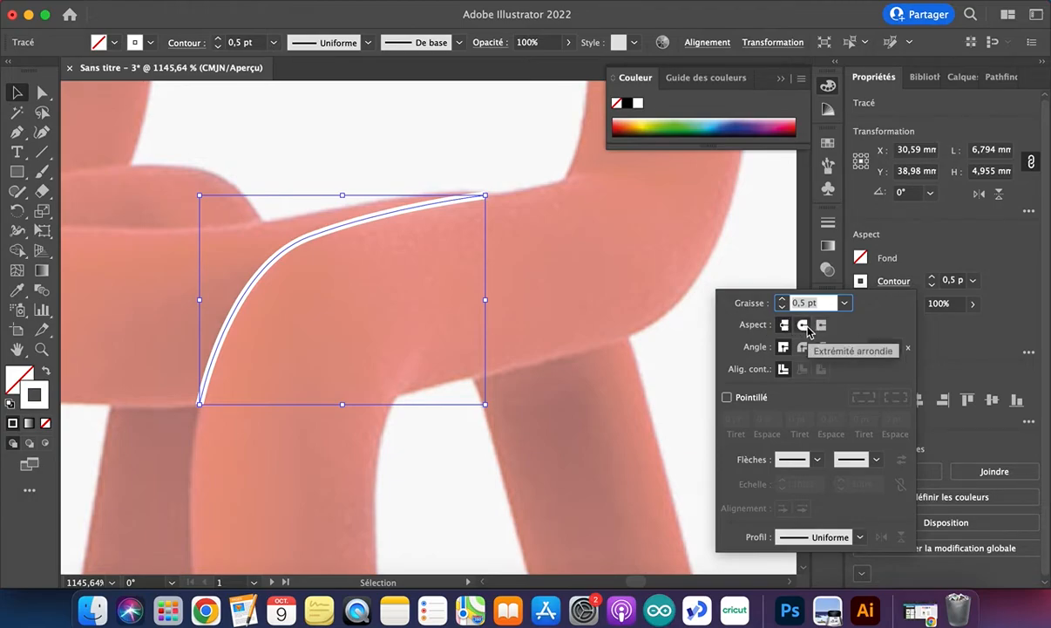
left_click(803, 326)
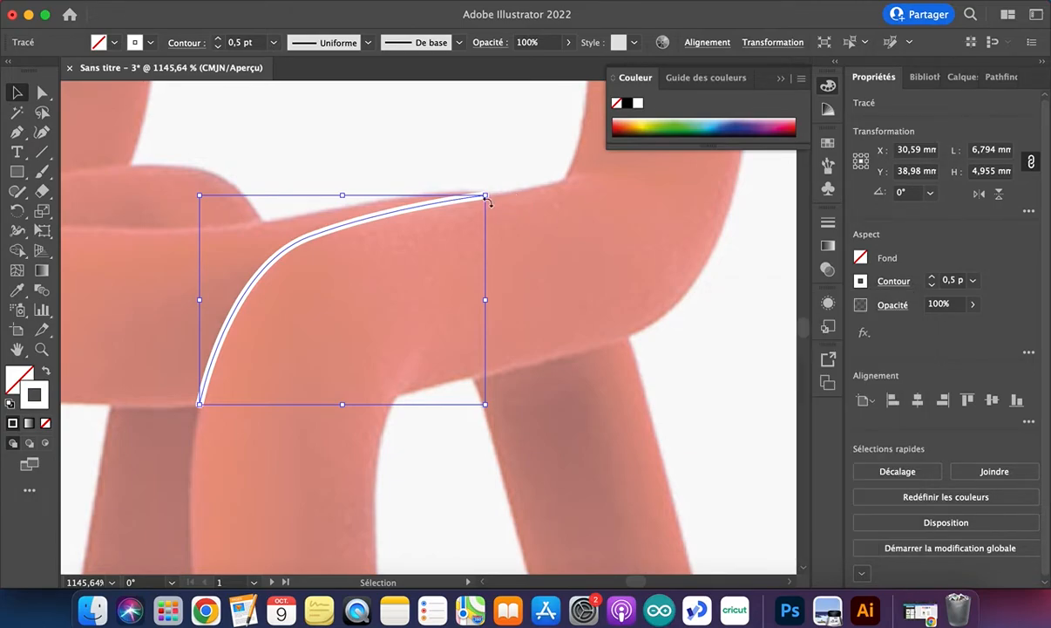
left_click(509, 218)
left_click(485, 201)
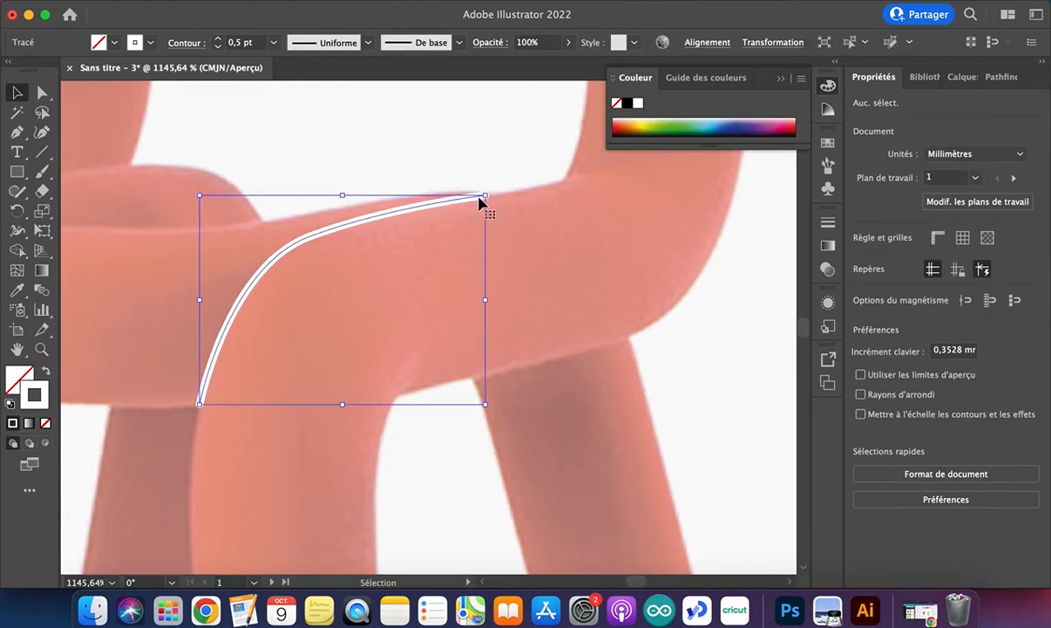
left_click(891, 284)
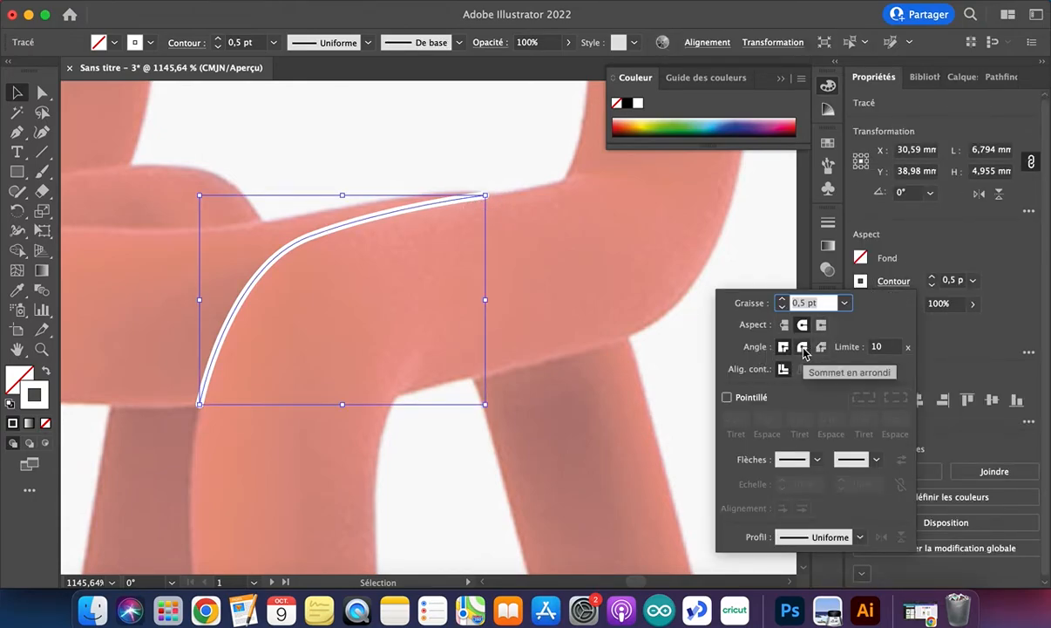
left_click(802, 348)
left_click(784, 350)
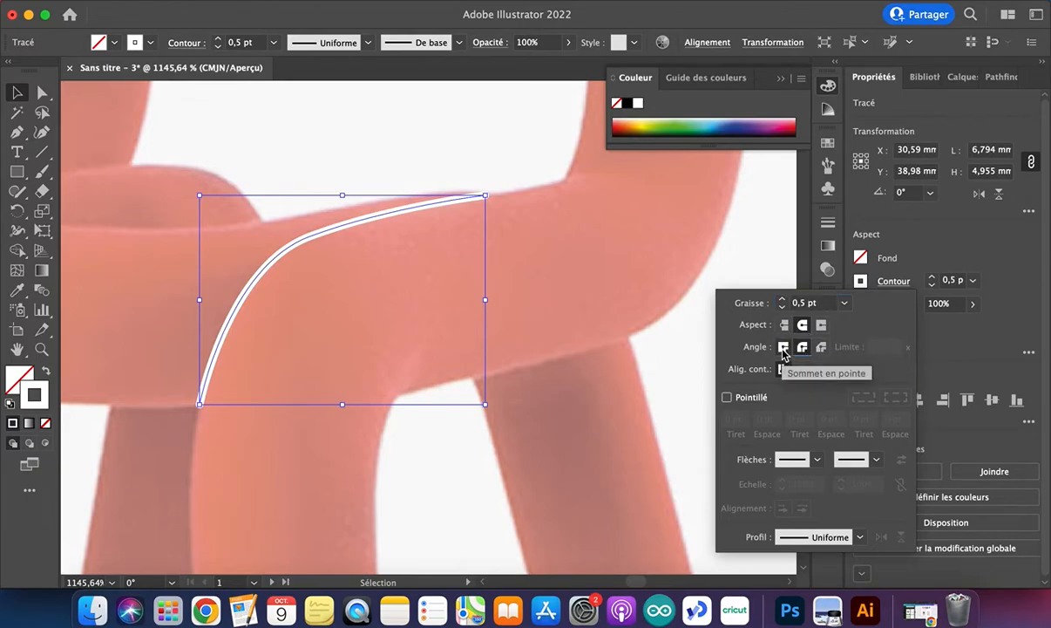
Try a dashed stroke on the white curve with 1 pt dashes and 1 pt gaps, and switch the dashes off again
left_click(727, 397)
left_click(727, 397)
left_click(727, 397)
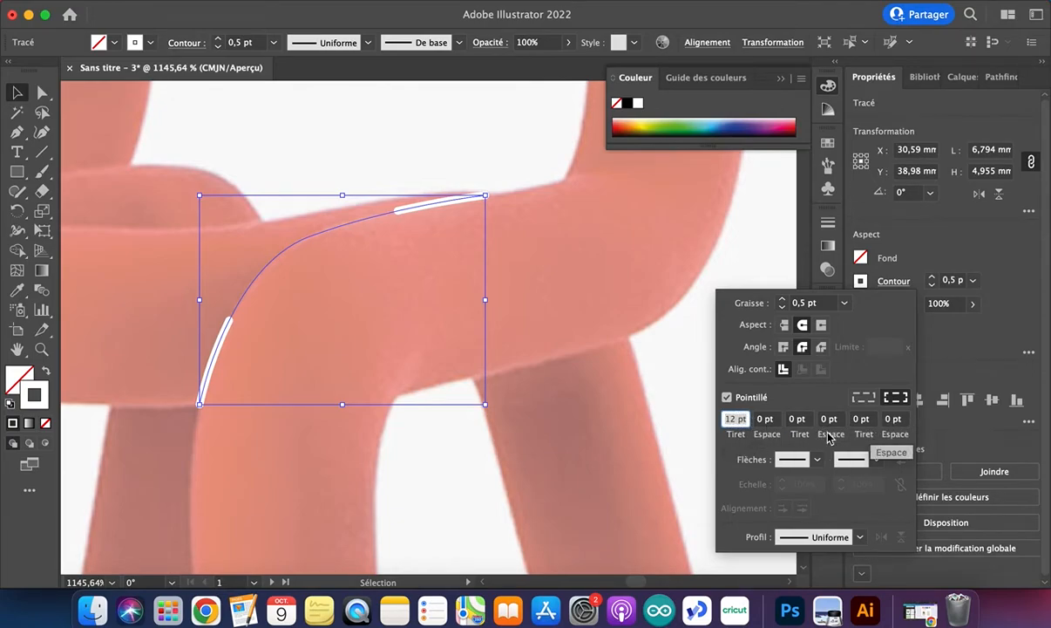
type("1")
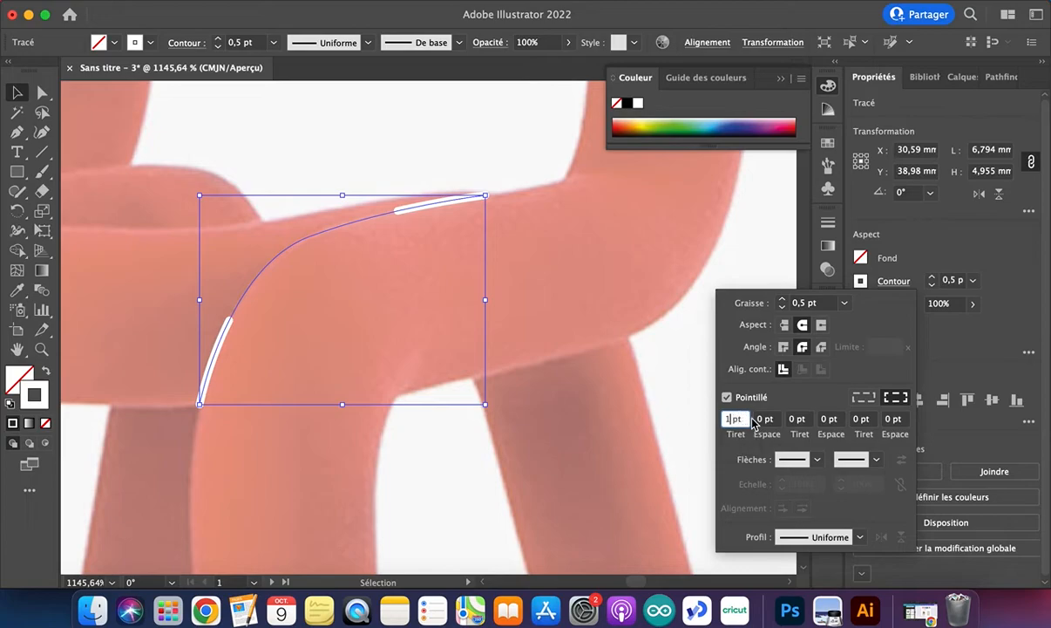
left_click(762, 421)
type("1")
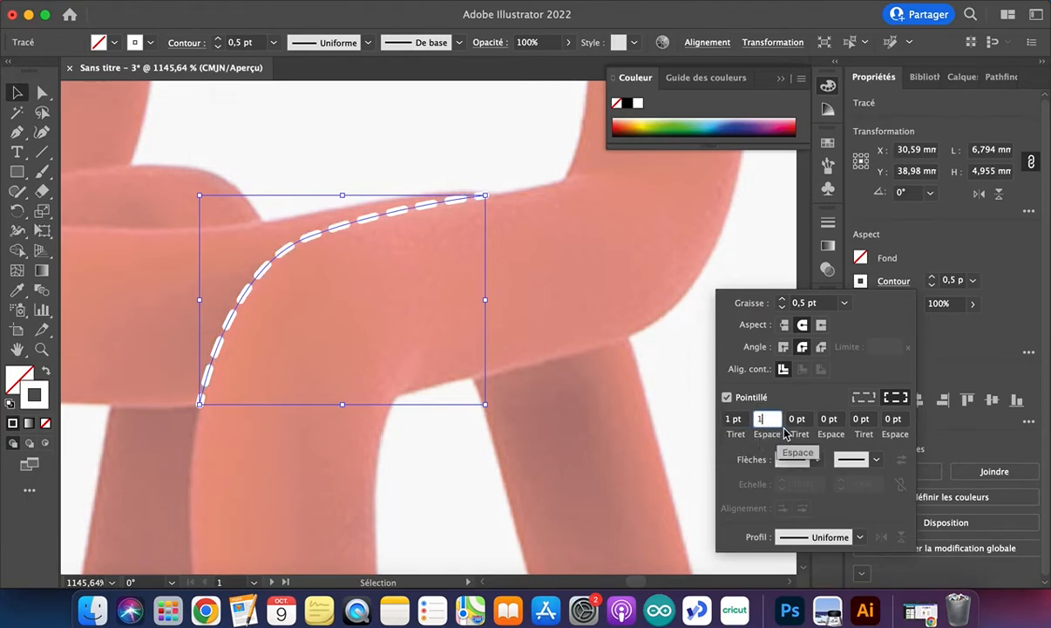
left_click(793, 421)
type("1")
left_click(827, 419)
type("1")
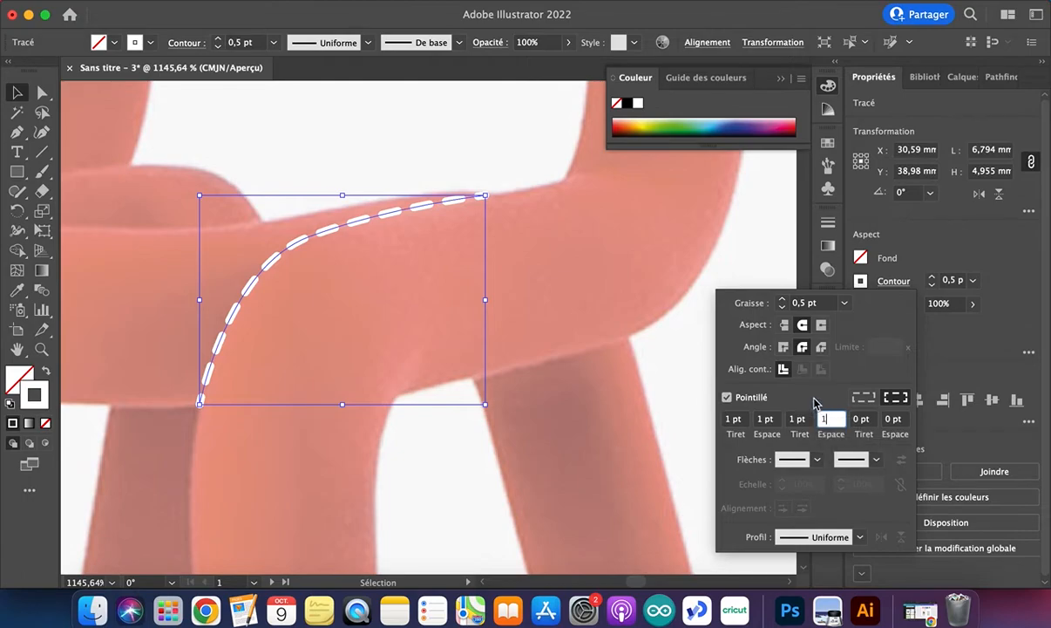
left_click(728, 397)
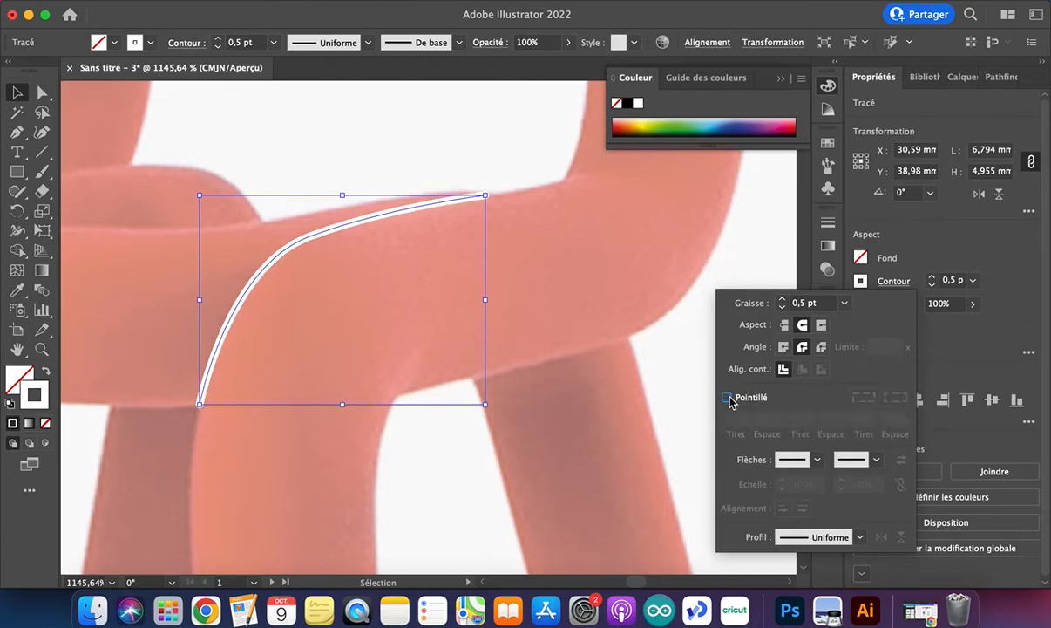
Apply the lens-shaped width profile that tapers at both ends to the white curve, and deselect it
left_click(859, 538)
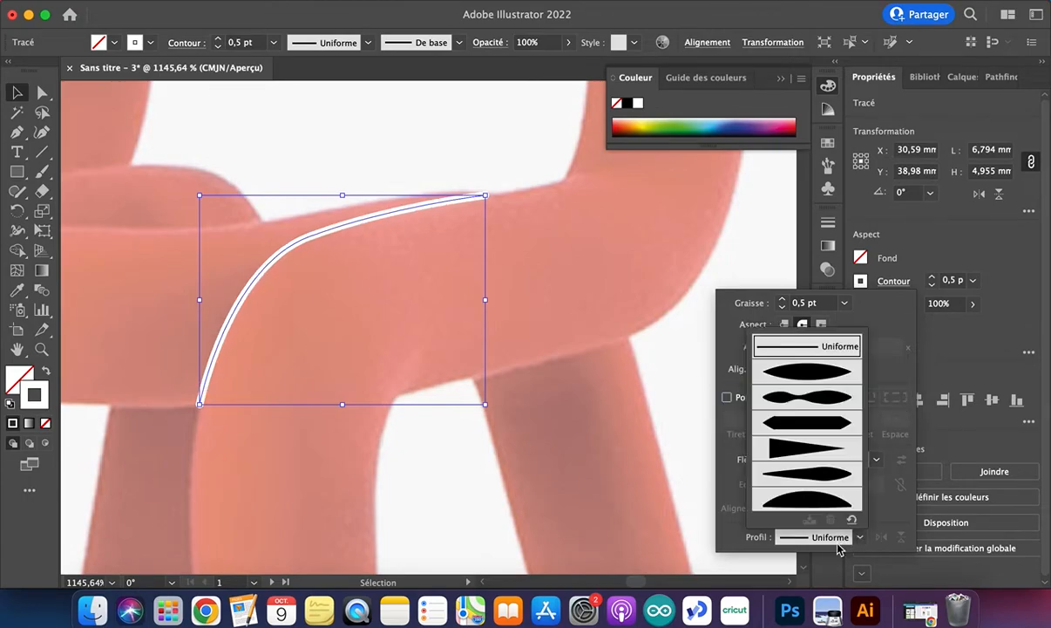
left_click(811, 378)
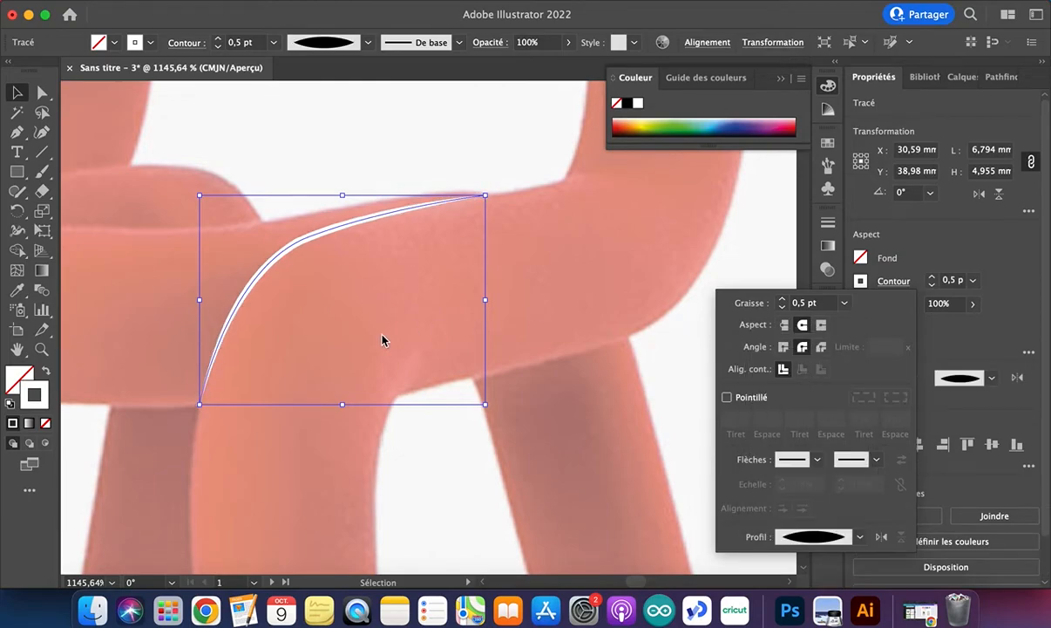
left_click(518, 244)
left_click(519, 225)
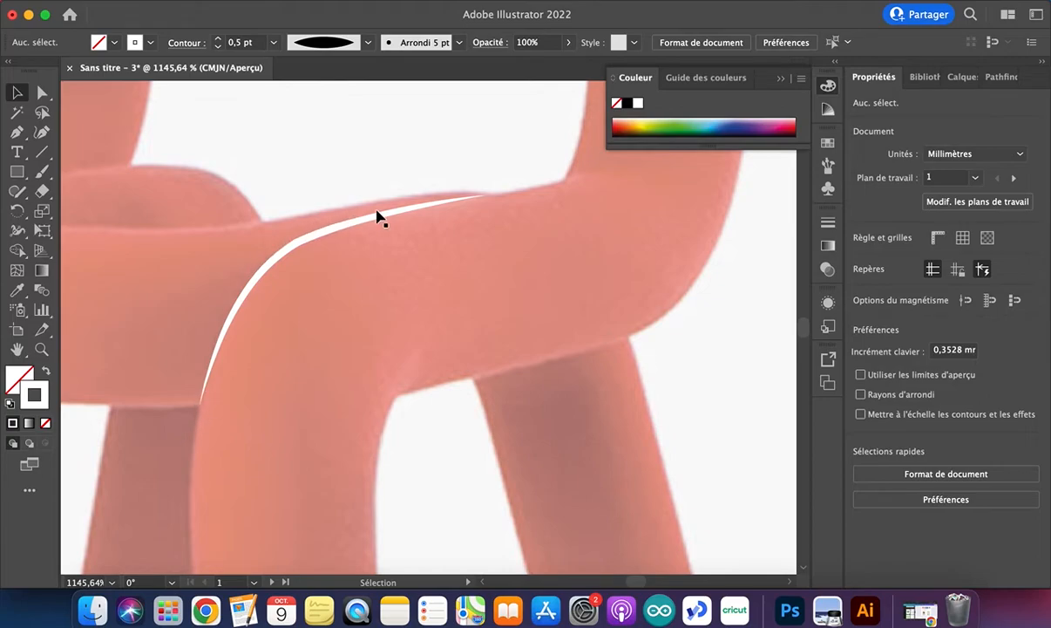
Show the tracé intérieur and tracé extérieur layers to check the white curve against the black silhouette
scroll(439, 296, "down", 5)
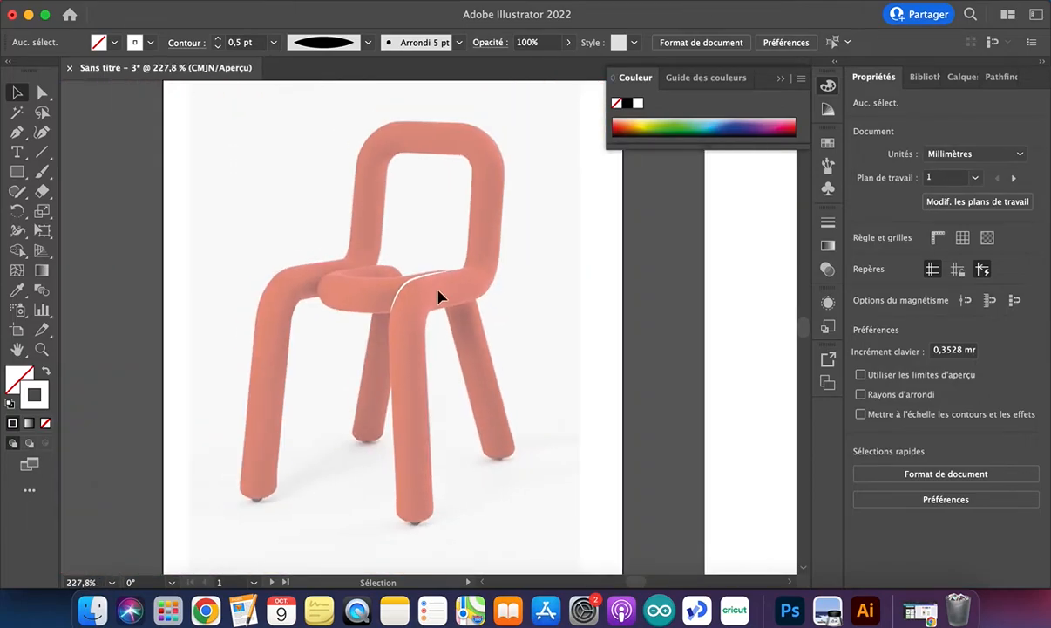
left_click(961, 78)
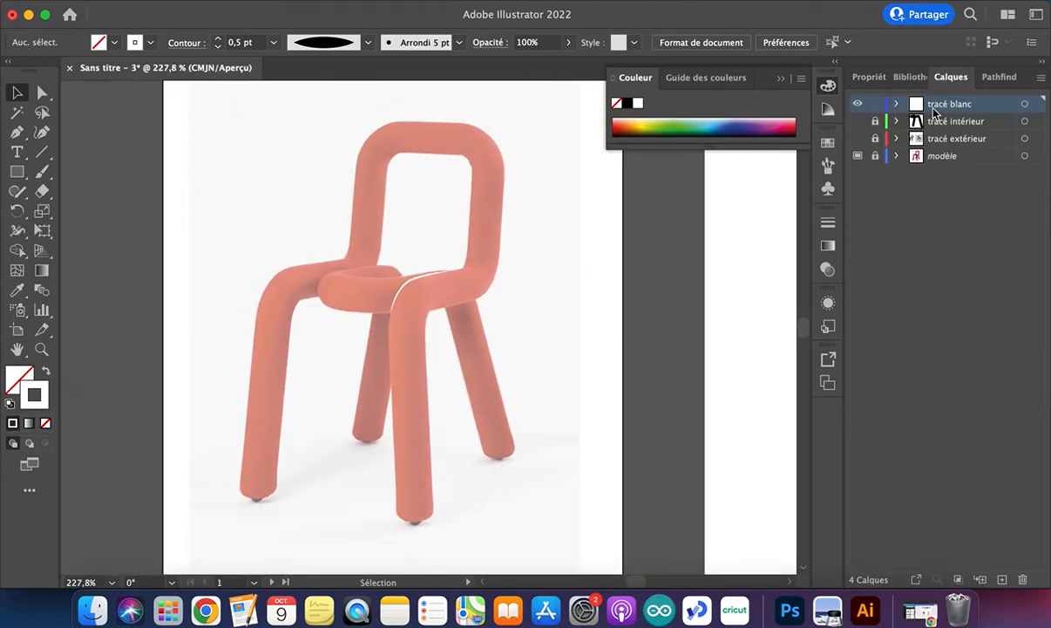
left_click(858, 121)
left_click(859, 138)
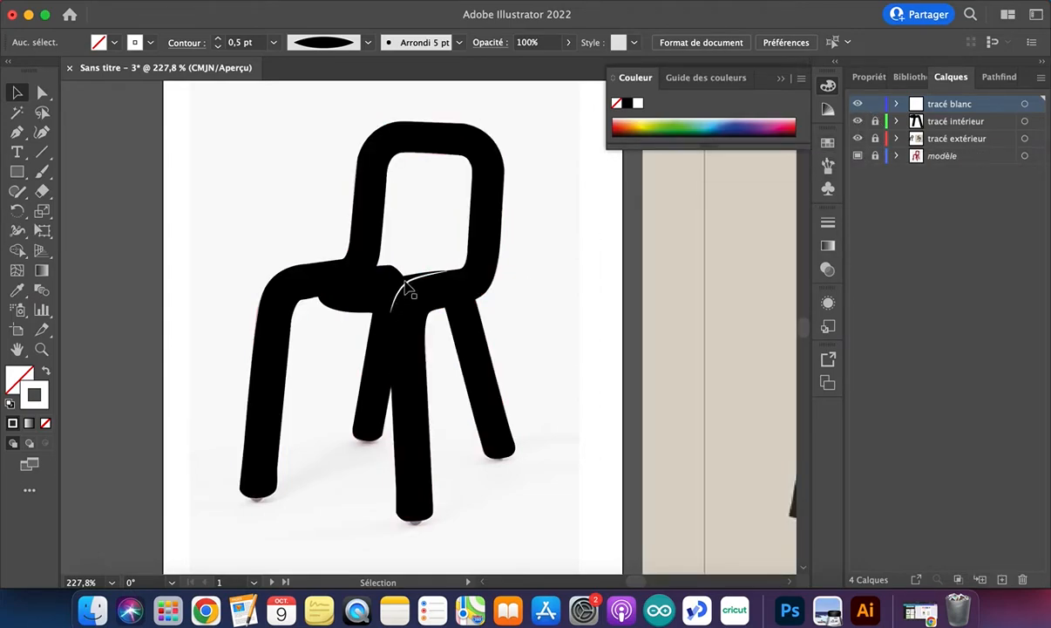
Move the white curve's upper right end anchor onto the silhouette's top edge with direct selection, and deselect the curve
scroll(445, 279, "up", 4)
scroll(449, 278, "up", 6)
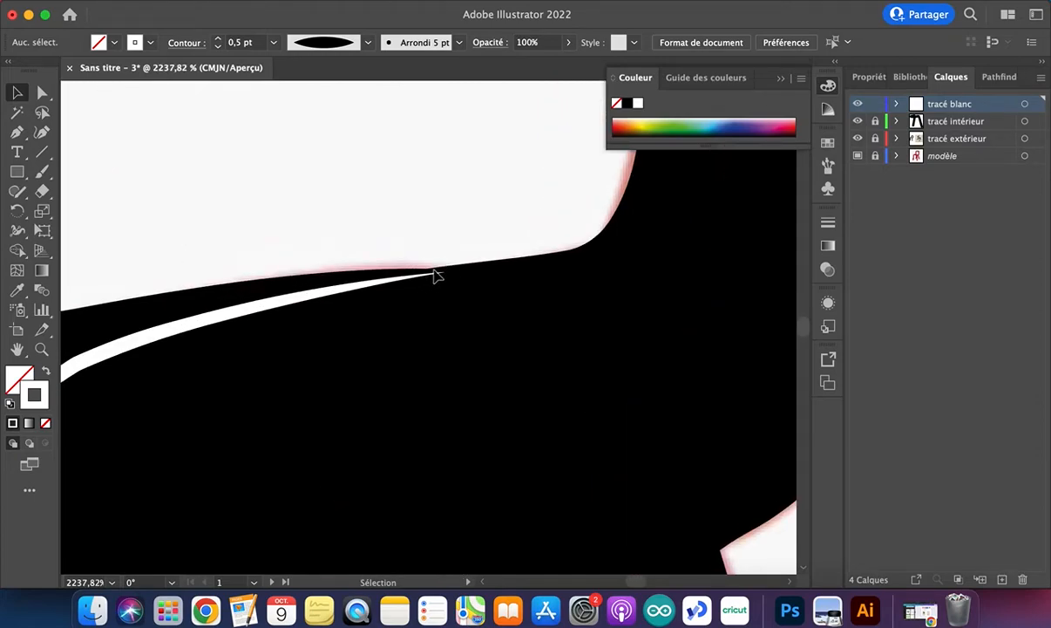
scroll(437, 276, "down", 3)
left_click(364, 284)
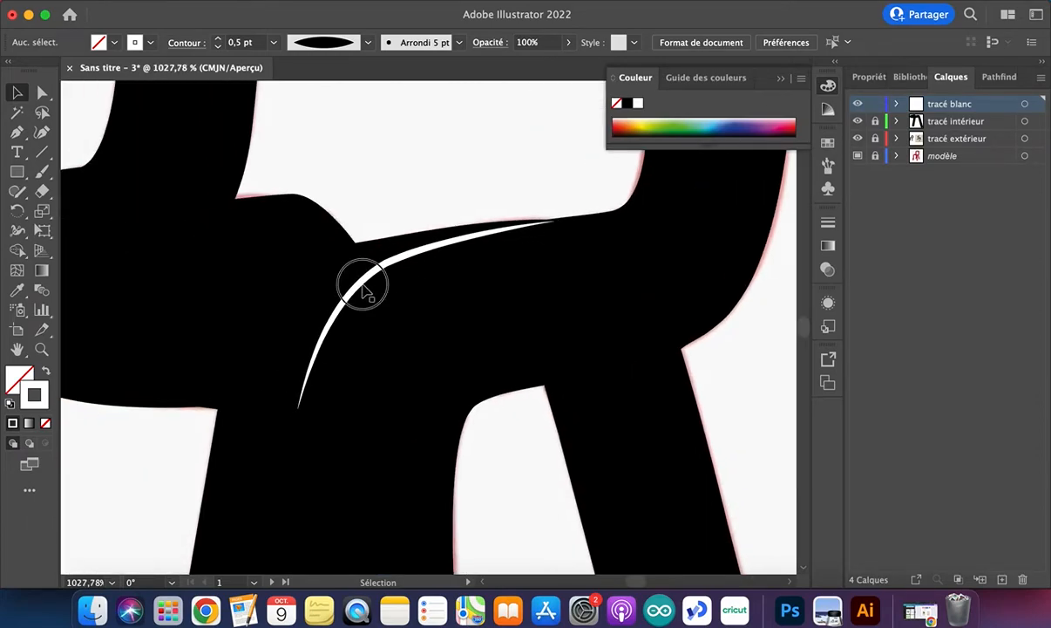
scroll(568, 238, "up", 4)
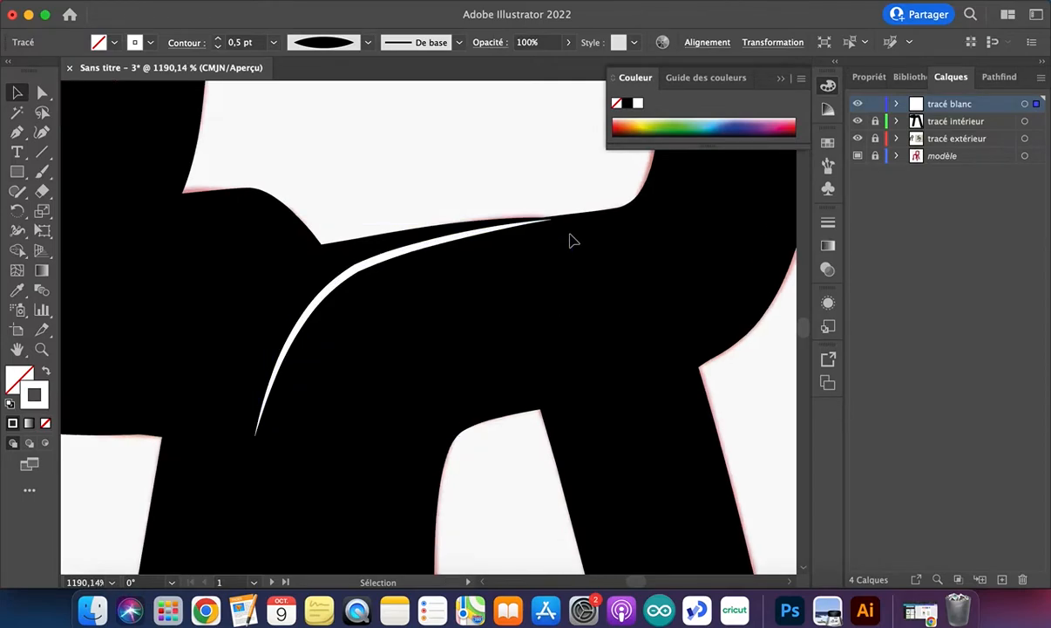
scroll(536, 254, "up", 4)
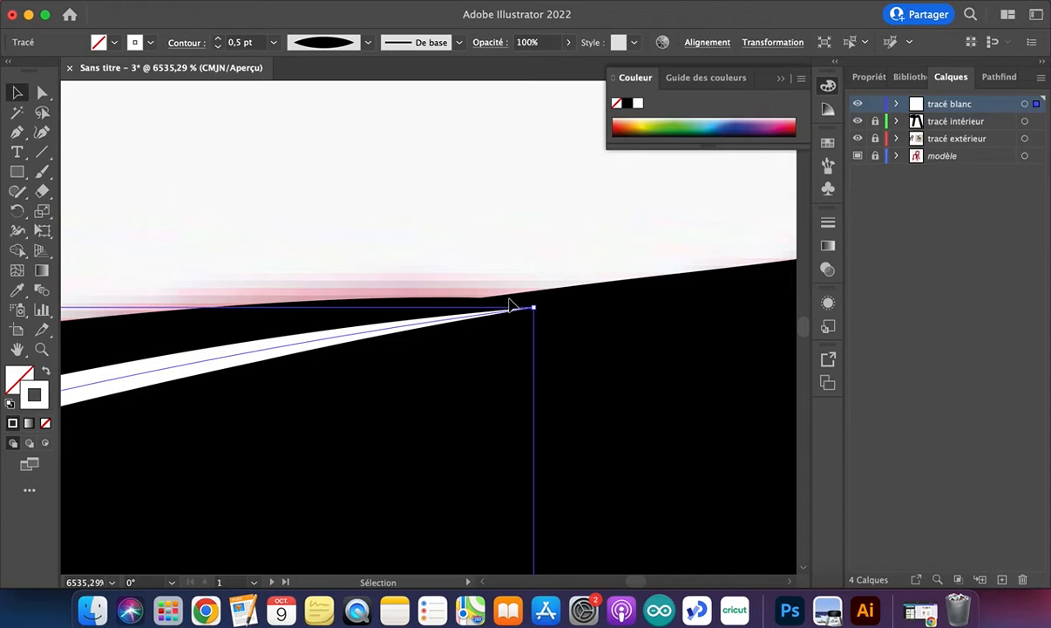
left_click(42, 91)
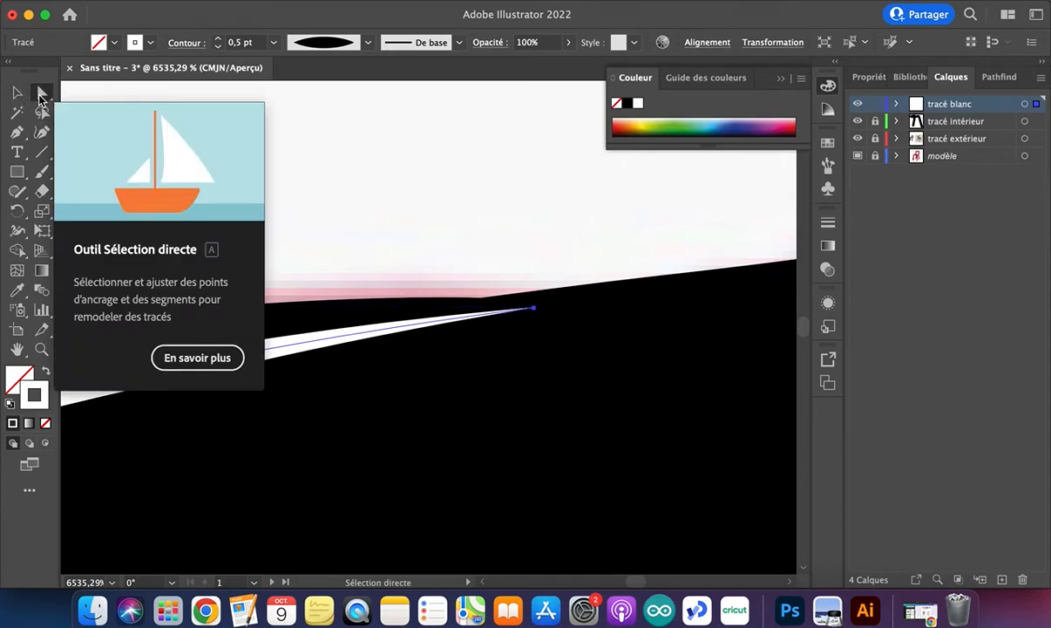
mouse_move(535, 311)
left_mouse_down()
mouse_move(490, 302)
mouse_move(527, 309)
left_mouse_up()
left_click(528, 309)
mouse_move(530, 311)
left_mouse_down()
mouse_move(479, 301)
mouse_move(493, 300)
left_mouse_up()
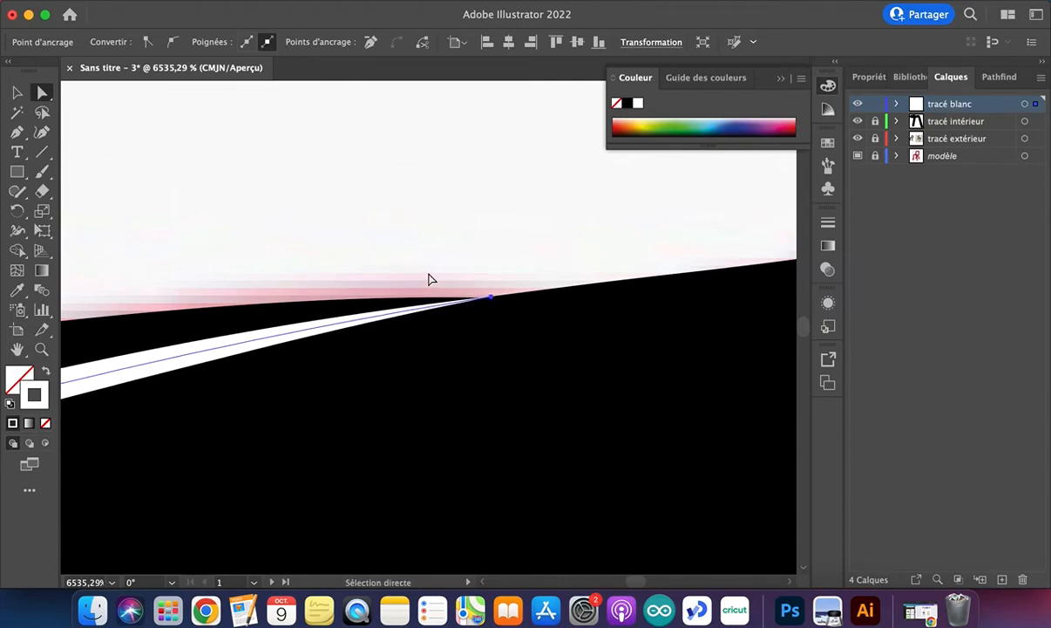
key("super+shift+a")
Nudge the white curve's lower end anchor on the front right leg slightly upward, and clear the selection
scroll(428, 277, "down", 5)
scroll(429, 279, "down", 3)
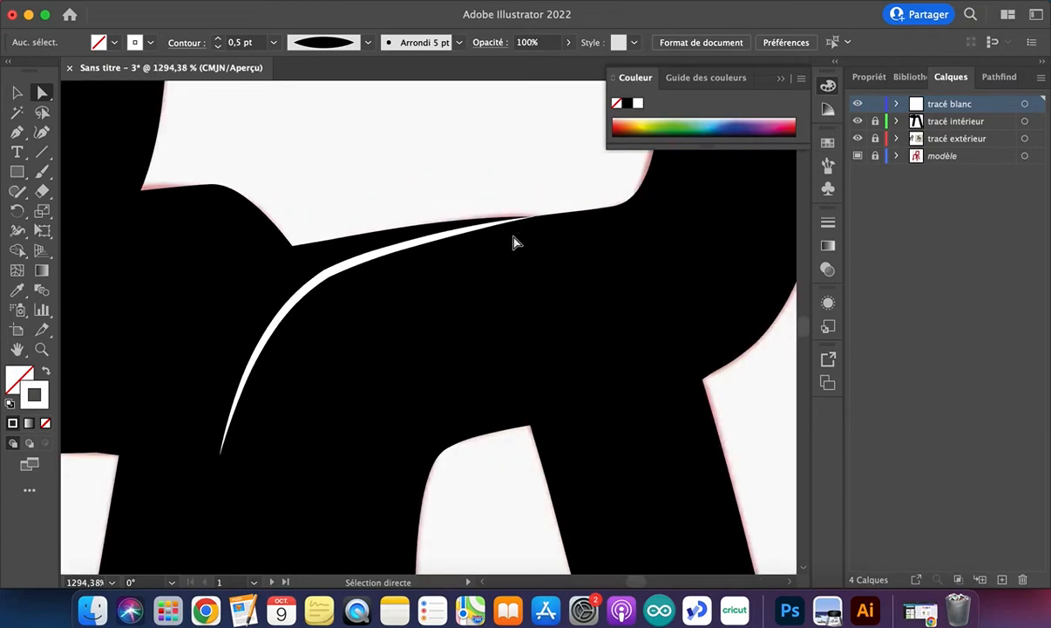
scroll(389, 279, "down", 5)
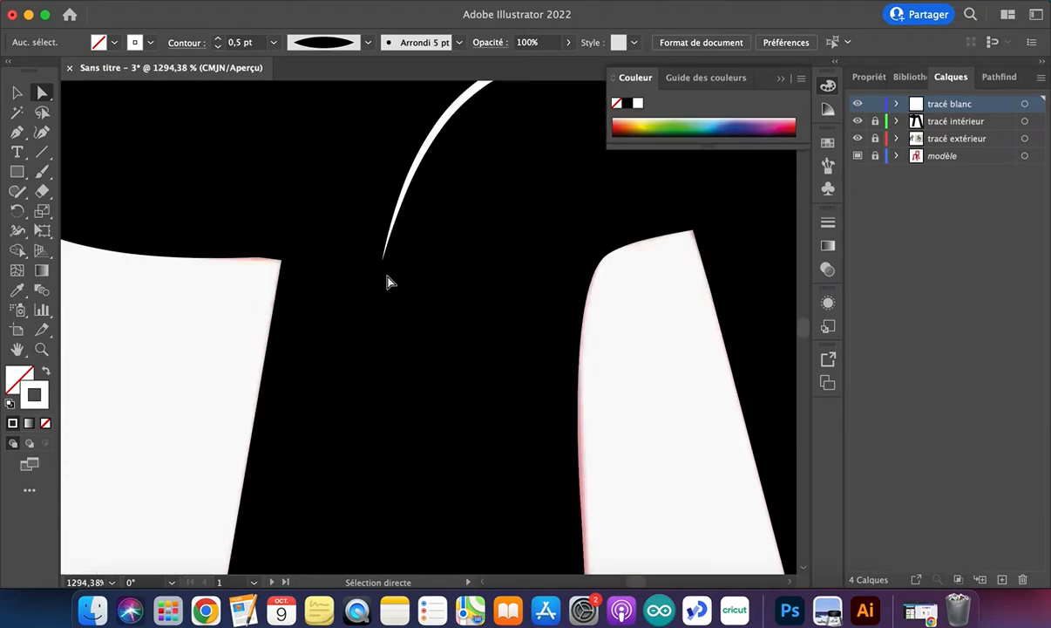
scroll(388, 277, "down", 4)
left_click_drag(389, 248, 390, 246)
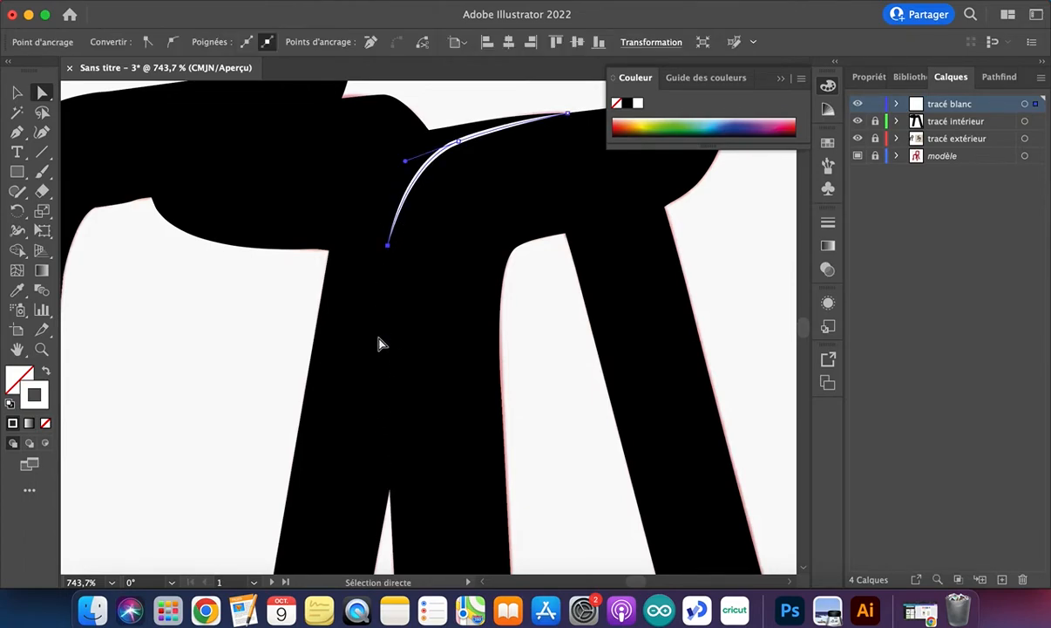
left_click(544, 238)
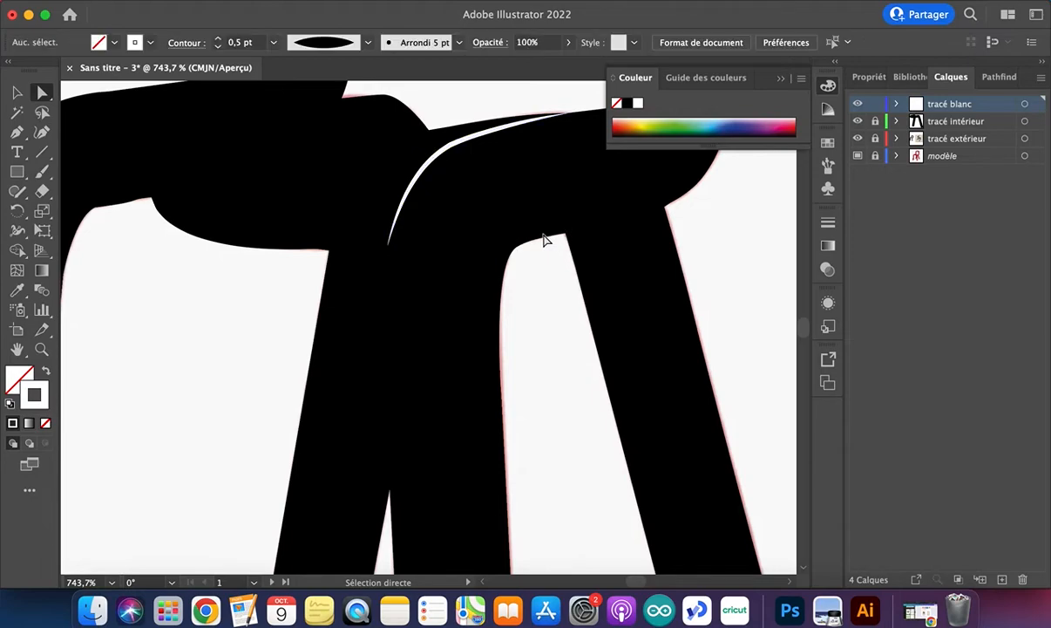
Hide the tracé intérieur and tracé extérieur layers to reveal the chair photo for tracing
scroll(544, 238, "down", 5)
scroll(544, 238, "up", 5)
scroll(544, 238, "right", 3)
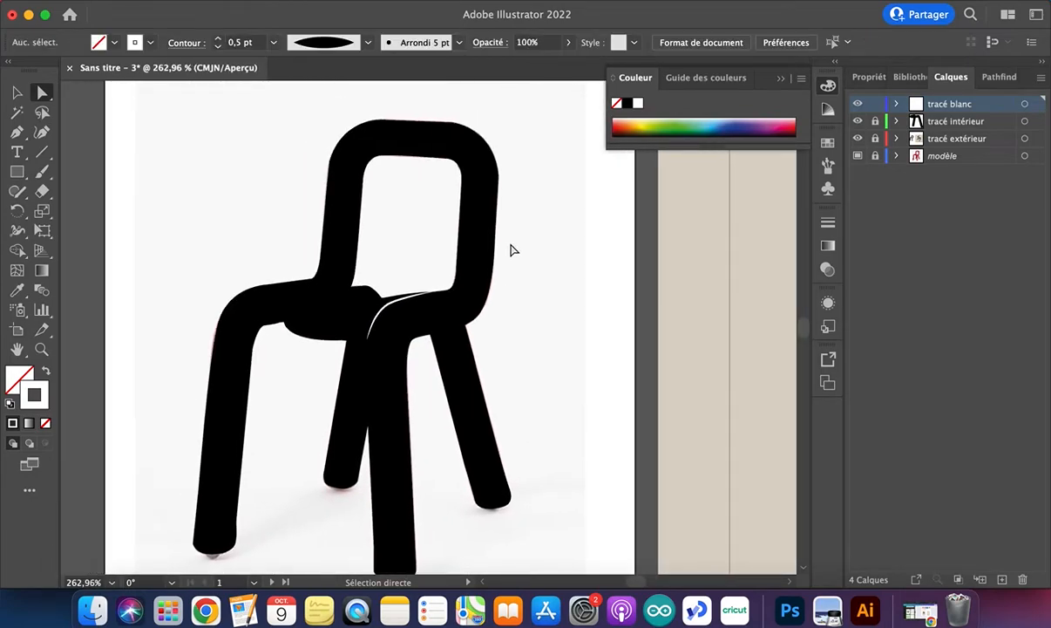
left_click(857, 122)
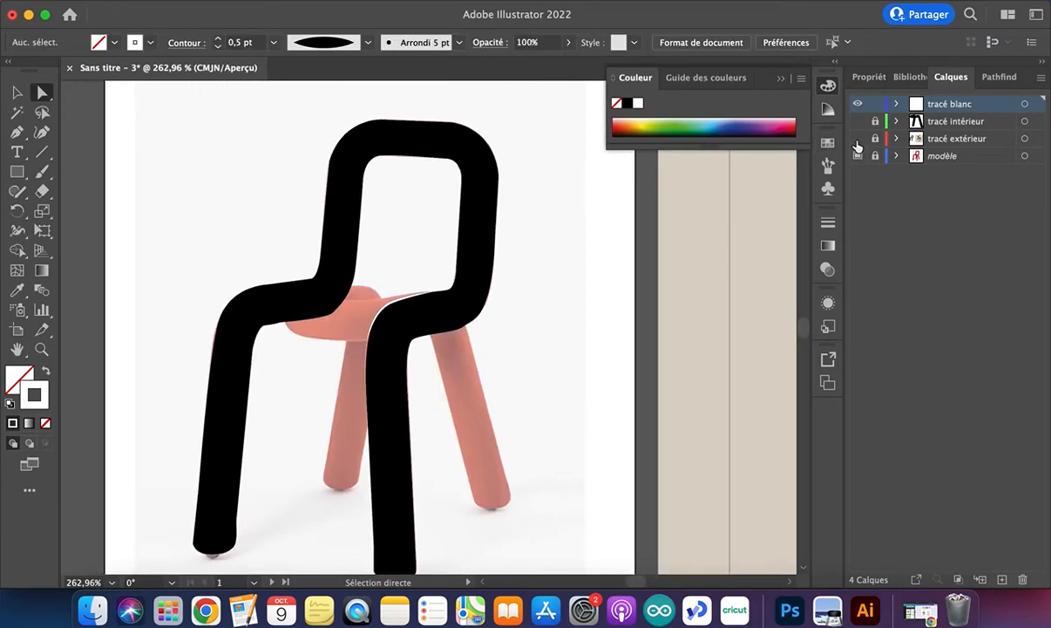
left_click(858, 140)
Trace an open Pen curve from the backrest's base along the seat ring's upper left edge and around its left end to the leg tube's underside
left_click(17, 132)
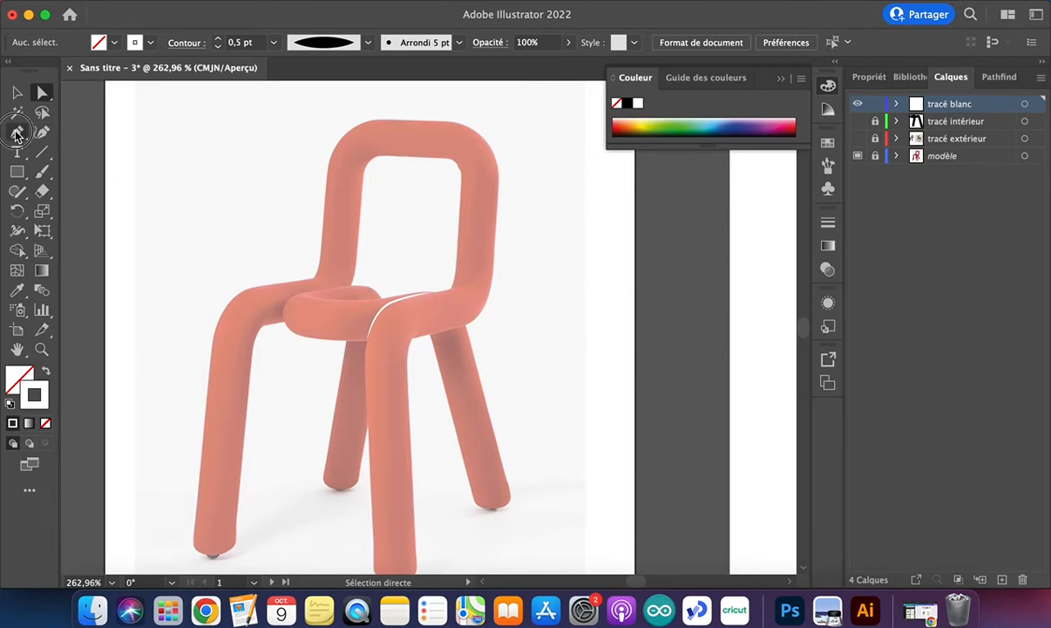
scroll(275, 318, "up", 5)
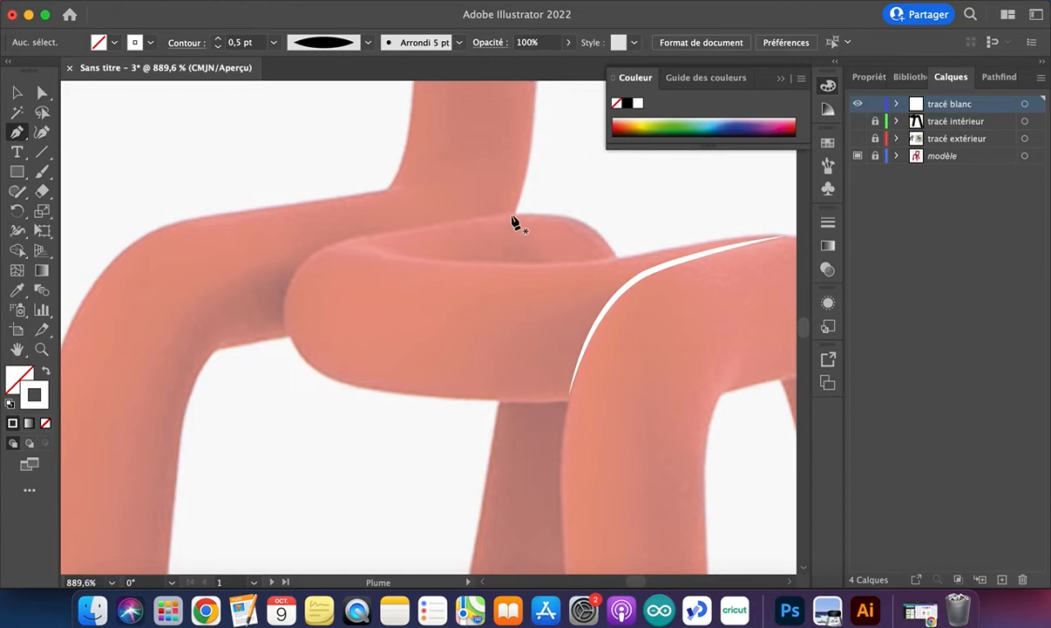
left_click(516, 216)
left_click(312, 261)
left_click_drag(312, 261, 273, 293)
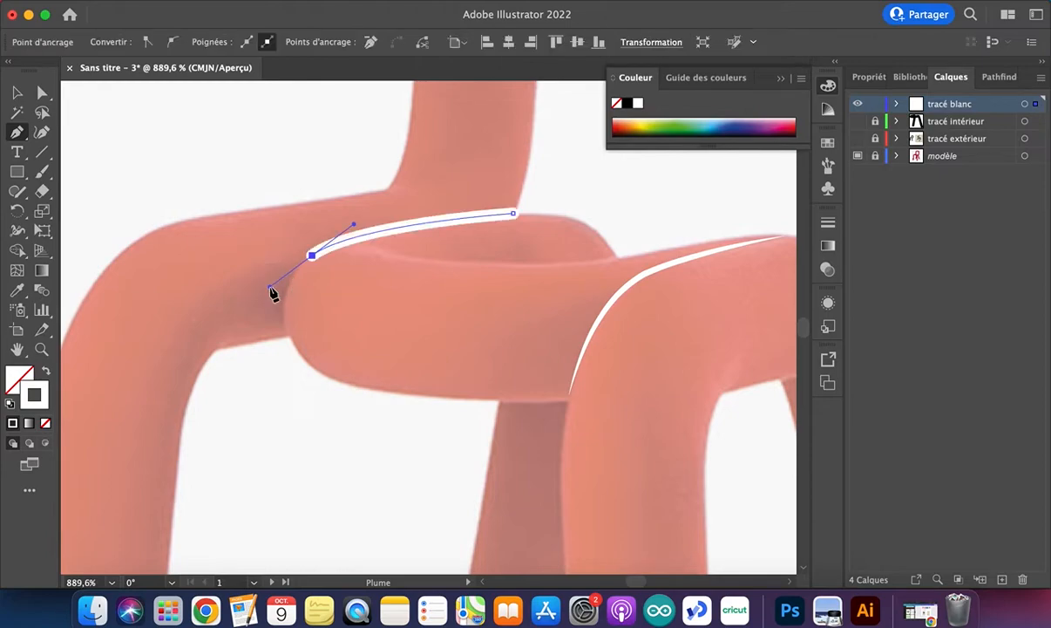
key("super+z")
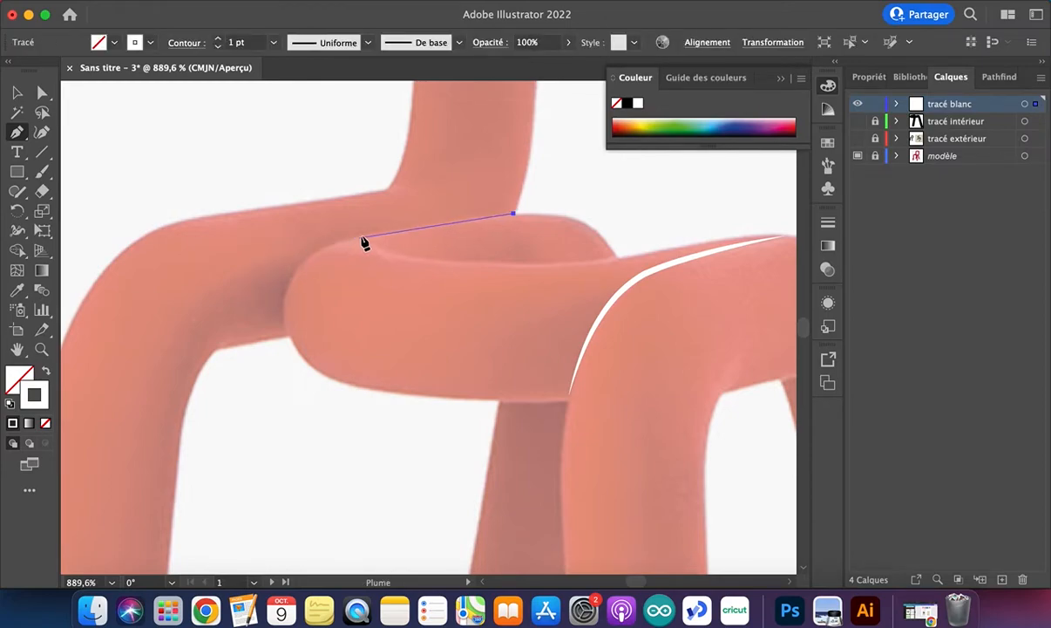
left_click(364, 235)
left_click_drag(290, 278, 273, 317)
left_click(283, 335)
left_click(16, 94)
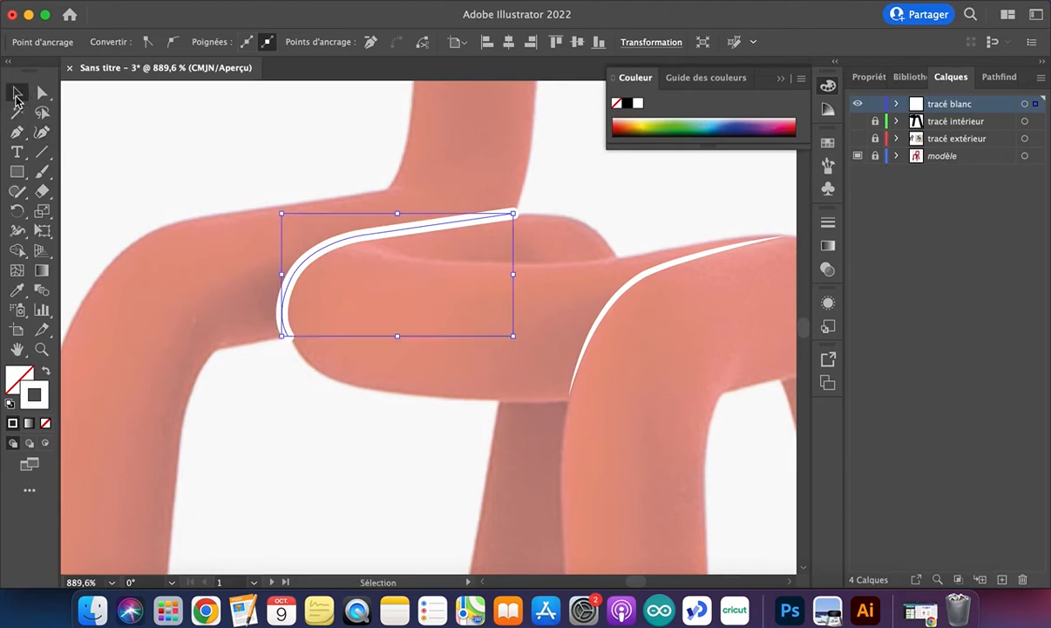
Set the stroke weight of the white curve around the seat ring to 0.5 pt
left_click(869, 77)
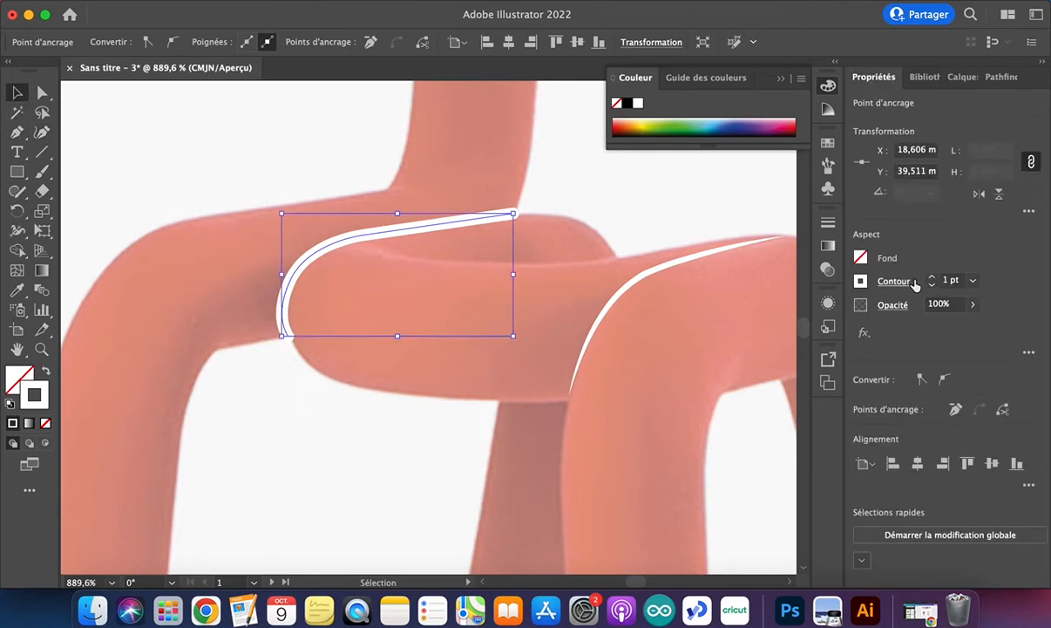
left_click(915, 283)
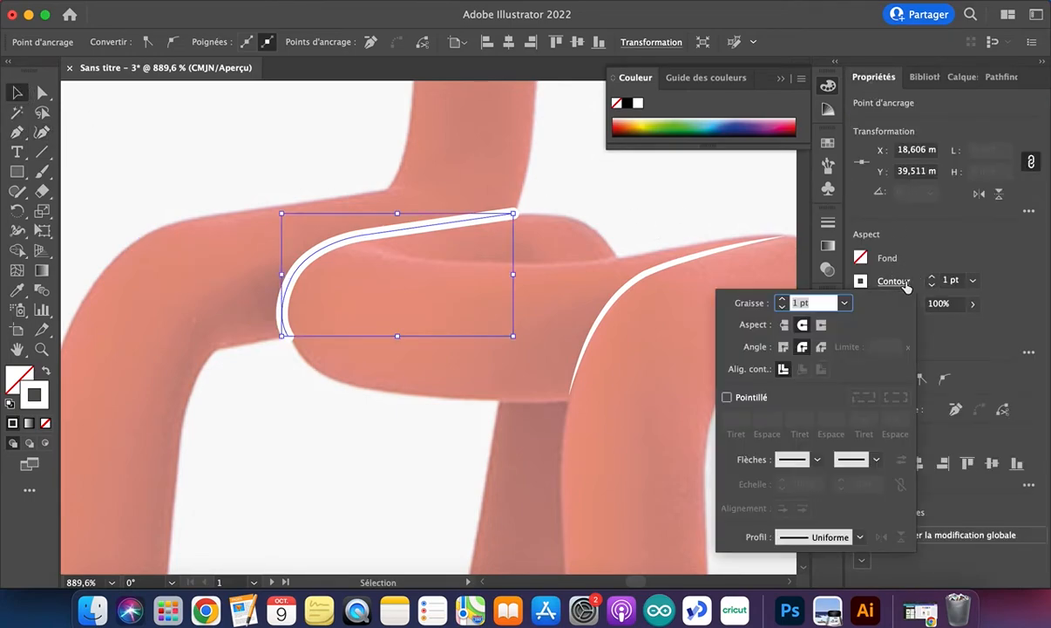
left_click(972, 280)
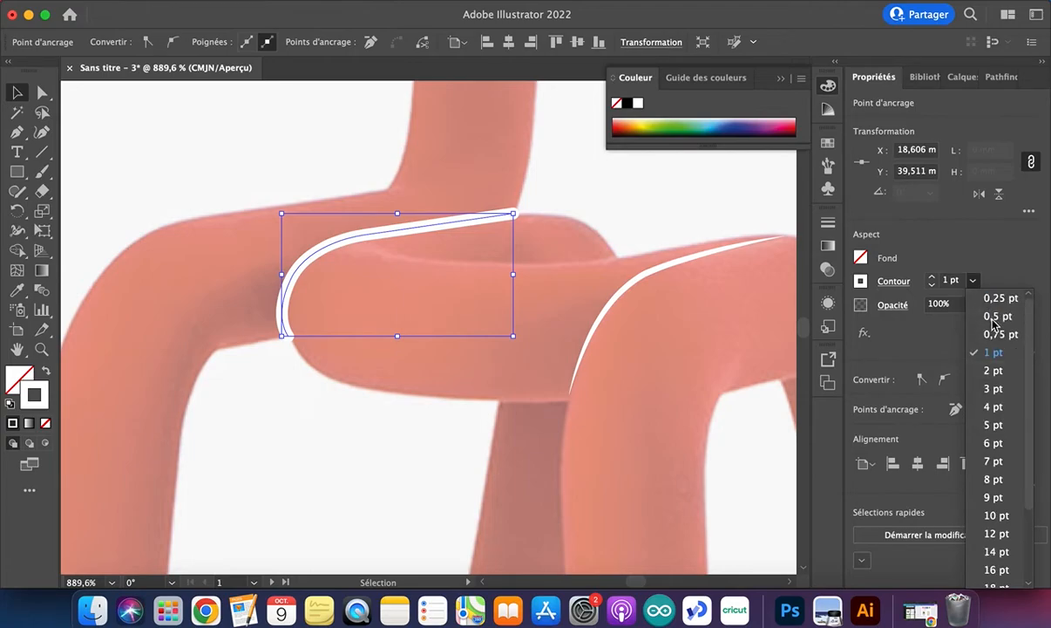
left_click(994, 315)
Give the seat ring's white curve the lens-shaped width profile tapering at both ends, and deselect it
left_click(889, 285)
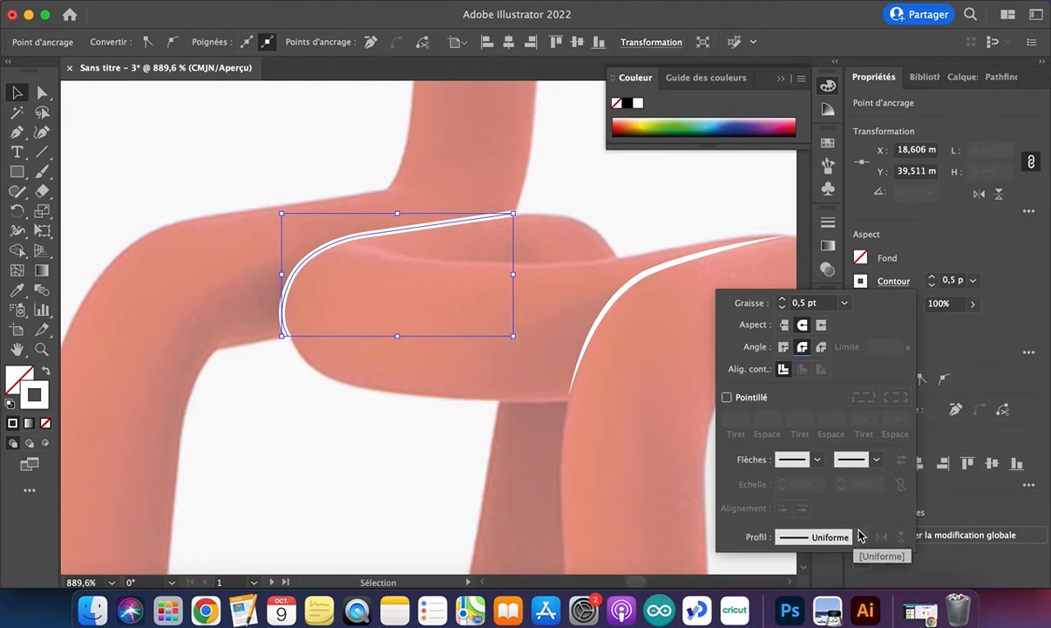
left_click(811, 540)
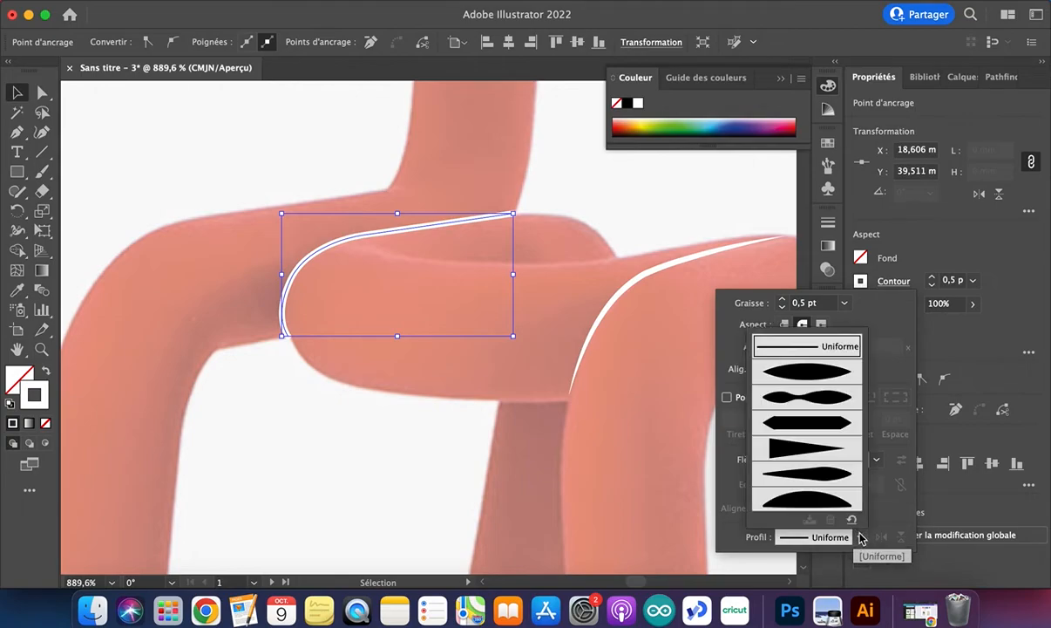
left_click(811, 373)
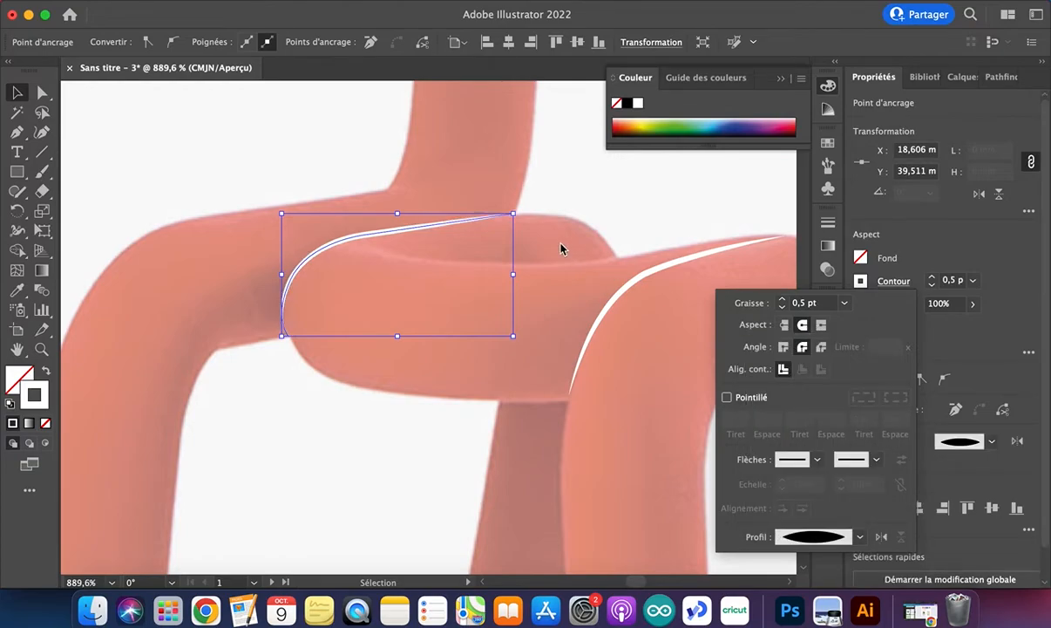
left_click(364, 347)
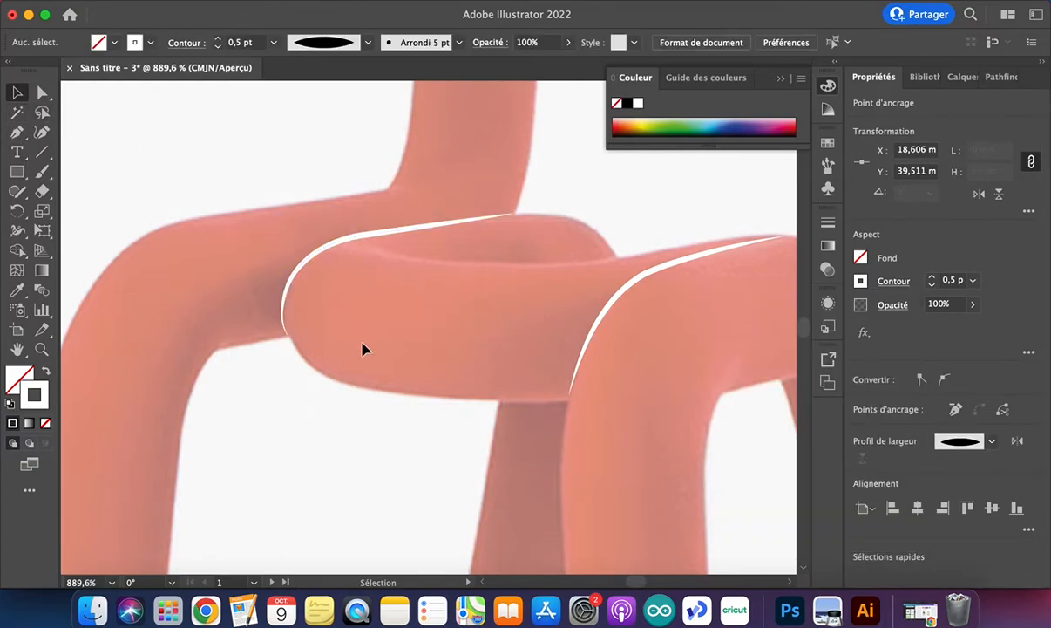
Extend the front leg's white Pen curve from its lower end down the leg's left edge, past the seat ring, and deselect it
scroll(448, 331, "down", 3)
scroll(449, 332, "up", 4)
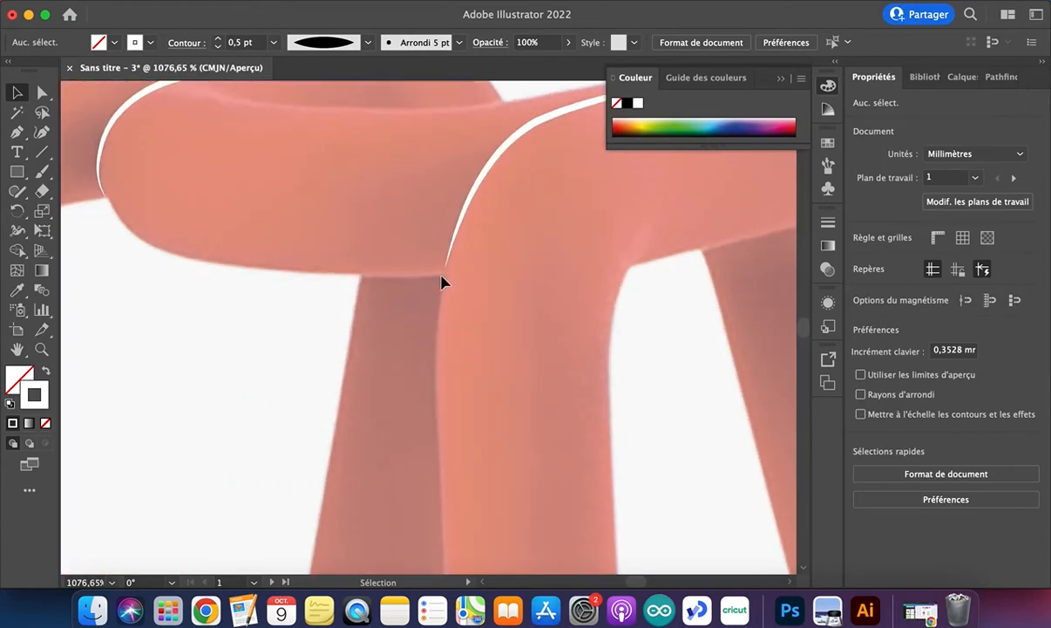
scroll(445, 321, "down", 4)
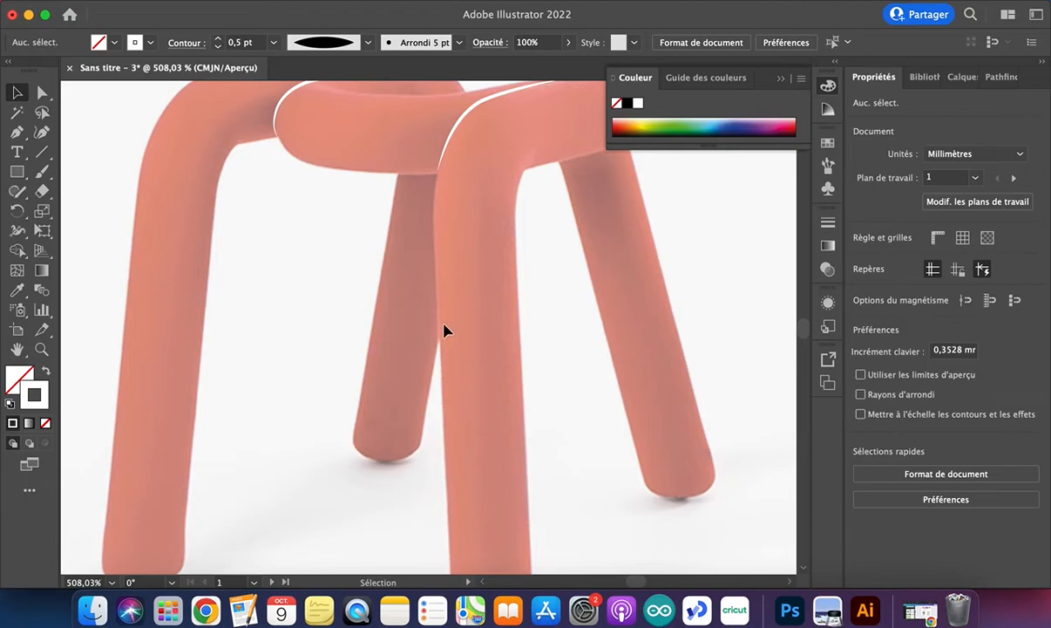
scroll(444, 297, "up", 3)
left_click(440, 230)
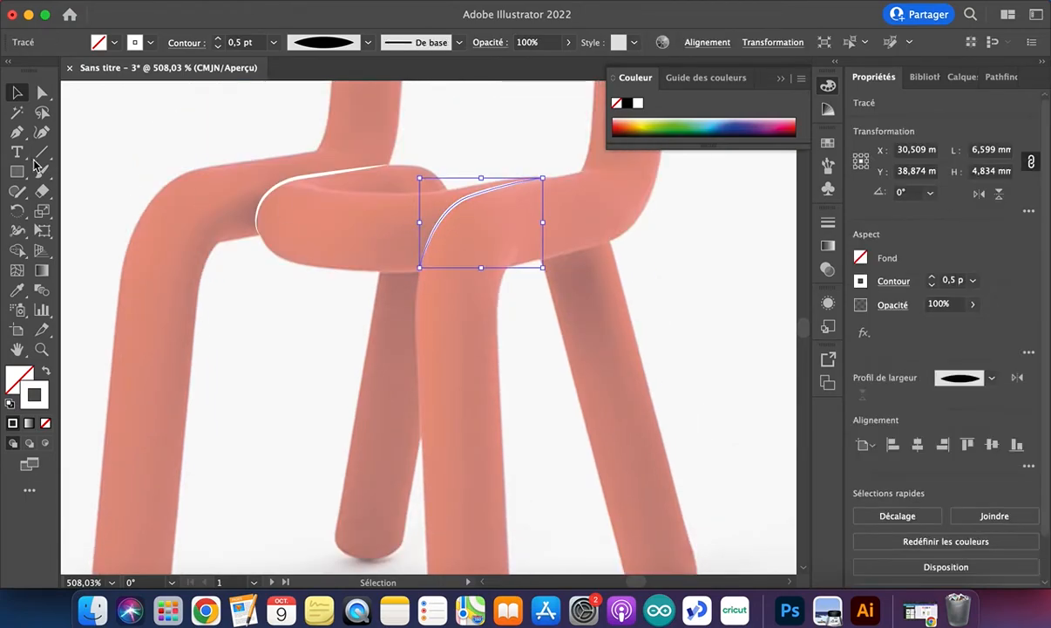
left_click(16, 131)
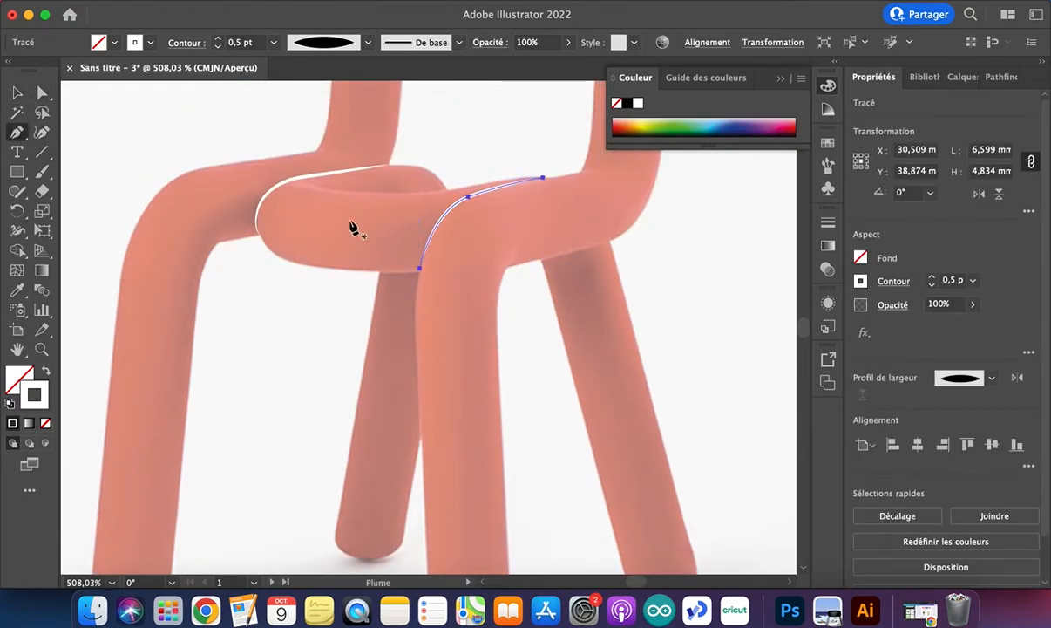
left_click(419, 269)
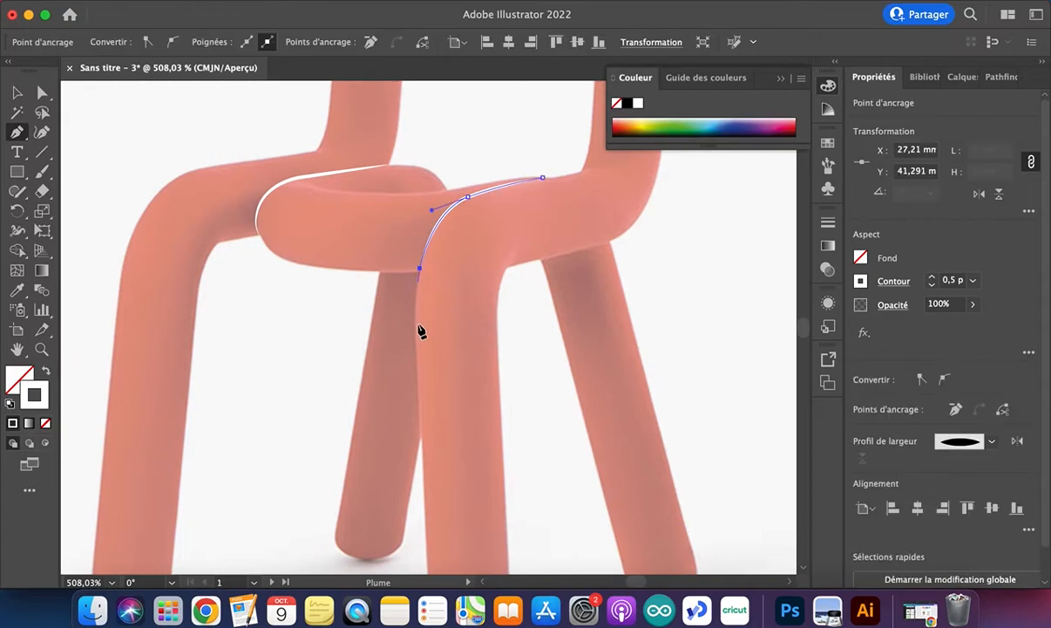
scroll(421, 331, "down", 3)
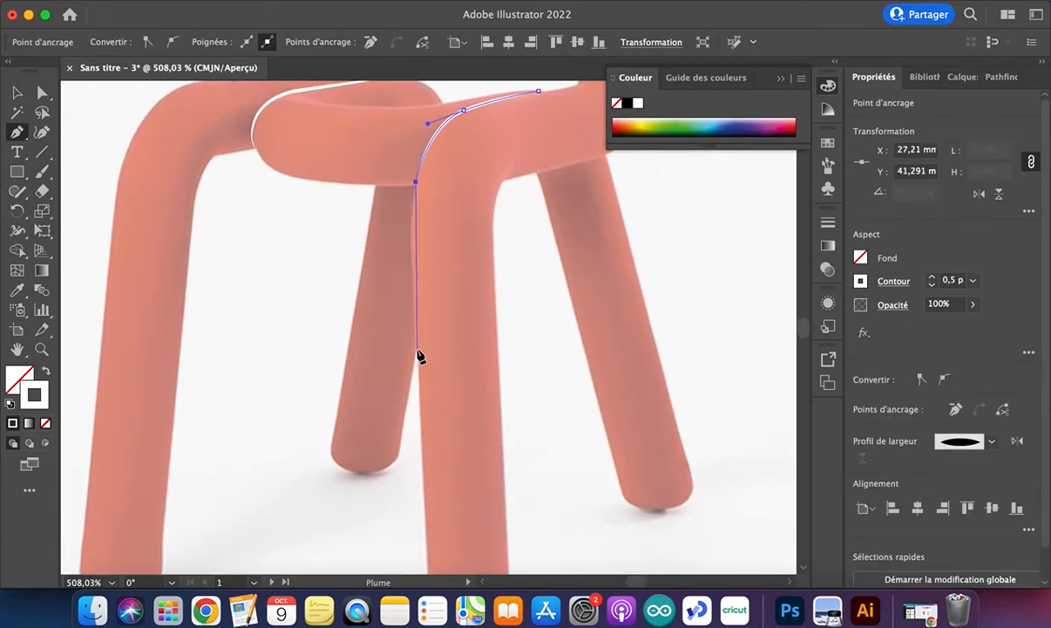
left_click_drag(413, 248, 414, 286)
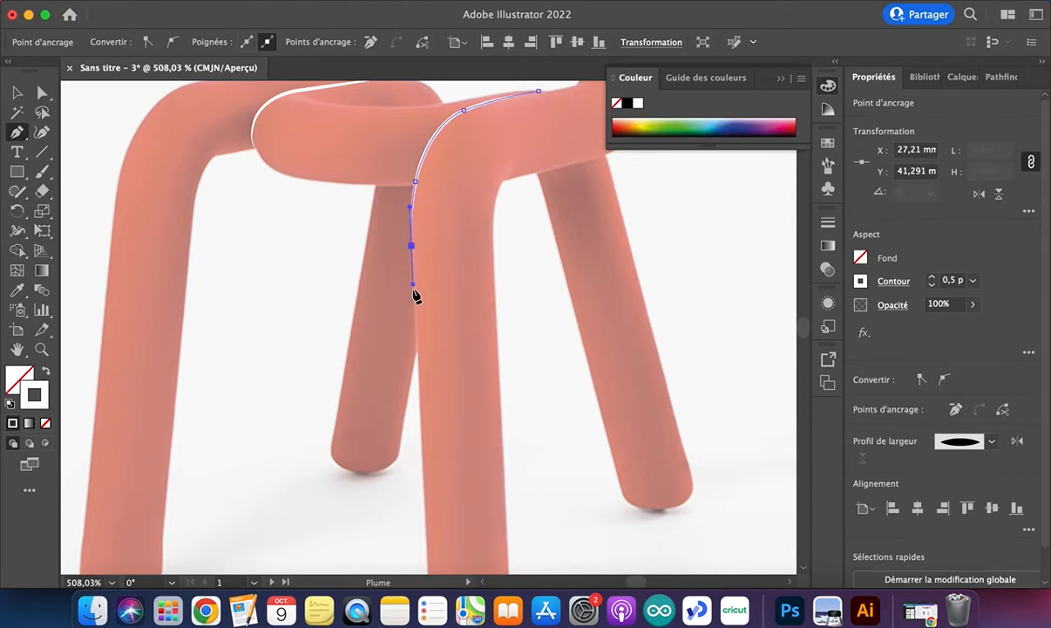
left_click(417, 349)
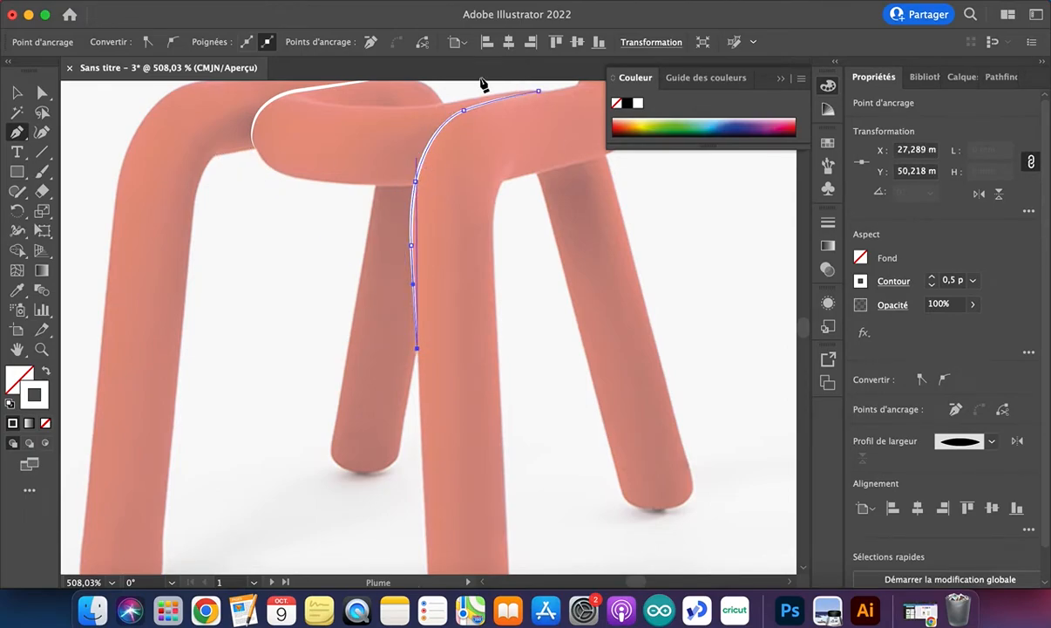
key("v")
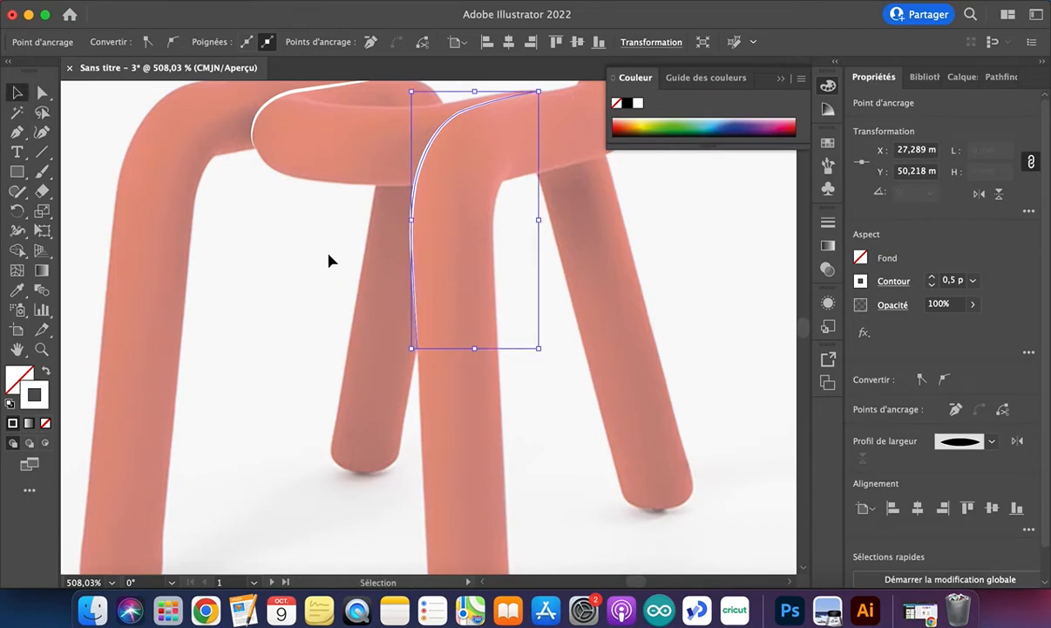
left_click(329, 362)
Trace a short Pen curve along the underside of the seat tube, across the top of the right rear leg
scroll(327, 367, "down", 3)
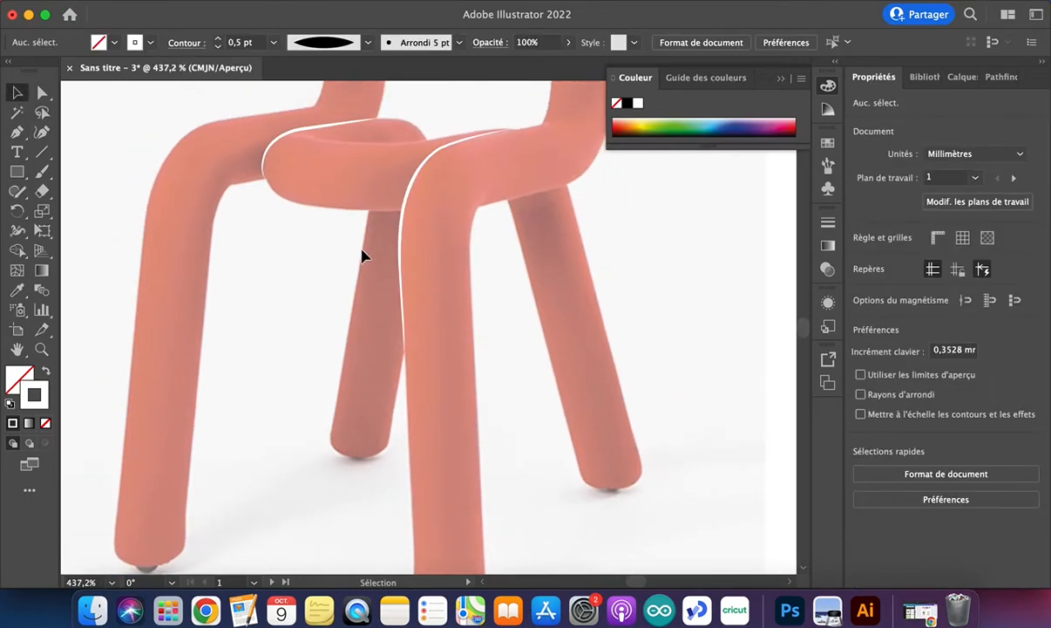
scroll(361, 250, "up", 3)
scroll(361, 250, "right", 2)
scroll(293, 241, "up", 5)
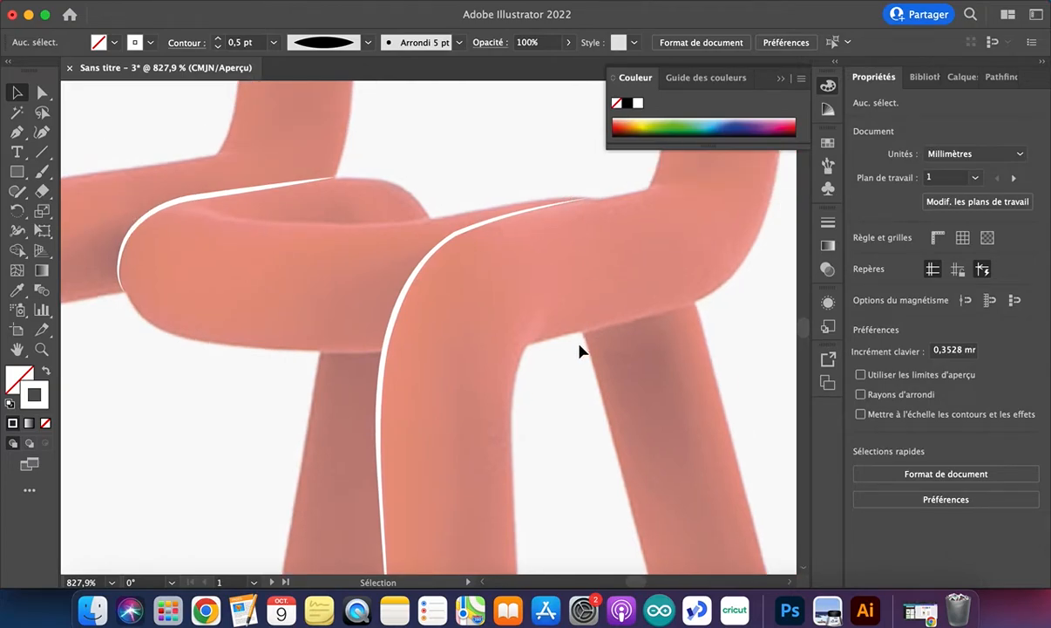
left_click(17, 134)
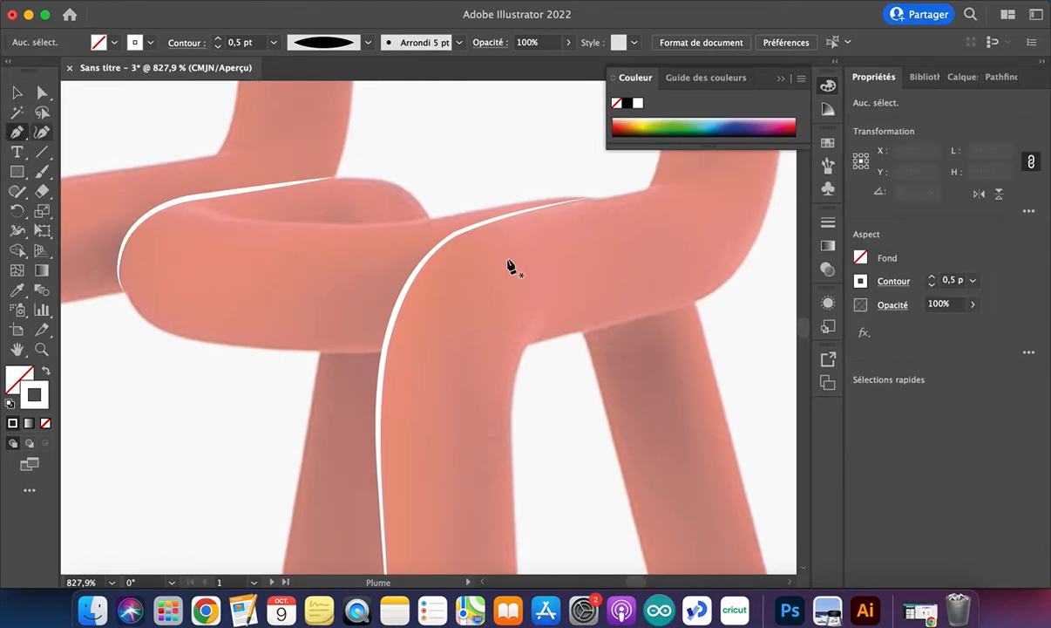
left_click(582, 331)
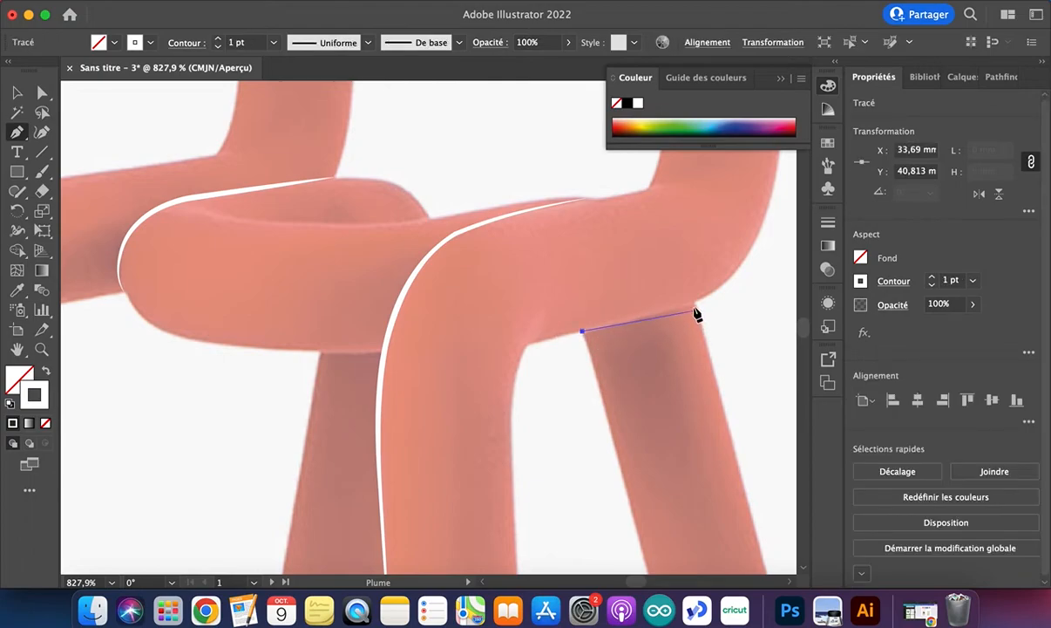
left_click(695, 305)
left_click_drag(695, 305, 741, 287)
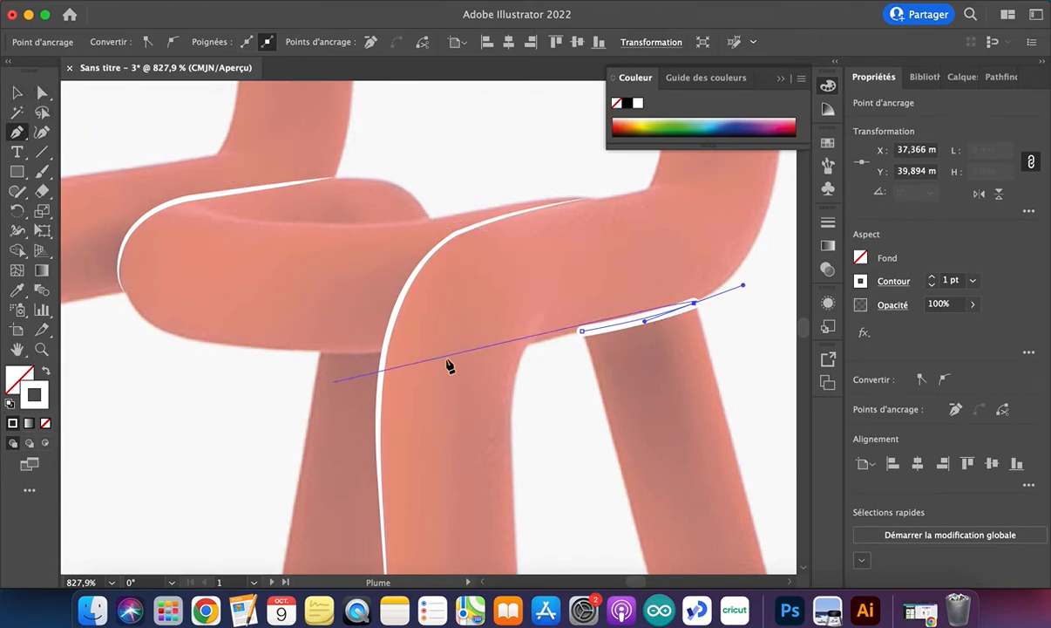
Set the stroke weight of the white curve above the right rear leg to 0.5 pt
left_click(973, 281)
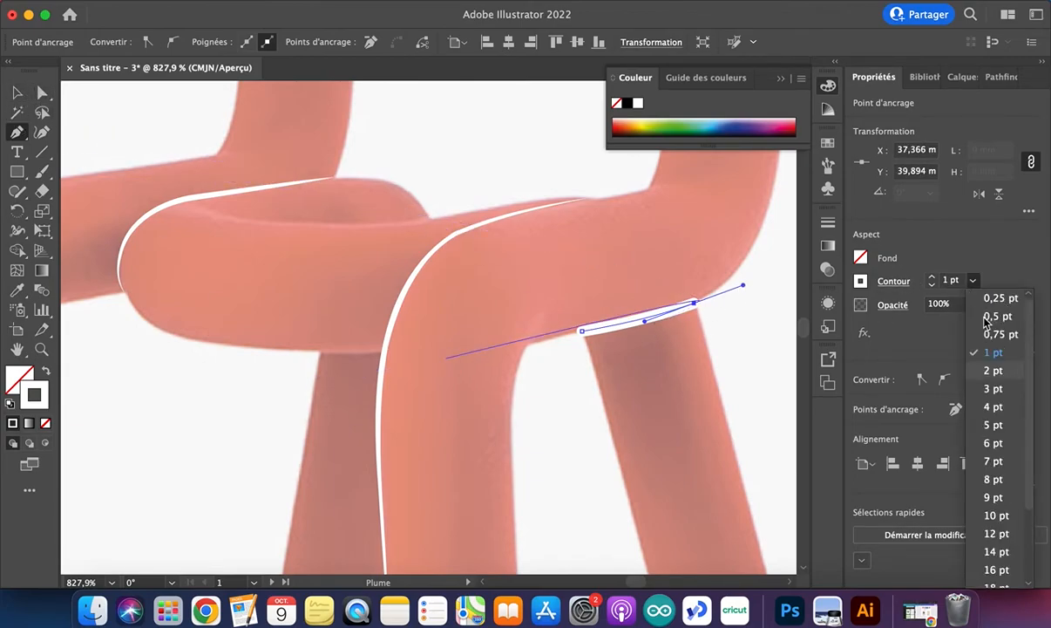
left_click(1002, 299)
left_click(973, 281)
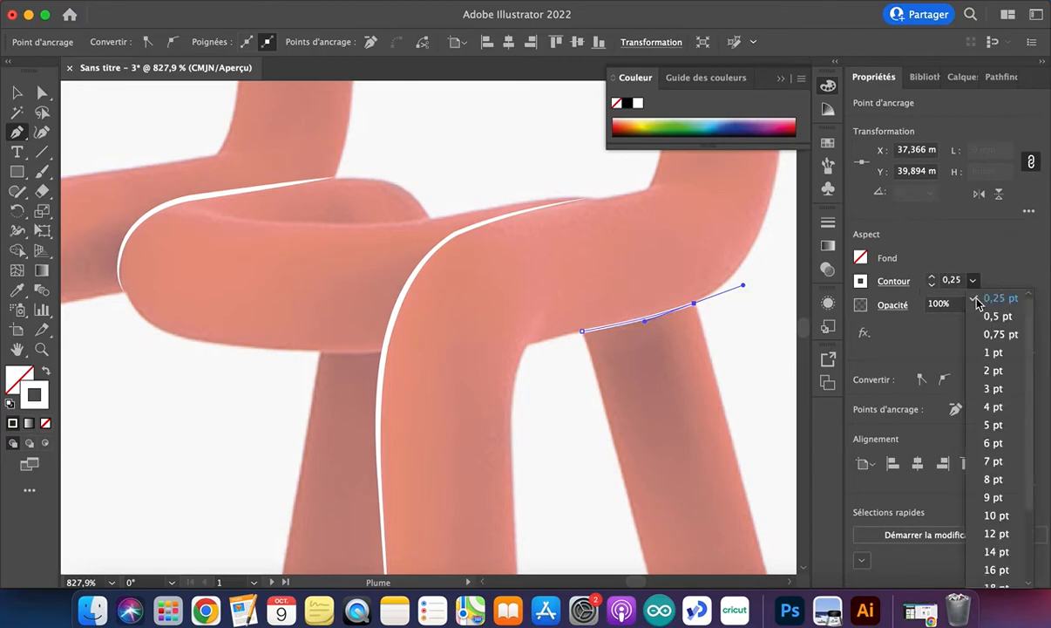
left_click(985, 314)
Give the curve above the right rear leg the lens-shaped width profile tapering at both ends, and deselect it
left_click(894, 285)
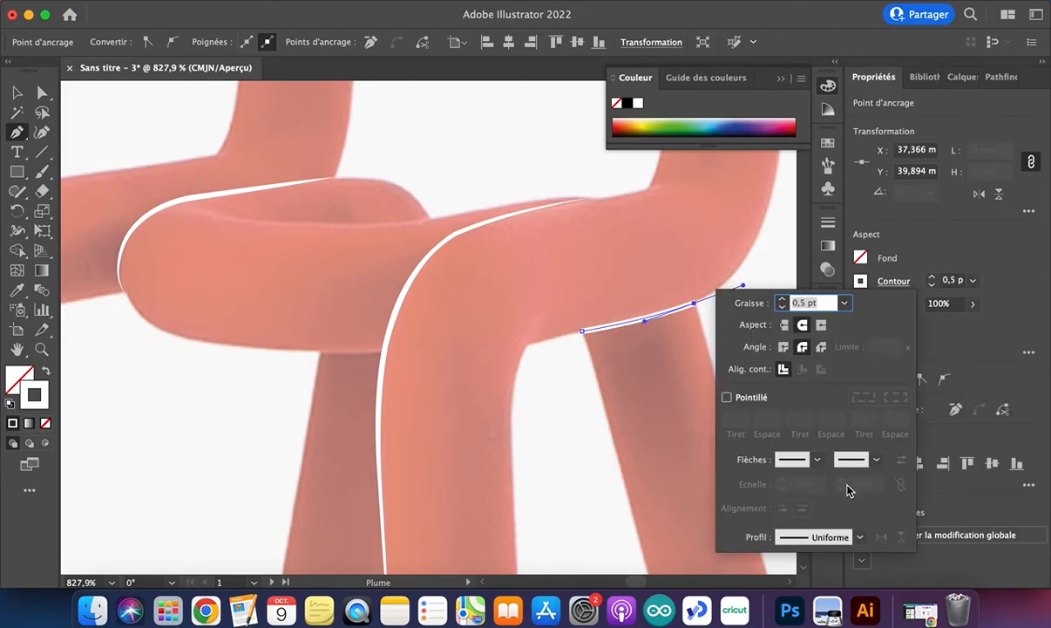
left_click(860, 537)
left_click(821, 373)
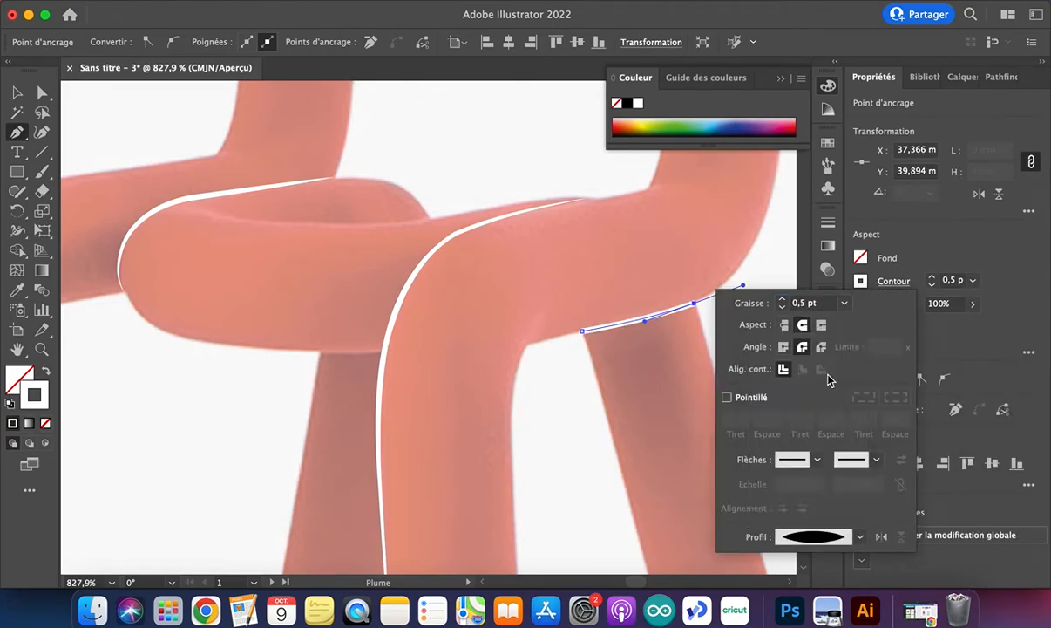
left_click(162, 366)
key("super+z")
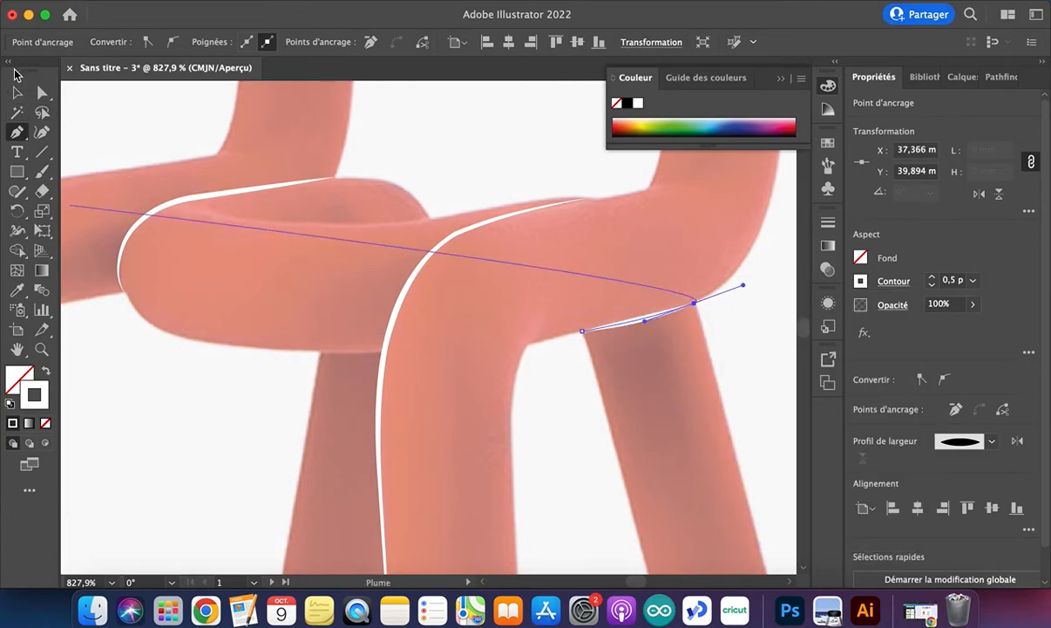
left_click(17, 93)
left_click(241, 482)
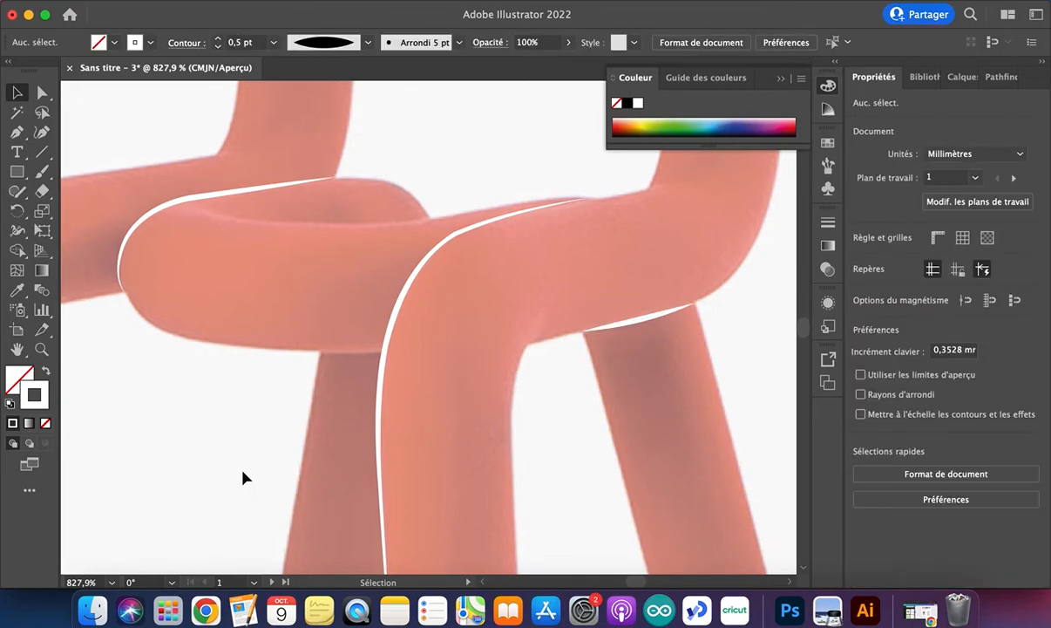
Start an open Pen path at the left end of the seat ring's inner edge
scroll(558, 347, "down", 3)
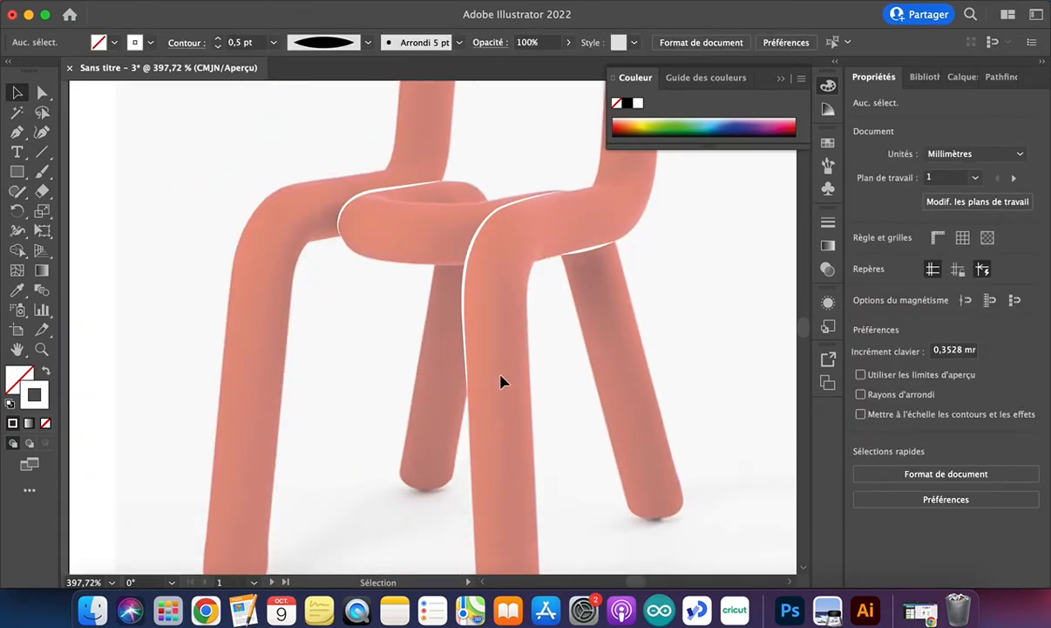
scroll(455, 183, "up", 4)
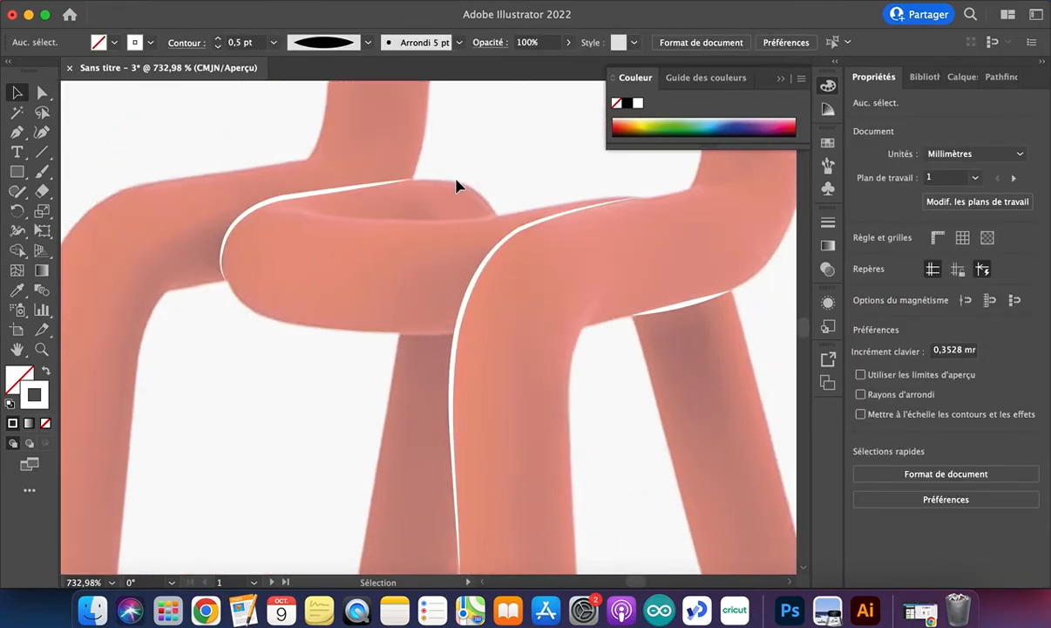
left_click(16, 131)
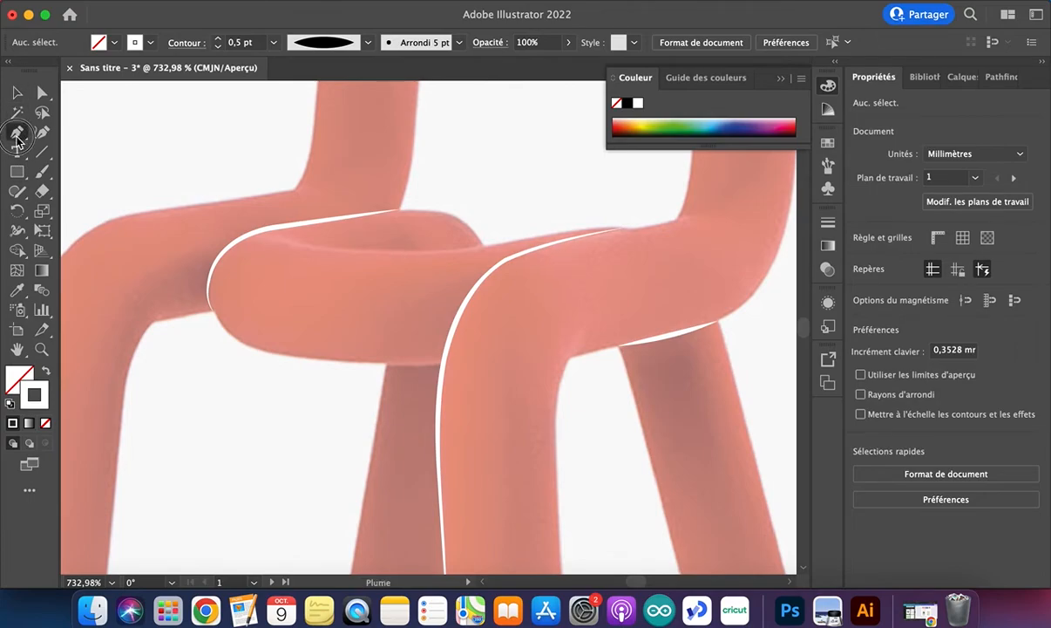
left_click(291, 241)
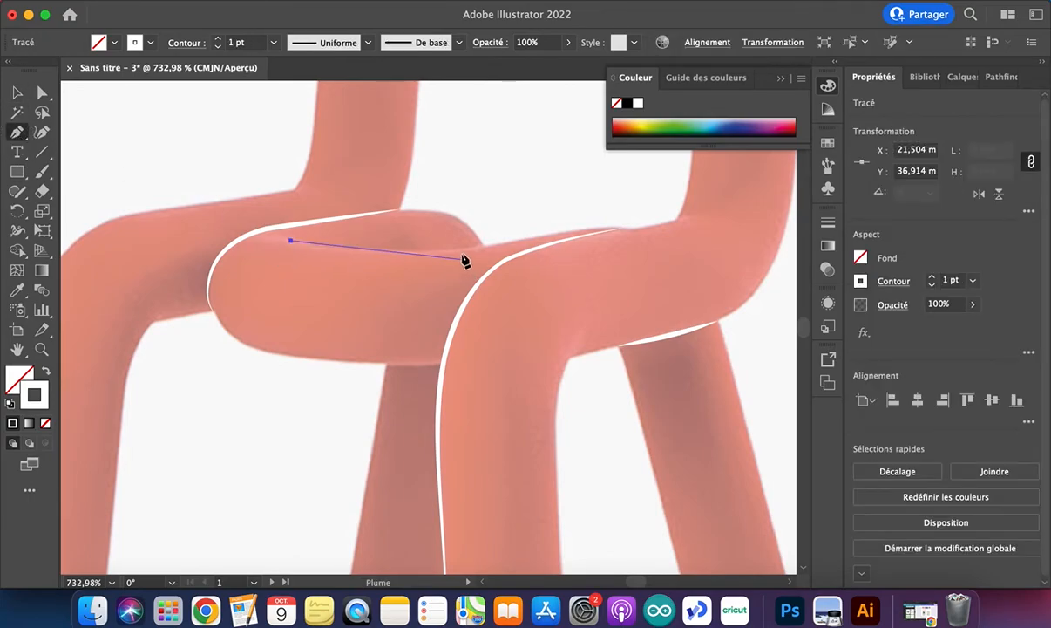
left_click_drag(457, 250, 547, 238)
left_click(458, 250)
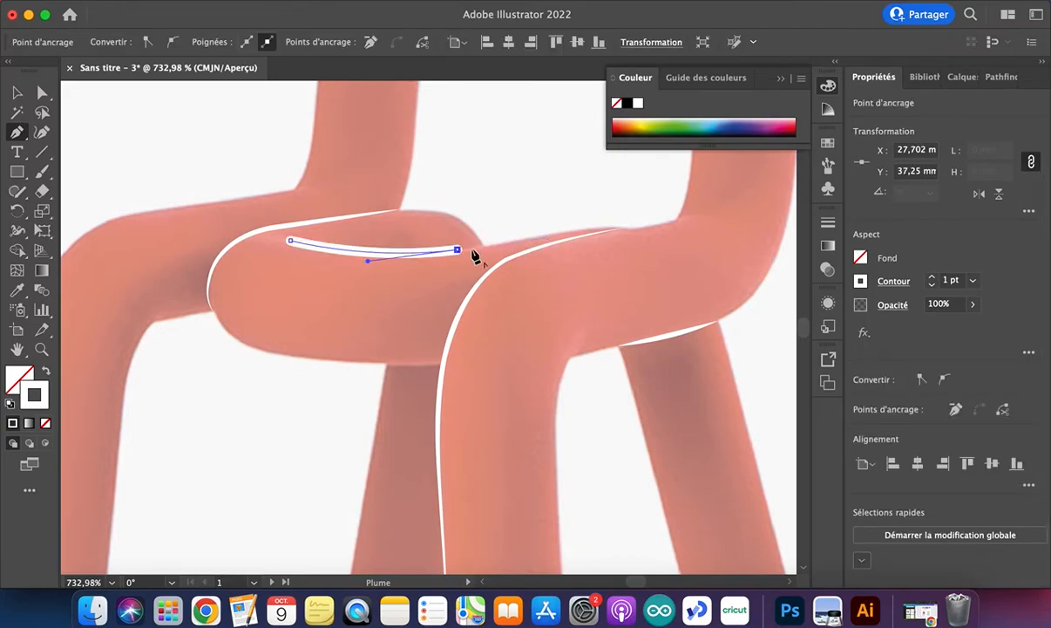
key("super+z")
key("super+z")
Finish the curve along the ring's inner edge where it meets the front leg tube, and set its stroke weight to 0.5 pt
left_click_drag(483, 246, 598, 228)
left_click(16, 91)
left_click(972, 280)
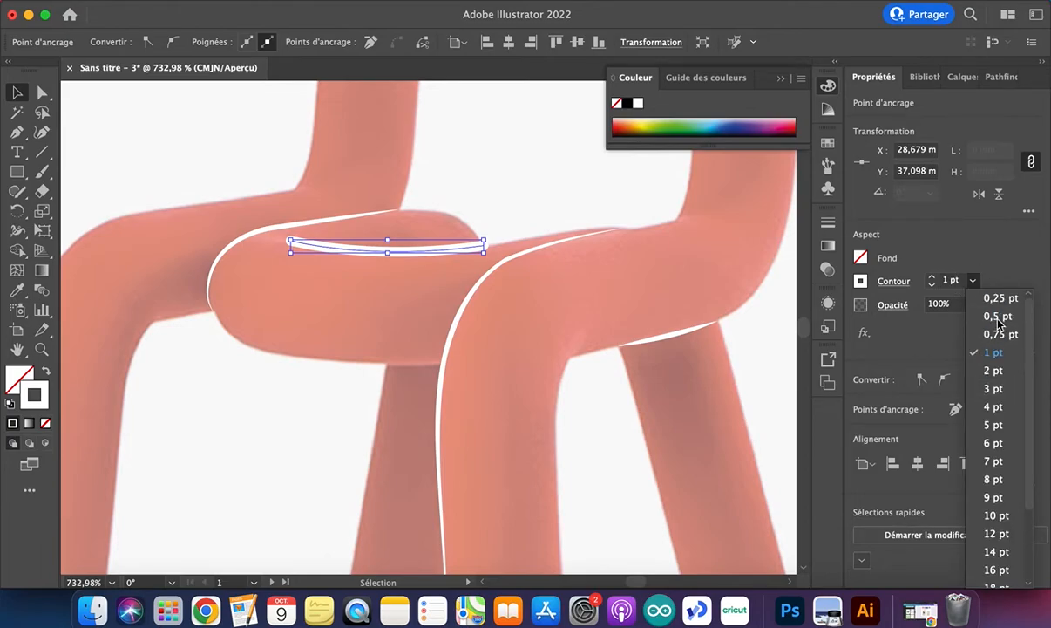
left_click(997, 317)
Give the seat ring's inner-edge curve the lens-shaped width profile tapering at both ends, and deselect it
left_click(893, 281)
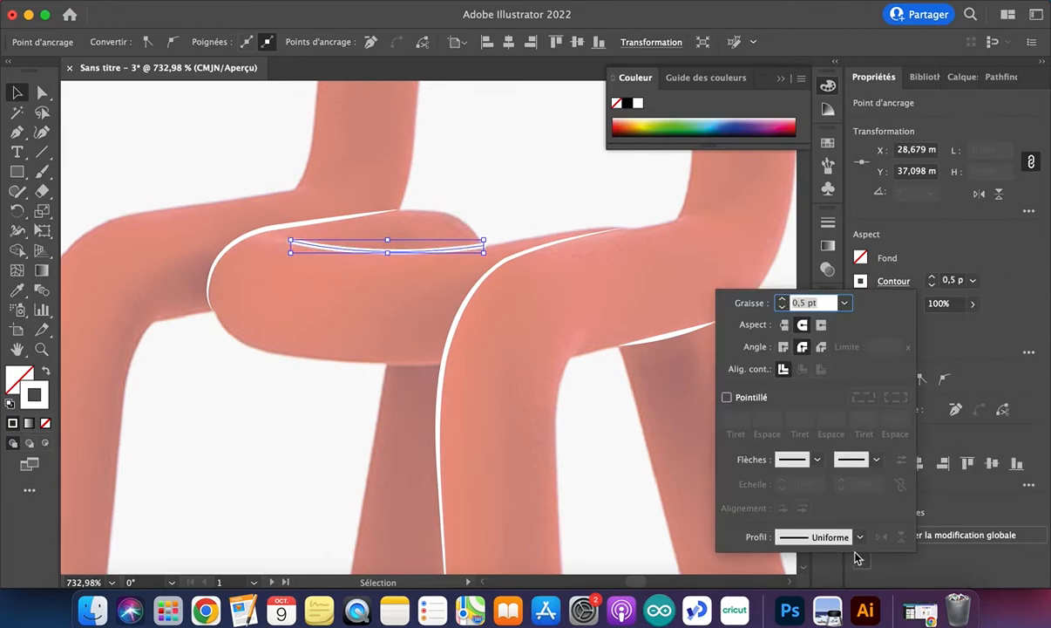
left_click(860, 539)
left_click(801, 377)
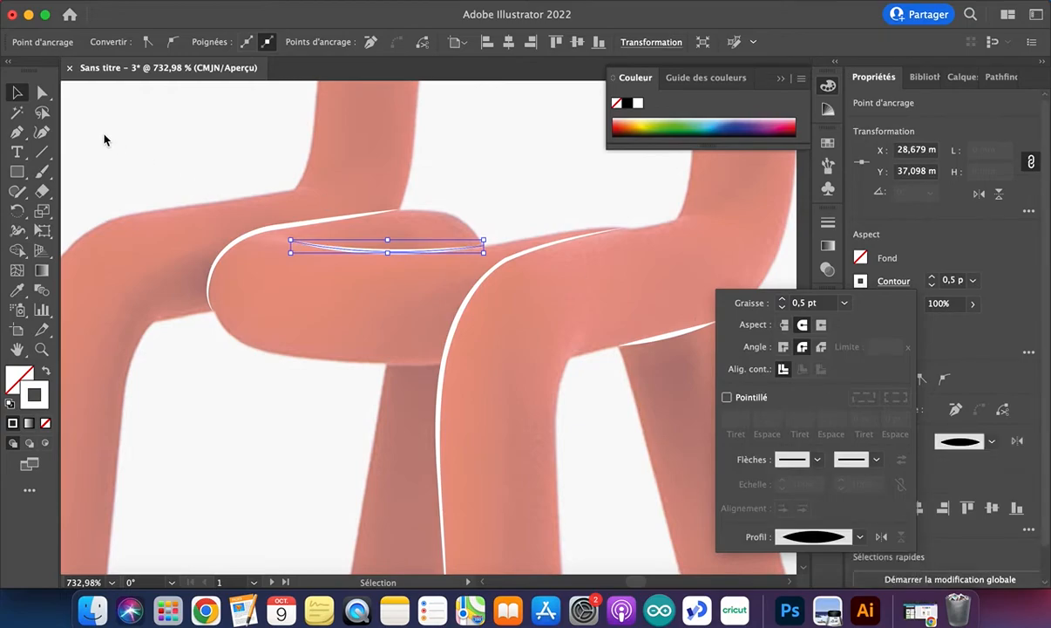
left_click(19, 92)
left_click(171, 163)
Show the tracé intérieur and tracé extérieur layers again beneath the white detail lines
scroll(263, 281, "down", 4)
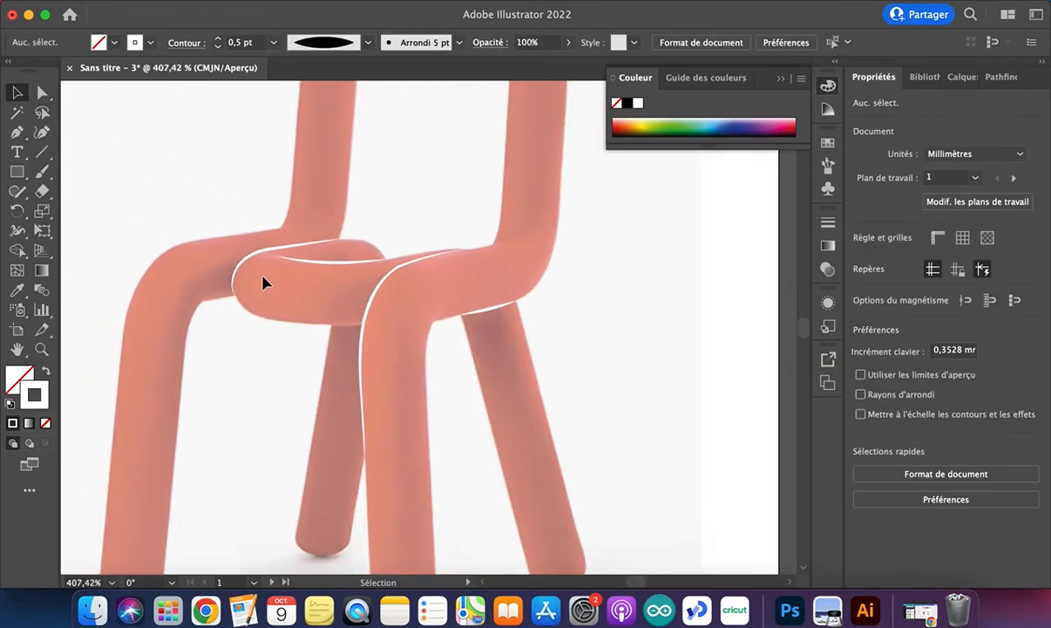
scroll(264, 282, "down", 3)
scroll(345, 361, "up", 2)
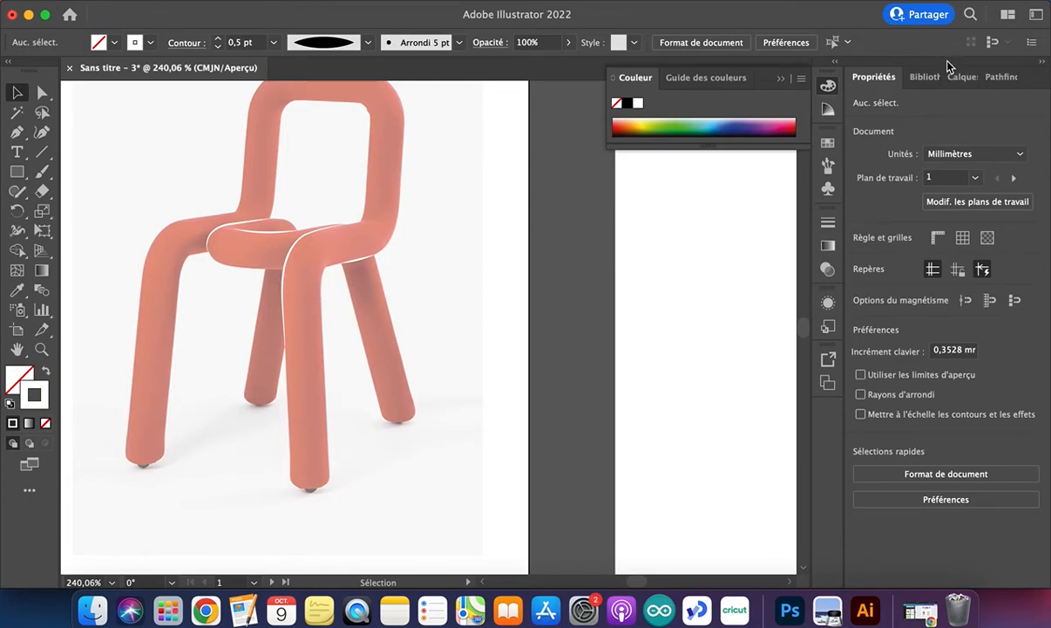
left_click(968, 77)
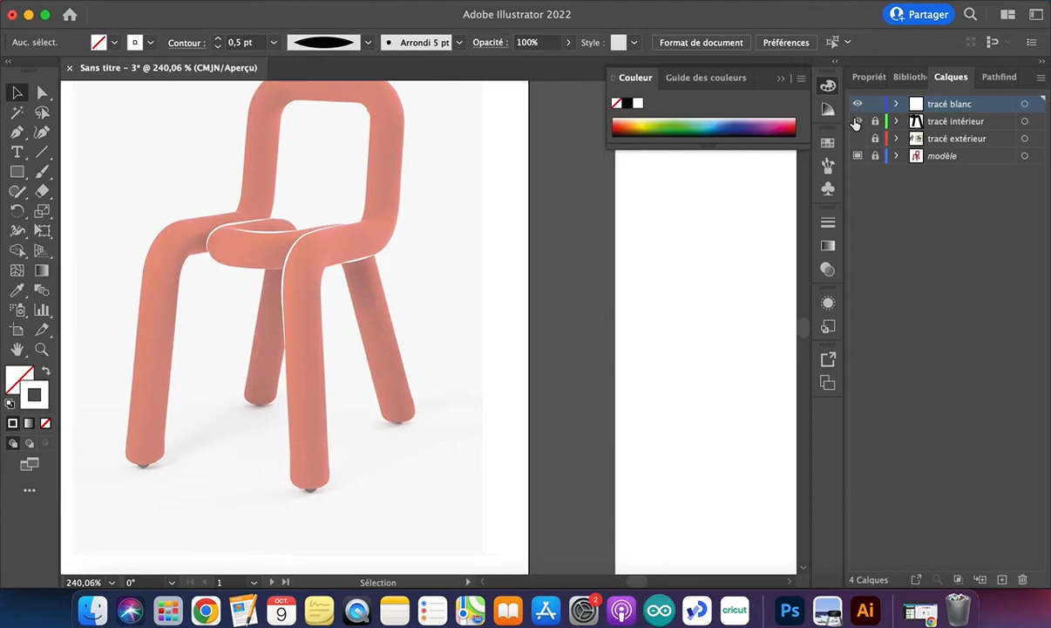
left_click(858, 121)
left_click(857, 139)
scroll(534, 320, "down", 1)
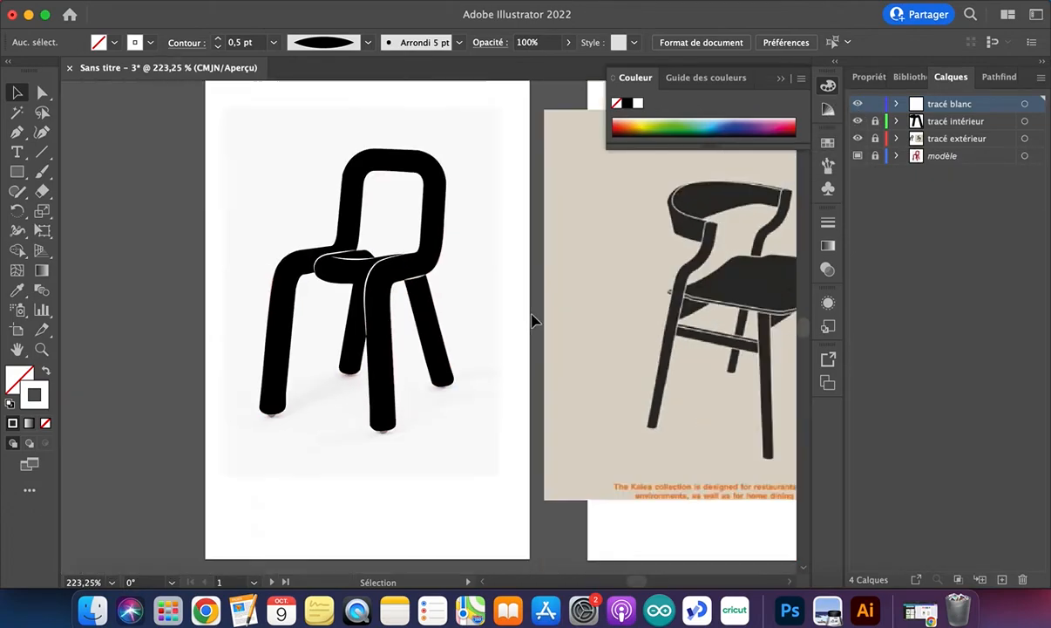
Move the right end anchor of the seat ring's upper white curve onto the corner where the backrest meets the ring, and deselect it
scroll(533, 321, "down", 5)
scroll(419, 316, "up", 8)
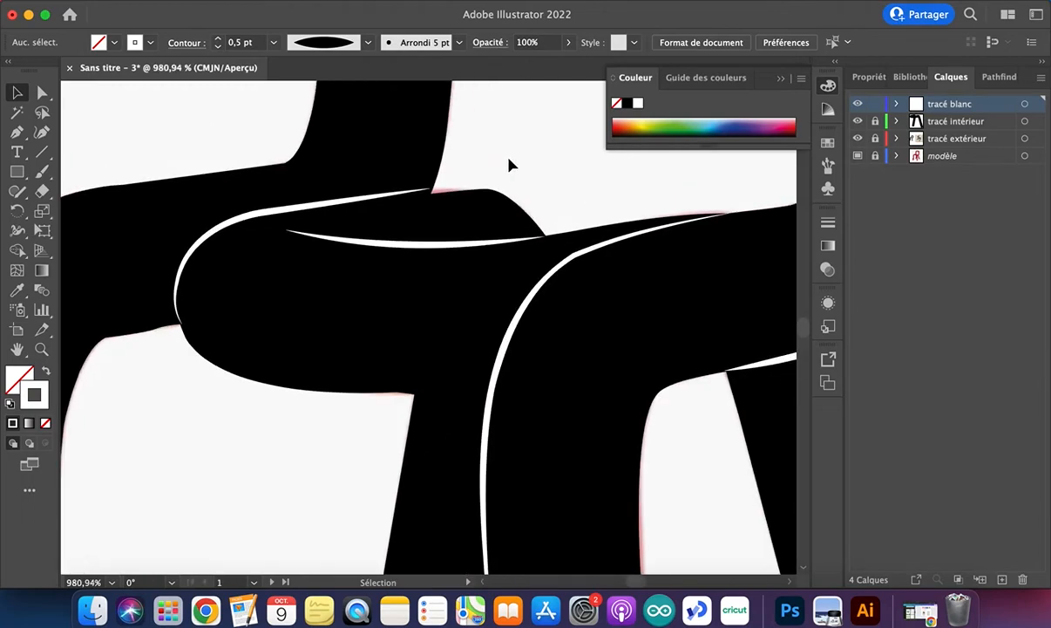
scroll(439, 222, "up", 4)
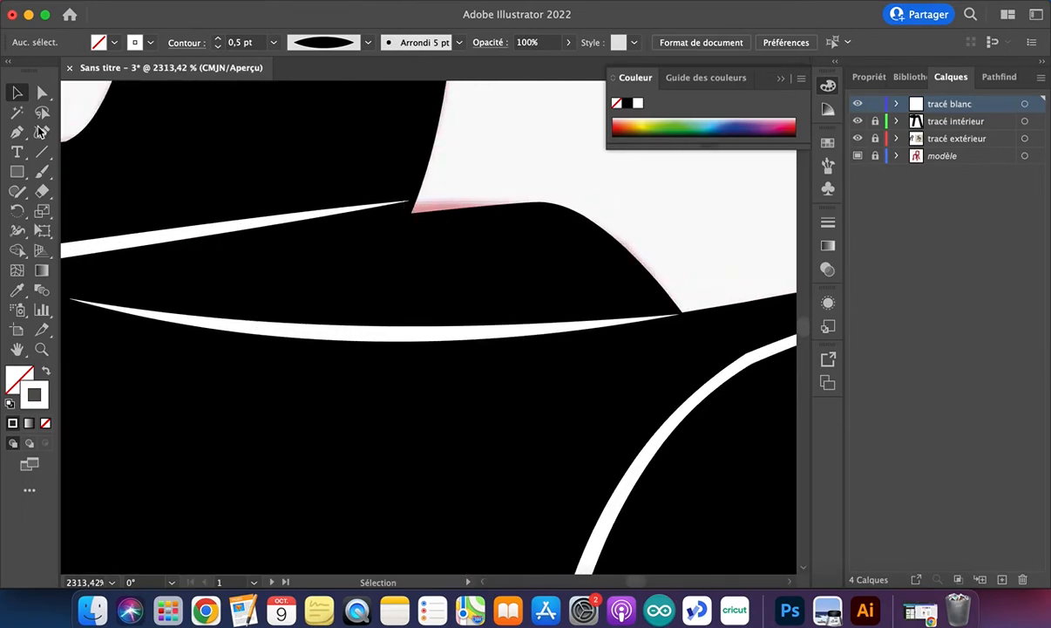
left_click(41, 92)
left_click(409, 203)
left_click_drag(408, 203, 418, 216)
left_click(448, 195)
scroll(446, 194, "down", 2)
scroll(422, 227, "up", 5)
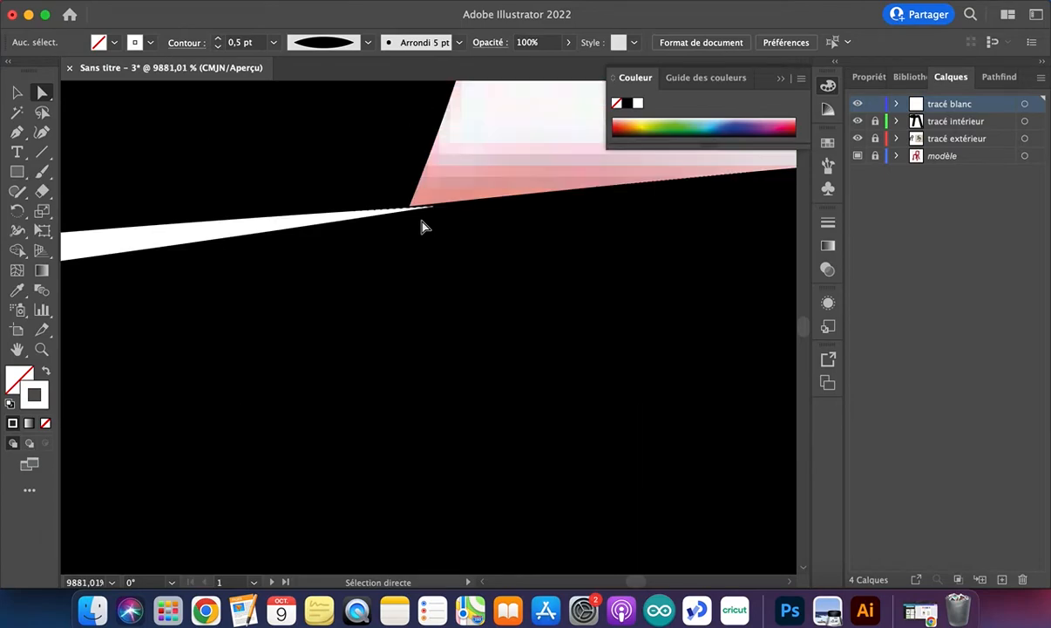
Nudge the seat ring's upper white curve back so its right tip ends exactly at the backrest corner, and deselect it
scroll(422, 226, "up", 4)
left_click(453, 209)
left_click_drag(451, 213, 345, 210)
left_click(370, 192)
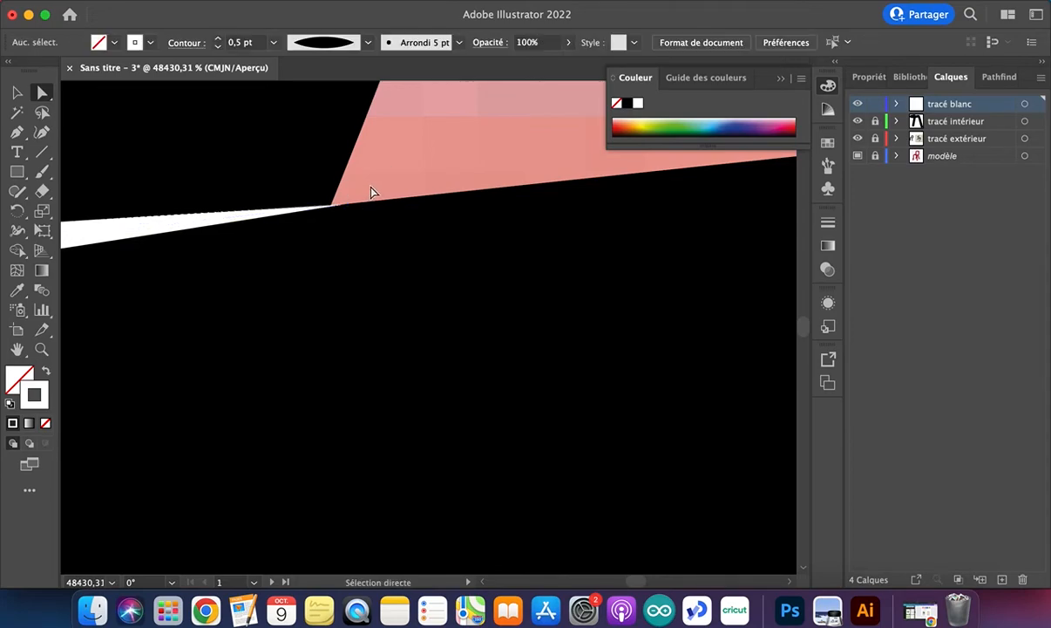
Move the same white curve's lower left end anchor down onto the seat ring's outer edge, just below the rear leg junction, and deselect it
scroll(370, 192, "down", 15)
scroll(314, 232, "up", 3)
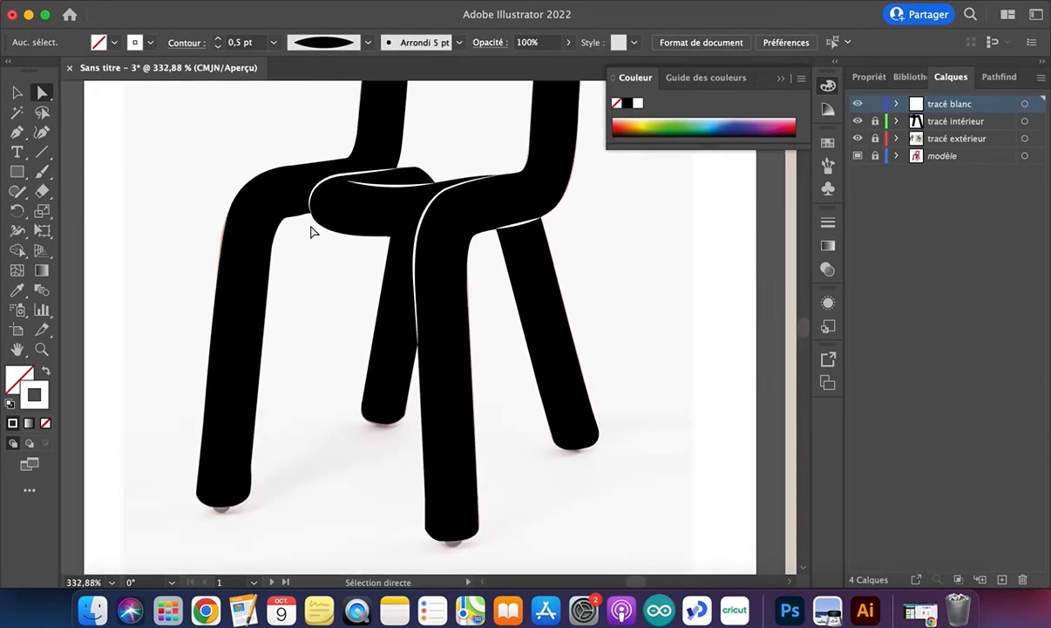
scroll(314, 232, "up", 6)
left_click(266, 232)
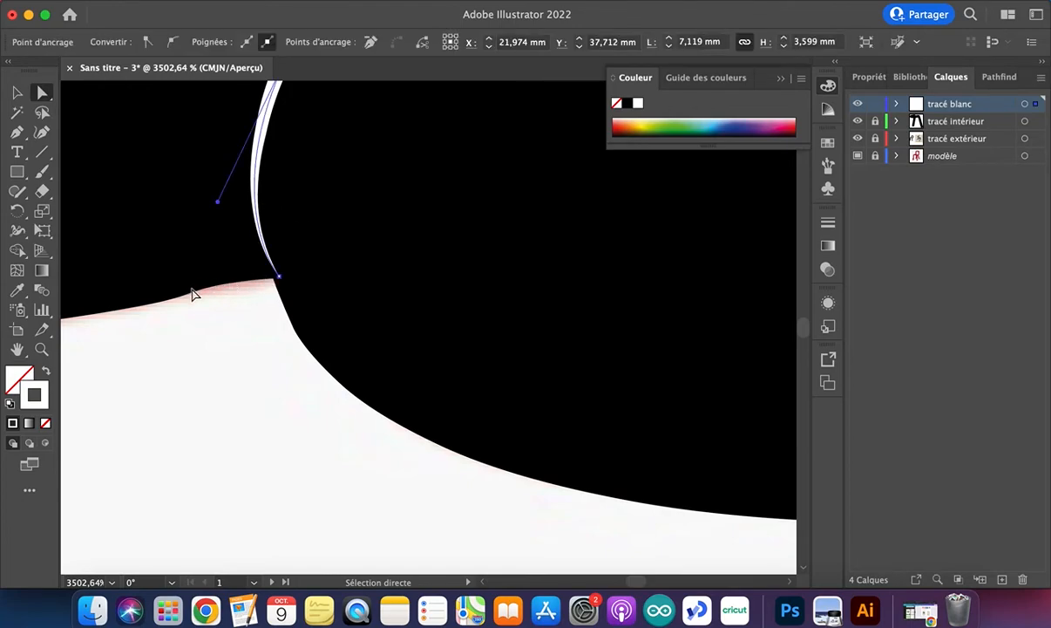
left_click_drag(287, 277, 287, 315)
left_click(242, 339)
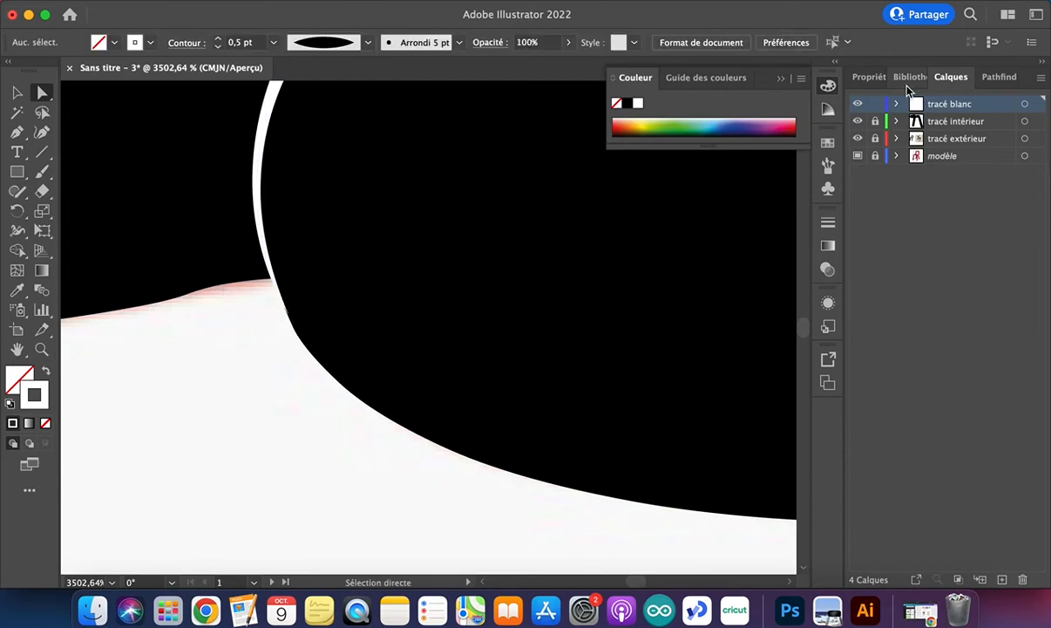
Unlock the tracé extérieur layer and straighten the black outline's lower edge at the ring by moving its anchor inside the ring and adjusting the handle
left_click(892, 142)
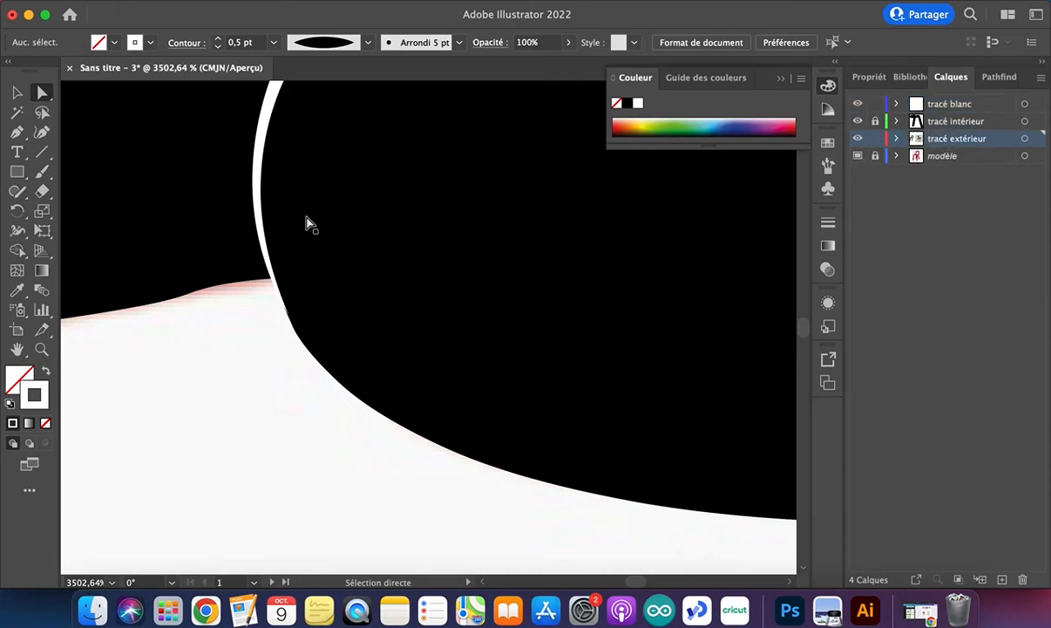
left_click(247, 263)
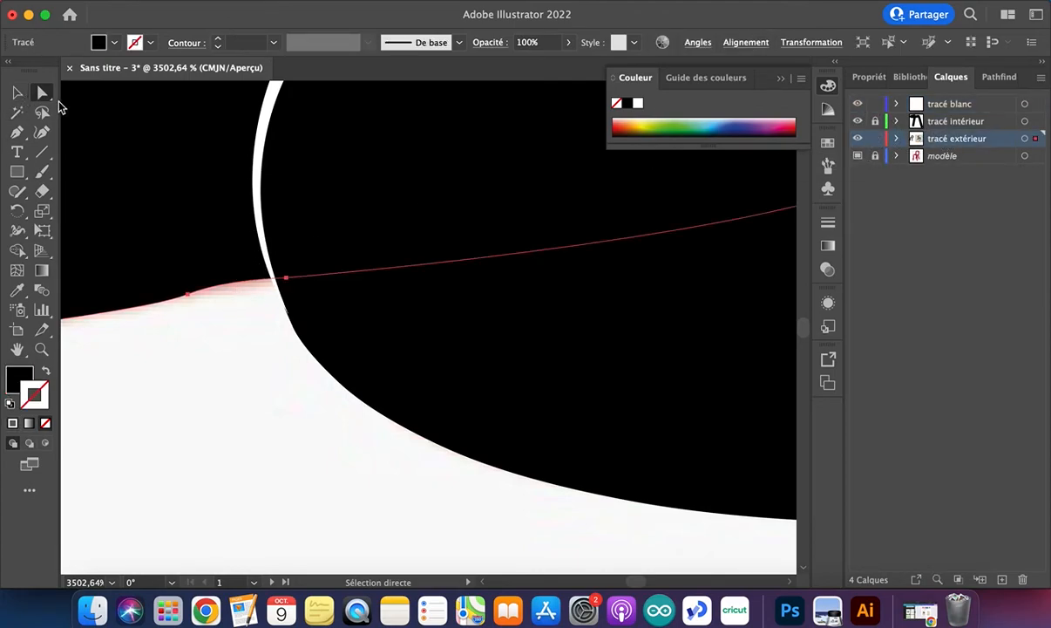
left_click_drag(287, 279, 310, 278)
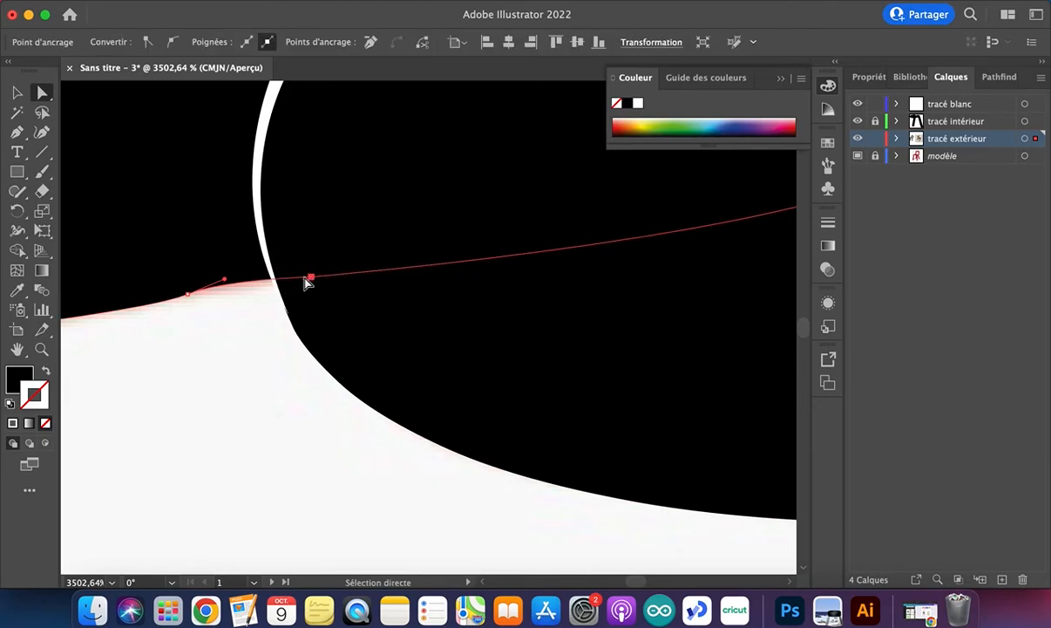
left_click_drag(225, 283, 235, 298)
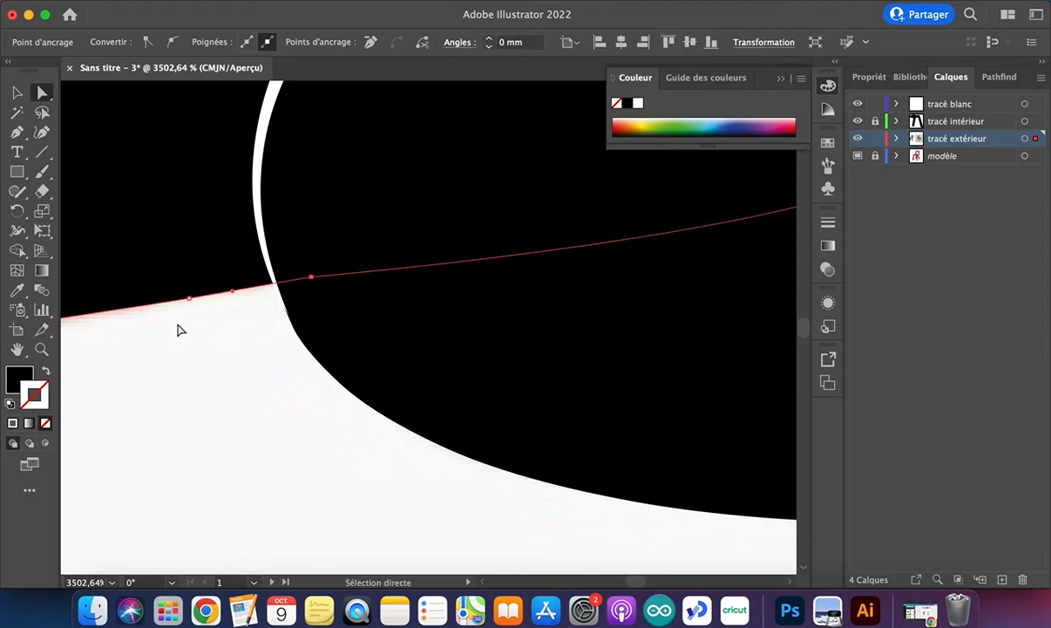
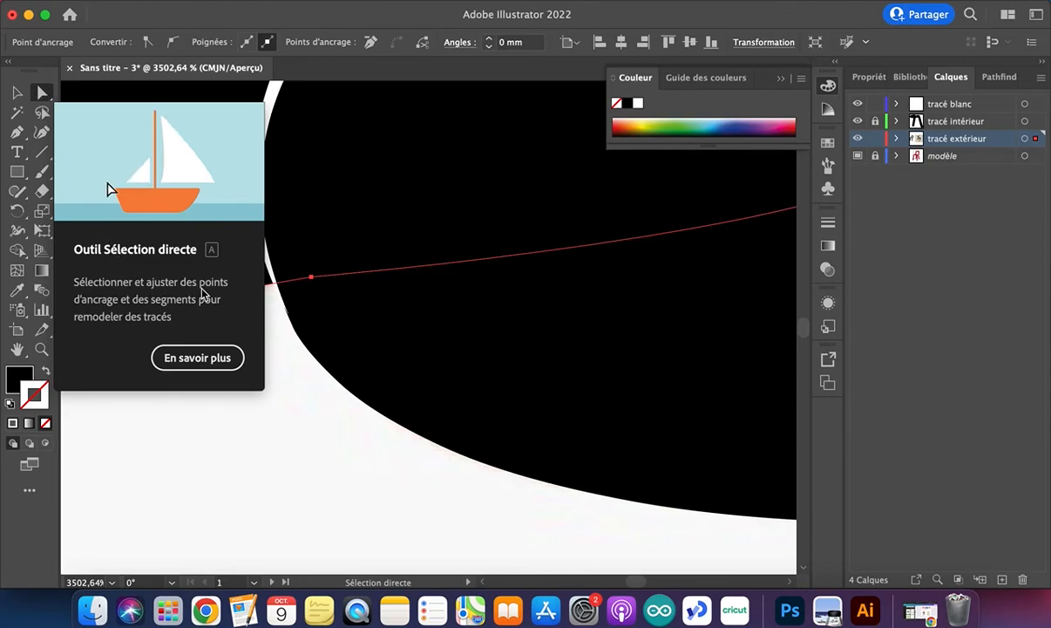
left_click(19, 92)
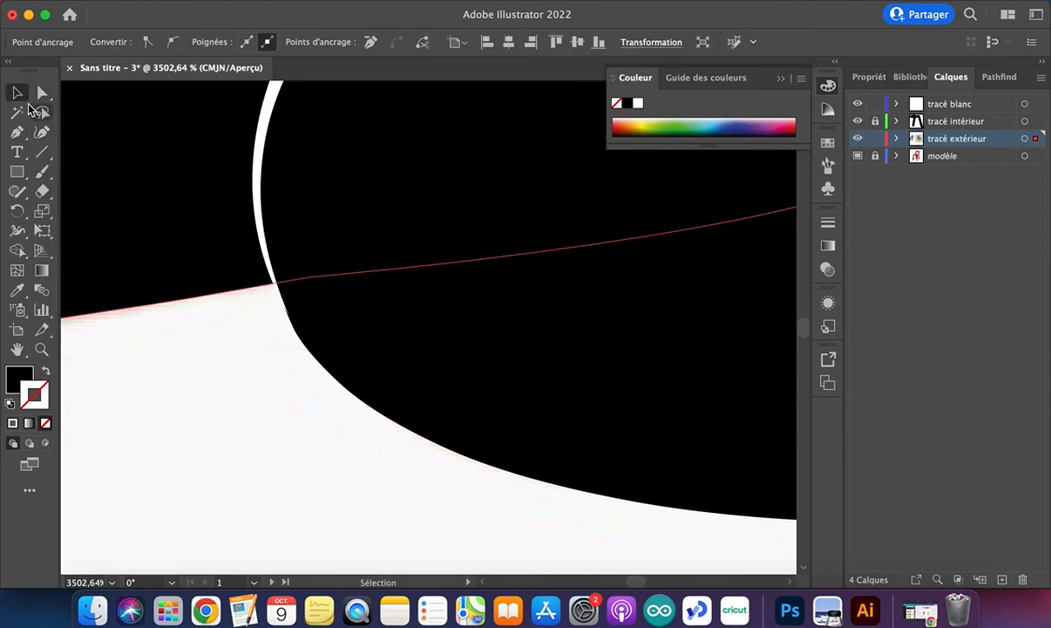
left_click_drag(217, 423, 296, 399)
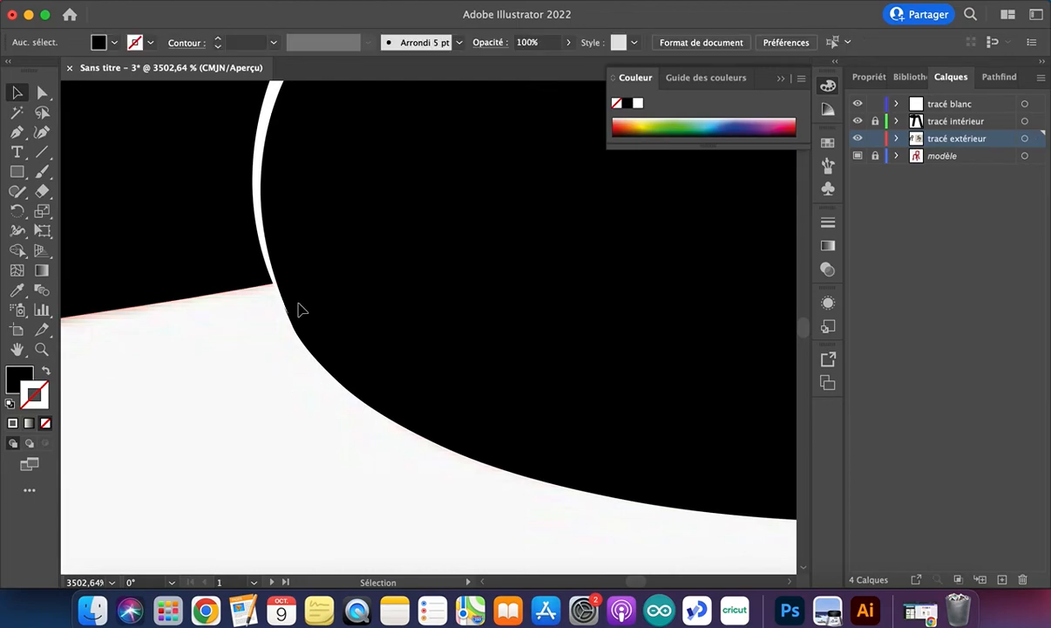
Fine-tune the lower end anchor and curve handle of the ring's left white line to follow the ring's contour, and deselect it
left_click(276, 288)
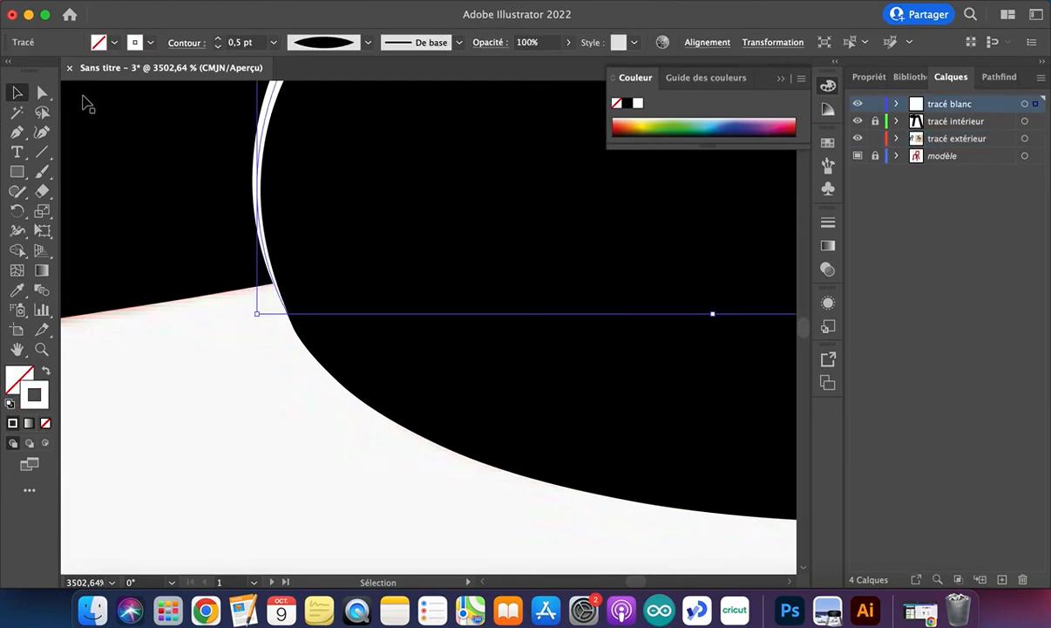
scroll(366, 281, "down", 5)
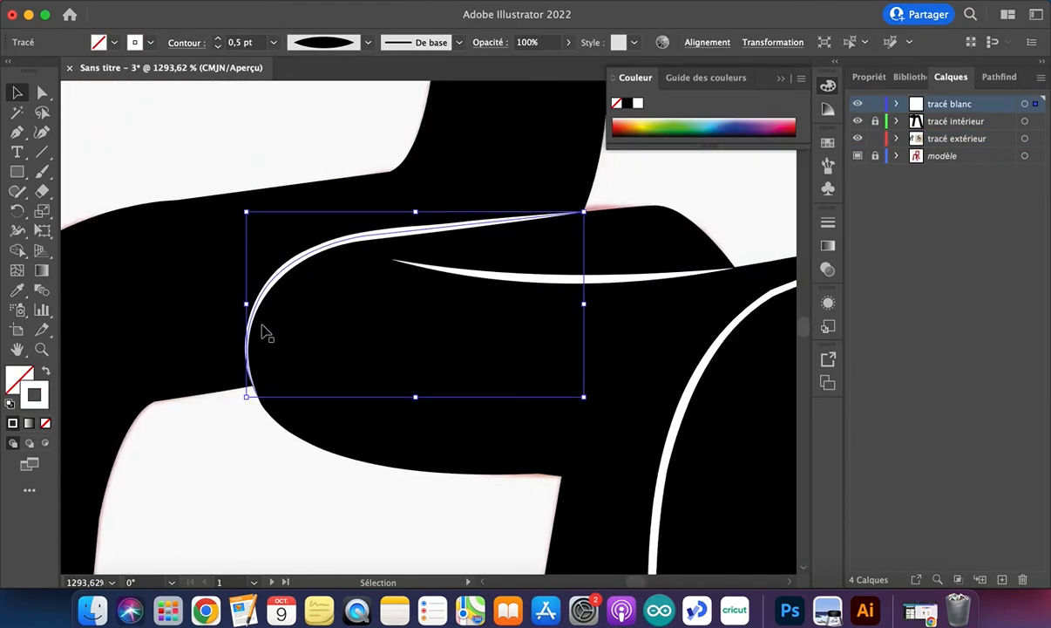
key("a")
left_click(259, 398)
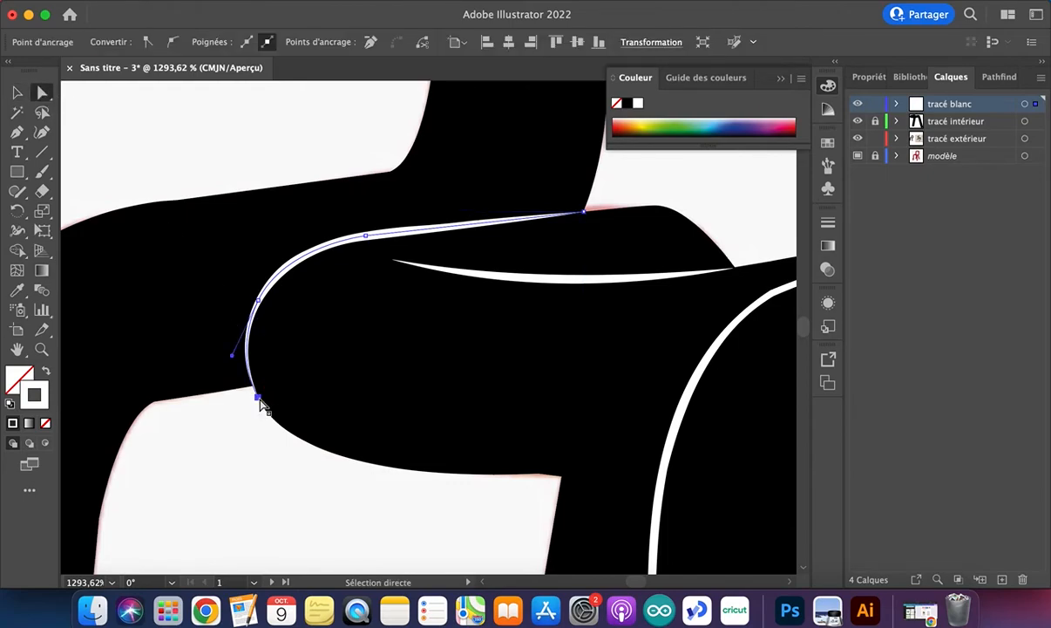
scroll(259, 398, "up", 4)
left_click_drag(193, 286, 193, 279)
left_click(258, 395)
left_click_drag(258, 398, 257, 400)
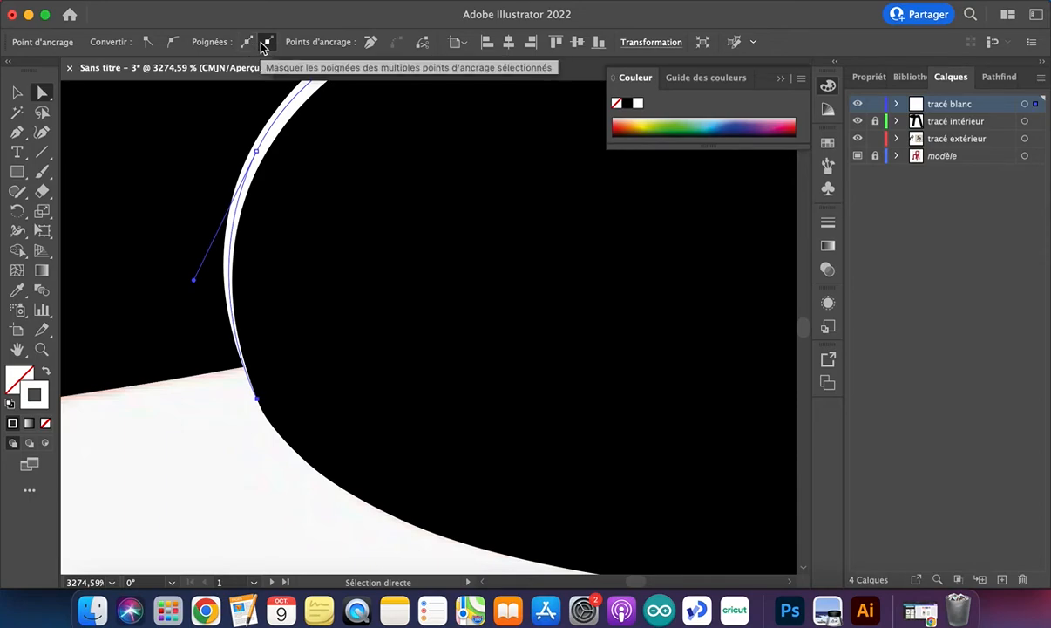
scroll(221, 293, "down", 6)
left_click(17, 92)
left_click(181, 181)
scroll(574, 381, "down", 4)
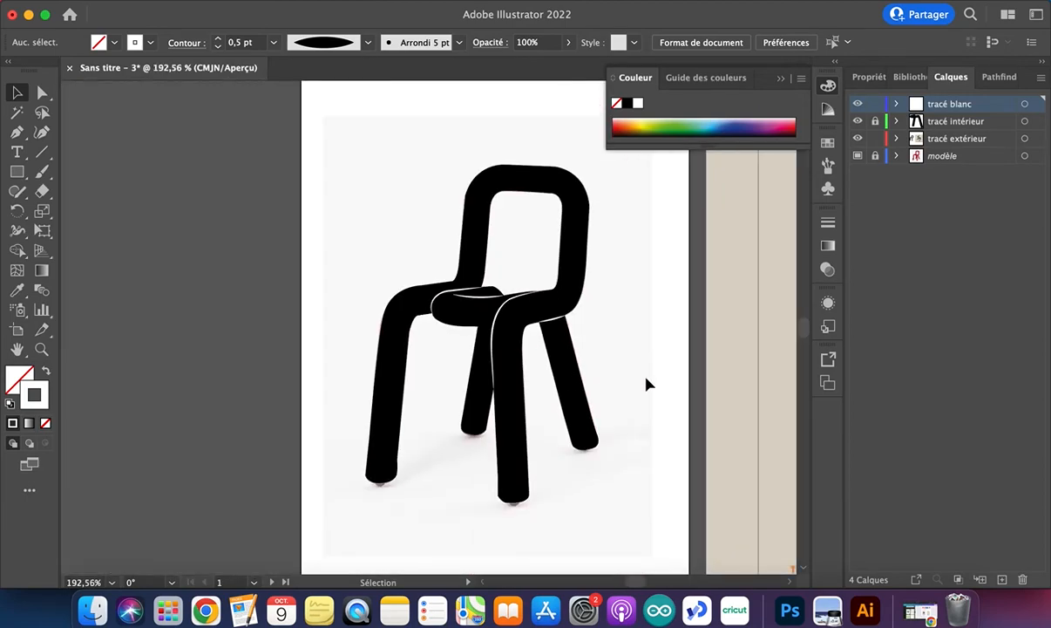
Lock the tracé extérieur layer and add a new top layer named pieds
scroll(646, 384, "right", 3)
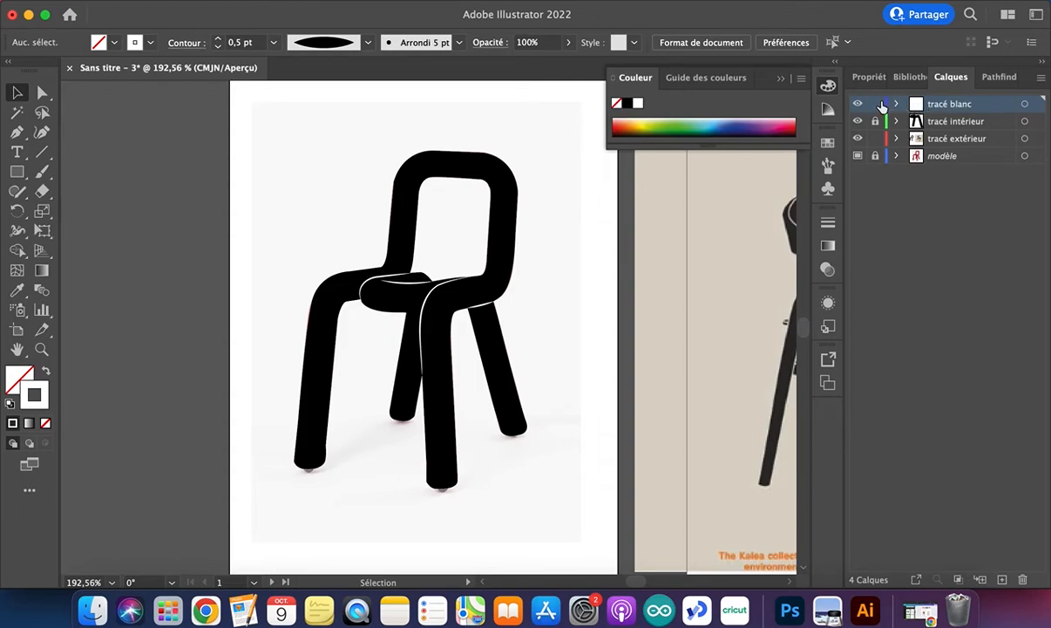
left_click(875, 140)
scroll(440, 488, "up", 5)
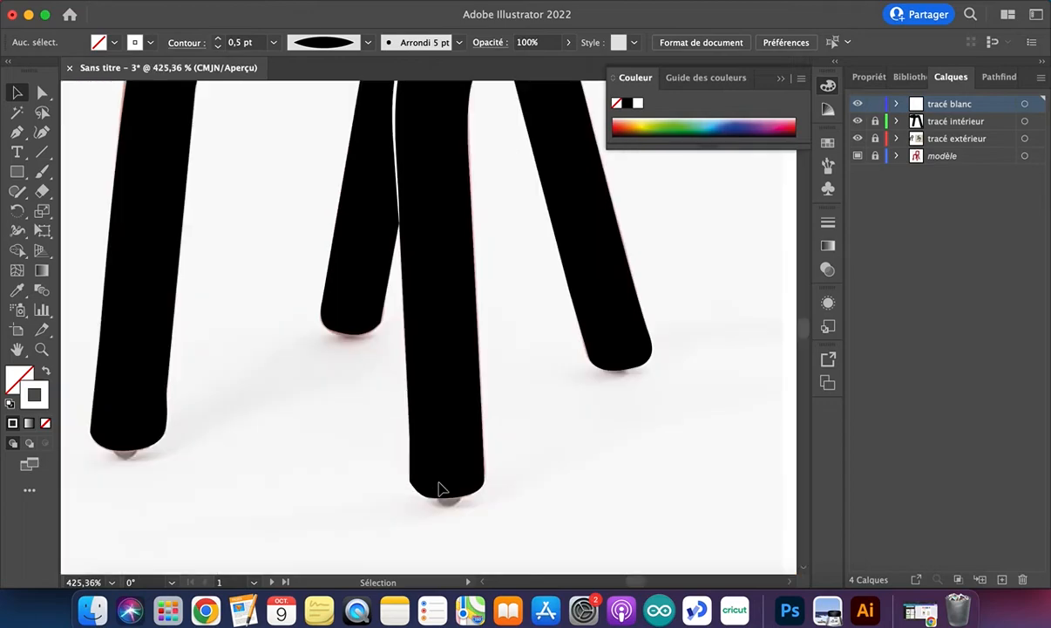
left_click(1001, 579)
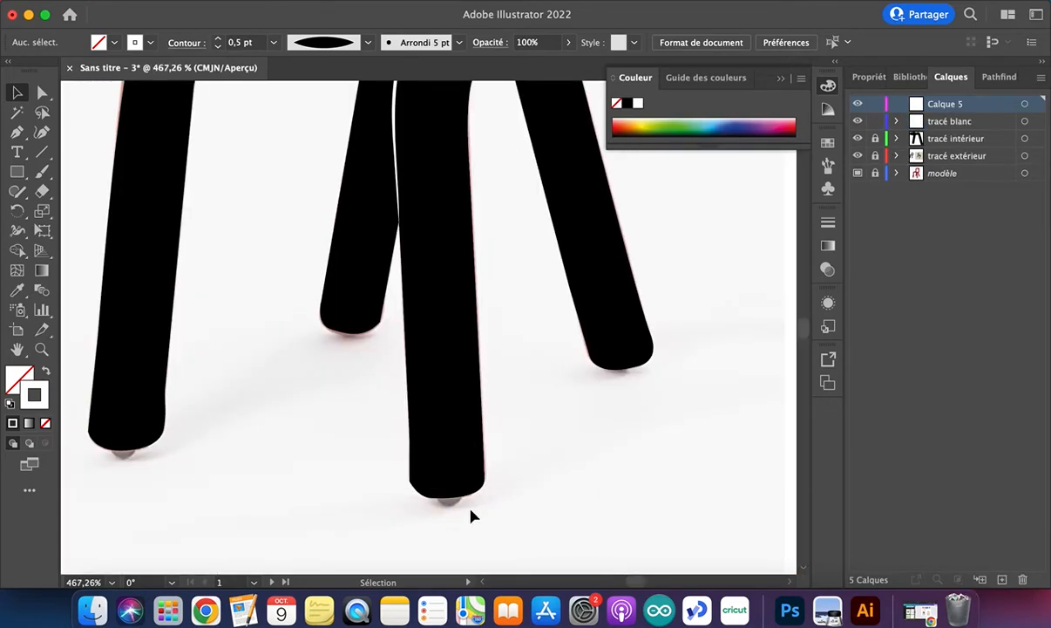
left_click_drag(18, 172, 70, 210)
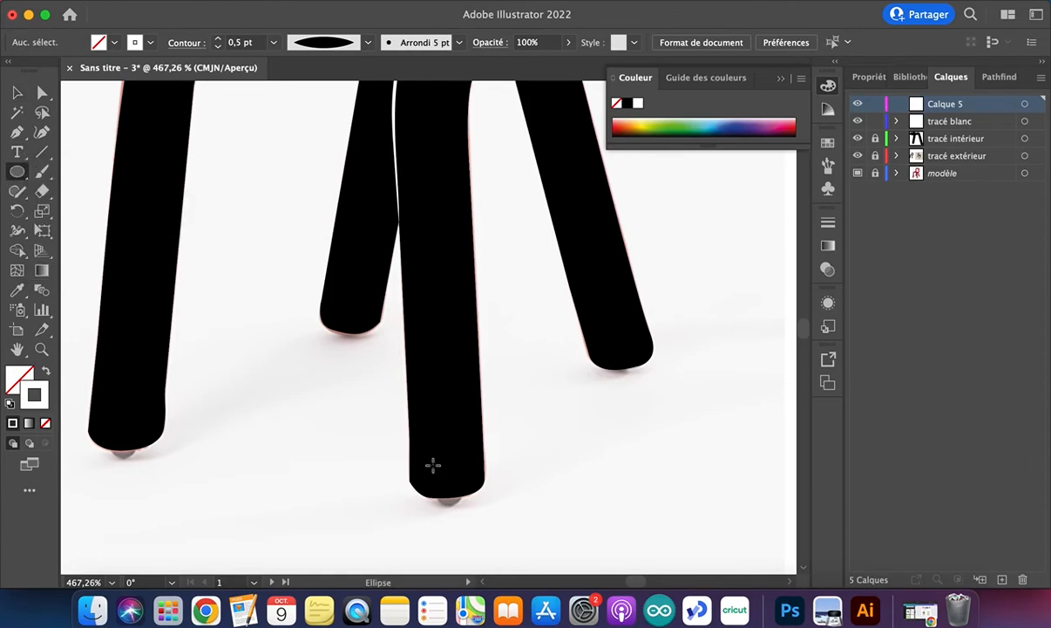
double_click(958, 103)
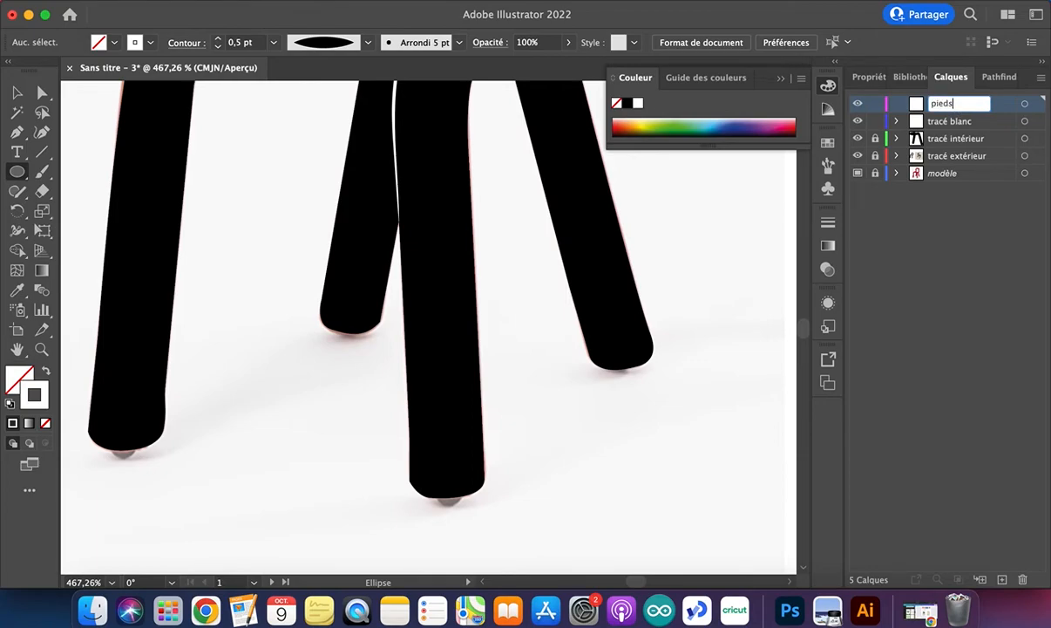
type("s")
key("Return")
Draw a small circle over the front leg's foot with the Ellipse tool, and remove its stroke and fill
scroll(432, 494, "up", 5)
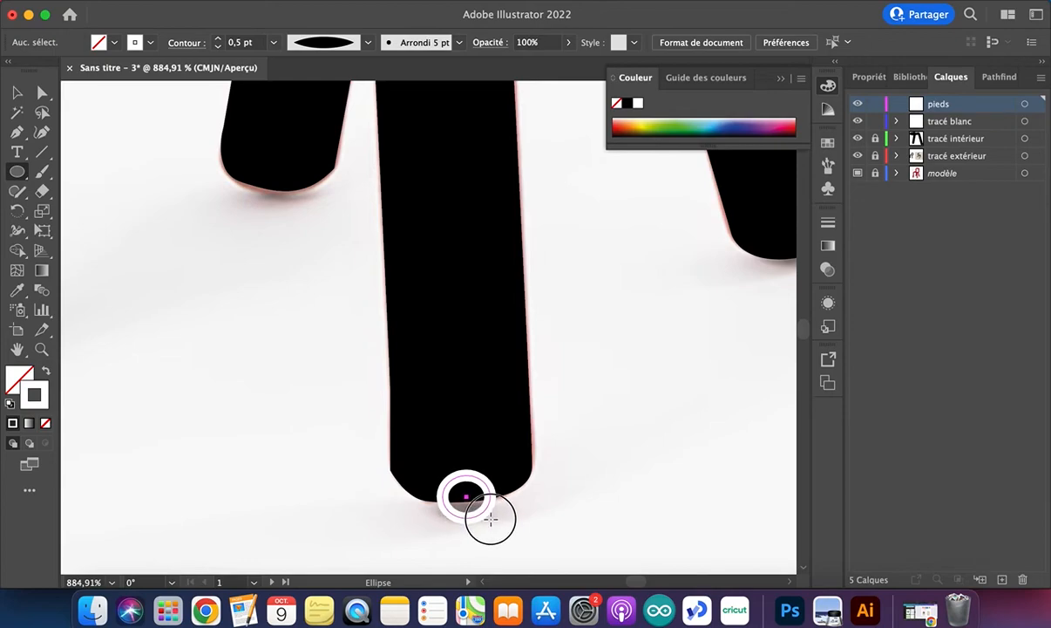
mouse_move(486, 523)
left_mouse_down()
mouse_move(624, 485)
mouse_move(611, 548)
mouse_move(500, 521)
mouse_move(476, 539)
mouse_move(553, 552)
mouse_move(556, 423)
mouse_move(519, 540)
mouse_move(537, 554)
mouse_move(476, 530)
mouse_move(526, 535)
mouse_move(487, 509)
left_mouse_up()
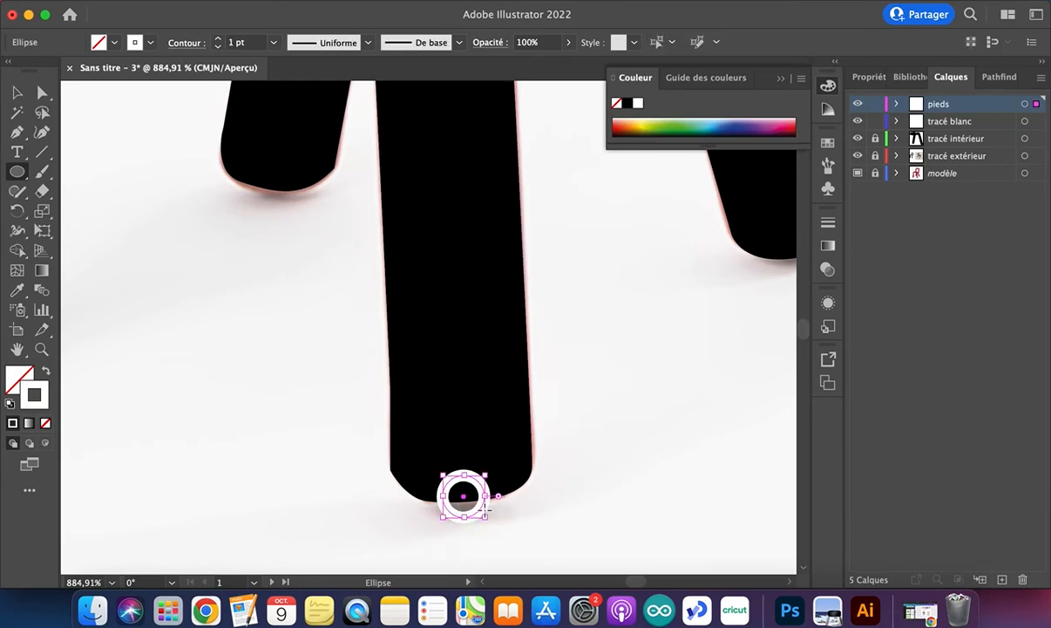
left_click(45, 371)
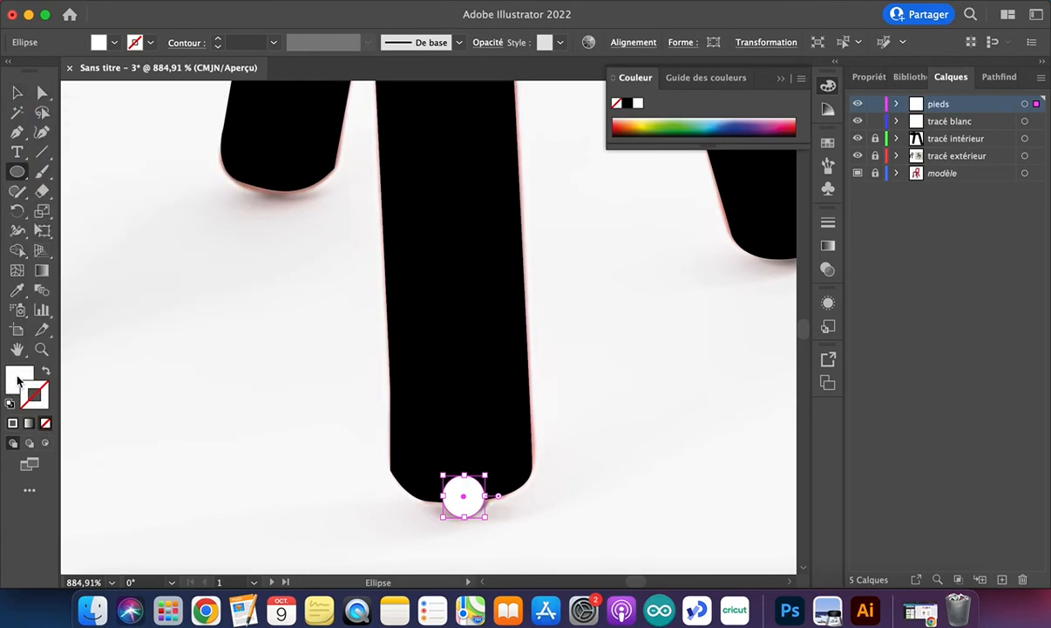
left_click(45, 423)
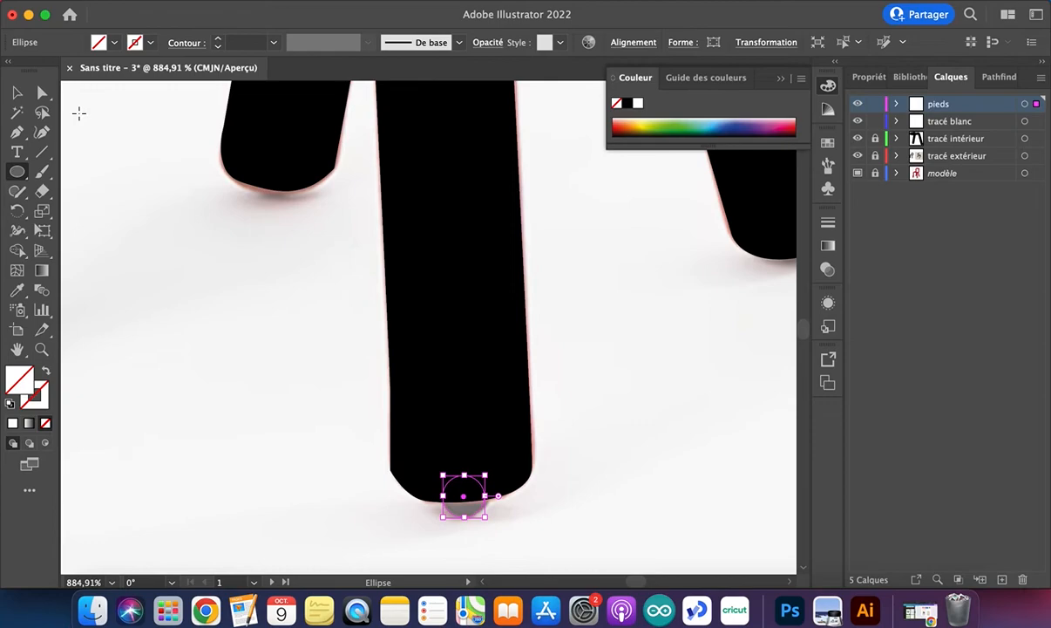
left_click(17, 92)
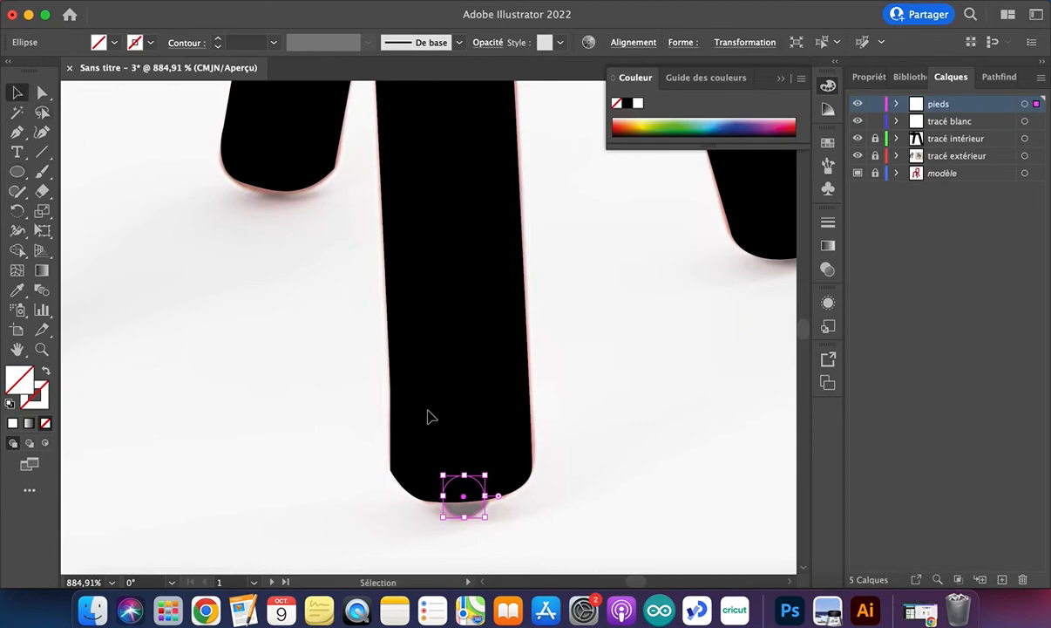
Reposition the foot circle and stretch it slightly wider so it matches the grey foot pad under the front leg
left_click(476, 510)
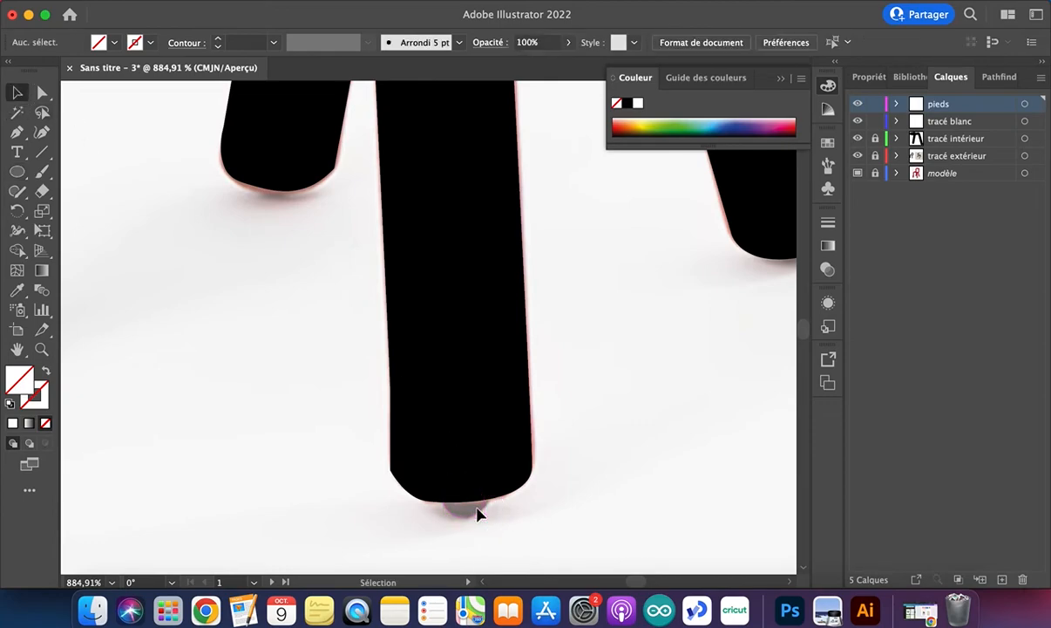
left_click(482, 515)
left_click_drag(483, 511, 483, 515)
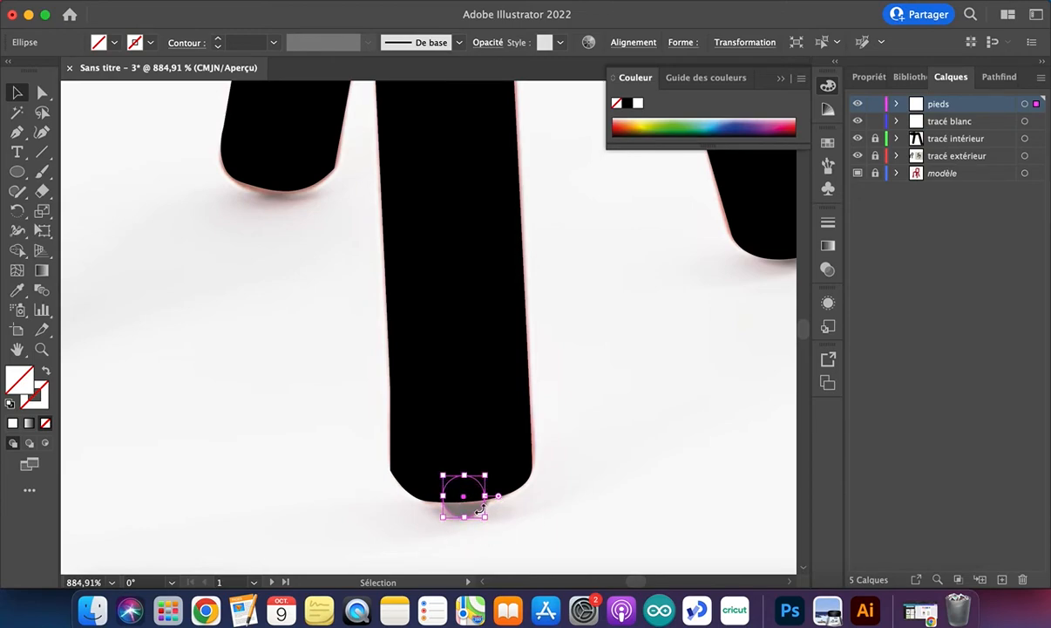
scroll(461, 502, "up", 3)
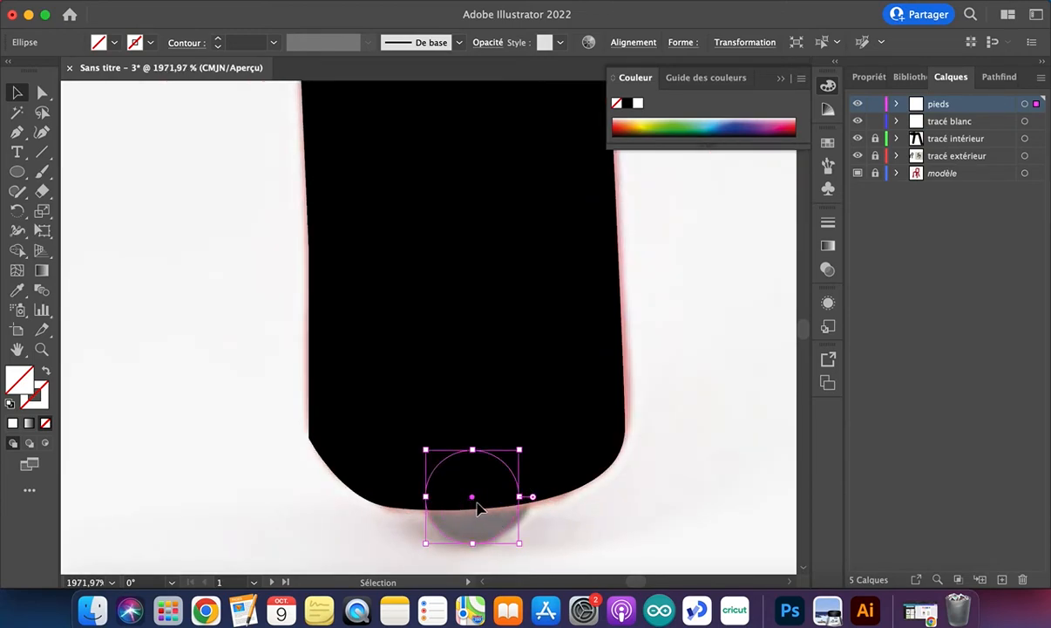
mouse_move(471, 499)
left_mouse_down()
mouse_move(481, 507)
mouse_move(471, 506)
left_mouse_up()
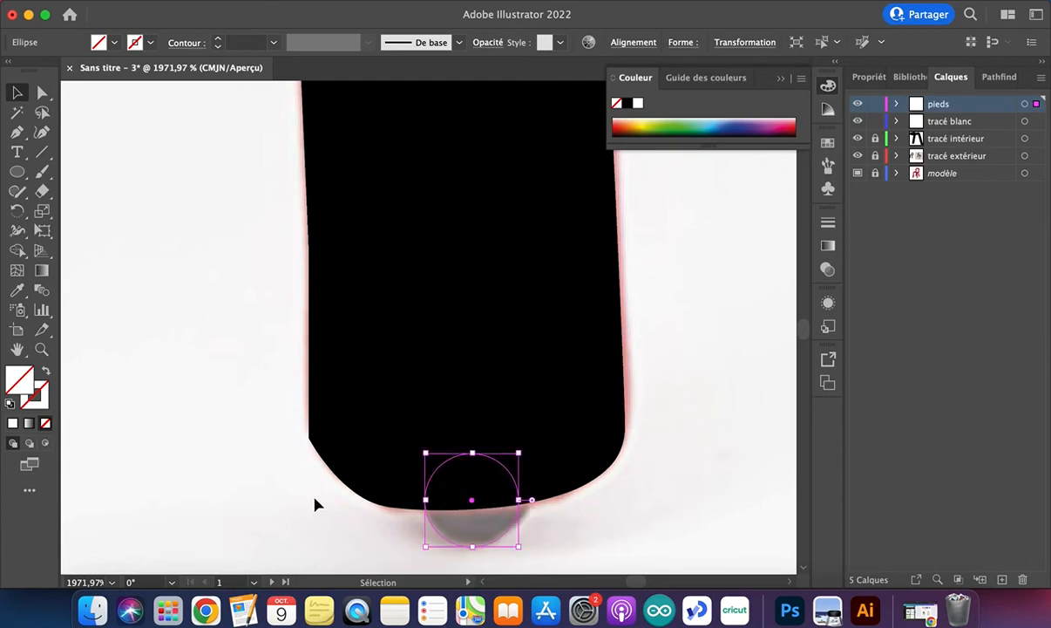
mouse_move(520, 454)
left_mouse_down()
mouse_move(526, 445)
mouse_move(525, 454)
left_mouse_up()
left_click_drag(515, 538, 513, 532)
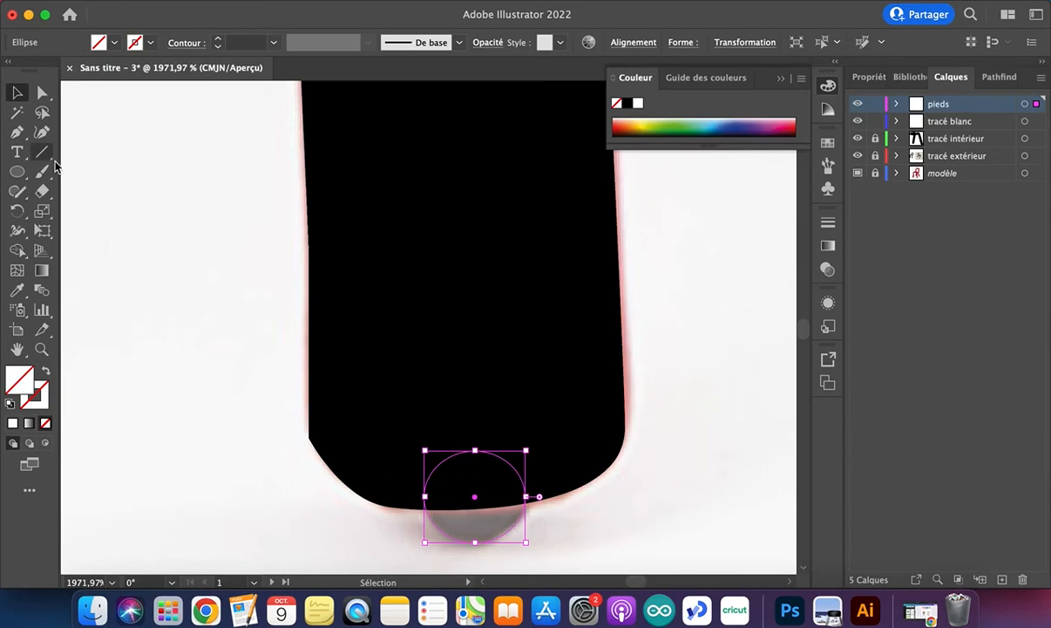
Fill the foot ellipse with dark grey and move the pieds layer between tracé extérieur and modèle
double_click(17, 380)
left_click_drag(303, 199, 324, 179)
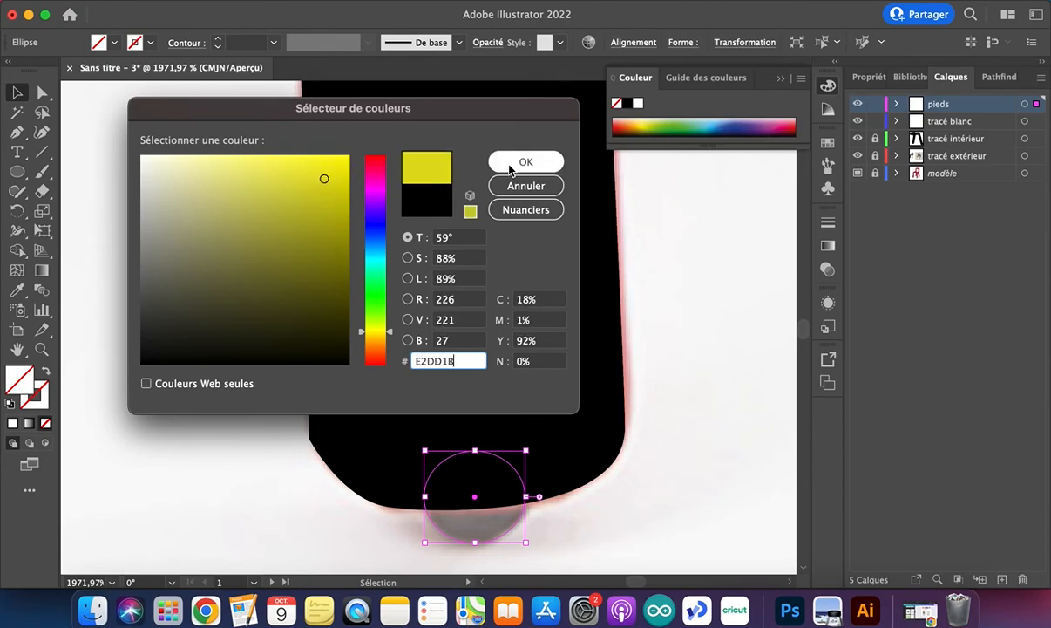
left_click_drag(138, 293, 142, 304)
left_click(525, 161)
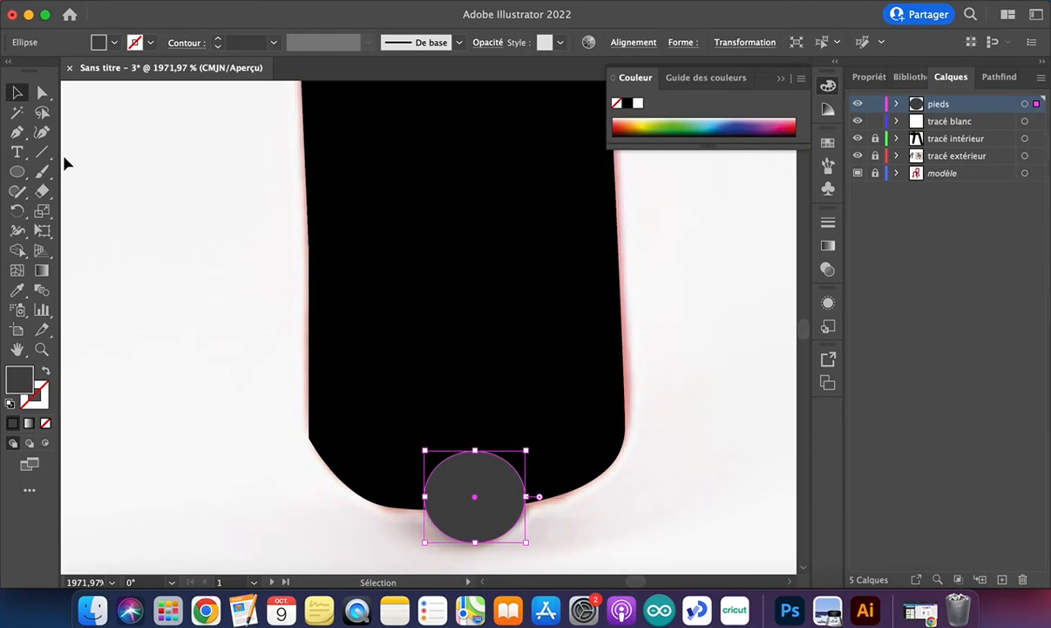
left_click(711, 243)
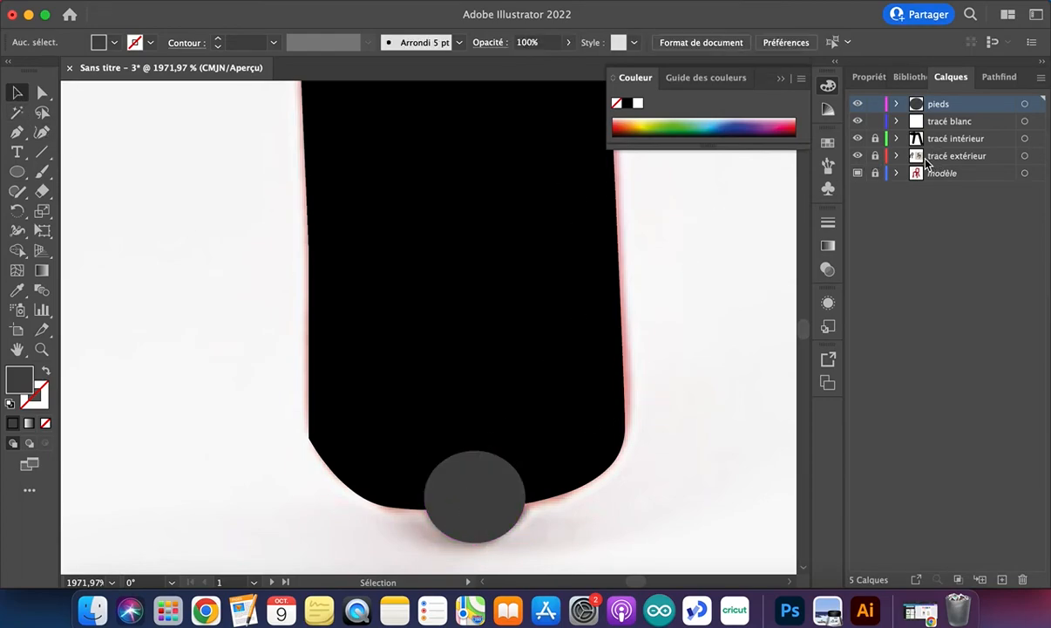
left_click_drag(938, 103, 944, 164)
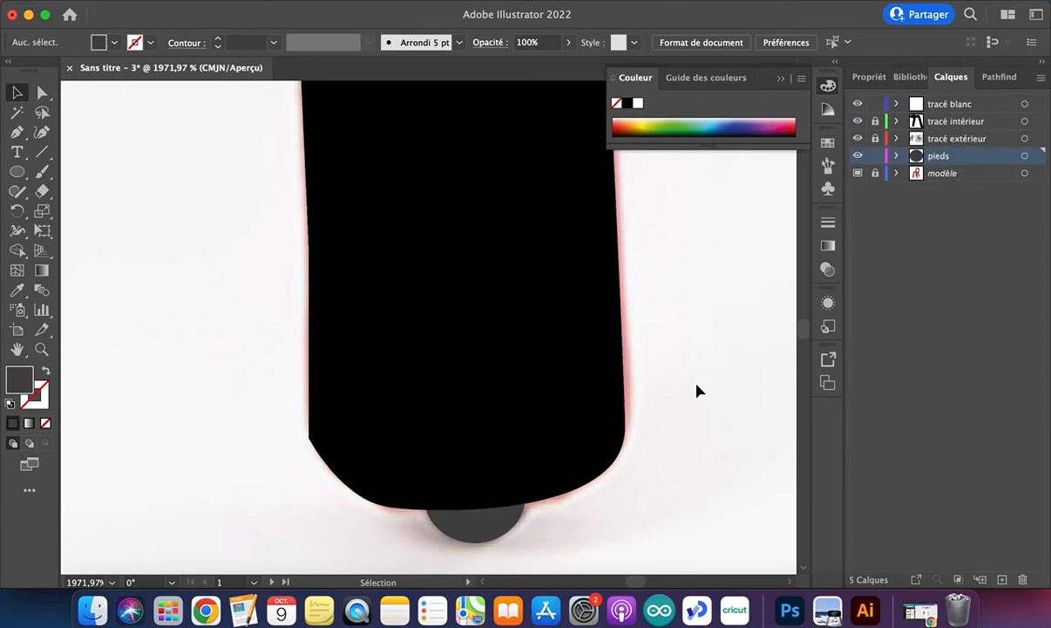
Unlock the tracé extérieur layer and slightly adjust the corner anchor and neighbouring curve handle at the front leg's lower left corner
scroll(697, 390, "down", 10)
scroll(697, 383, "down", 3)
scroll(696, 383, "right", 6)
scroll(696, 383, "up", 2)
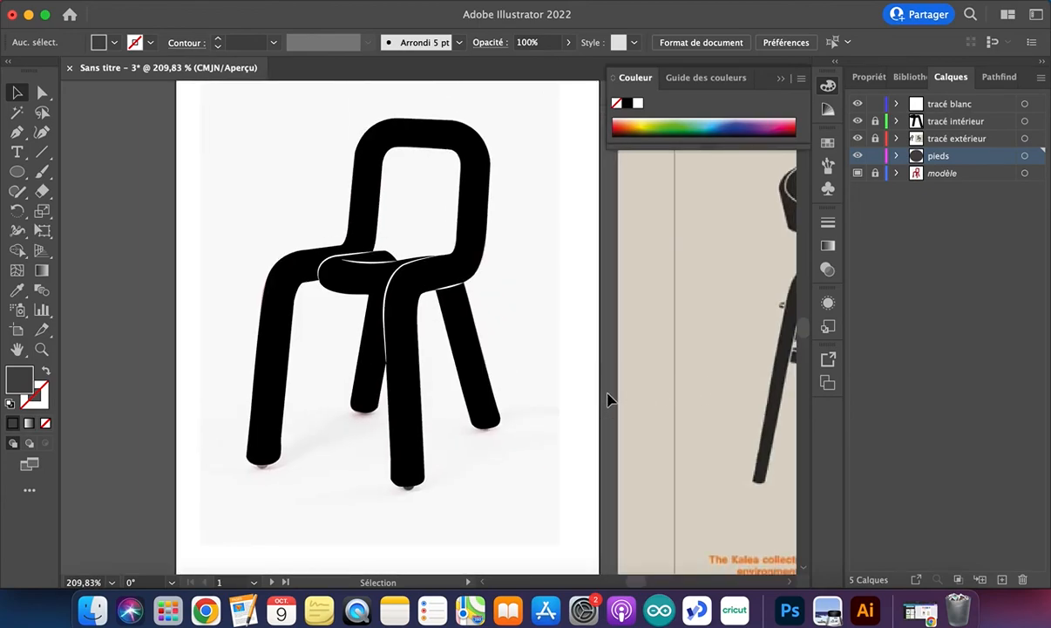
scroll(389, 487, "up", 14)
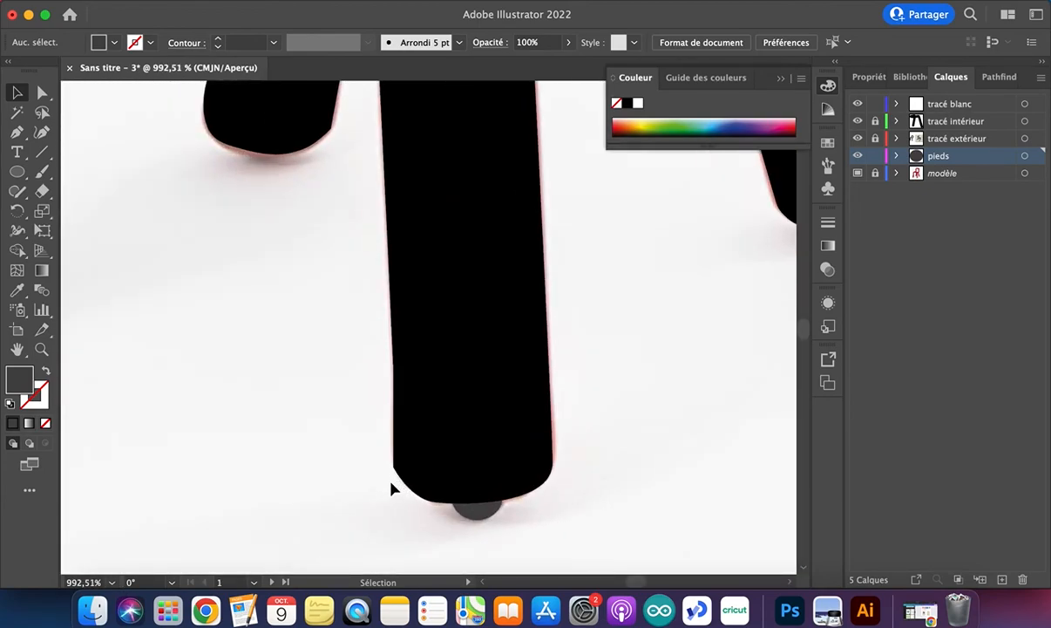
left_click(45, 95)
left_click(958, 141)
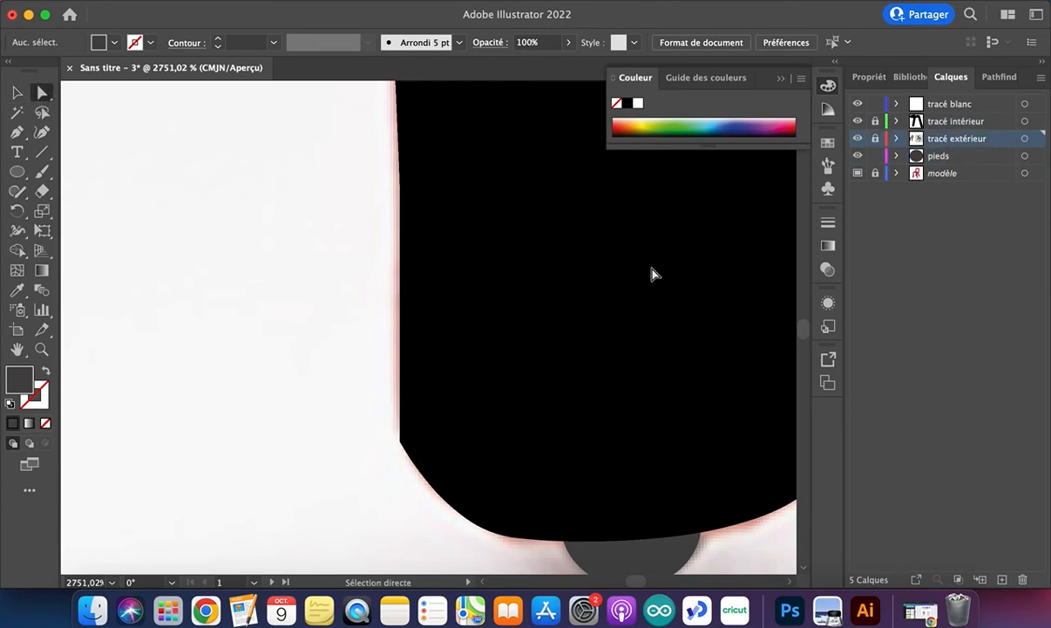
left_click(875, 138)
left_click(401, 444)
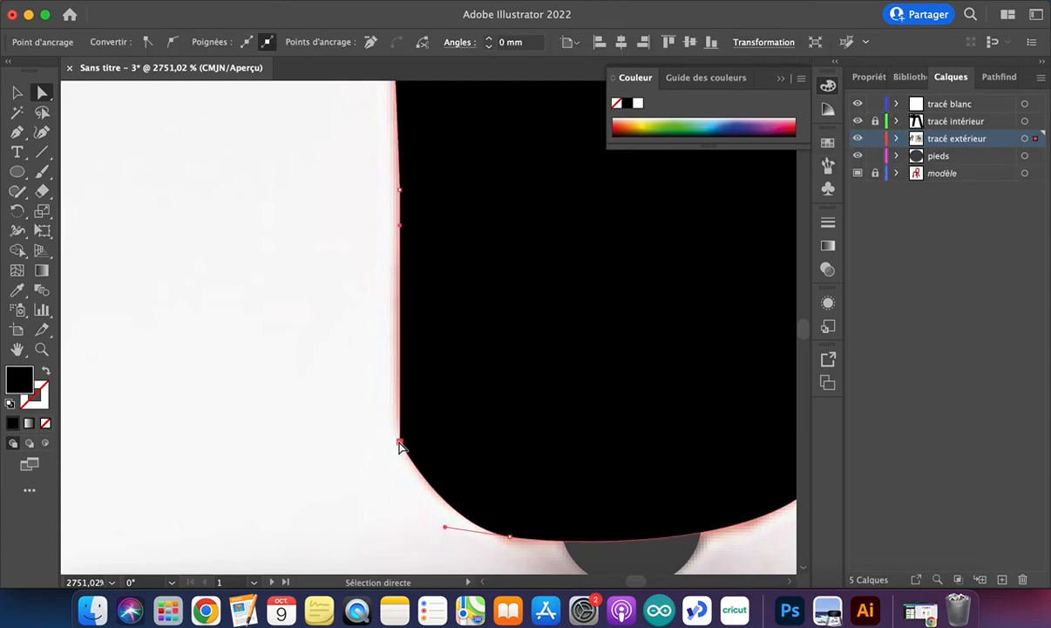
left_click_drag(401, 442, 402, 441)
mouse_move(445, 531)
left_mouse_down()
mouse_move(444, 508)
mouse_move(444, 524)
left_mouse_up()
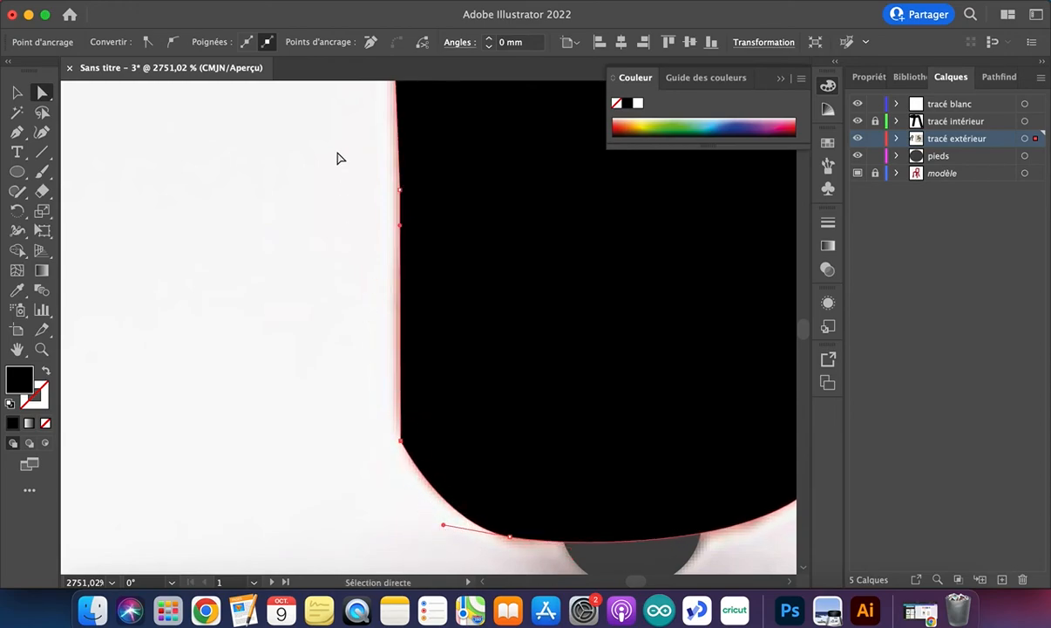
Convert the front leg's lower left corner anchor to a smooth point and adjust its handles to round the outline
left_click(402, 440)
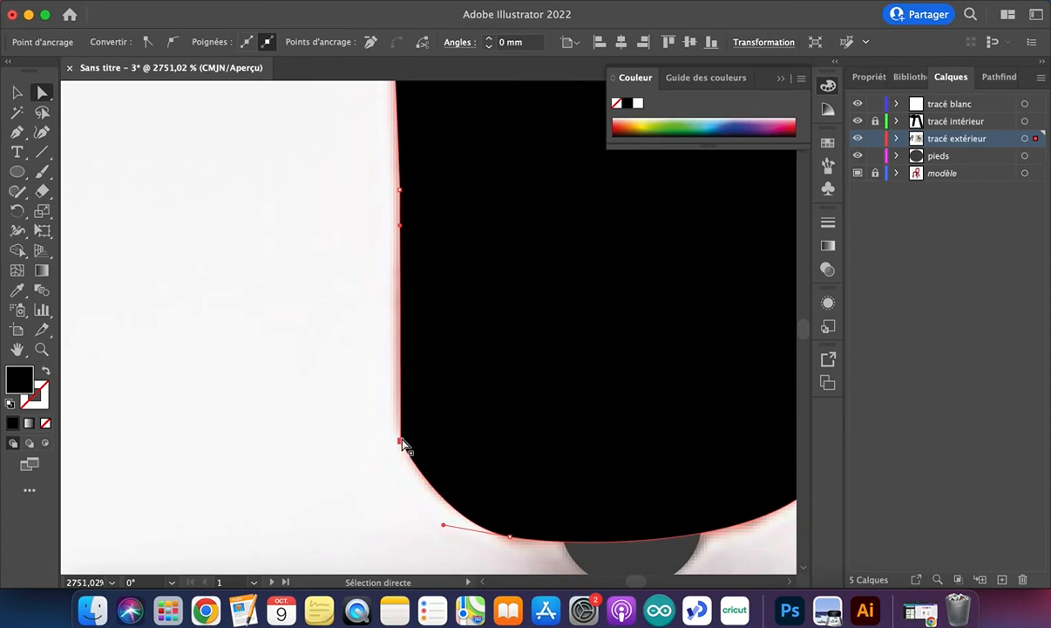
left_click(173, 44)
left_click_drag(387, 381, 390, 379)
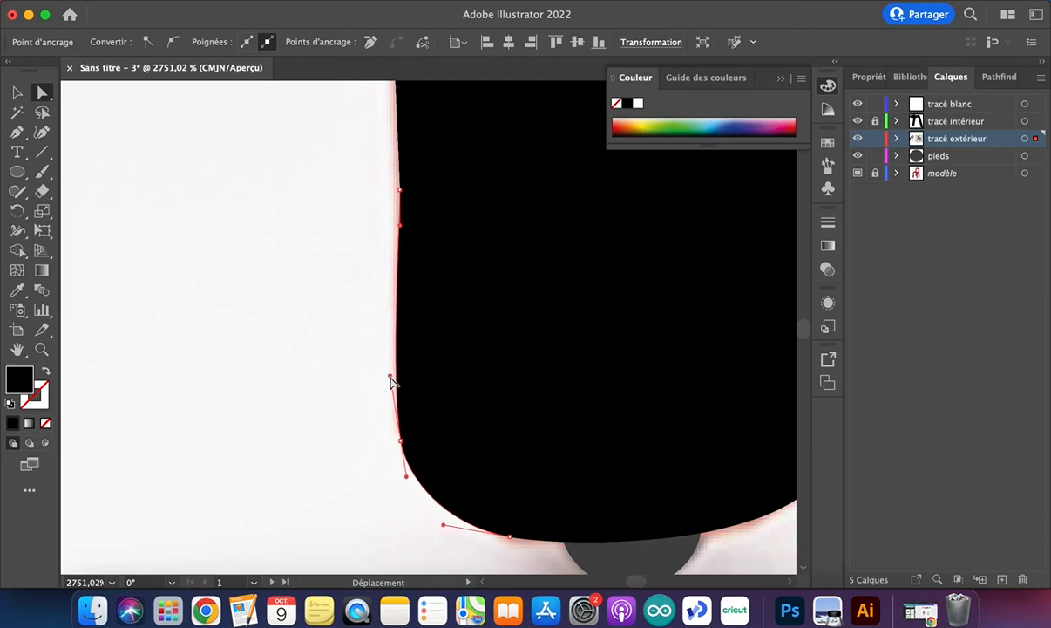
left_click_drag(405, 477, 405, 462)
left_click(358, 433)
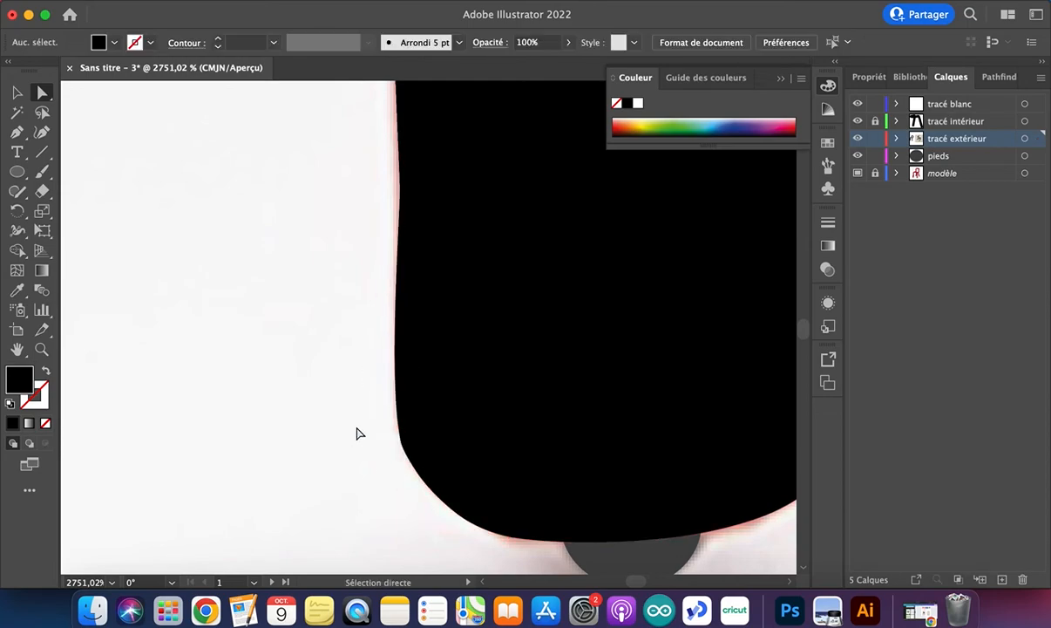
Delete the Kalea reference image from the second artboard
scroll(357, 434, "down", 5)
scroll(544, 392, "down", 4)
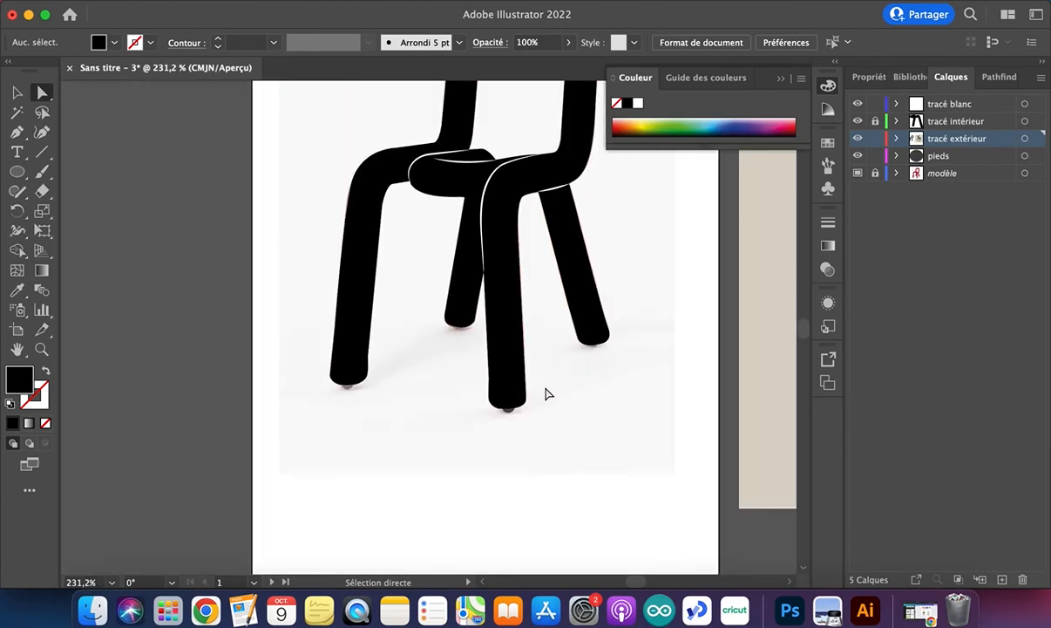
scroll(545, 394, "down", 4)
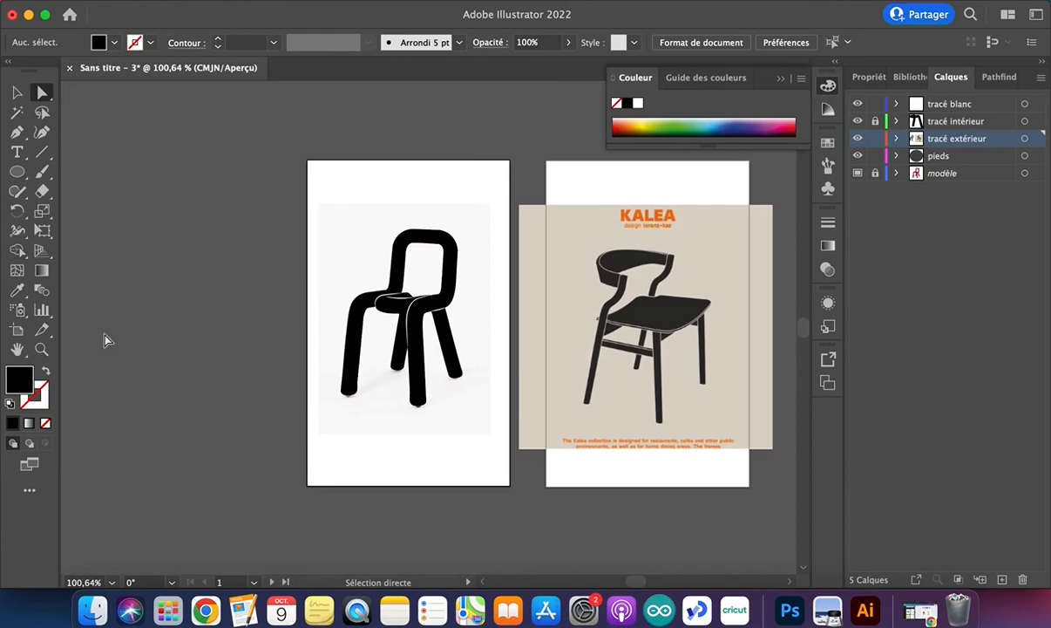
left_click(17, 91)
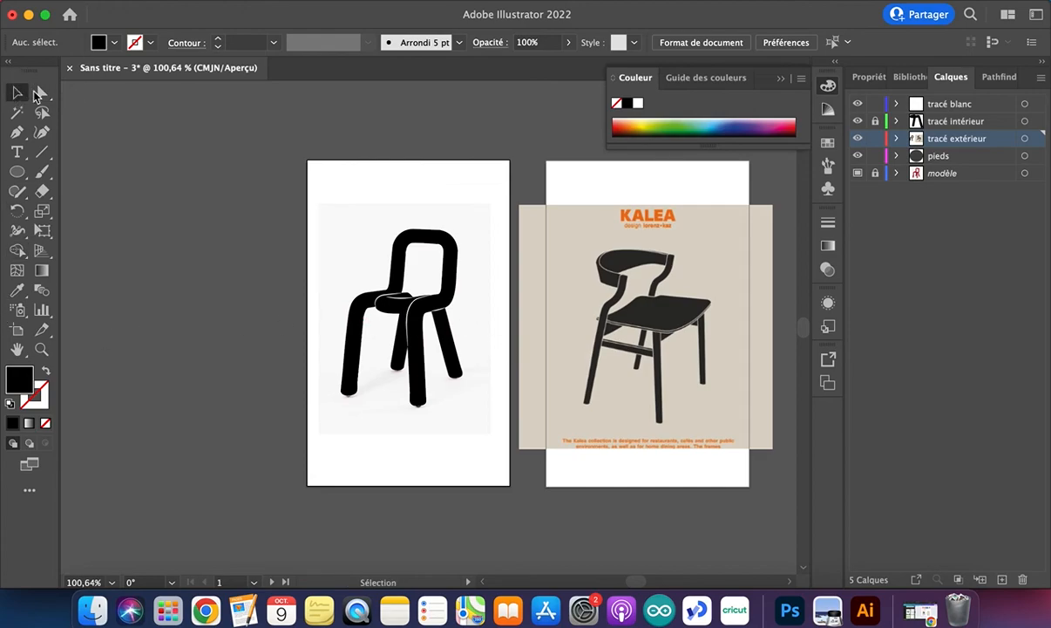
left_click(620, 262)
key("Delete")
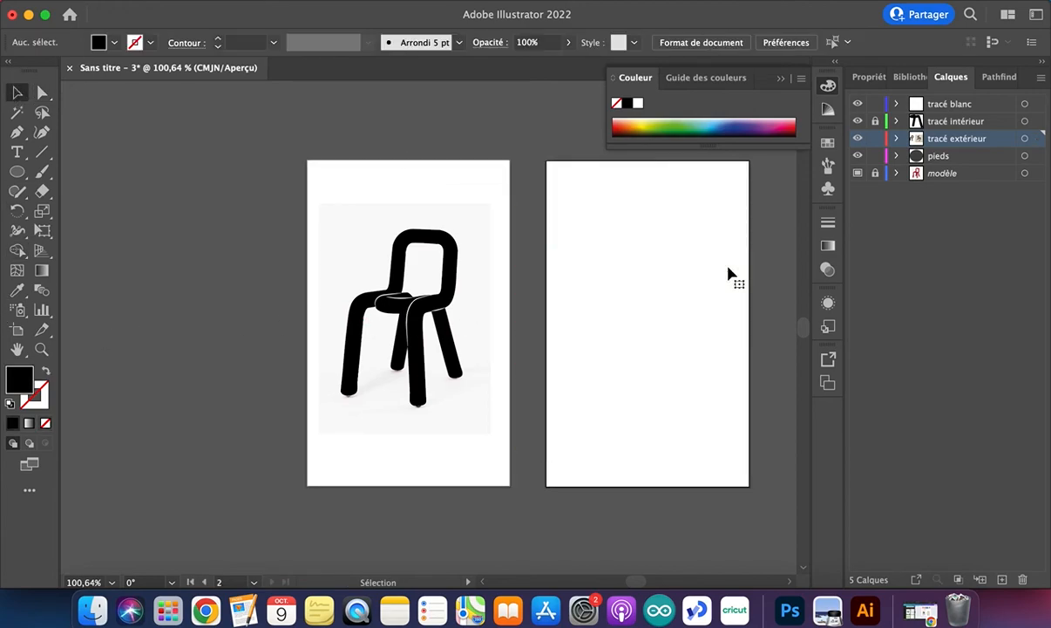
Add a placeholder line of point text in the upper part of the empty second artboard
scroll(669, 383, "right", 4)
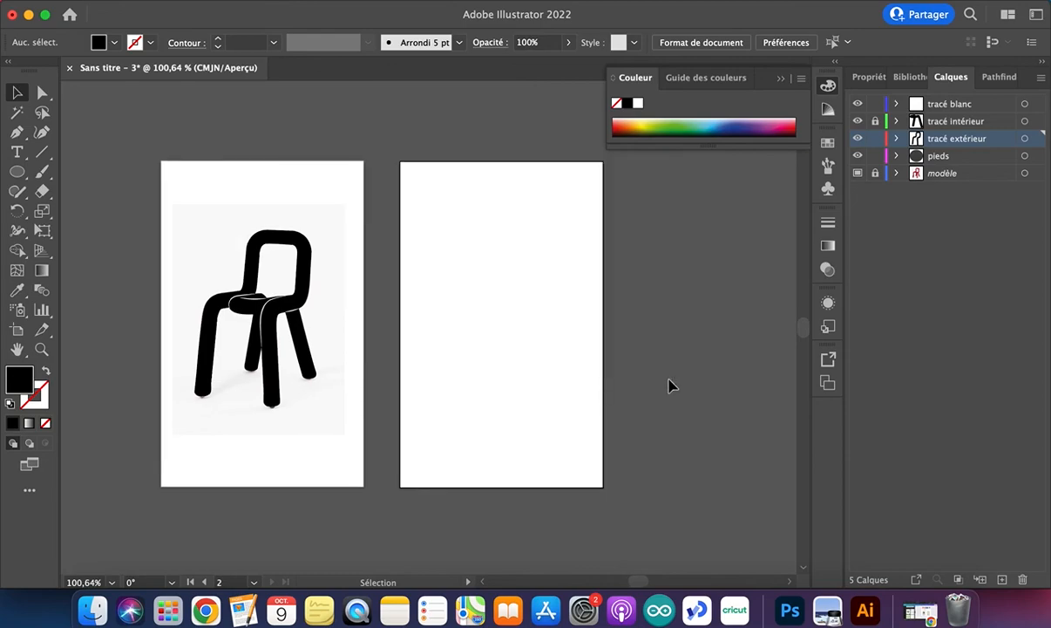
left_click(17, 151)
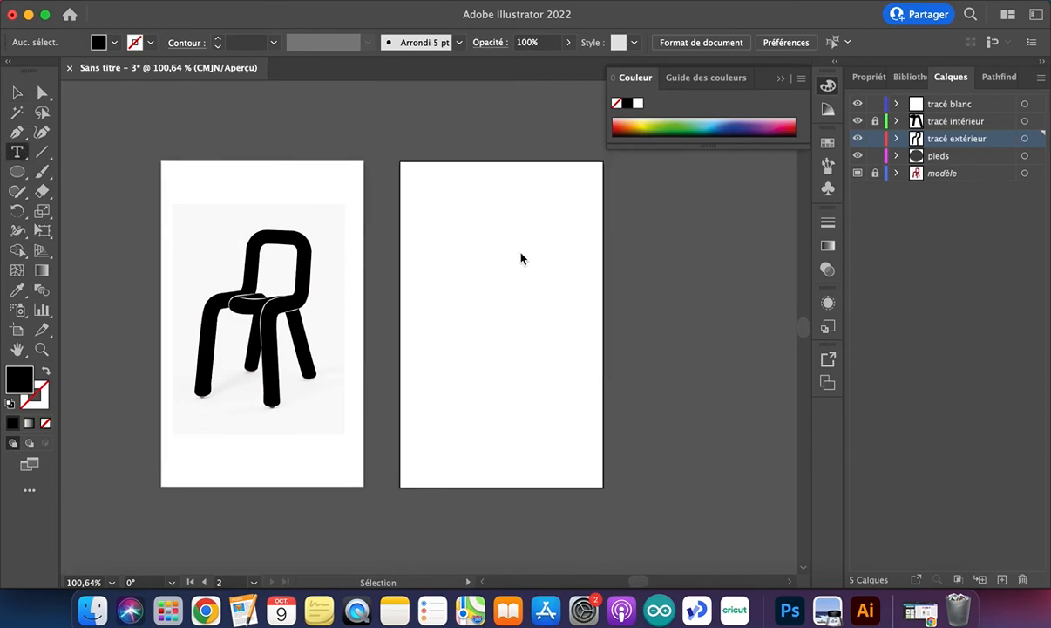
left_click(446, 241)
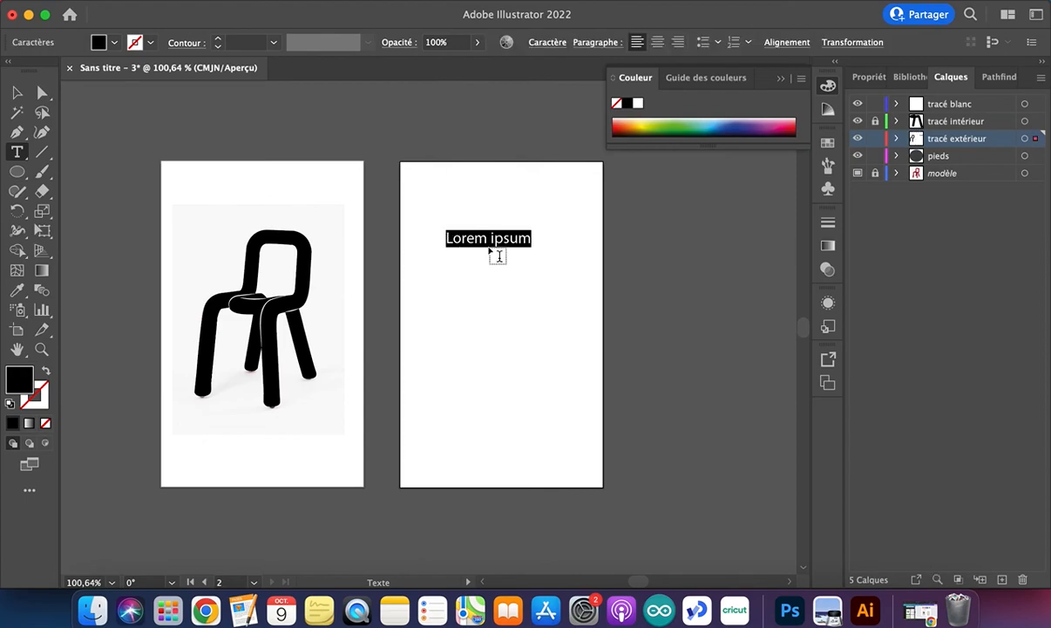
left_click_drag(492, 311, 614, 438)
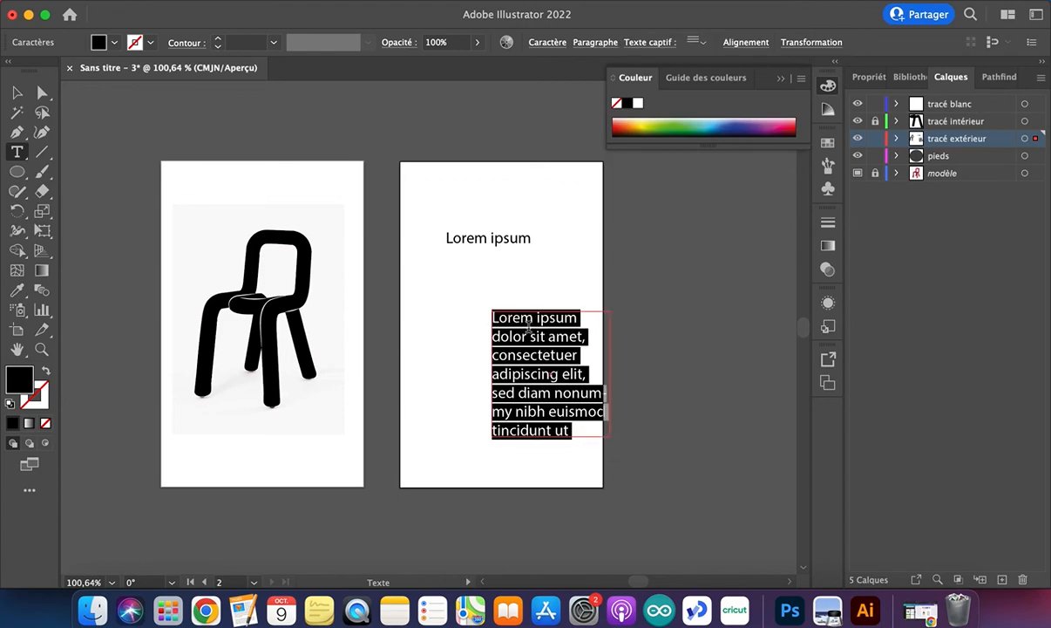
left_click(16, 92)
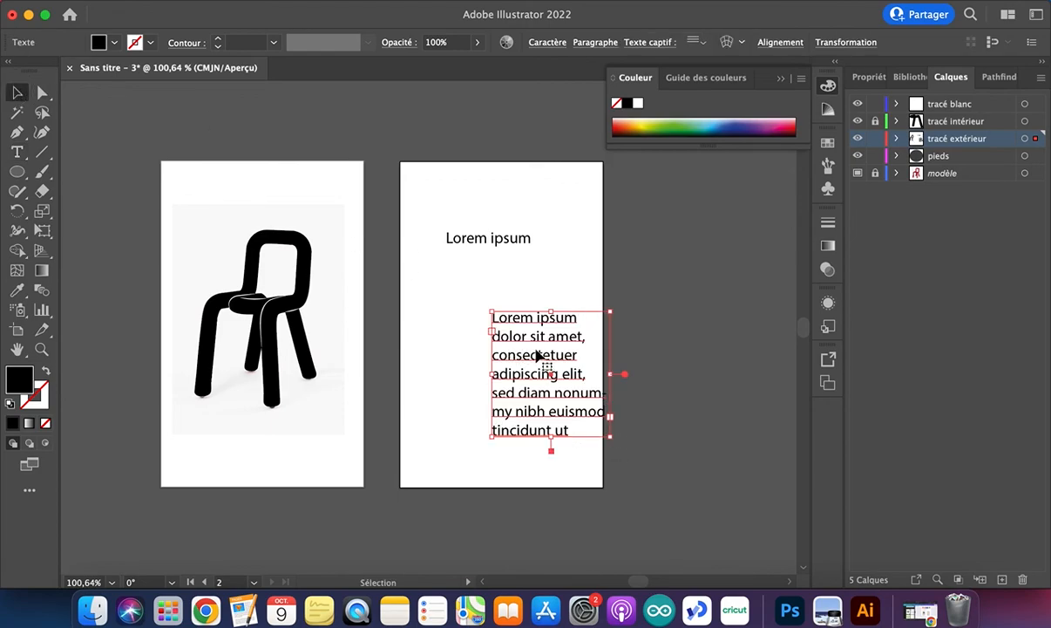
key("BackSpace")
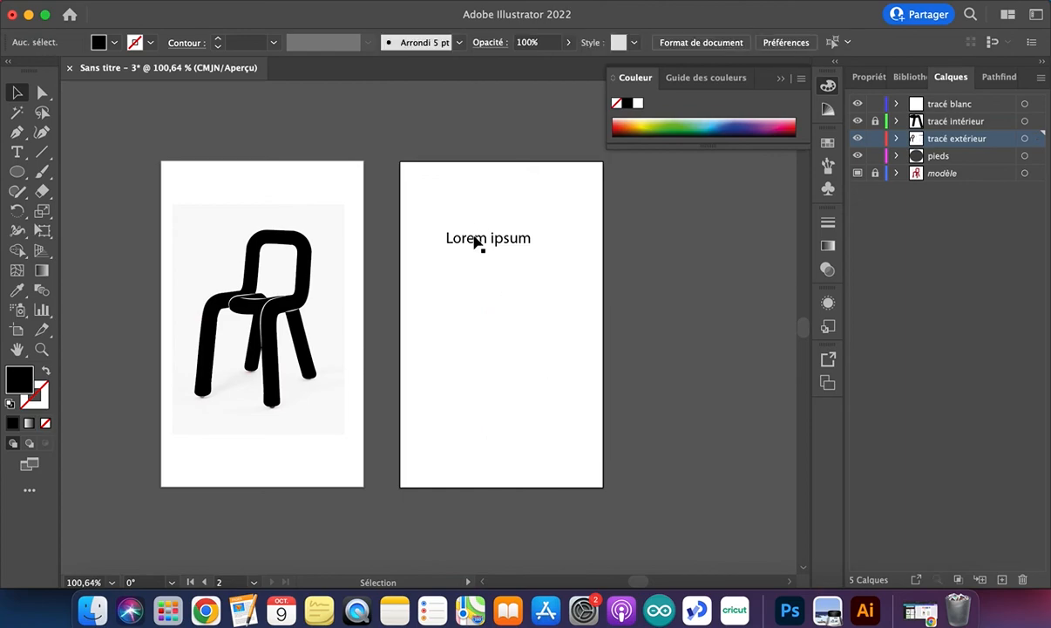
Add a second placeholder text line below the first and replace the first line's text with MOUSTACHE
left_click(17, 152)
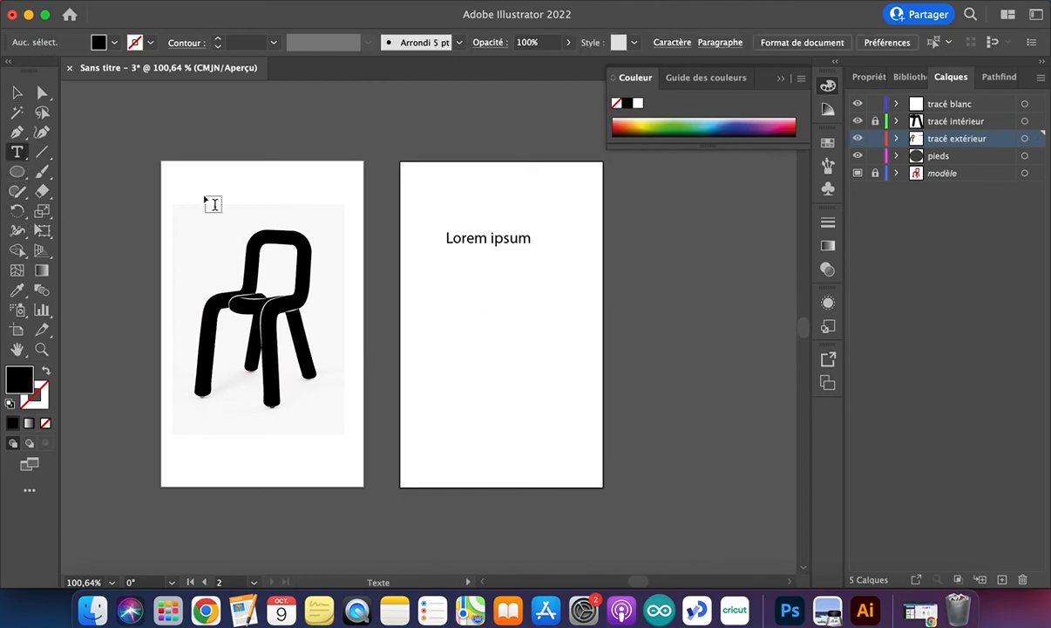
left_click(460, 279)
triple_click(482, 237)
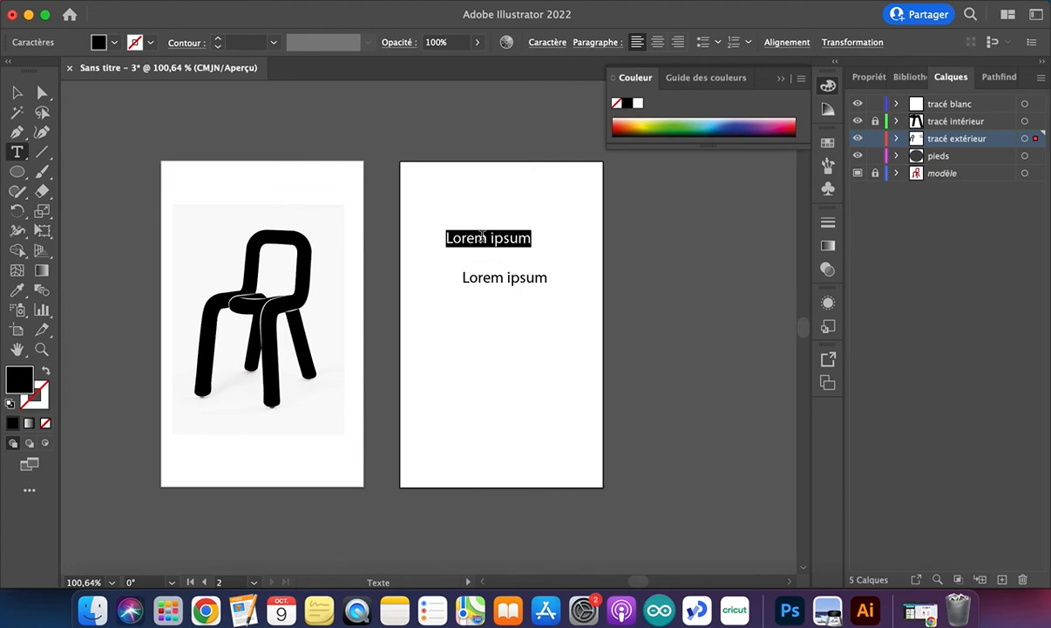
type("MO")
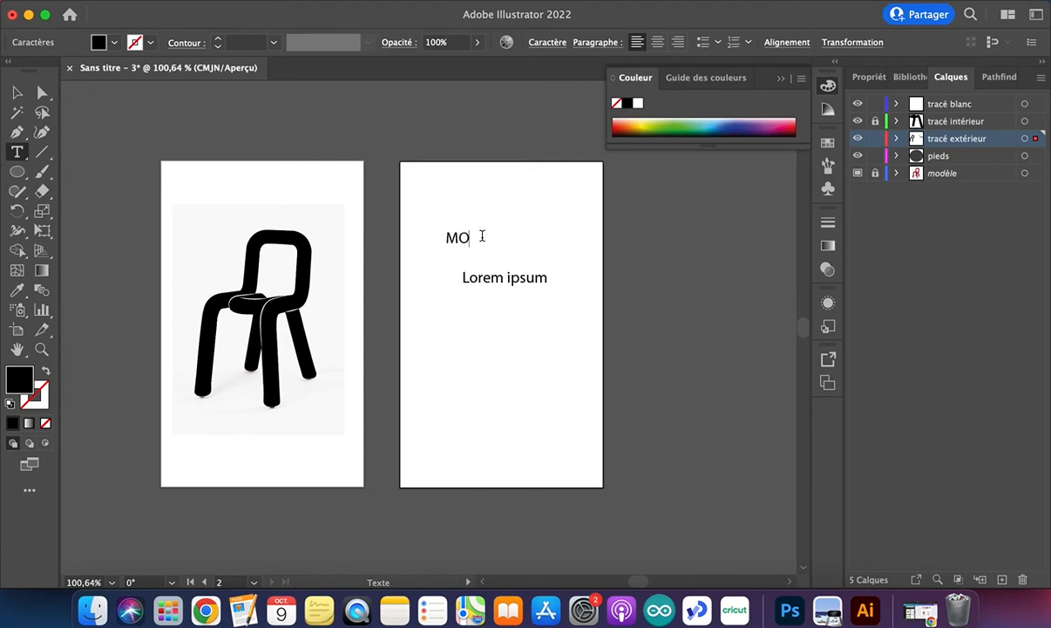
double_click(486, 237)
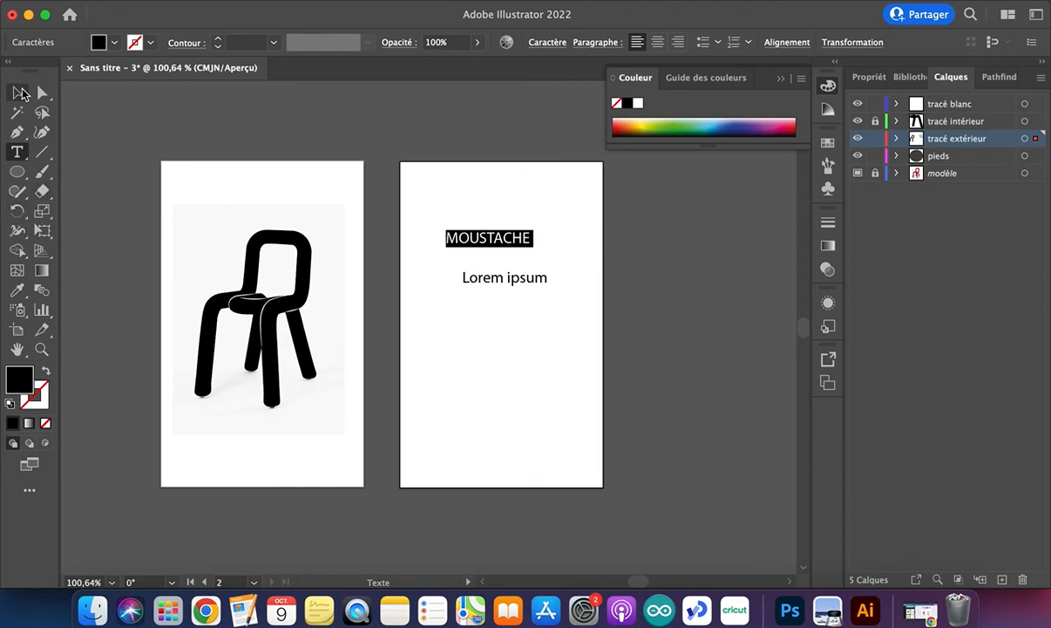
left_click(19, 93)
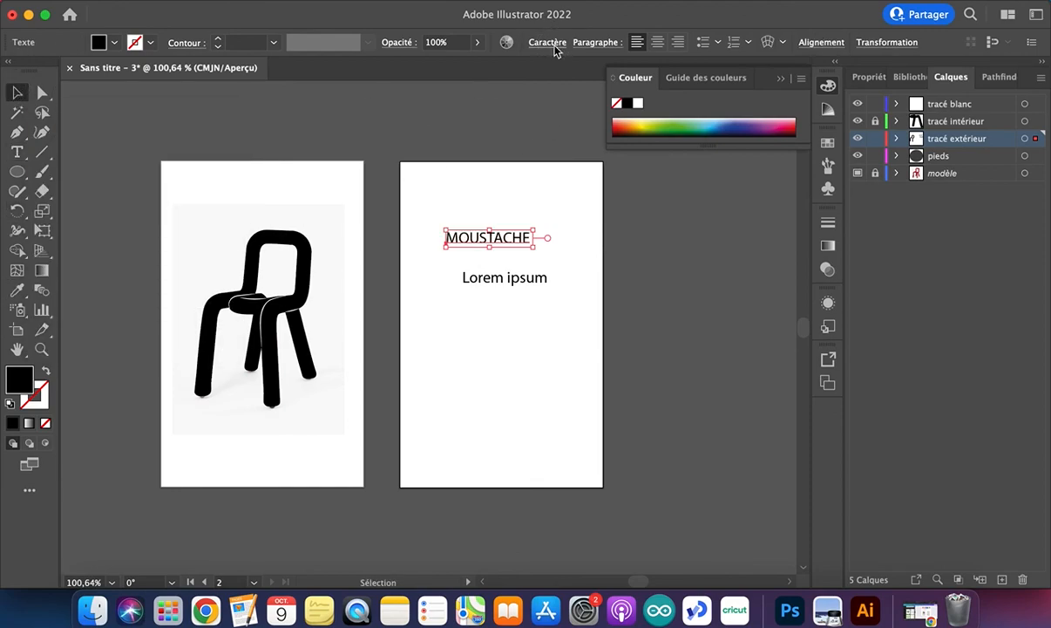
left_click(549, 43)
left_click(551, 45)
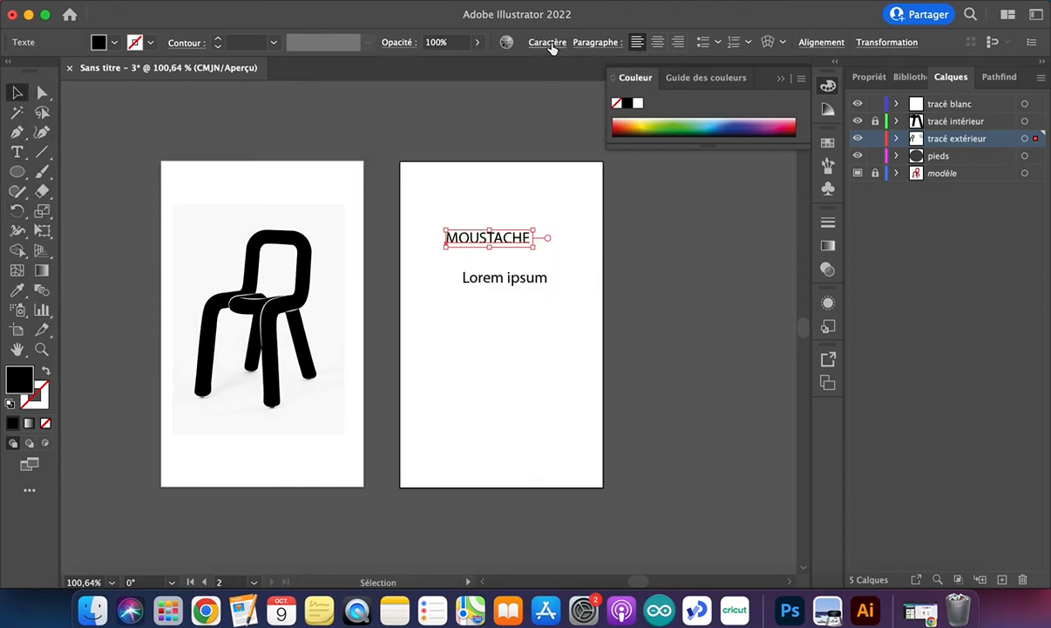
Reposition both text lines on the second artboard so MOUSTACHE sits directly above Lorem ipsum with their left edges aligned
left_click(514, 284)
left_click_drag(514, 284, 542, 309)
left_click(430, 210)
left_click_drag(493, 225, 493, 272)
left_click(510, 197)
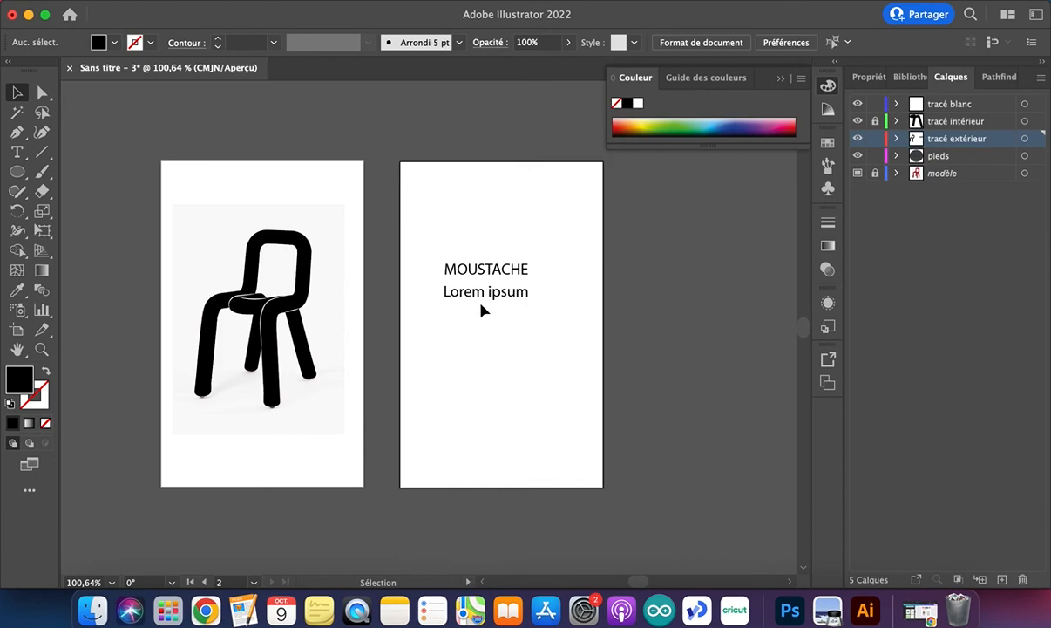
mouse_move(488, 275)
left_mouse_down()
mouse_move(498, 263)
mouse_move(497, 287)
mouse_move(490, 273)
left_mouse_up()
left_click(504, 232)
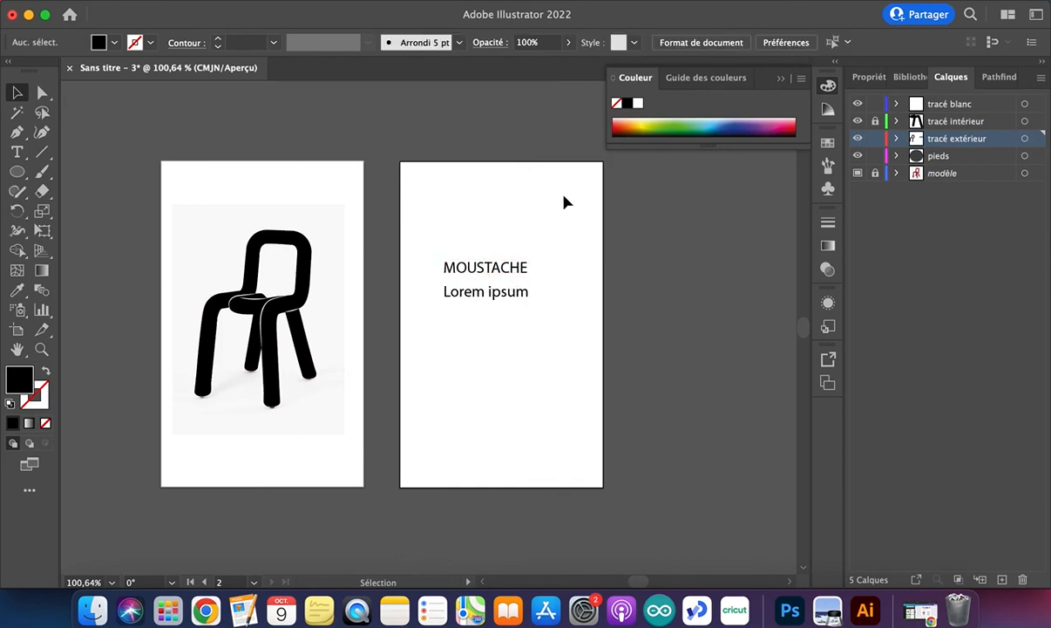